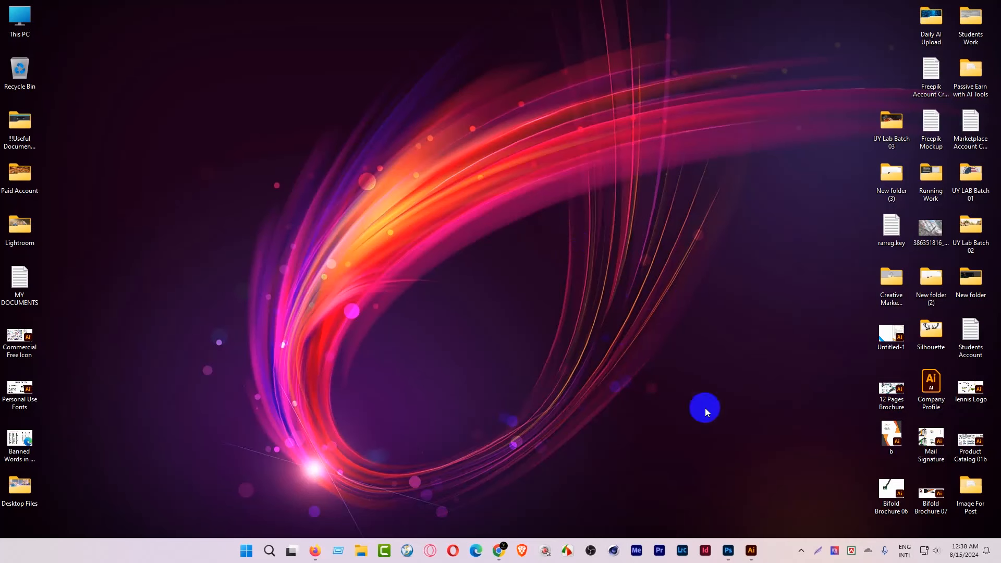
Switch to the flyer document 02.ai in Illustrator and leave its artwork deselected
{"action": "left_click", "coordinate": [751, 551]}
{"action": "left_click", "coordinate": [445, 225]}
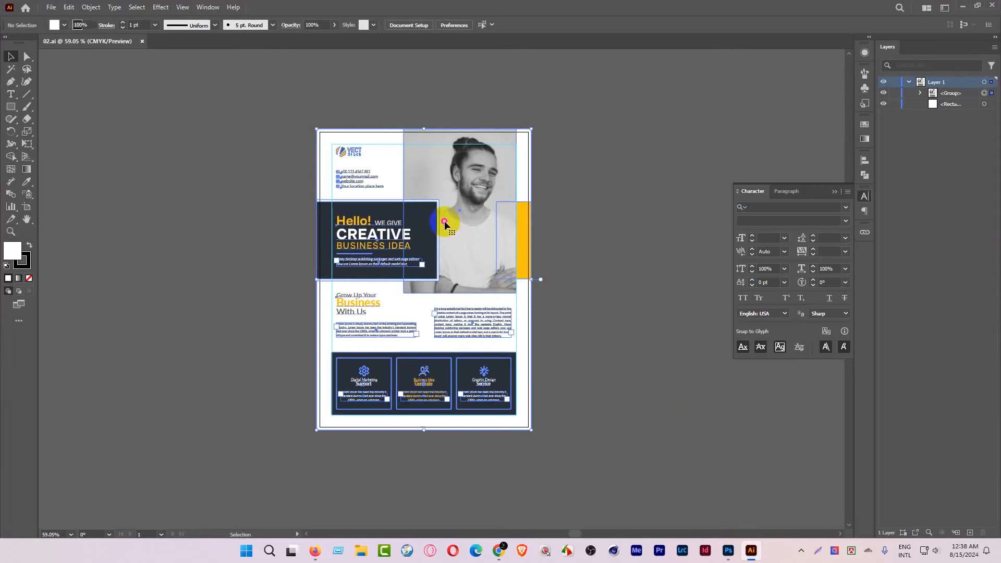
{"action": "left_click", "coordinate": [574, 204]}
{"action": "left_click_drag", "start_coordinate": [496, 278], "coordinate": [353, 276]}
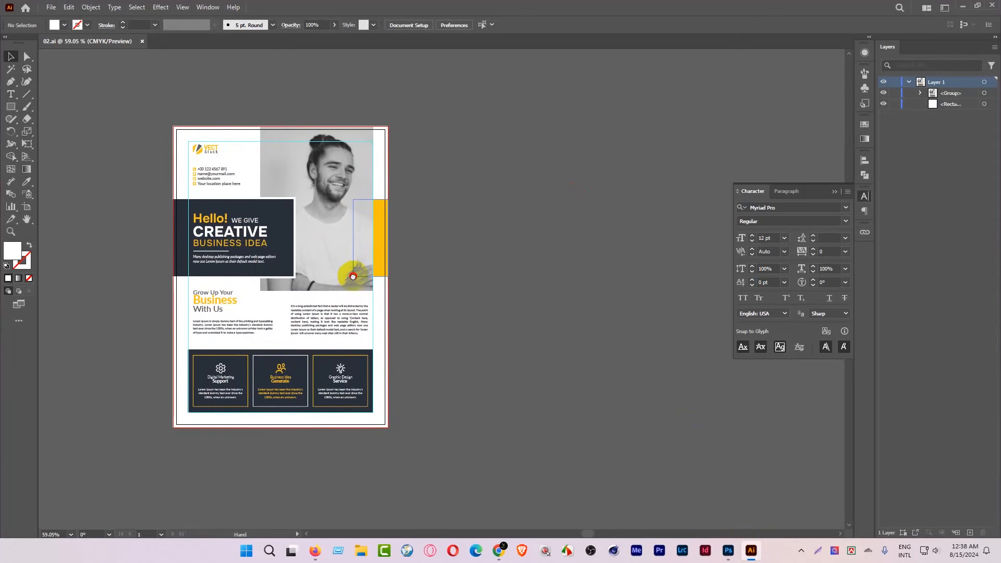
Move the grouped flyer artwork off the artboard onto the empty canvas beside it
{"action": "left_click_drag", "start_coordinate": [302, 230], "coordinate": [488, 238]}
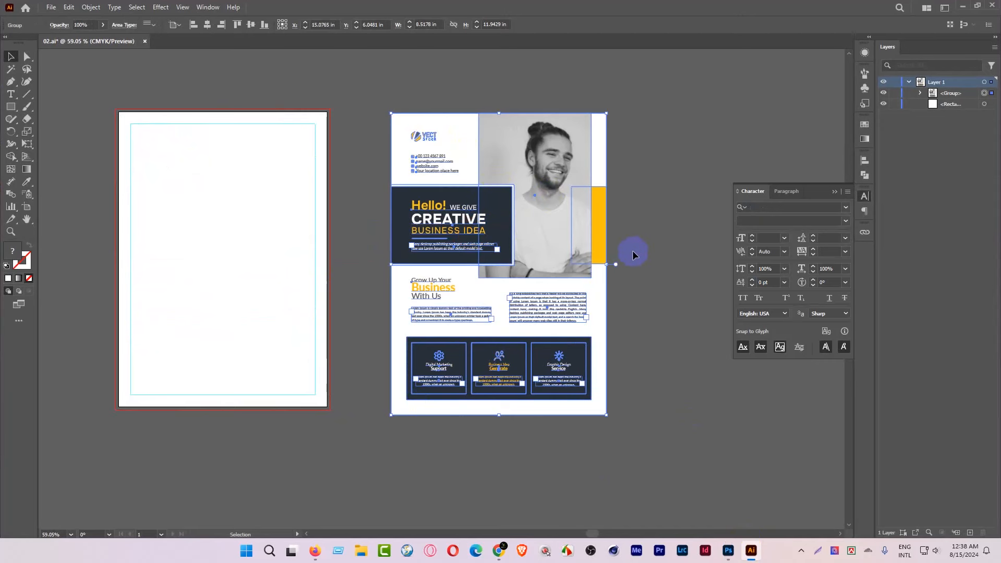
{"action": "key", "text": "ctrl+z"}
{"action": "left_click", "coordinate": [295, 227]}
{"action": "left_click_drag", "start_coordinate": [296, 228], "coordinate": [550, 248]}
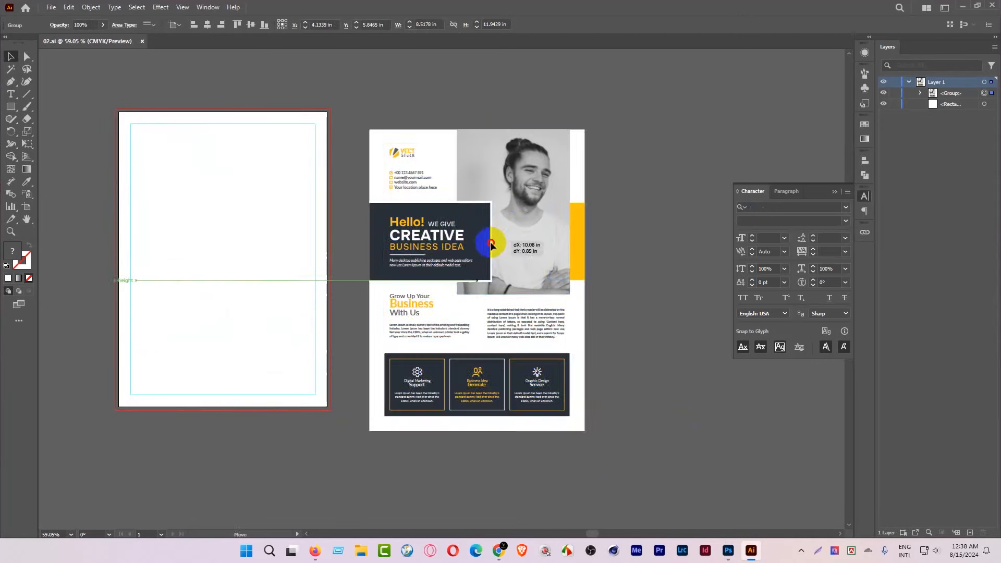
Ungroup the flyer artwork beside the artboard and clear the selection
{"action": "right_click", "coordinate": [472, 227]}
{"action": "left_click", "coordinate": [504, 366]}
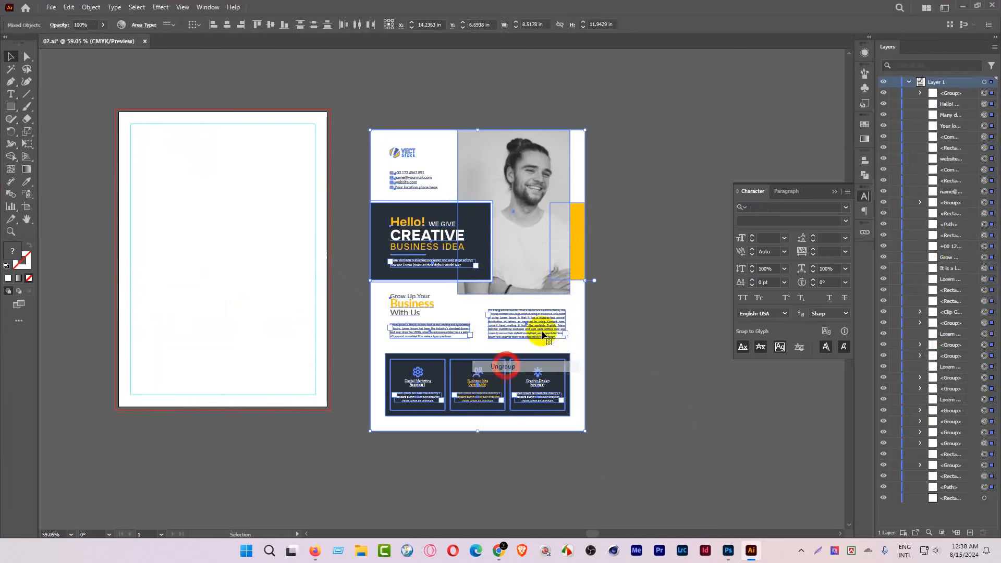
{"action": "left_click", "coordinate": [599, 297]}
Pull the yellow rectangle, headline, contact details, dark panel, body text and service title away from their places in the flyer
{"action": "left_click_drag", "start_coordinate": [576, 261], "coordinate": [641, 221]}
{"action": "left_click_drag", "start_coordinate": [468, 242], "coordinate": [467, 118]}
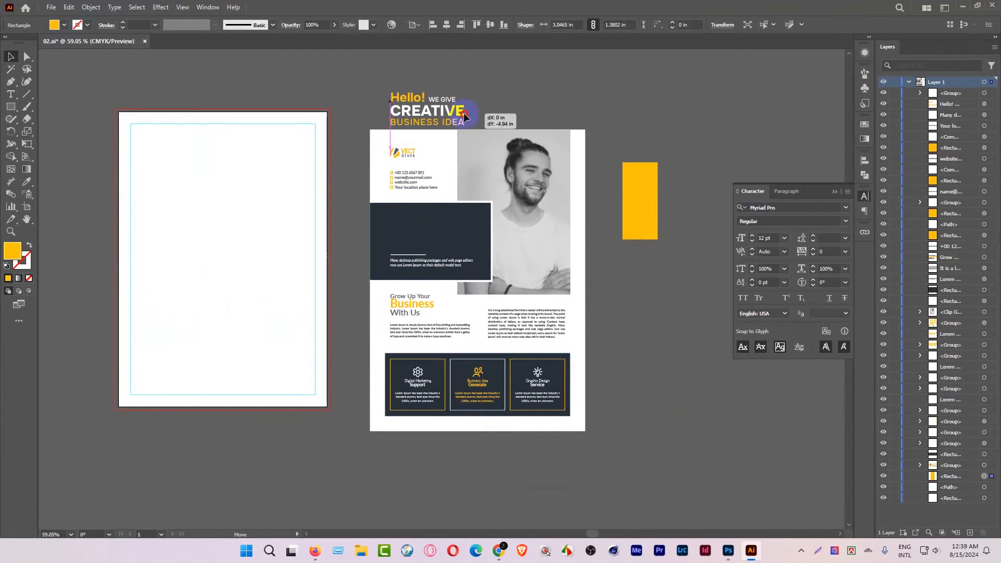
{"action": "left_click_drag", "start_coordinate": [404, 177], "coordinate": [325, 240]}
{"action": "left_click_drag", "start_coordinate": [423, 239], "coordinate": [359, 330]}
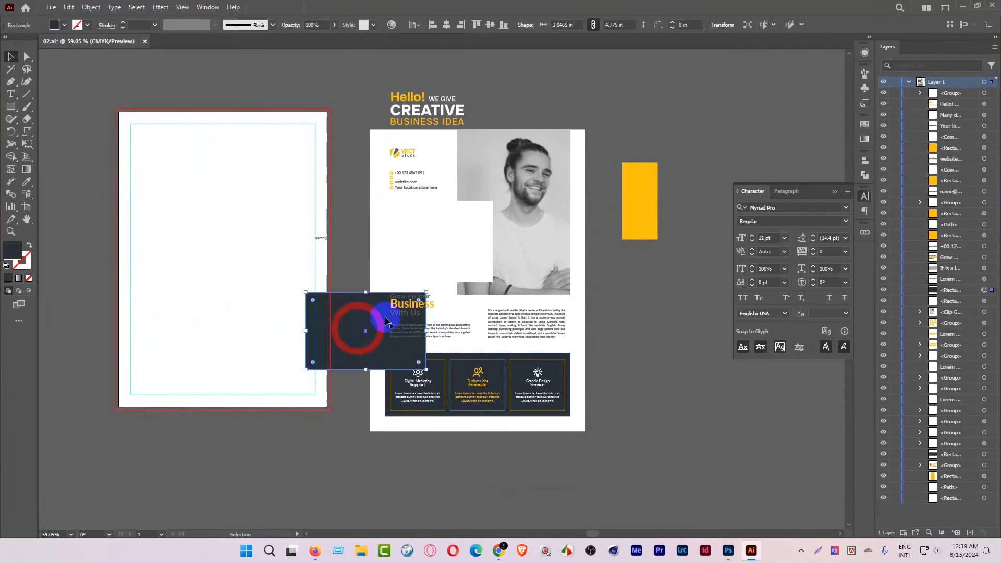
{"action": "left_click_drag", "start_coordinate": [459, 323], "coordinate": [552, 302]}
{"action": "left_click_drag", "start_coordinate": [477, 375], "coordinate": [476, 462]}
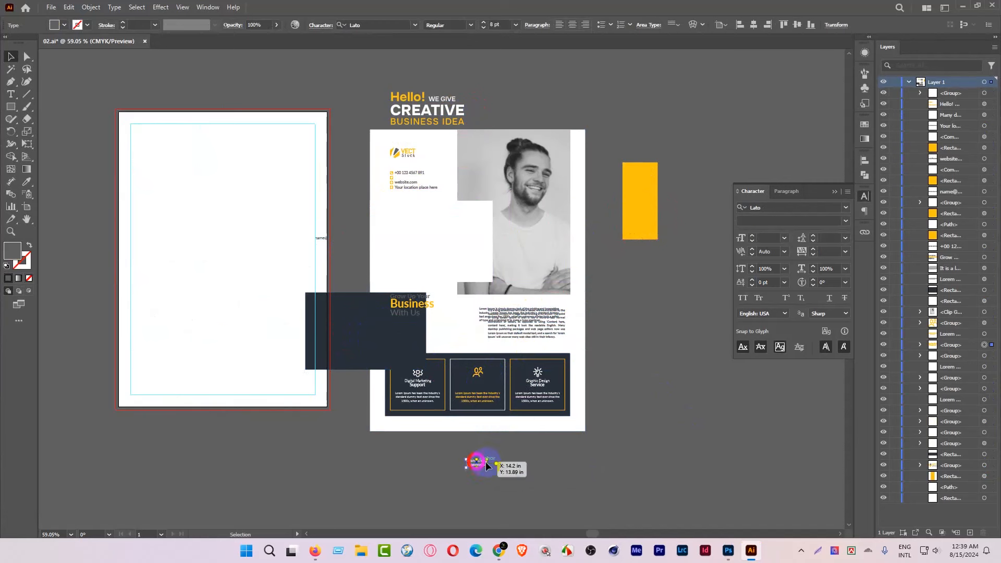
Undo the moves of the separate flyer pieces and the ungrouping, then clear the selection
{"action": "key", "text": "ctrl+z"}
{"action": "key", "text": "ctrl+z"}
{"action": "key", "text": "ctrl+z"}
{"action": "key", "text": "ctrl+z"}
{"action": "key", "text": "ctrl+z"}
{"action": "key", "text": "ctrl+z"}
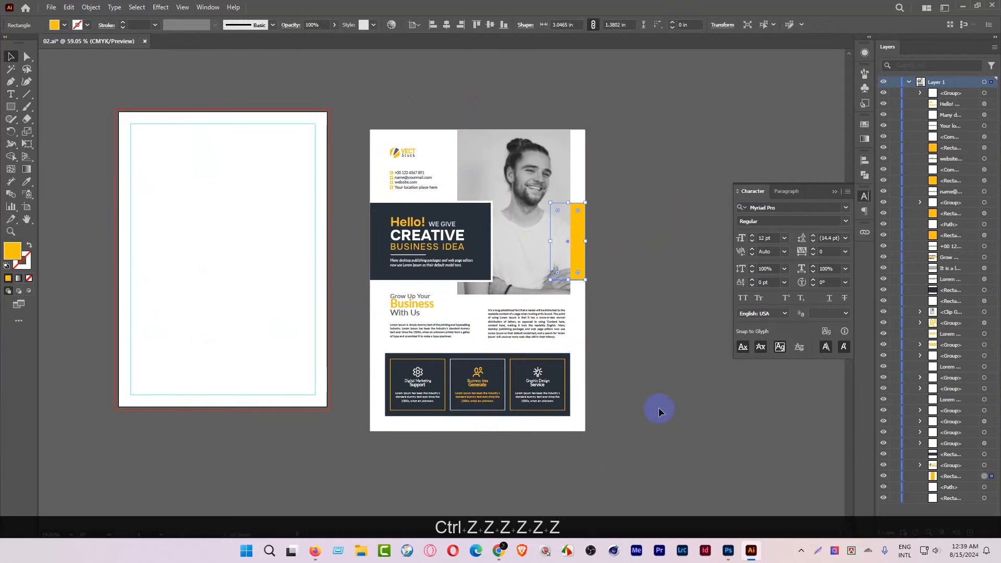
{"action": "left_click", "coordinate": [657, 277]}
{"action": "key", "text": "ctrl+z"}
{"action": "left_click", "coordinate": [655, 272]}
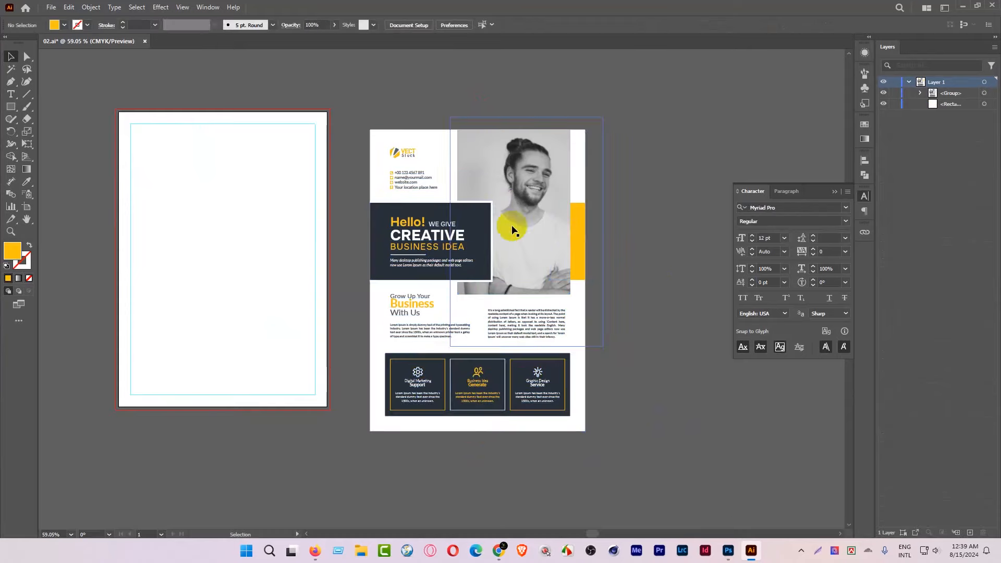
Center the flyer group vertically and horizontally on the artboard
{"action": "left_click_drag", "start_coordinate": [510, 242], "coordinate": [462, 210]}
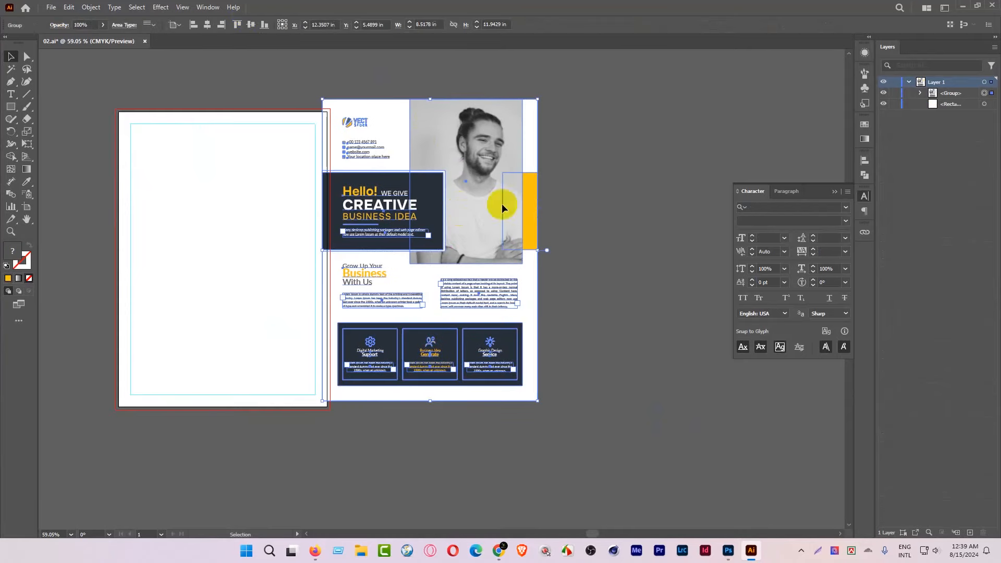
{"action": "left_click", "coordinate": [251, 24]}
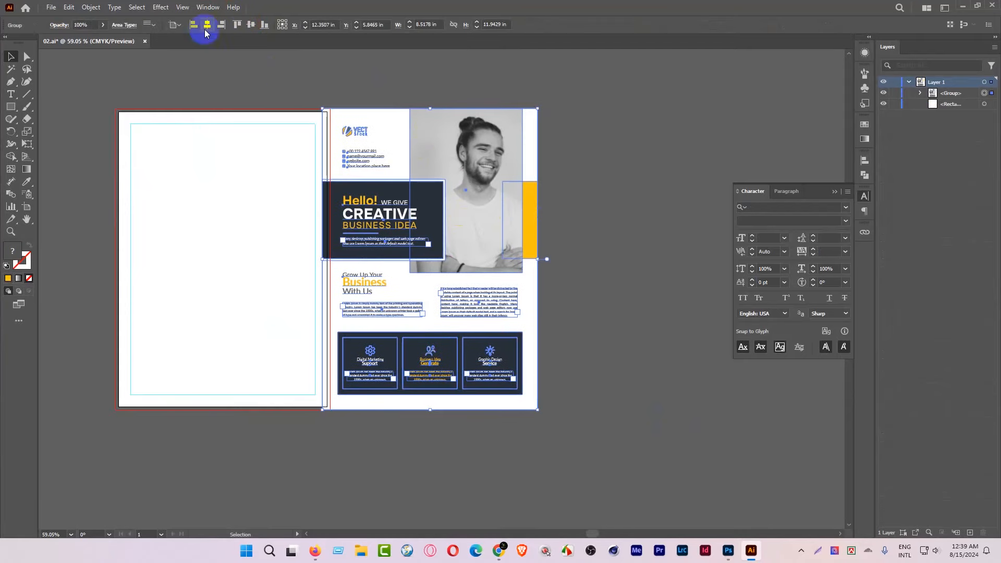
{"action": "left_click", "coordinate": [207, 25]}
{"action": "key", "text": "ctrl+space"}
{"action": "left_click_drag", "start_coordinate": [154, 92], "coordinate": [165, 151]}
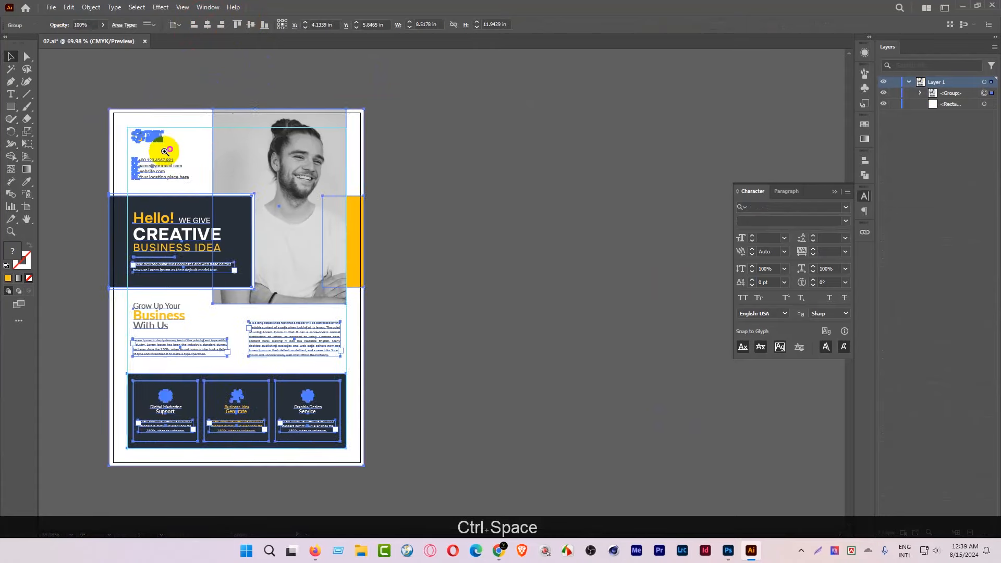
Select the complete flyer group on the artboard
{"action": "left_click", "coordinate": [515, 183]}
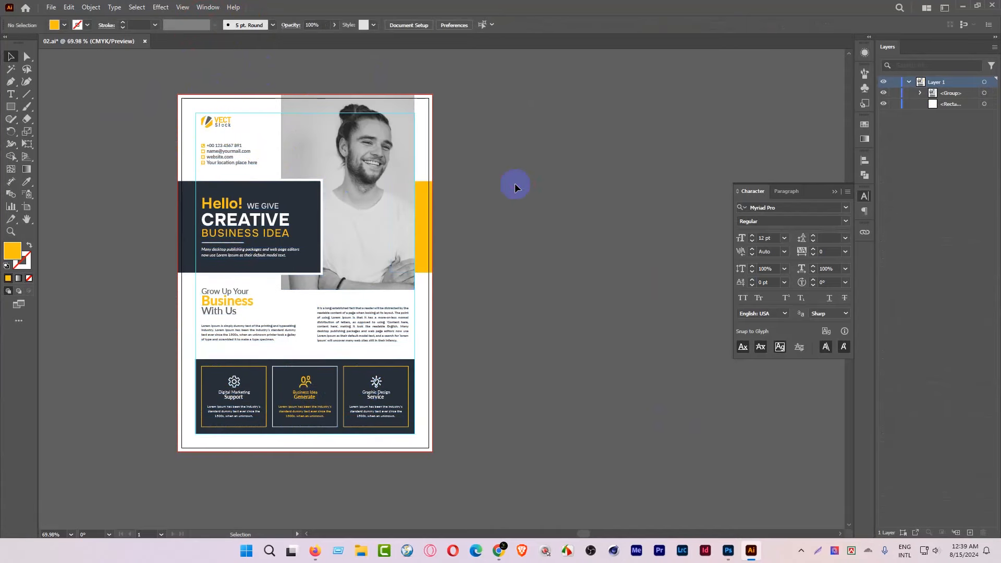
{"action": "left_click", "coordinate": [322, 177]}
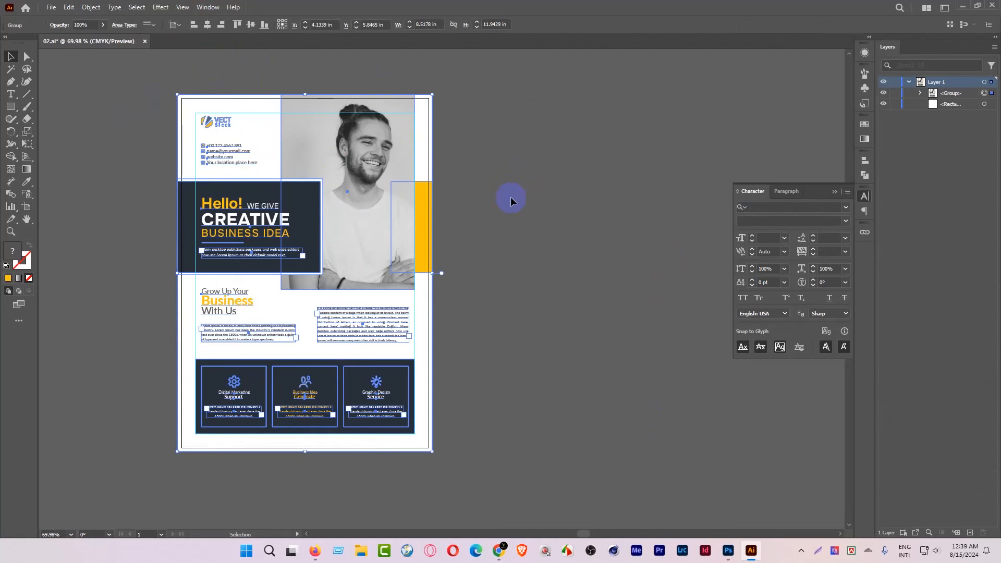
{"action": "left_click", "coordinate": [511, 196]}
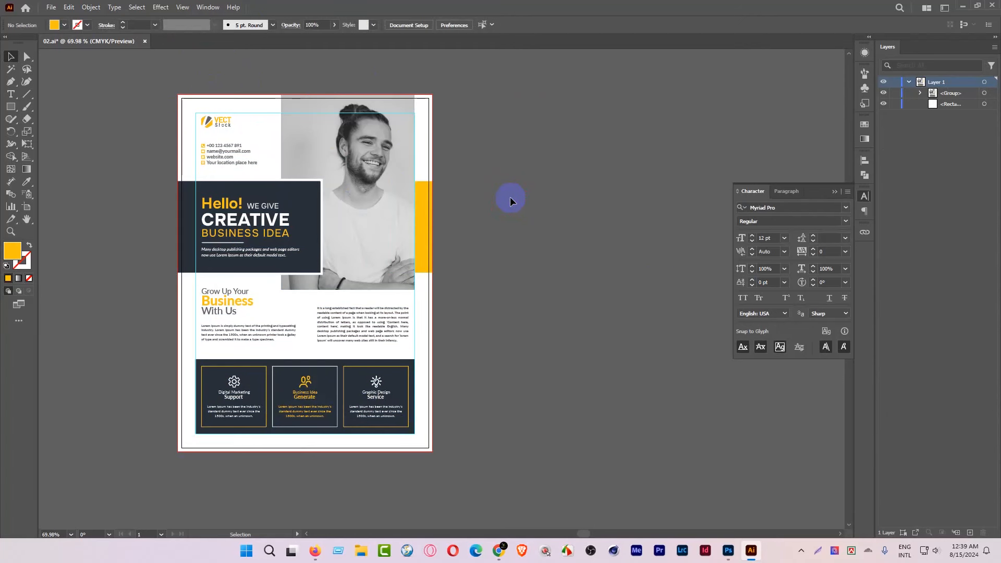
{"action": "key", "text": "ctrl+a"}
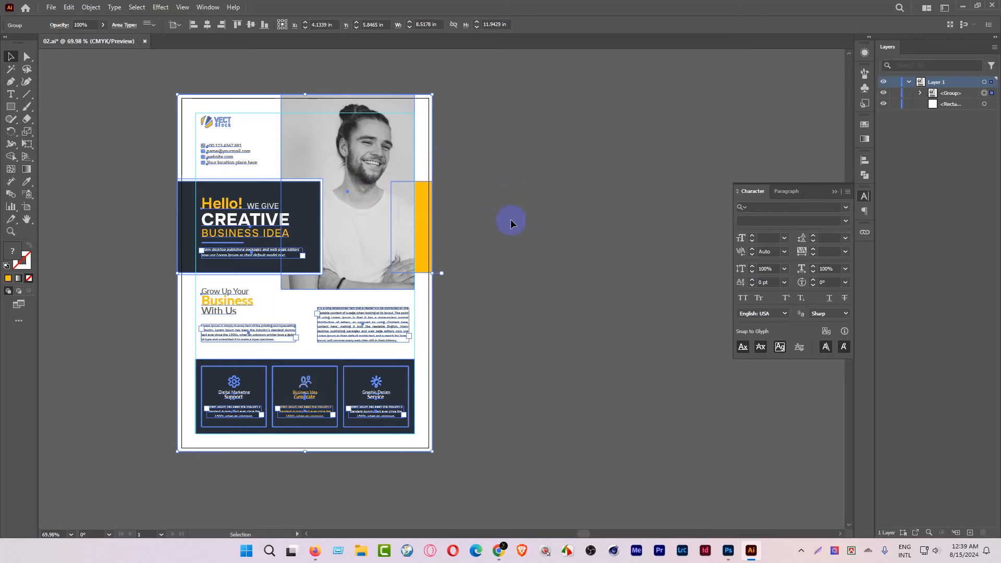
Switch to File Explorer and open the Flyer folder inside !!! Best PSD Mockup !!! on drive SSD 480 (D:)
{"action": "left_click", "coordinate": [361, 551]}
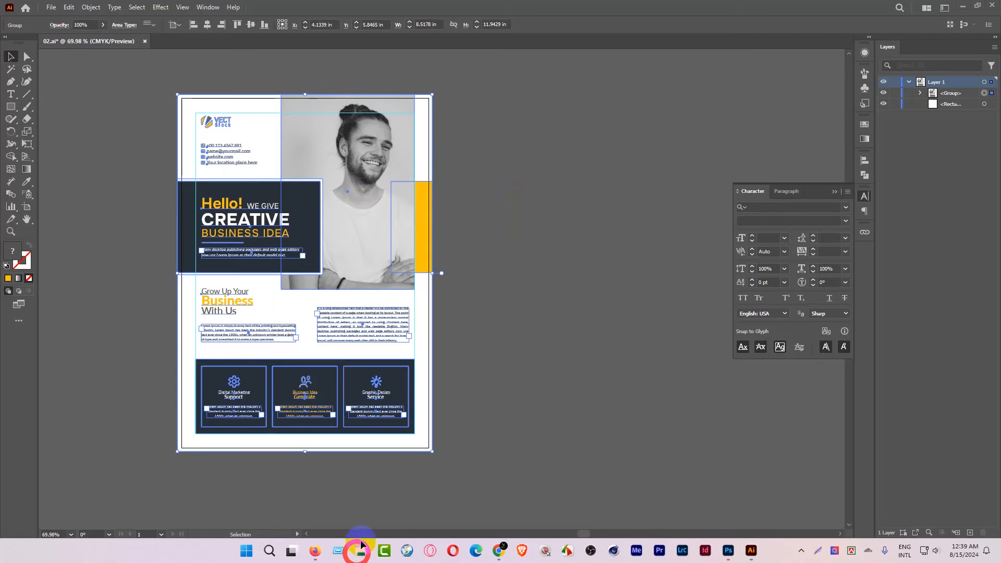
{"action": "left_click", "coordinate": [57, 382]}
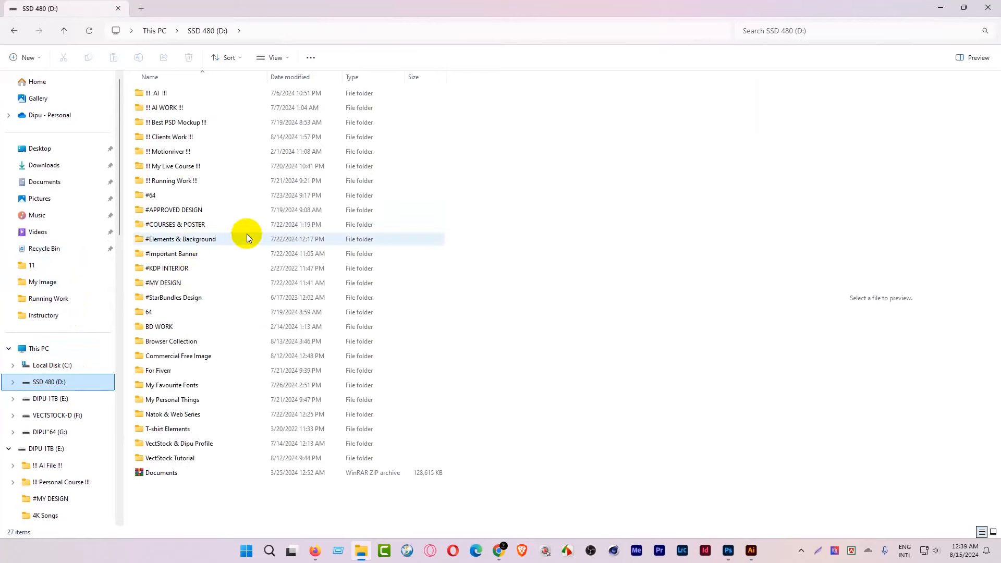
{"action": "left_click", "coordinate": [186, 124]}
{"action": "double_click", "coordinate": [187, 124]}
{"action": "scroll", "coordinate": [196, 384], "scroll_direction": "down", "scroll_amount": 3}
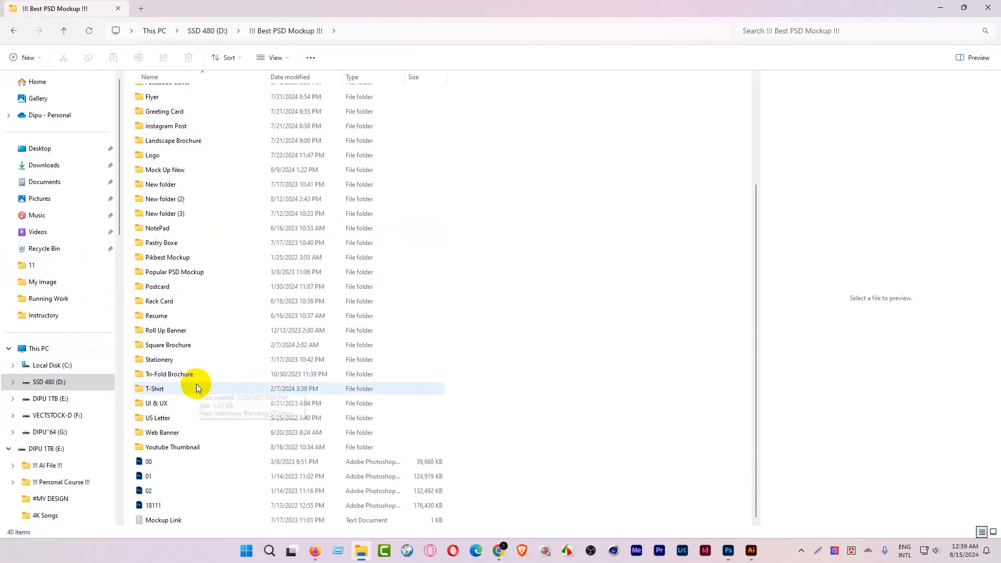
{"action": "scroll", "coordinate": [200, 297], "scroll_direction": "up", "scroll_amount": 3}
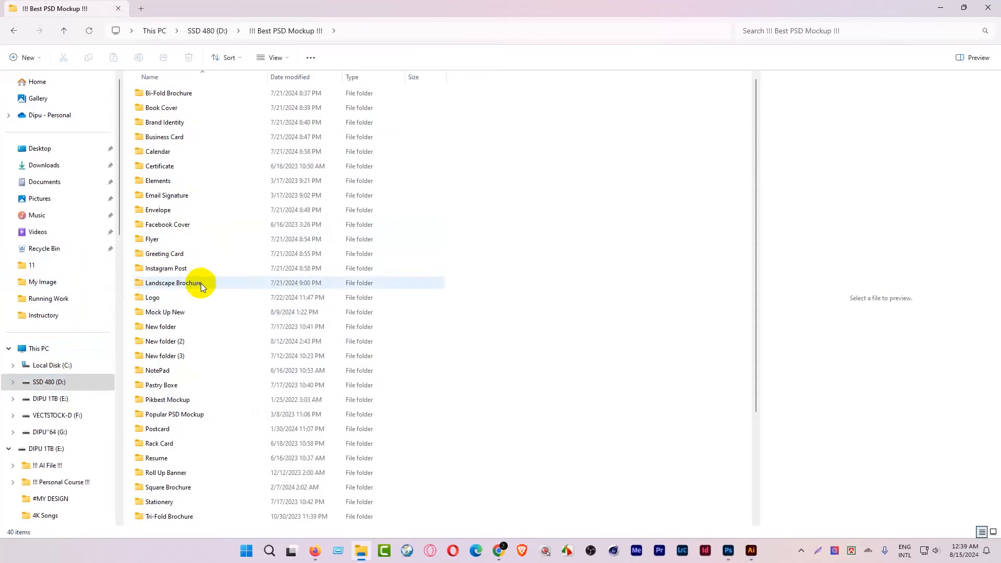
{"action": "double_click", "coordinate": [180, 240]}
Look through the flyer mockups and preview 10STD350, OR7VAU1 and Scene-1
{"action": "scroll", "coordinate": [450, 382], "scroll_direction": "down", "scroll_amount": 10}
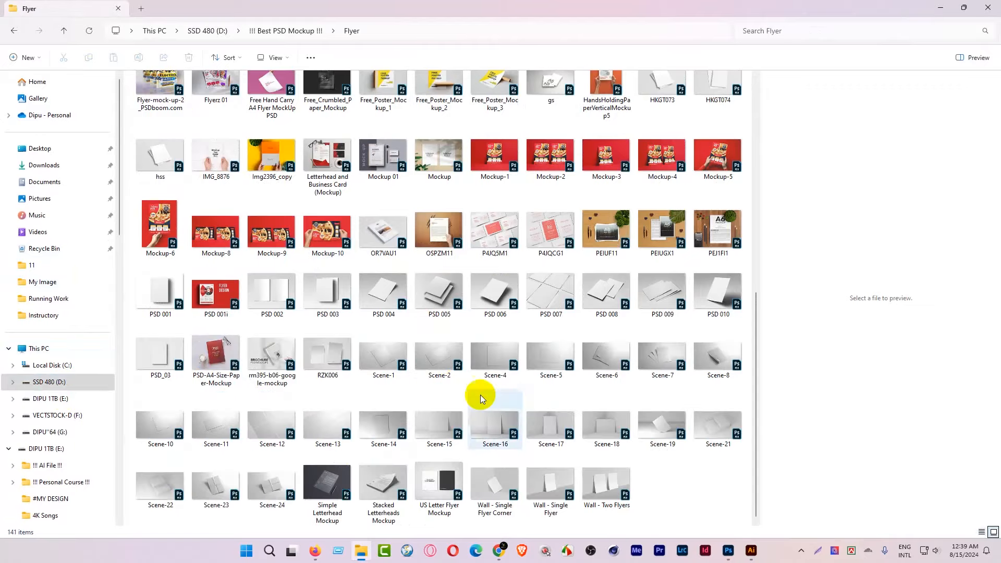
{"action": "scroll", "coordinate": [478, 393], "scroll_direction": "up", "scroll_amount": 10}
{"action": "left_click", "coordinate": [414, 123]}
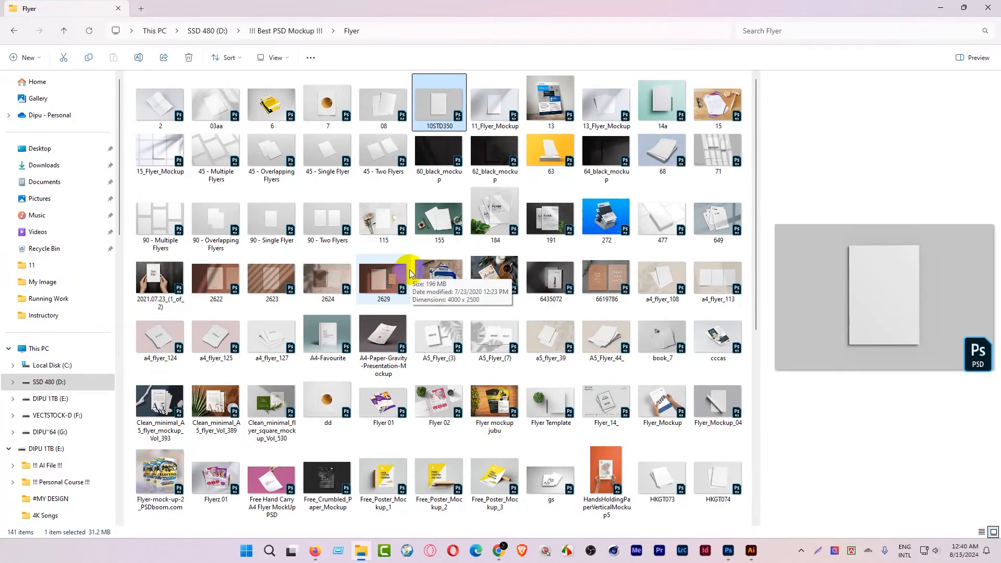
{"action": "scroll", "coordinate": [410, 276], "scroll_direction": "down", "scroll_amount": 6}
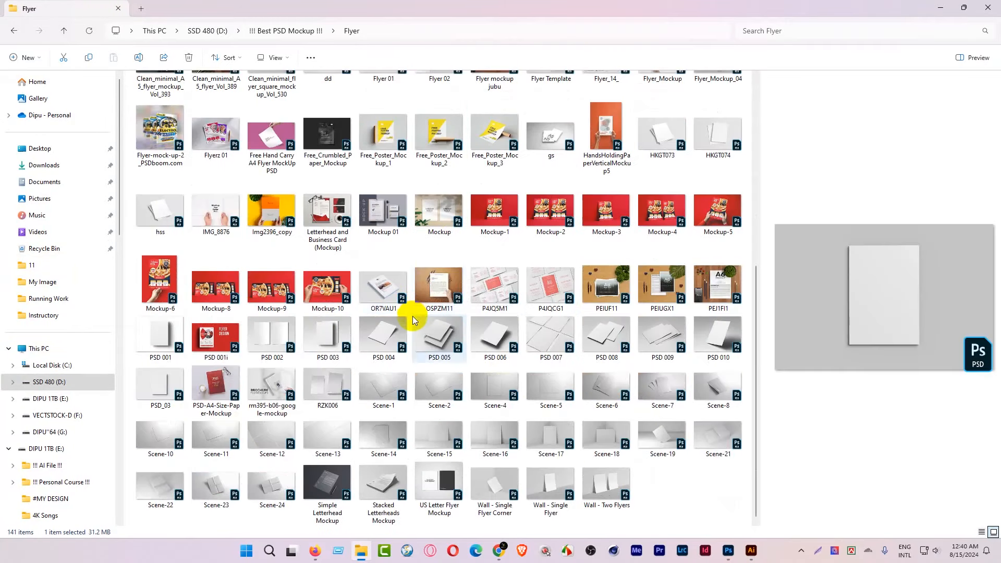
{"action": "left_click", "coordinate": [384, 289]}
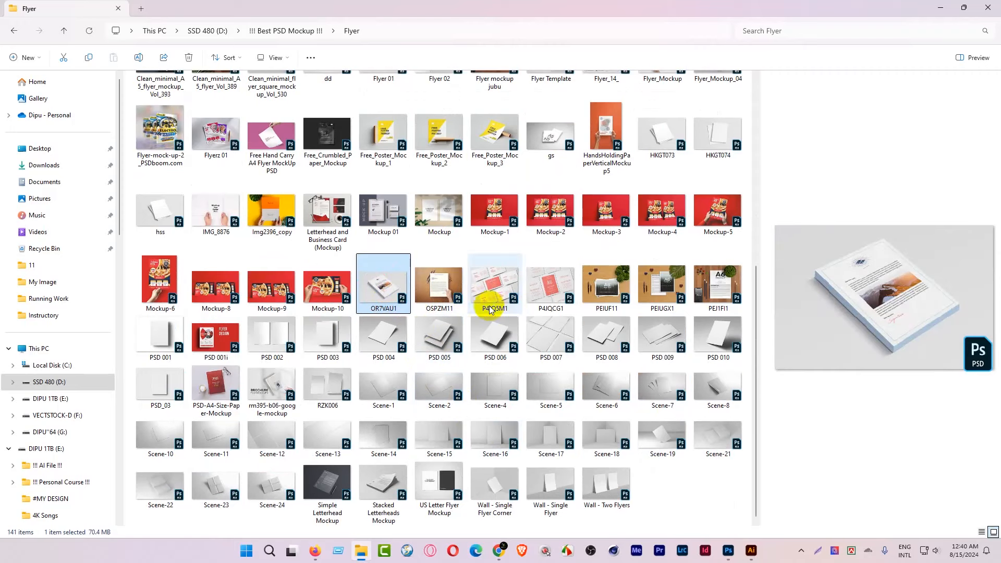
{"action": "left_click", "coordinate": [383, 387]}
Open New folder (3) inside !!! Best PSD Mockup !!! and preview its US letter, A4 brochure and trifold mockups
{"action": "left_click", "coordinate": [281, 31]}
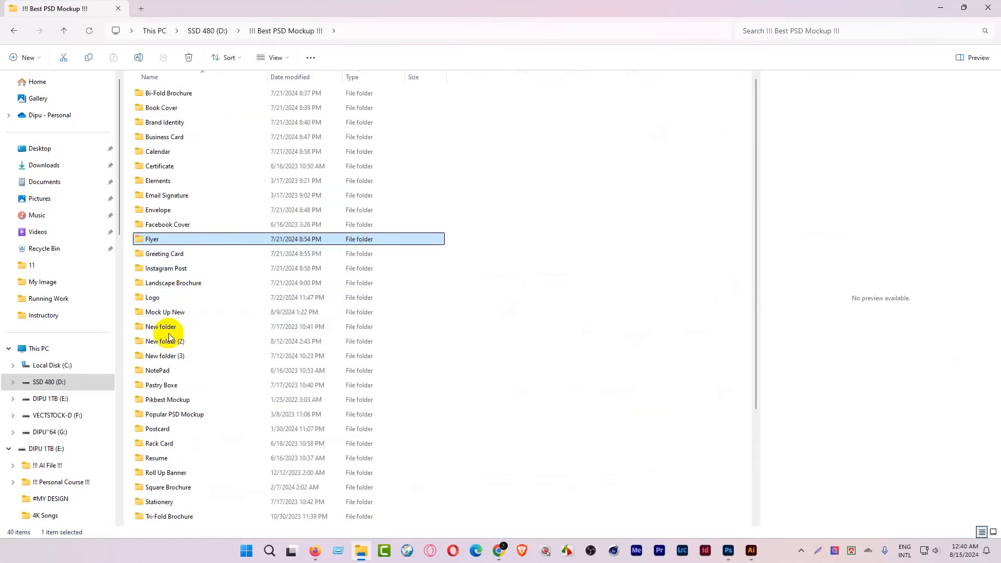
{"action": "double_click", "coordinate": [169, 355]}
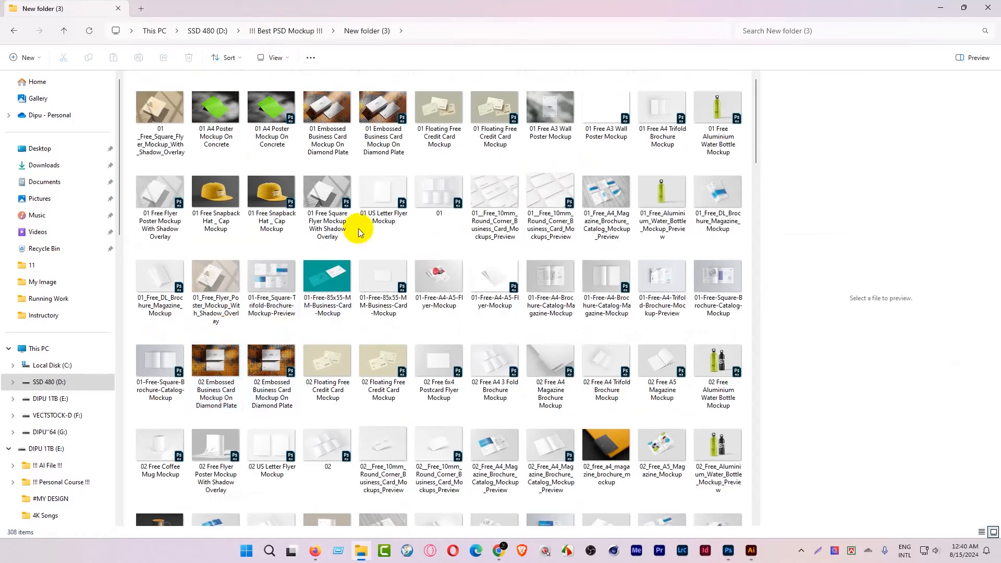
{"action": "left_click", "coordinate": [384, 195]}
{"action": "left_click", "coordinate": [548, 288]}
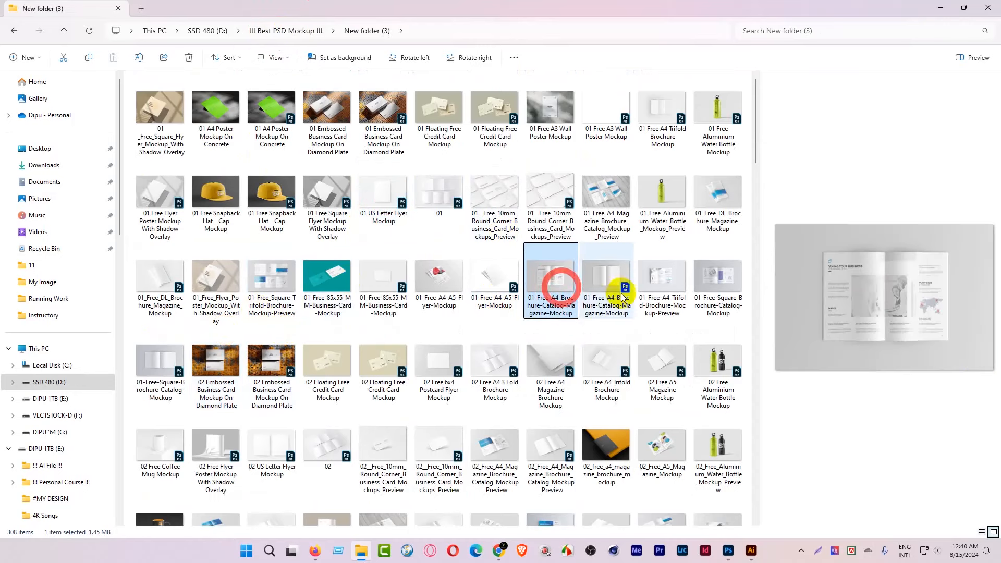
{"action": "left_click", "coordinate": [605, 369]}
{"action": "scroll", "coordinate": [482, 433], "scroll_direction": "down", "scroll_amount": 5}
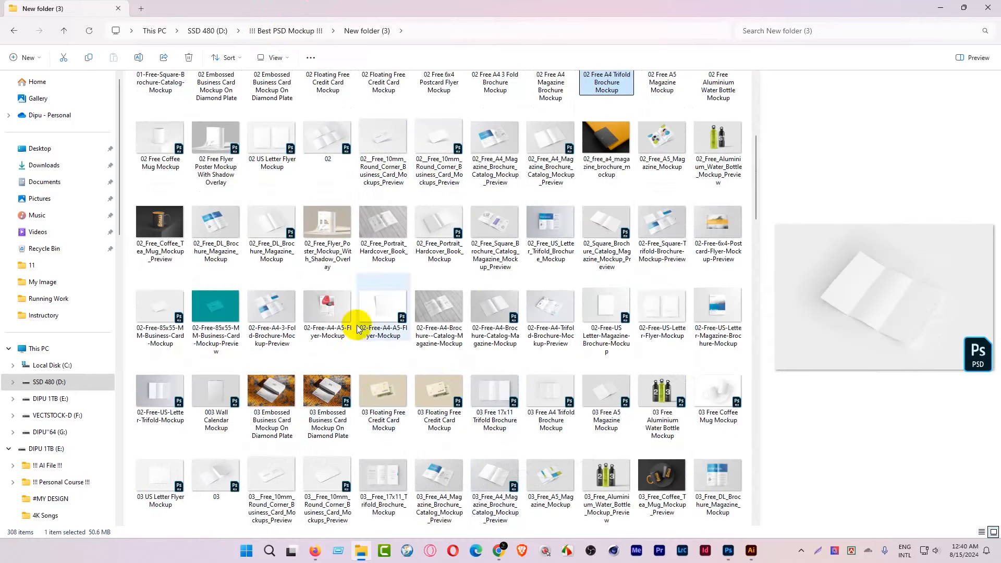
{"action": "left_click", "coordinate": [318, 295]}
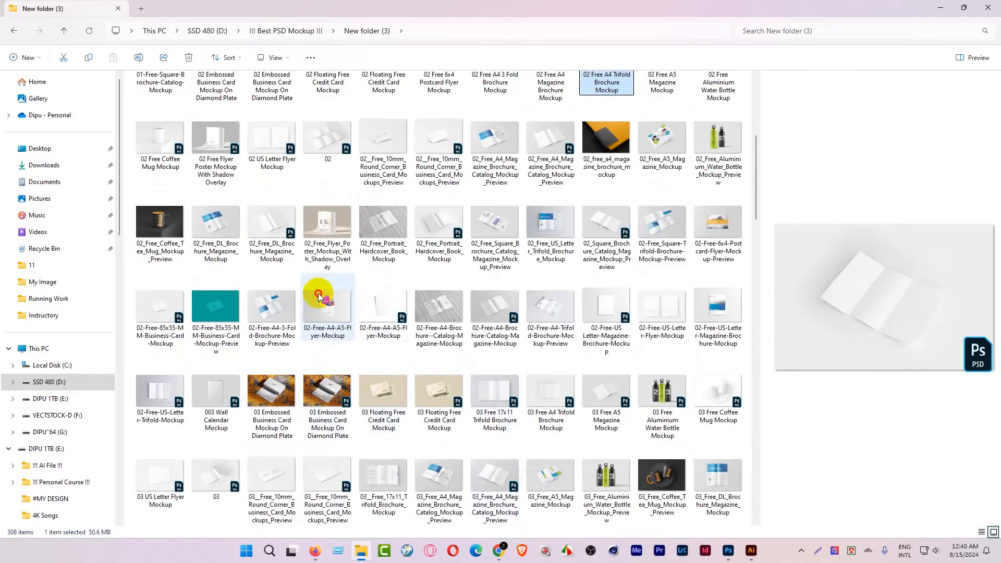
{"action": "left_click", "coordinate": [609, 310]}
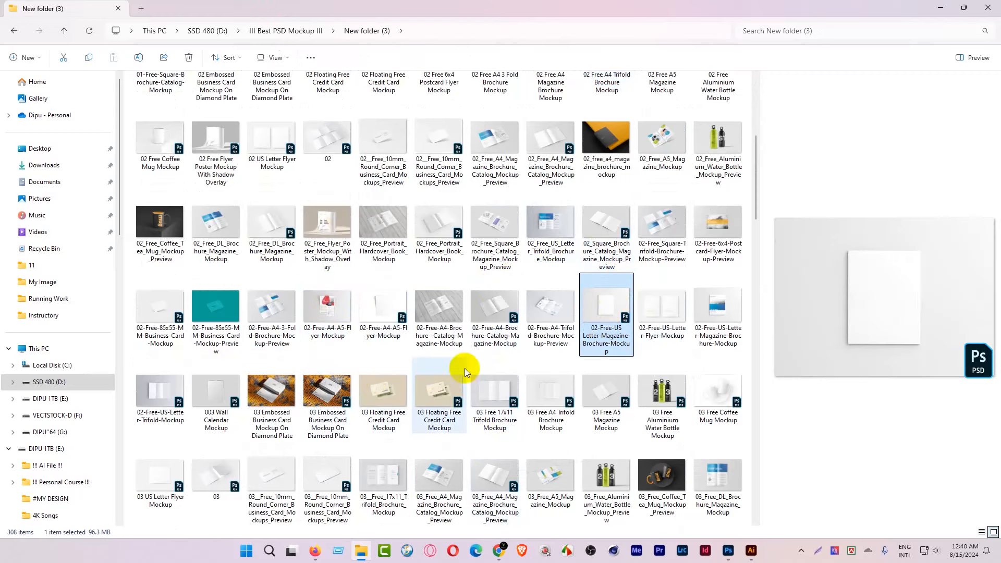
Look through the remaining mockups in New folder (3) for one that suits the flyer
{"action": "scroll", "coordinate": [465, 368], "scroll_direction": "down", "scroll_amount": 5}
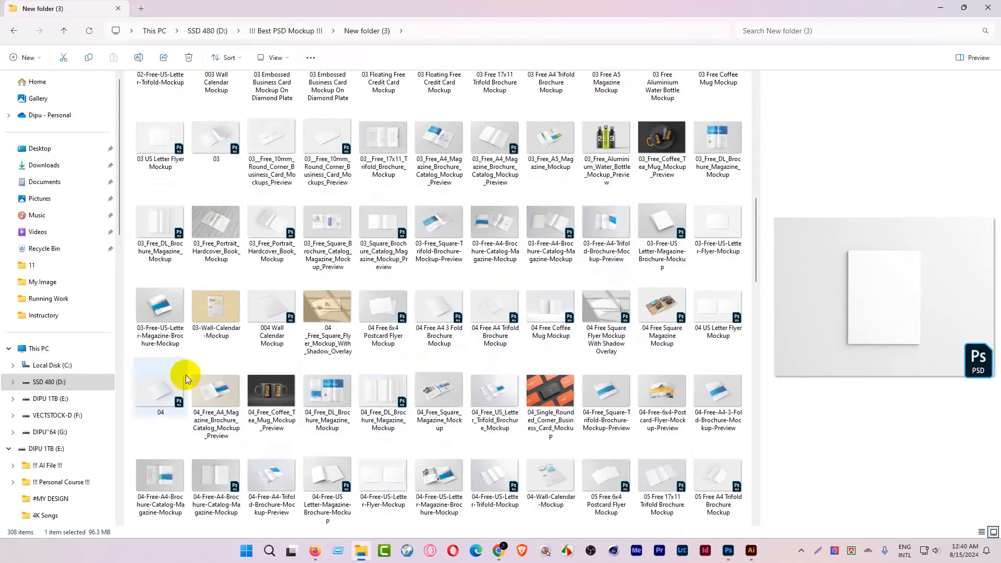
{"action": "scroll", "coordinate": [349, 377], "scroll_direction": "down", "scroll_amount": 5}
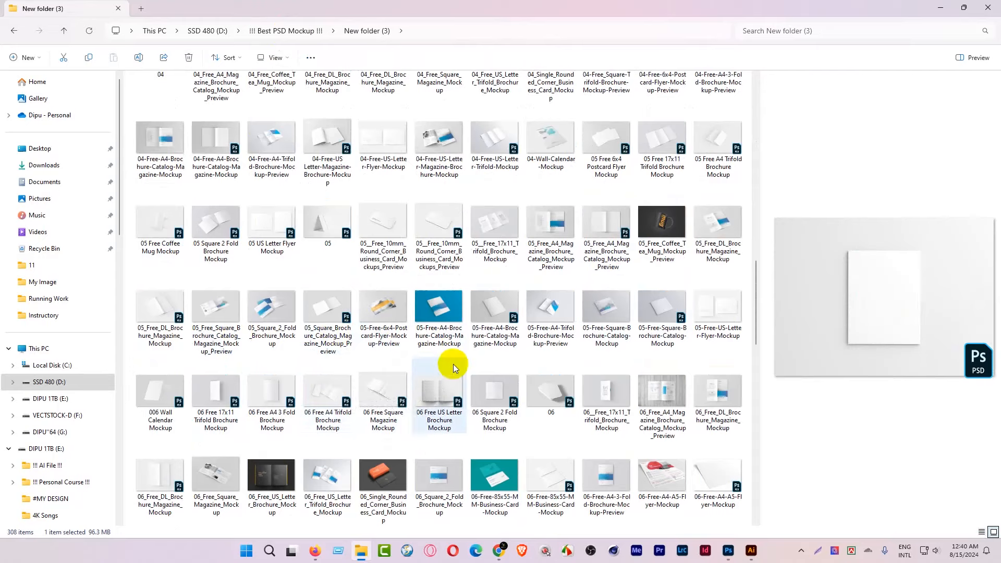
{"action": "scroll", "coordinate": [554, 436], "scroll_direction": "down", "scroll_amount": 5}
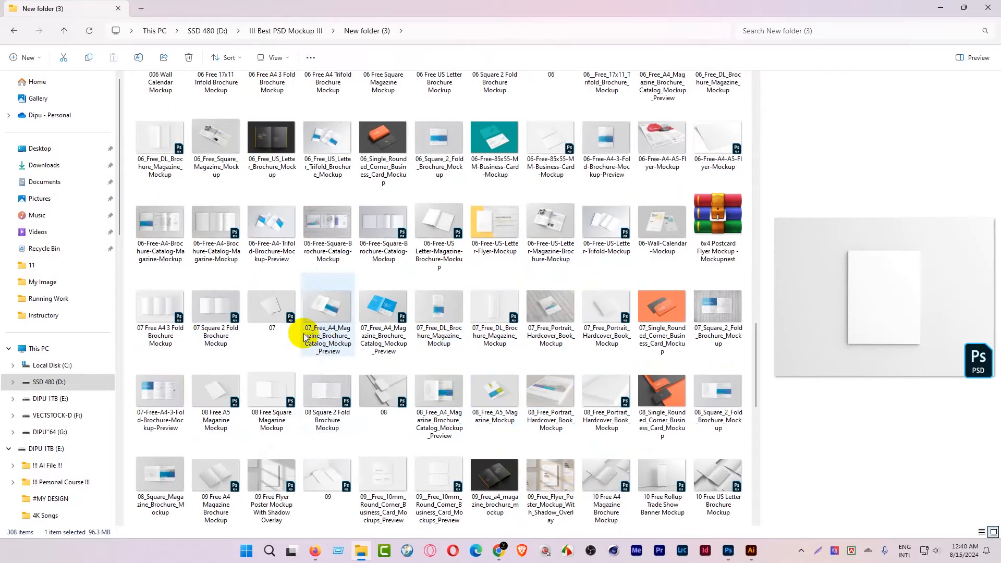
{"action": "scroll", "coordinate": [303, 371], "scroll_direction": "down", "scroll_amount": 5}
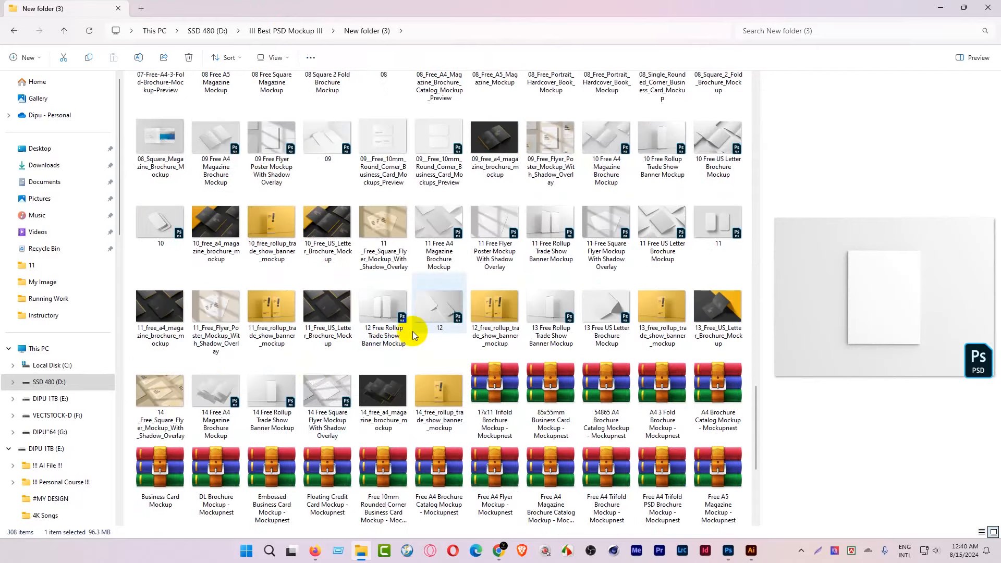
{"action": "scroll", "coordinate": [412, 331], "scroll_direction": "down", "scroll_amount": 5}
{"action": "scroll", "coordinate": [412, 331], "scroll_direction": "up", "scroll_amount": 15}
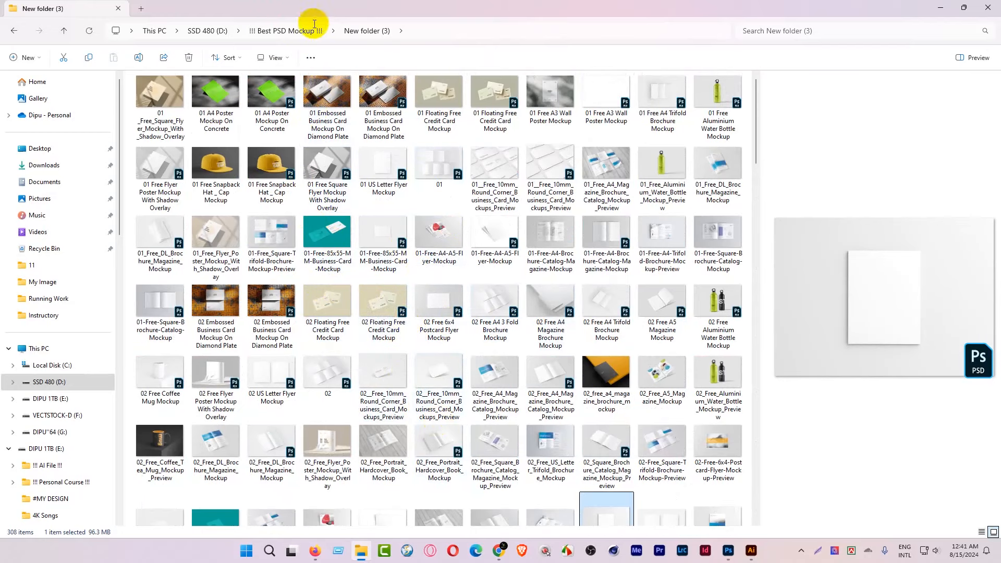
Check the mockups in New folder (2) and return to the !!! Best PSD Mockup !!! folder
{"action": "left_click", "coordinate": [292, 30]}
{"action": "double_click", "coordinate": [207, 344]}
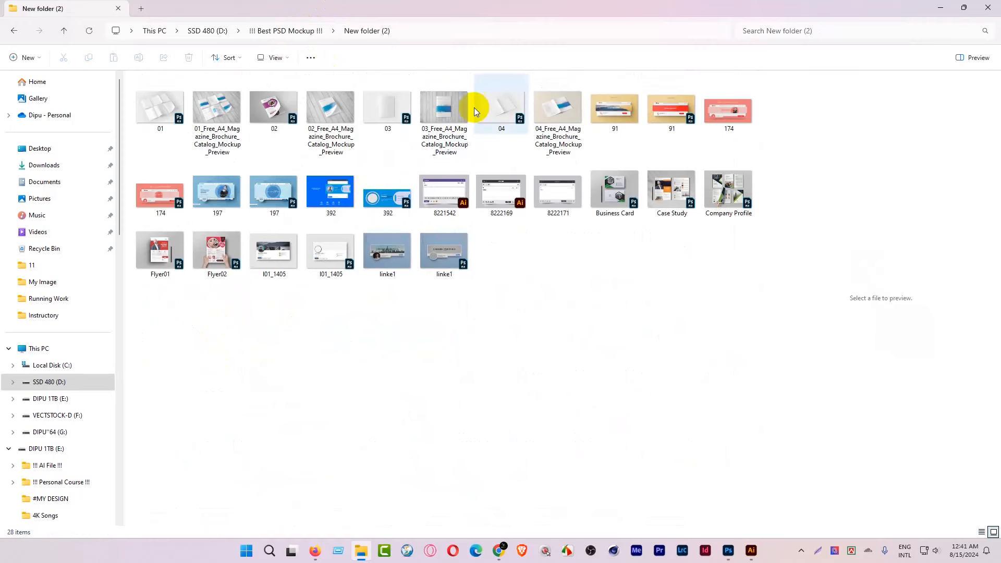
{"action": "left_click", "coordinate": [302, 31]}
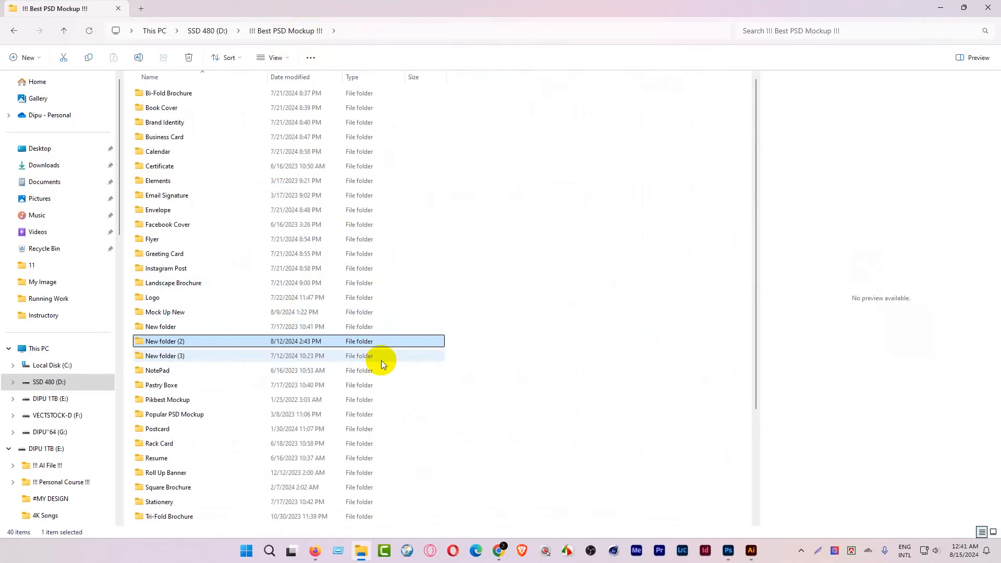
Switch to Chrome and search Google for "a4 size paper mockup free download"
{"action": "left_click", "coordinate": [499, 551]}
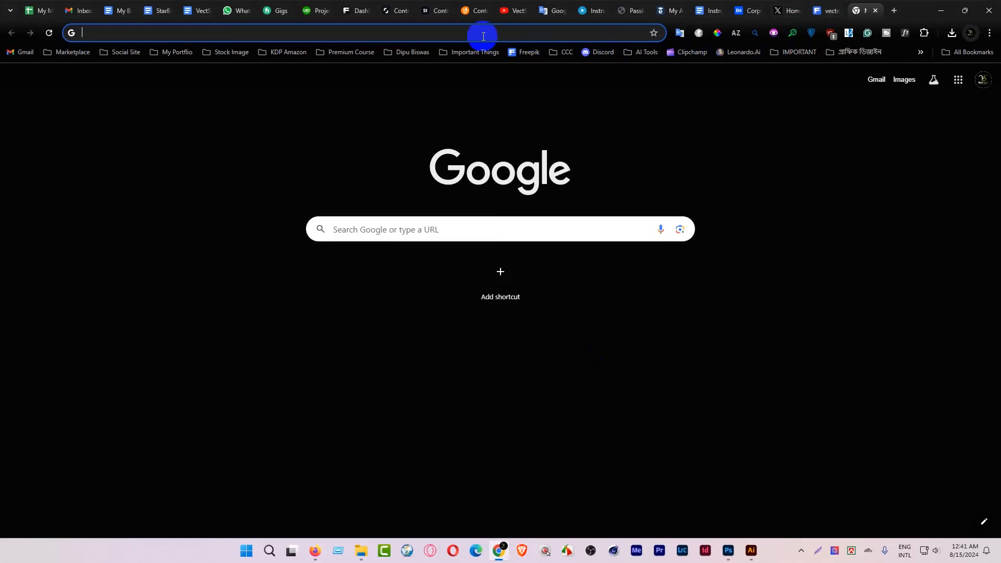
{"action": "type", "text": "a4"}
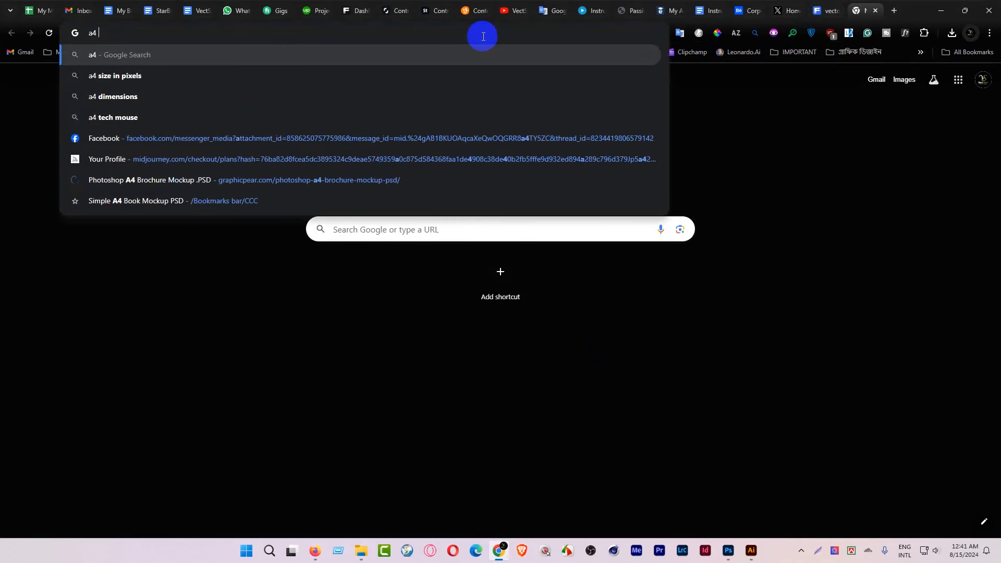
{"action": "type", "text": " size paper"}
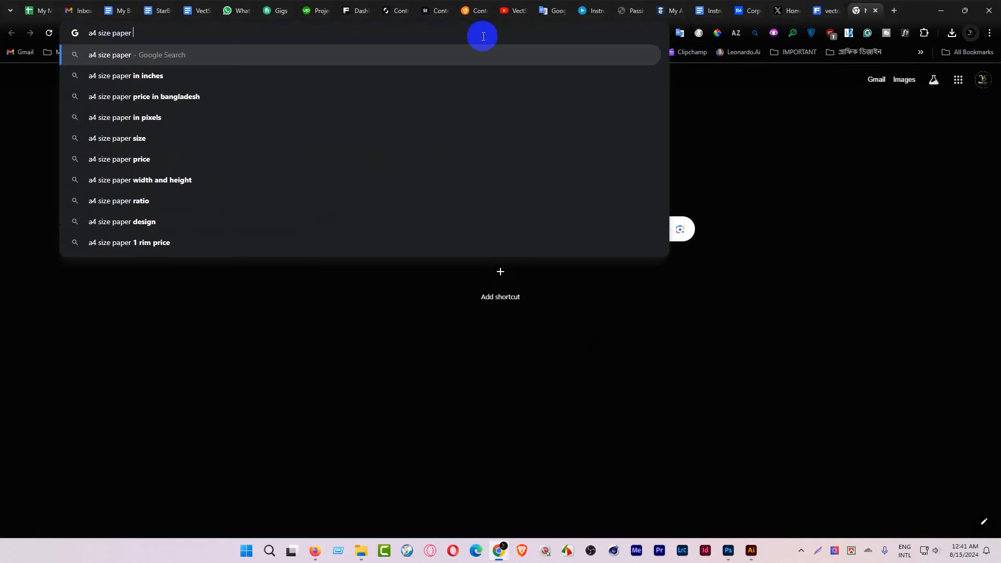
{"action": "type", "text": " mockup"}
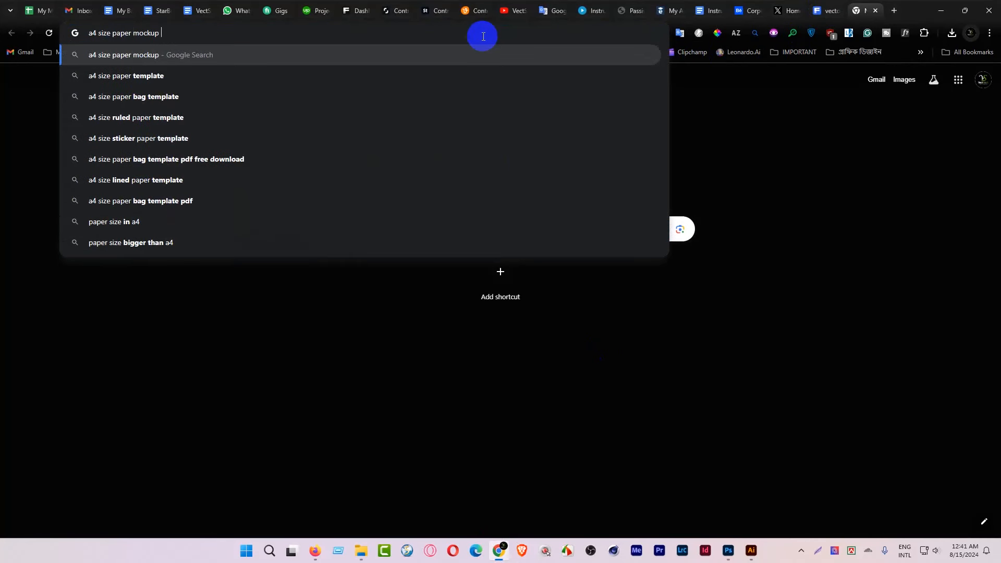
{"action": "type", "text": " free do"}
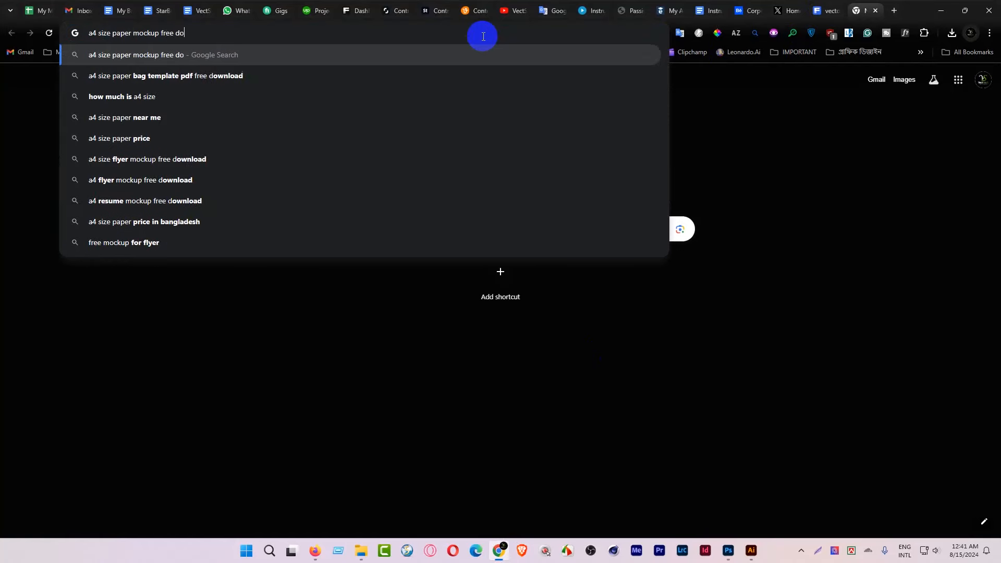
{"action": "type", "text": "wnload"}
{"action": "key", "text": "Return"}
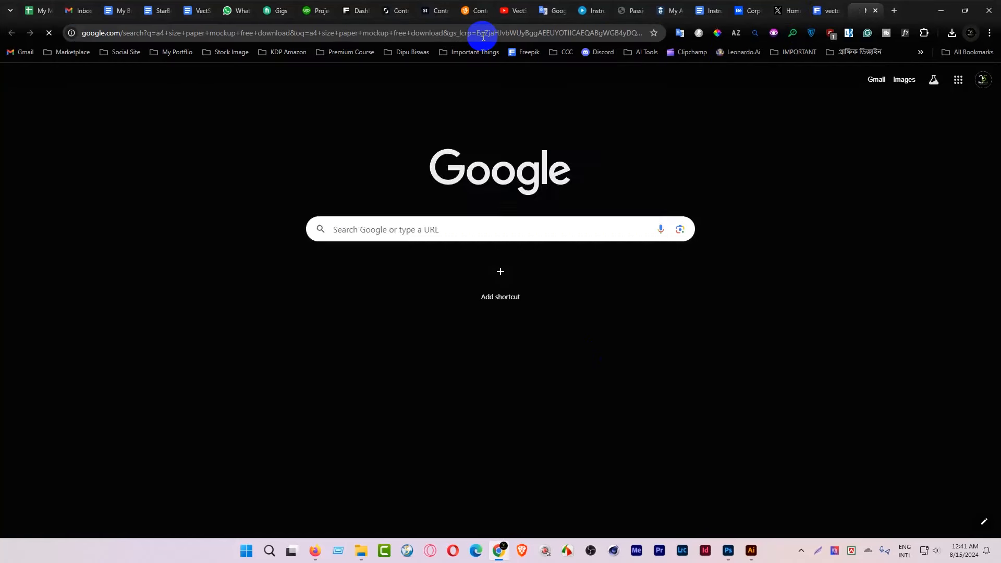
Look through the Google results for sites offering free A4 paper mockups
{"action": "scroll", "coordinate": [162, 349], "scroll_direction": "down", "scroll_amount": 9}
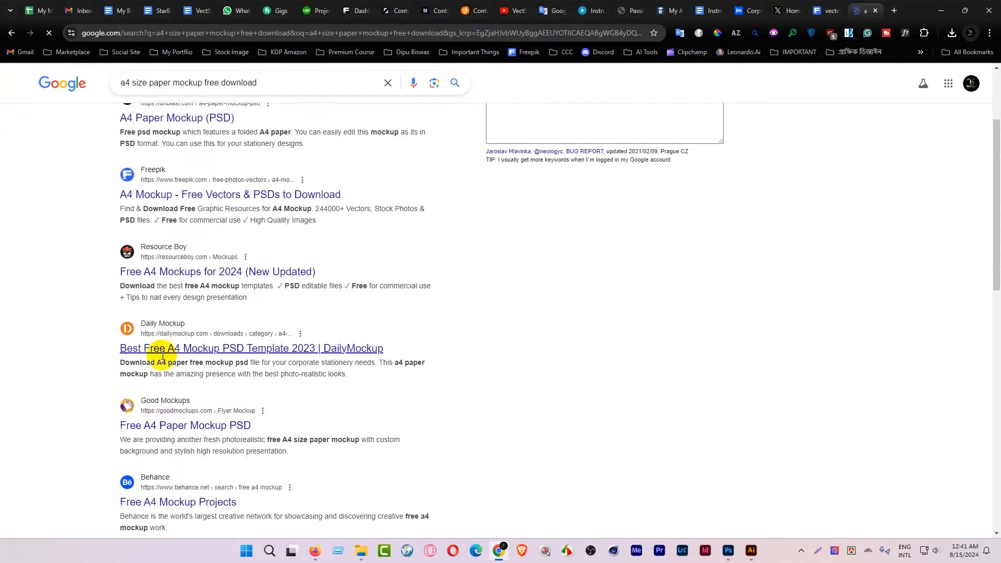
{"action": "scroll", "coordinate": [163, 355], "scroll_direction": "up", "scroll_amount": 6}
{"action": "scroll", "coordinate": [164, 313], "scroll_direction": "up", "scroll_amount": 2}
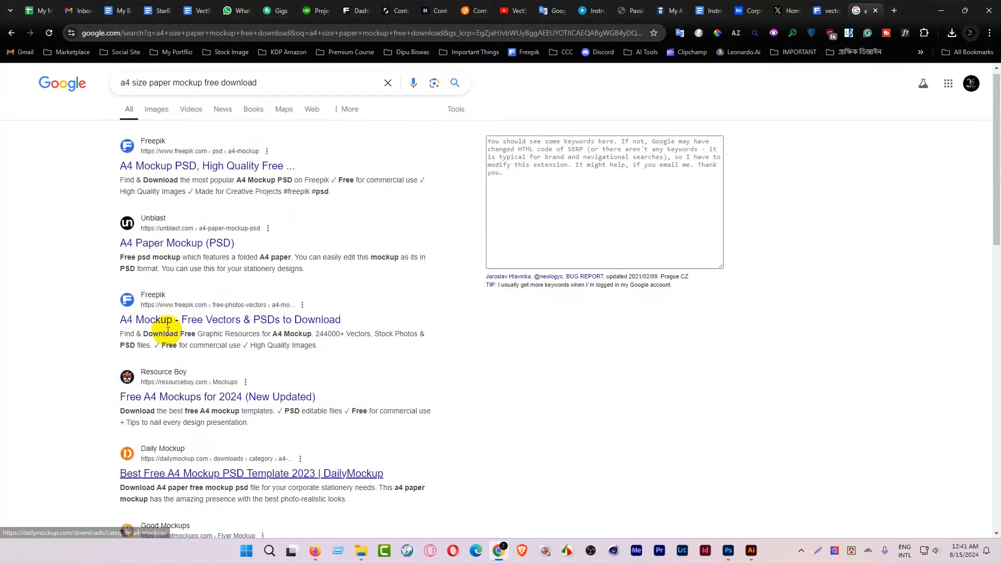
{"action": "scroll", "coordinate": [208, 293], "scroll_direction": "down", "scroll_amount": 6}
{"action": "scroll", "coordinate": [219, 344], "scroll_direction": "down", "scroll_amount": 10}
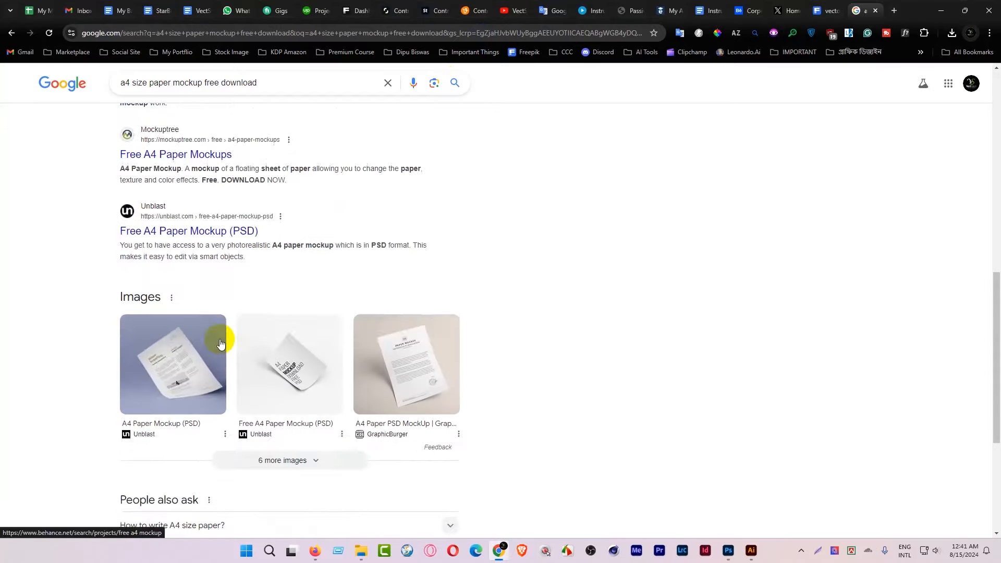
{"action": "scroll", "coordinate": [222, 324], "scroll_direction": "up", "scroll_amount": 15}
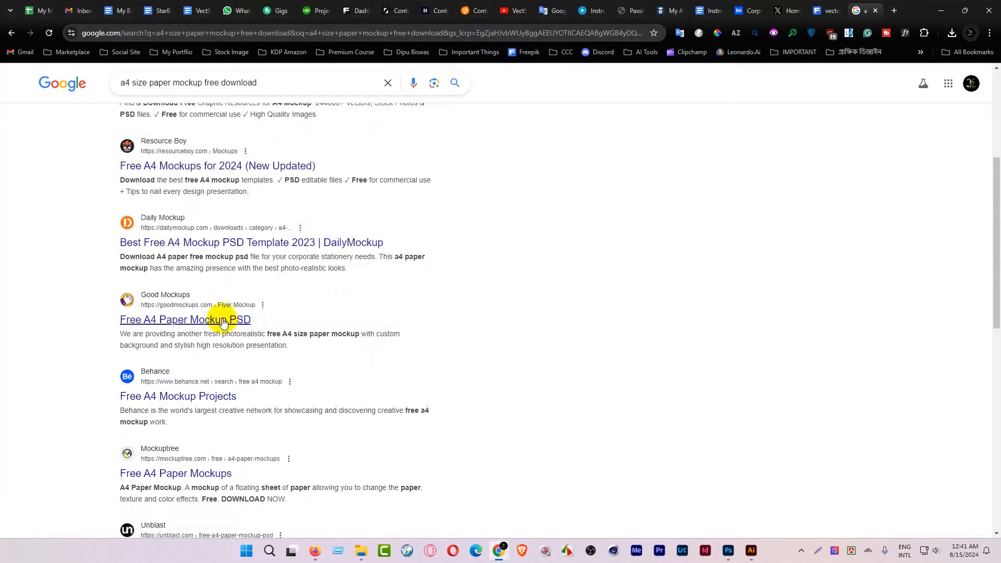
Open a blank browser tab, close the search results tab and return to File Explorer
{"action": "left_click", "coordinate": [891, 12]}
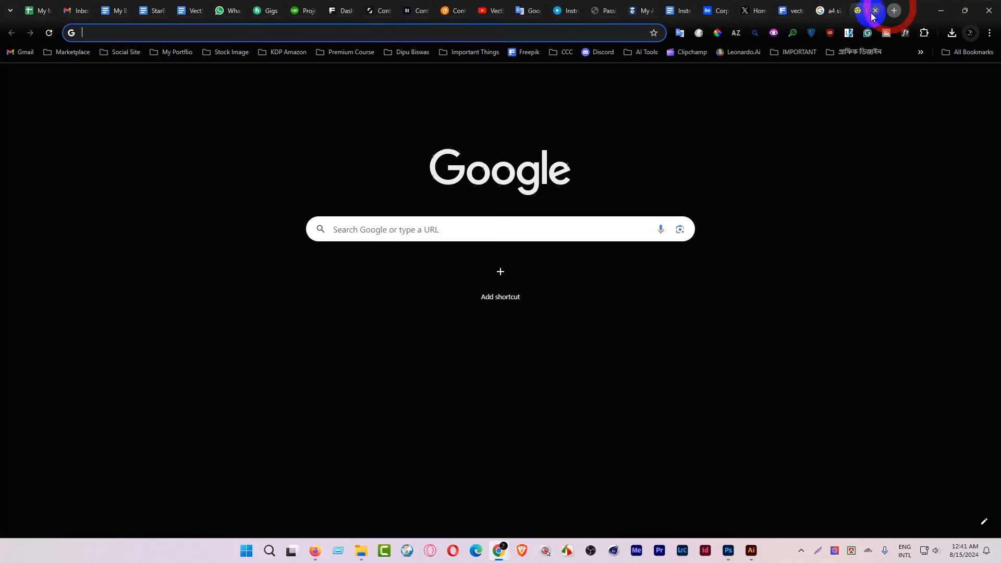
{"action": "left_click", "coordinate": [831, 9]}
{"action": "left_click", "coordinate": [838, 11]}
{"action": "left_click", "coordinate": [939, 10]}
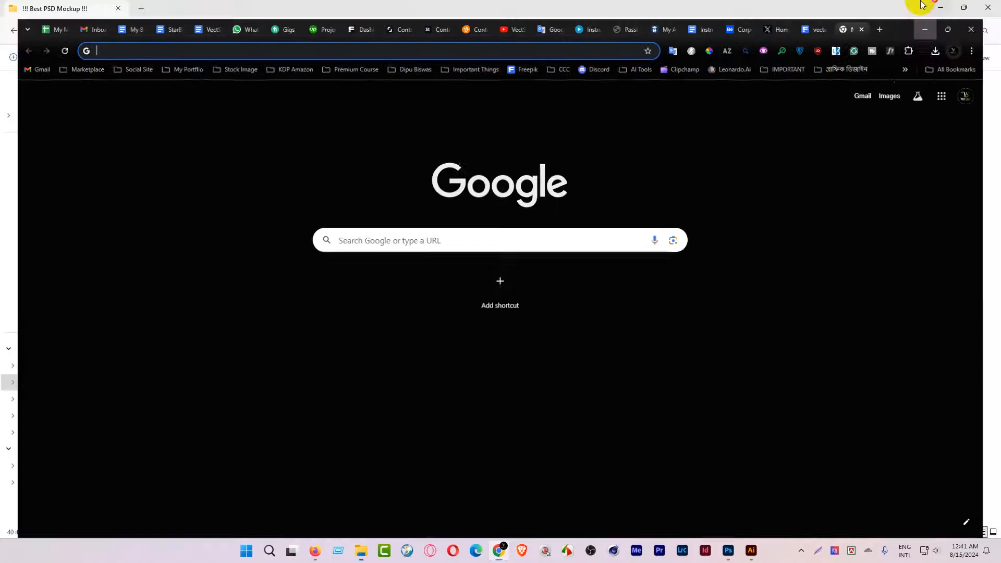
Open New folder inside !!! Best PSD Mockup !!! and preview its book cover, landscape brochure and Branding Mockup files
{"action": "double_click", "coordinate": [177, 329]}
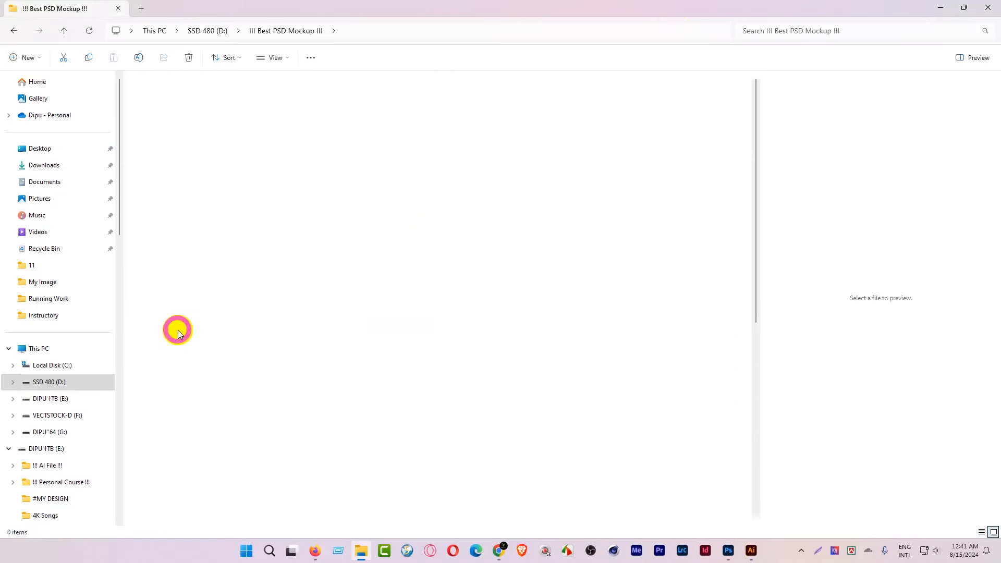
{"action": "scroll", "coordinate": [386, 275], "scroll_direction": "down", "scroll_amount": 5}
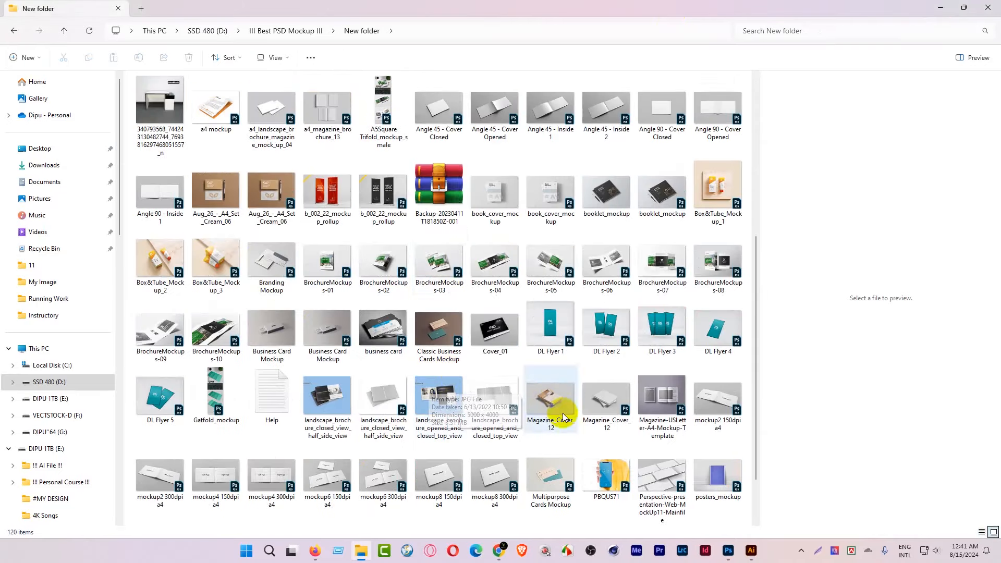
{"action": "left_click", "coordinate": [495, 189]}
{"action": "scroll", "coordinate": [522, 261], "scroll_direction": "down", "scroll_amount": 2}
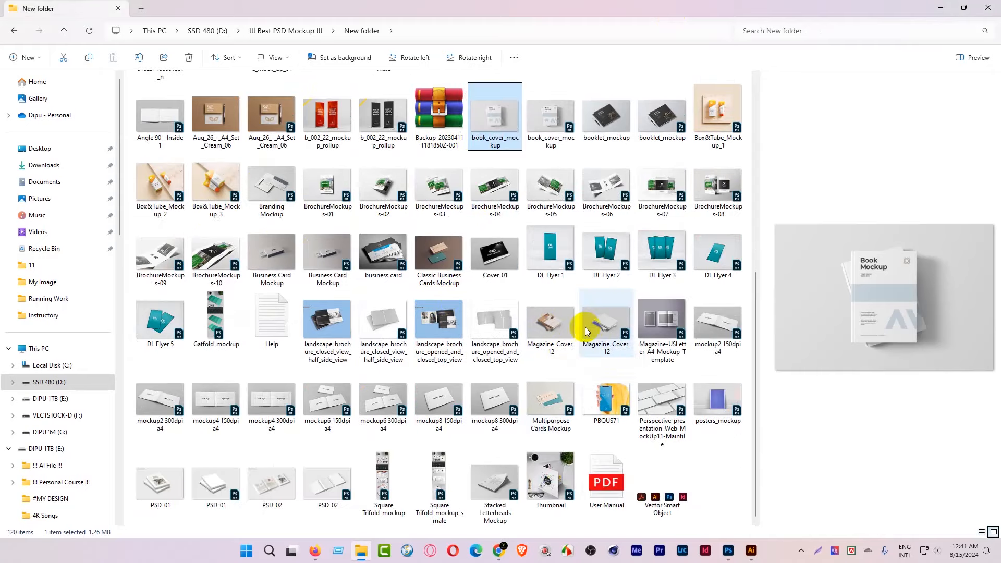
{"action": "left_click", "coordinate": [427, 336]}
{"action": "left_click", "coordinate": [269, 197]}
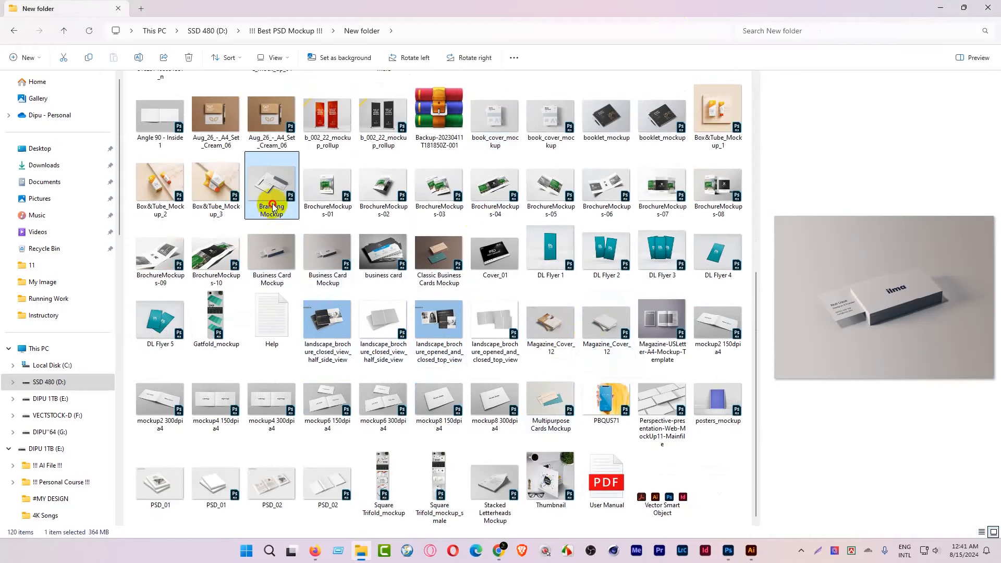
{"action": "scroll", "coordinate": [313, 381], "scroll_direction": "up", "scroll_amount": 8}
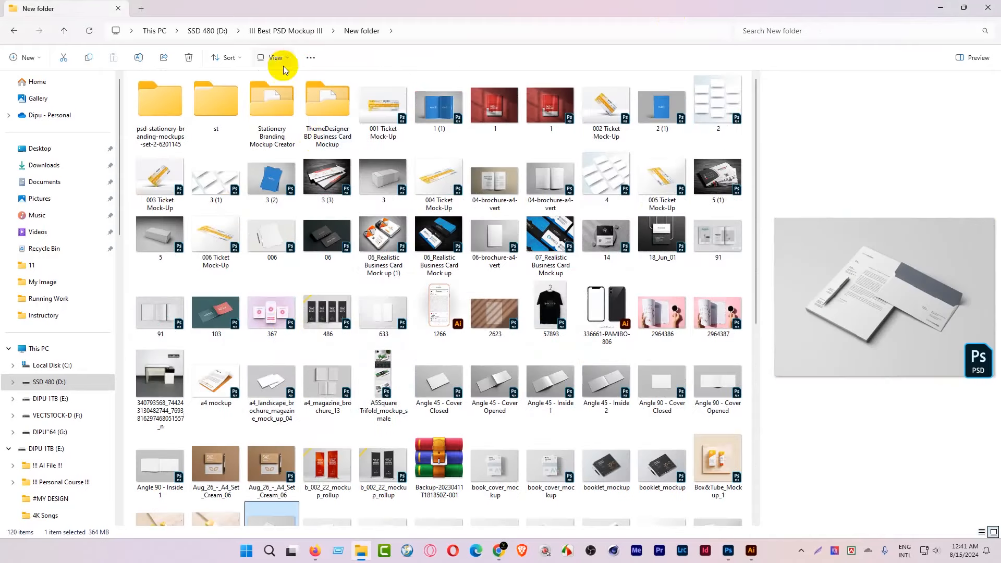
Return to the Flyer folder inside !!! Best PSD Mockup !!! and preview the mockups 115 and Free_Poster_Mockup_3
{"action": "left_click", "coordinate": [272, 30]}
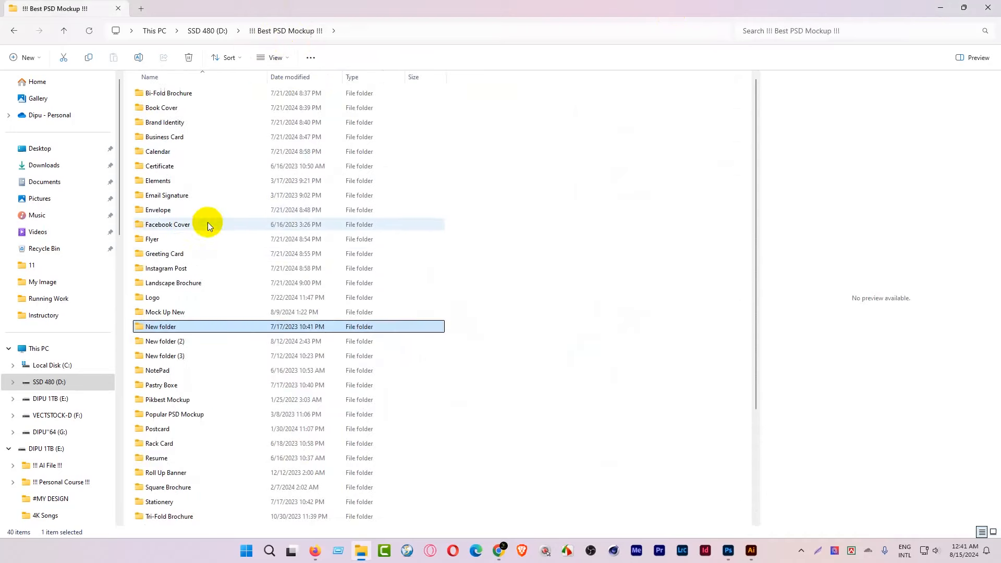
{"action": "double_click", "coordinate": [174, 241]}
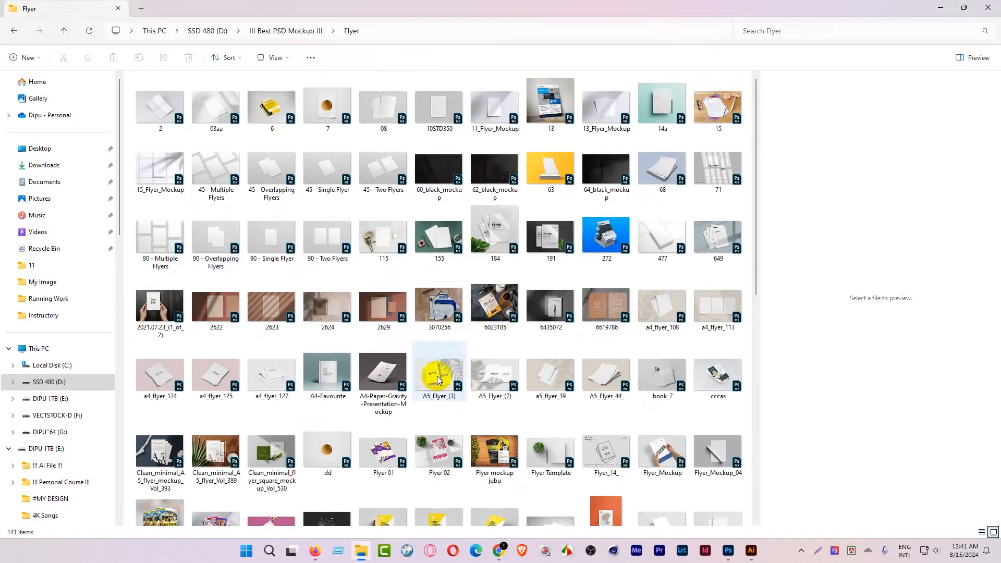
{"action": "left_click", "coordinate": [395, 243]}
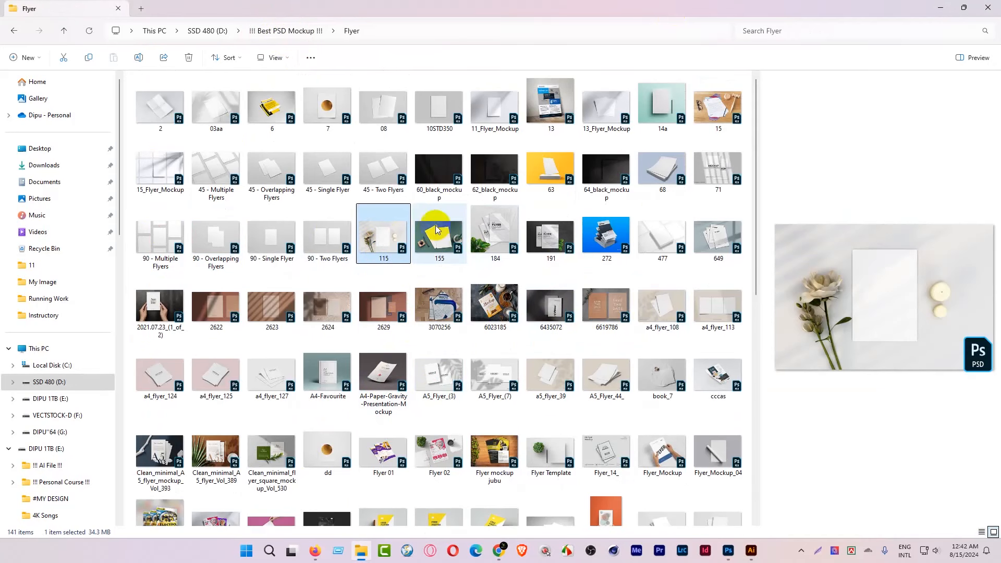
{"action": "scroll", "coordinate": [382, 239], "scroll_direction": "down", "scroll_amount": 5}
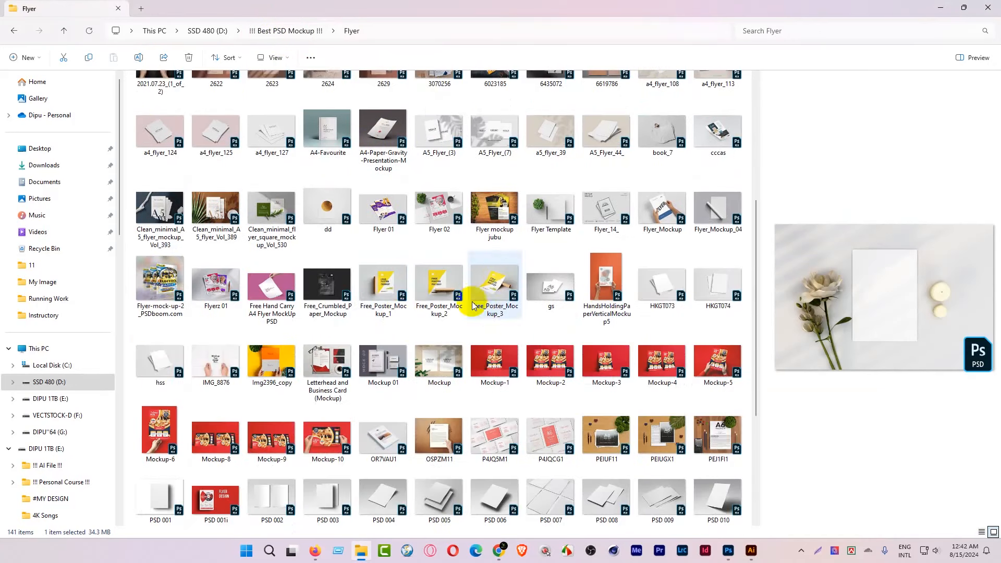
{"action": "left_click", "coordinate": [485, 286]}
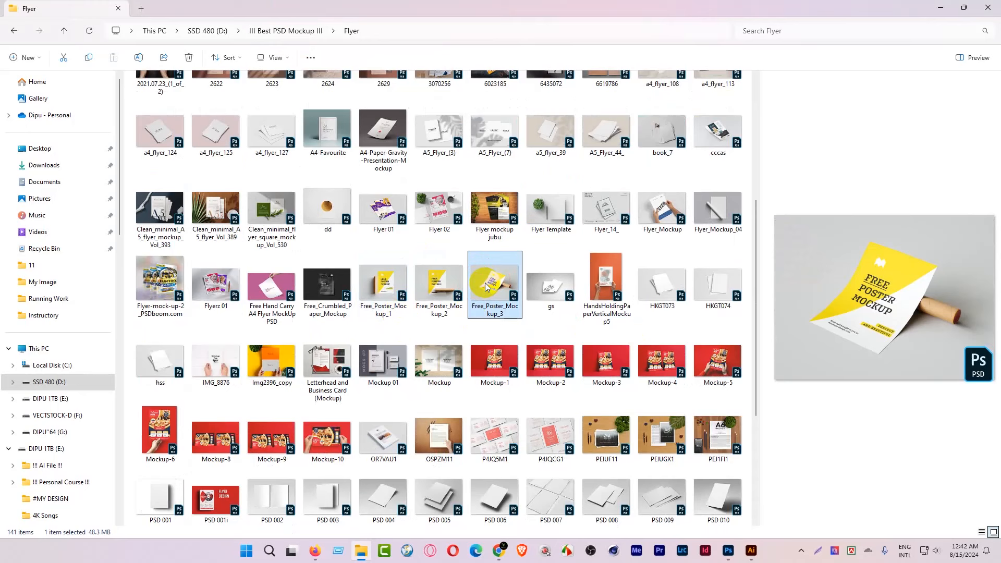
Preview the Flyer_Mockup_04, Flyer_14_ and Flyer Template mockups and look through the rest of the Flyer folder
{"action": "left_click", "coordinate": [711, 215]}
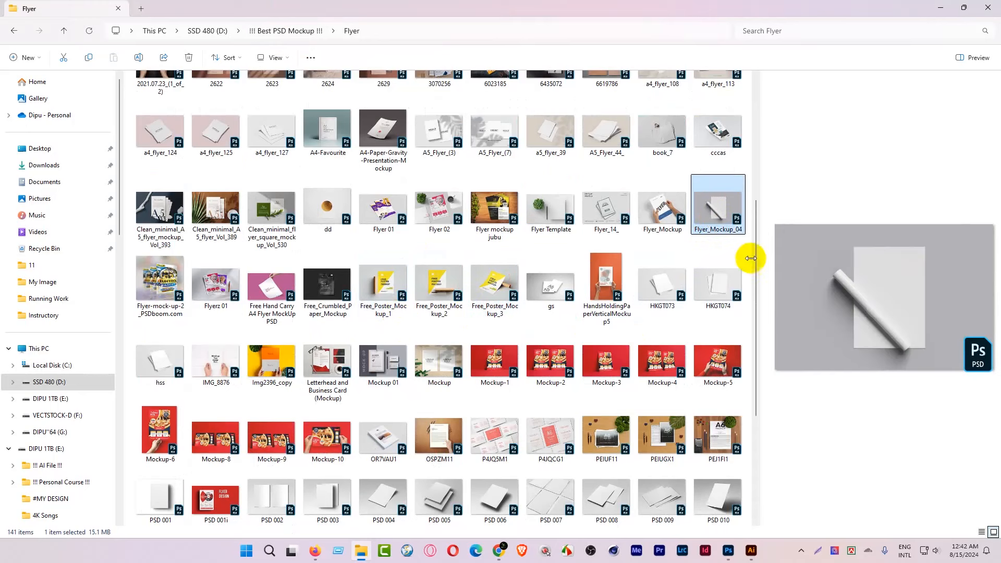
{"action": "left_click", "coordinate": [601, 213]}
{"action": "left_click", "coordinate": [556, 210]}
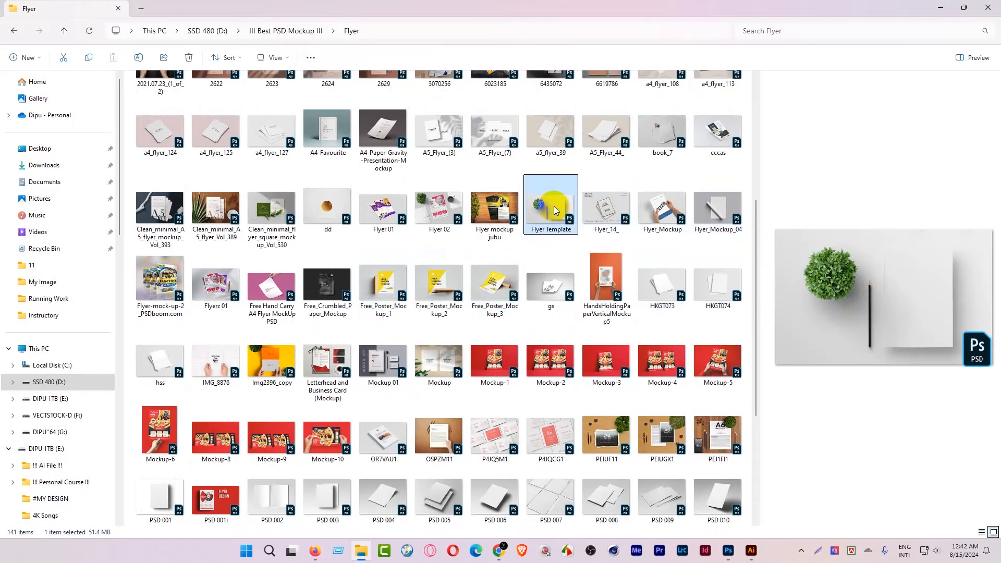
{"action": "scroll", "coordinate": [324, 380], "scroll_direction": "down", "scroll_amount": 3}
{"action": "left_click", "coordinate": [315, 373]}
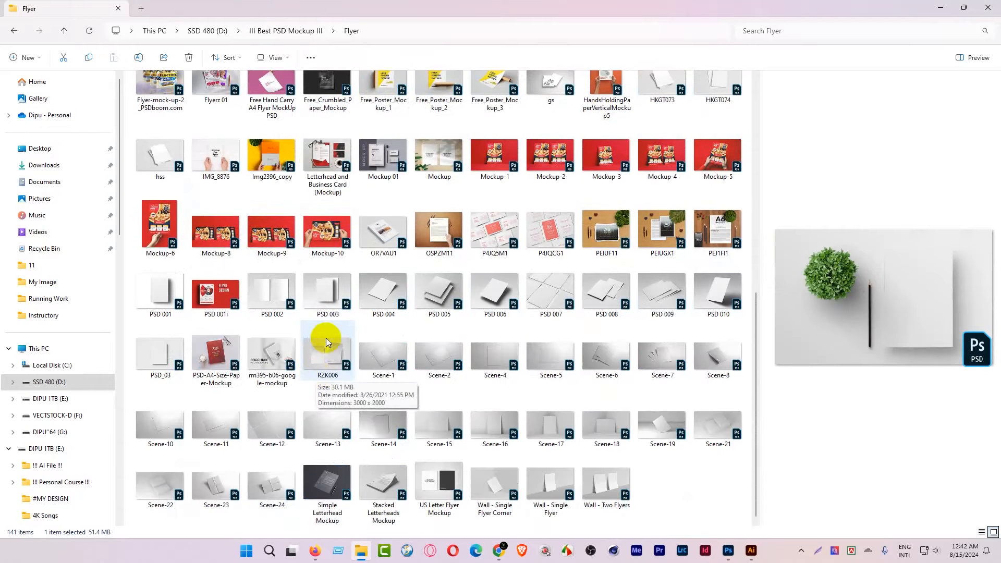
{"action": "scroll", "coordinate": [605, 292], "scroll_direction": "up", "scroll_amount": 3}
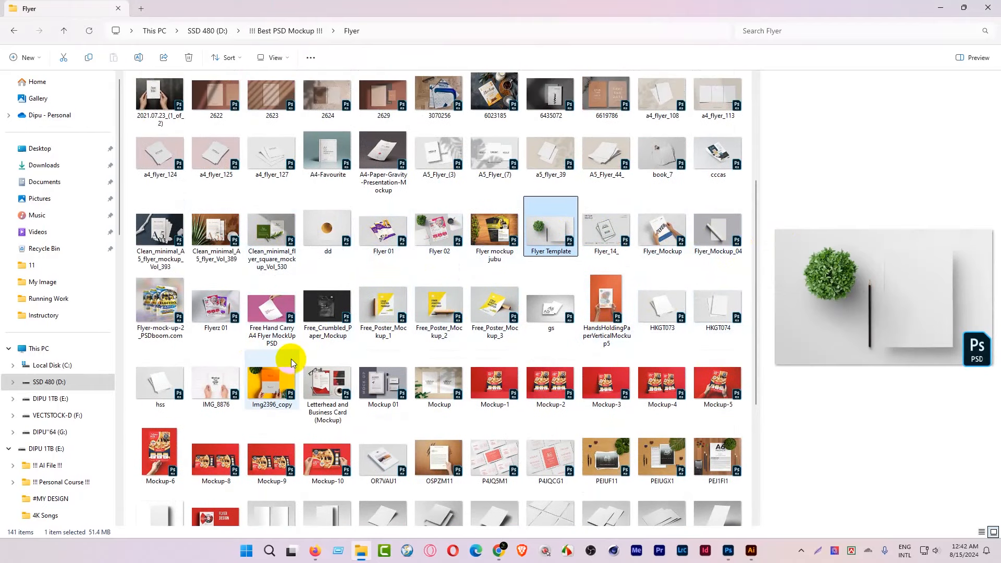
Open Flyer_Mockup_04 in Photoshop and check its Put Your Design Here 1 and Put Your Design Here 2 layers
{"action": "left_click", "coordinate": [720, 242]}
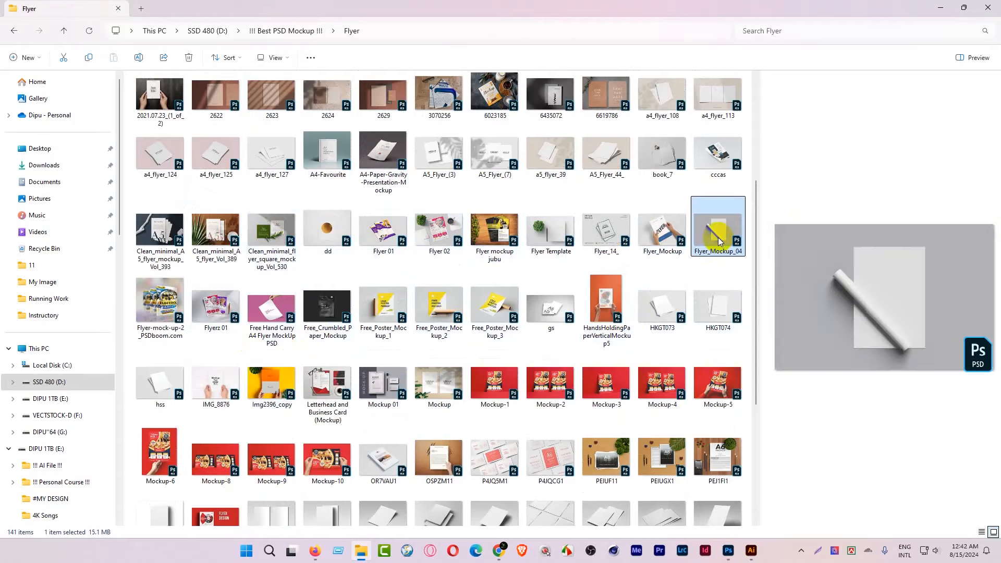
{"action": "double_click", "coordinate": [720, 240]}
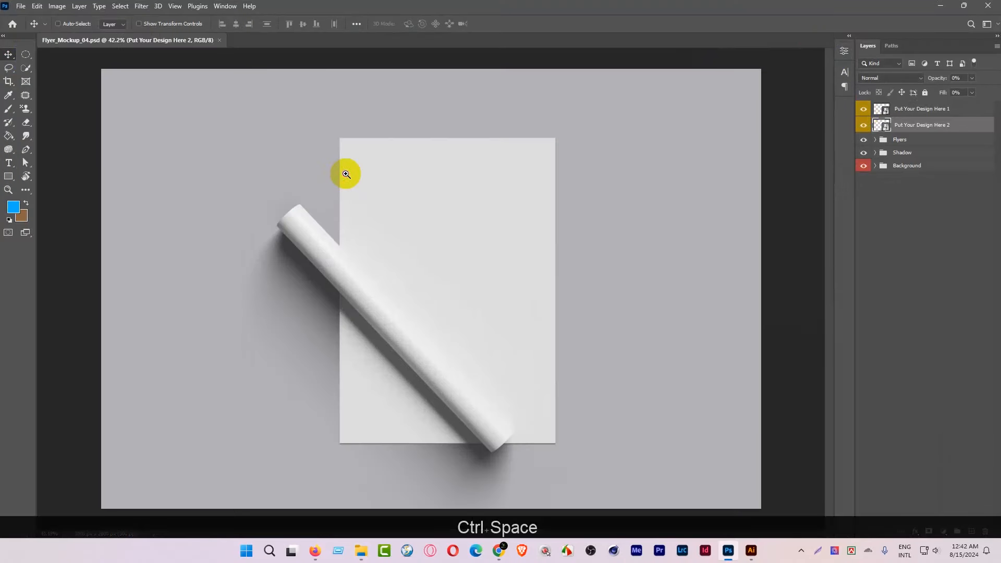
{"action": "left_click_drag", "start_coordinate": [345, 175], "coordinate": [333, 170]}
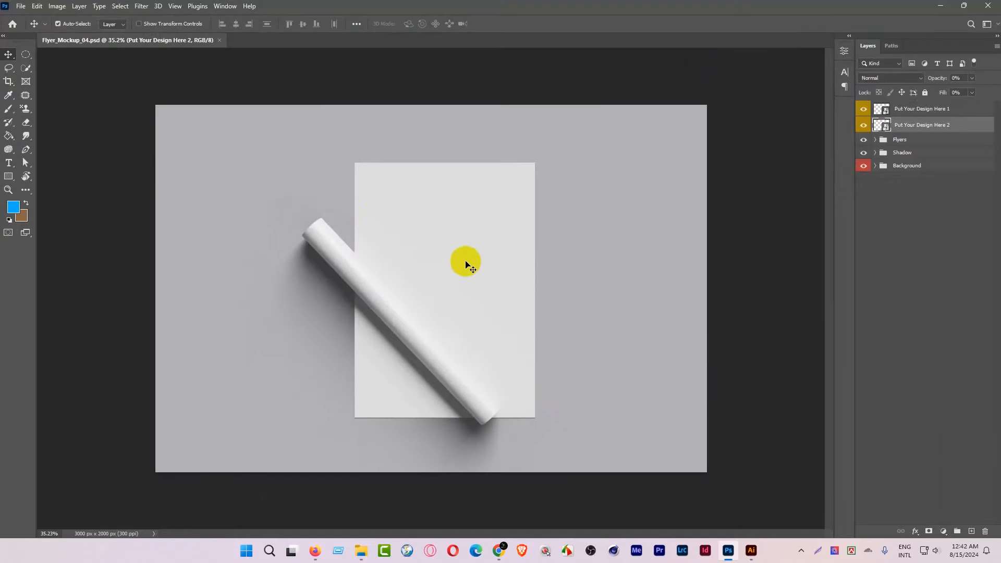
{"action": "left_click", "coordinate": [915, 112]}
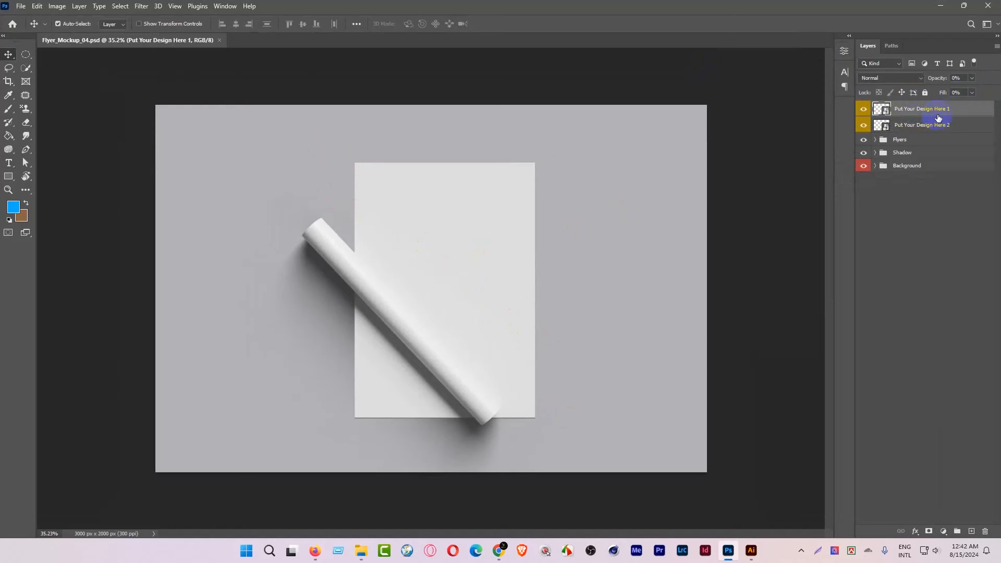
{"action": "left_click", "coordinate": [917, 127]}
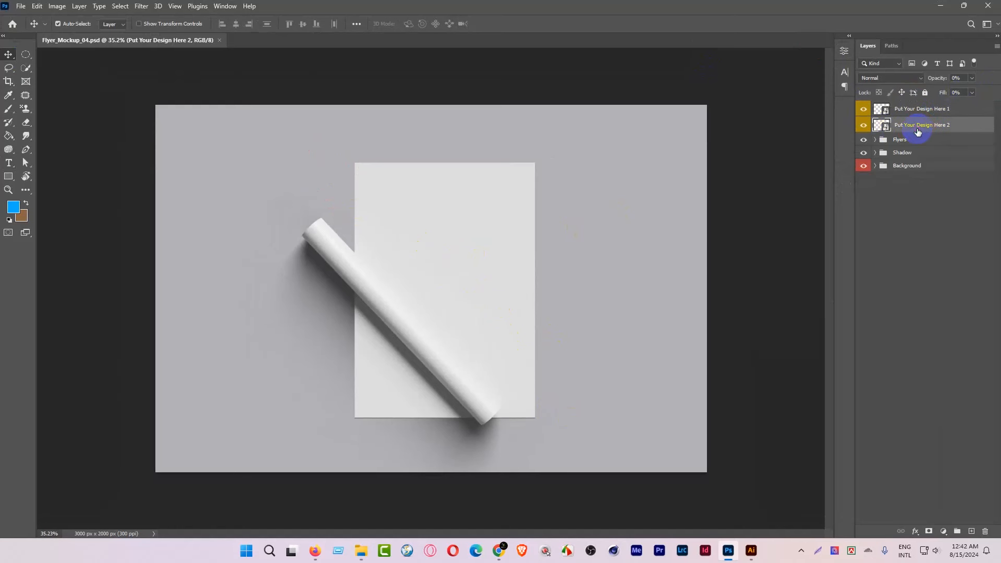
Expand the Background group and try the blue 2a2ad0 on the Color Fill 1 copy layer, discarding the colour change
{"action": "left_click", "coordinate": [876, 166]}
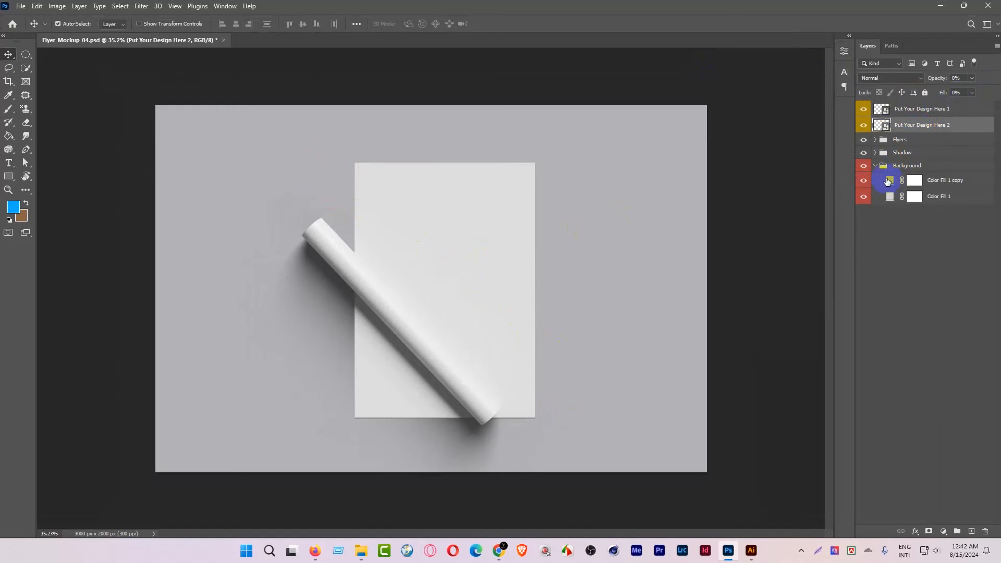
{"action": "double_click", "coordinate": [891, 181]}
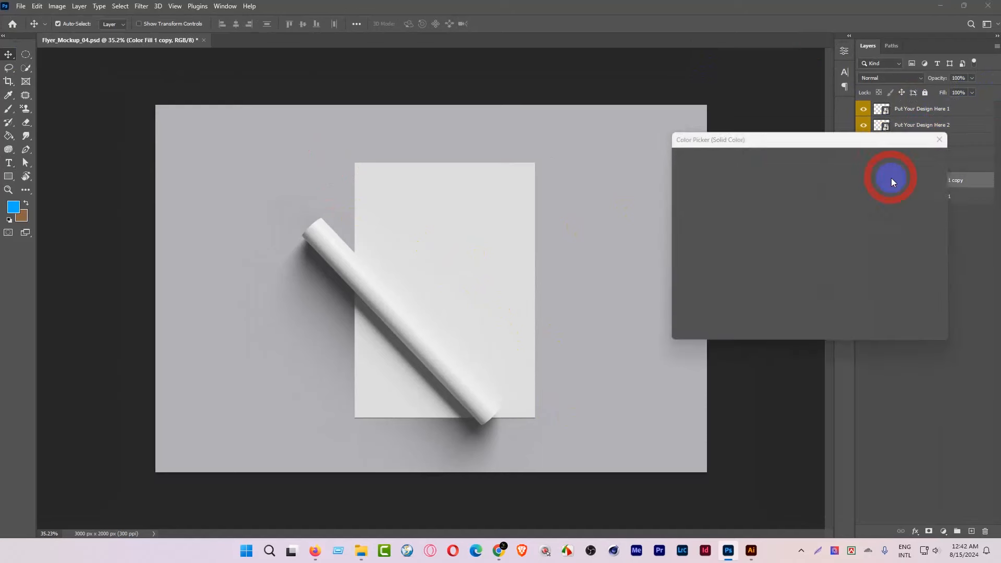
{"action": "left_click", "coordinate": [782, 187]}
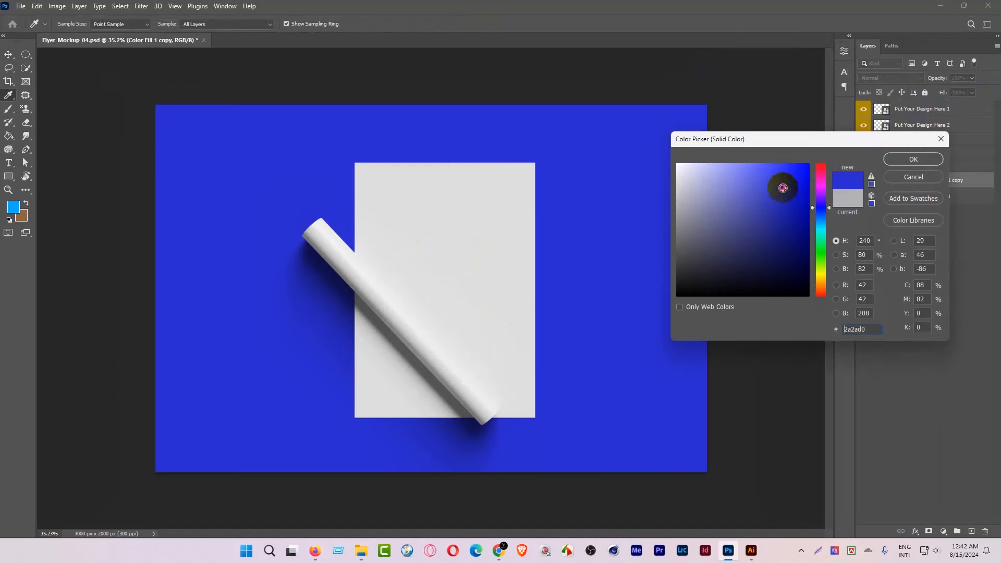
{"action": "left_click", "coordinate": [920, 181]}
Switch to Illustrator, copy the grouped flyer artwork and return to Photoshop
{"action": "left_click", "coordinate": [746, 553]}
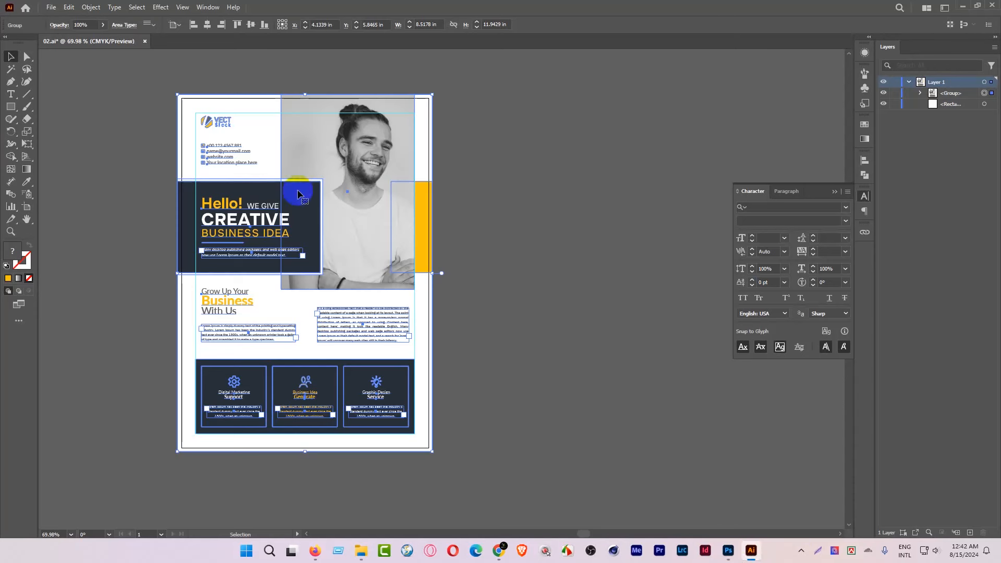
{"action": "left_click", "coordinate": [543, 183]}
{"action": "left_click", "coordinate": [359, 184]}
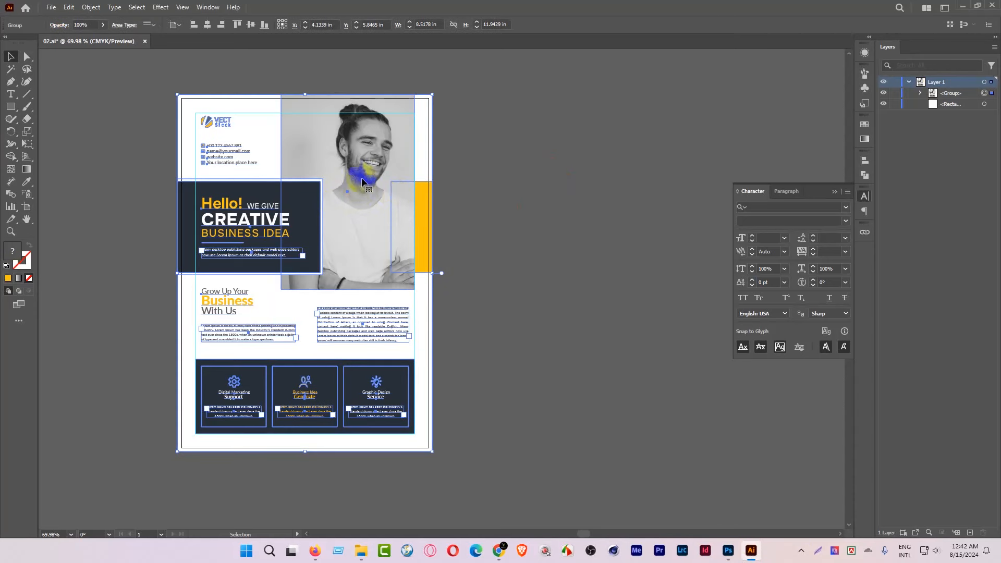
{"action": "key", "text": "ctrl+c"}
{"action": "key", "text": "ctrl+c"}
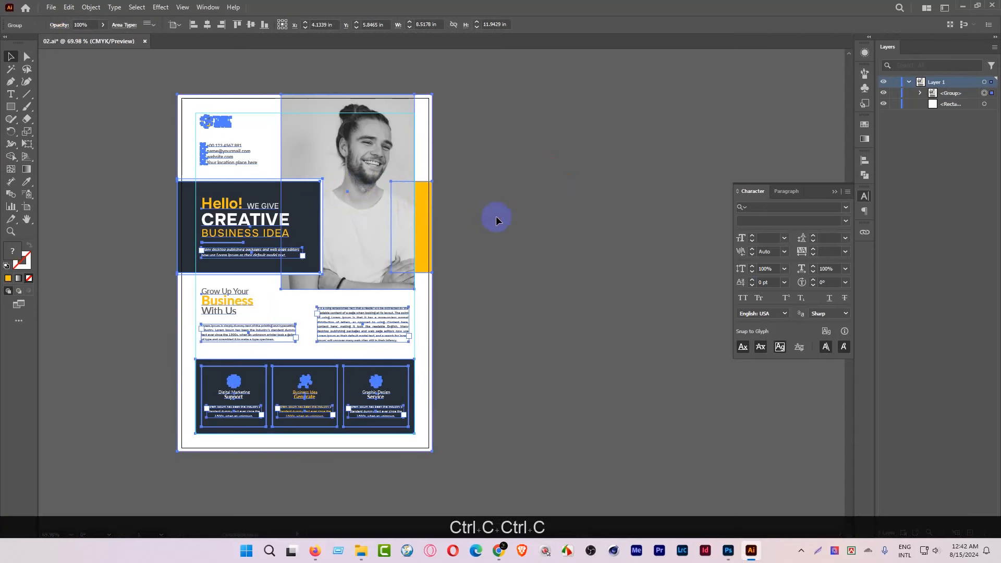
{"action": "left_click", "coordinate": [556, 220]}
{"action": "left_click", "coordinate": [728, 551]}
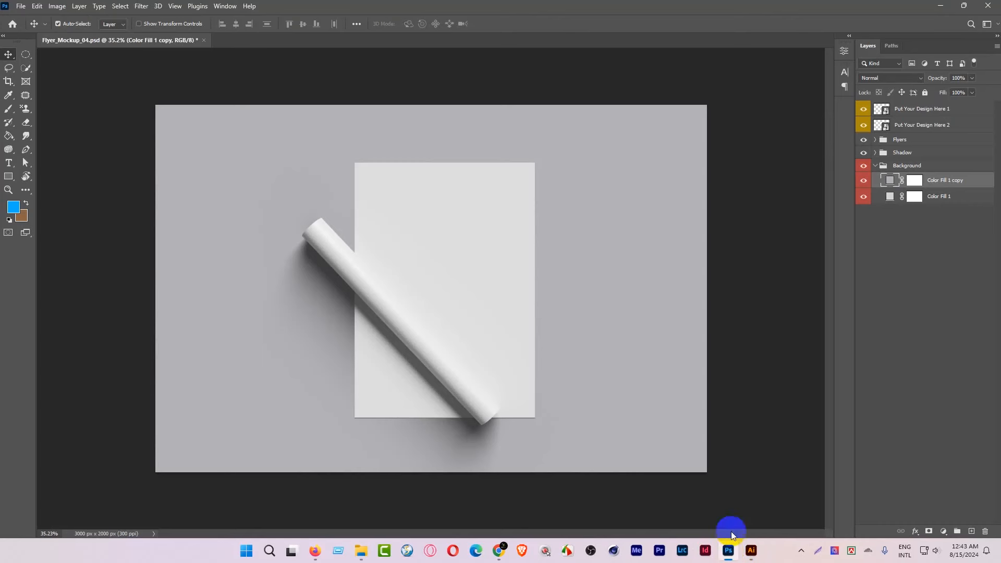
Open the Put Your Design Here 1 smart object to check its canvas, and close it unchanged
{"action": "left_click", "coordinate": [885, 126]}
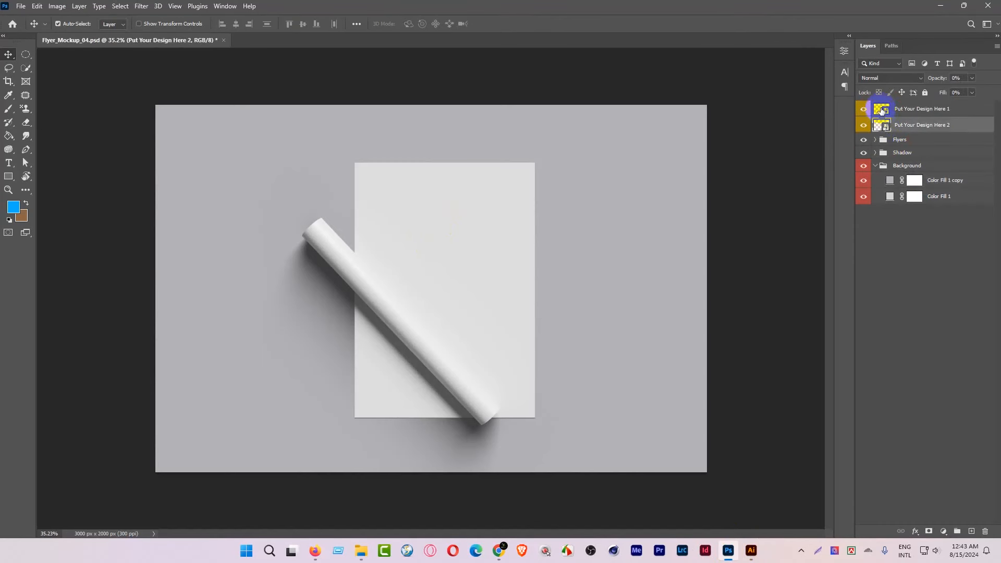
{"action": "double_click", "coordinate": [883, 110]}
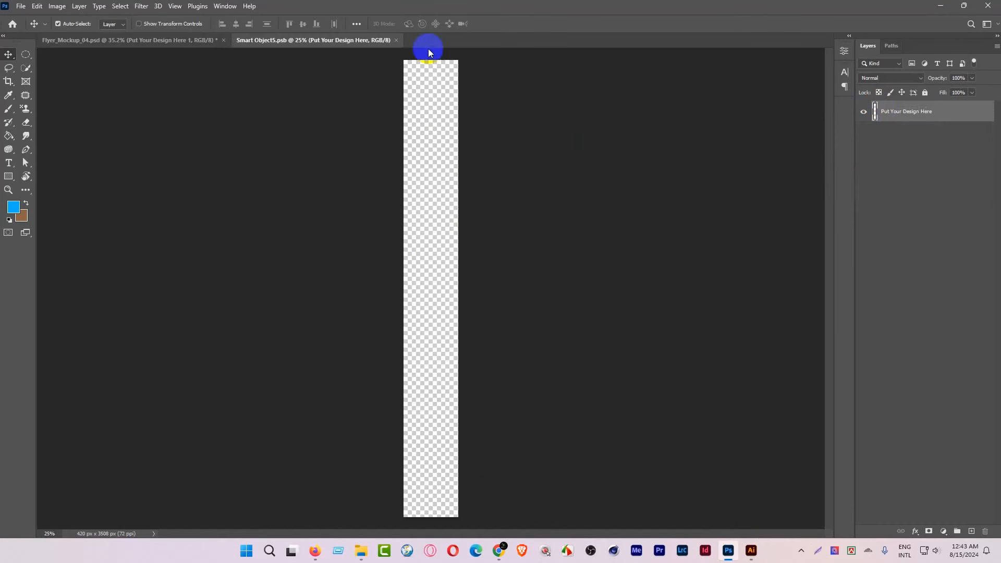
{"action": "left_click", "coordinate": [395, 40]}
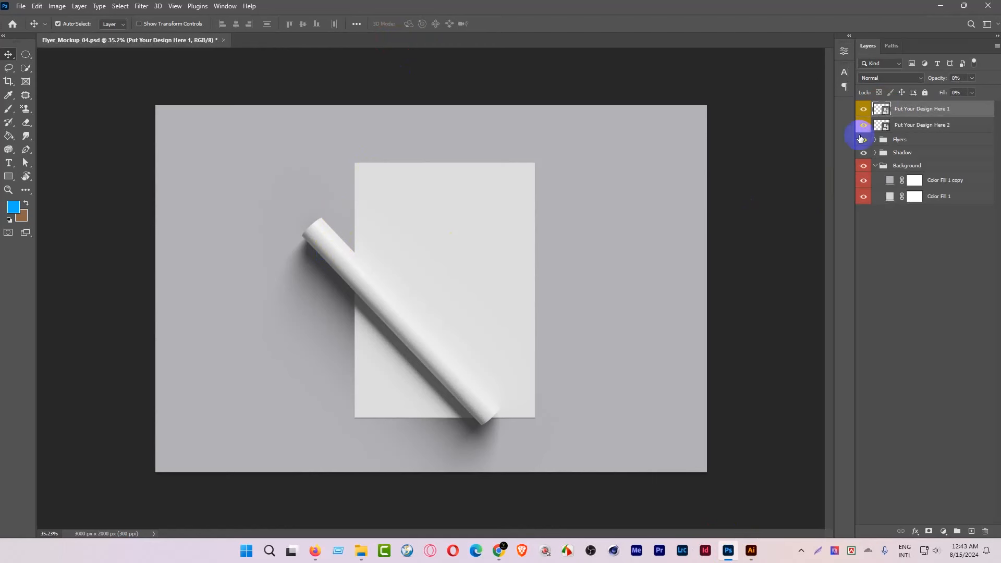
Open the Put Your Design Here 2 smart object, paste the copied flyer into it and position it over the canvas
{"action": "double_click", "coordinate": [881, 126]}
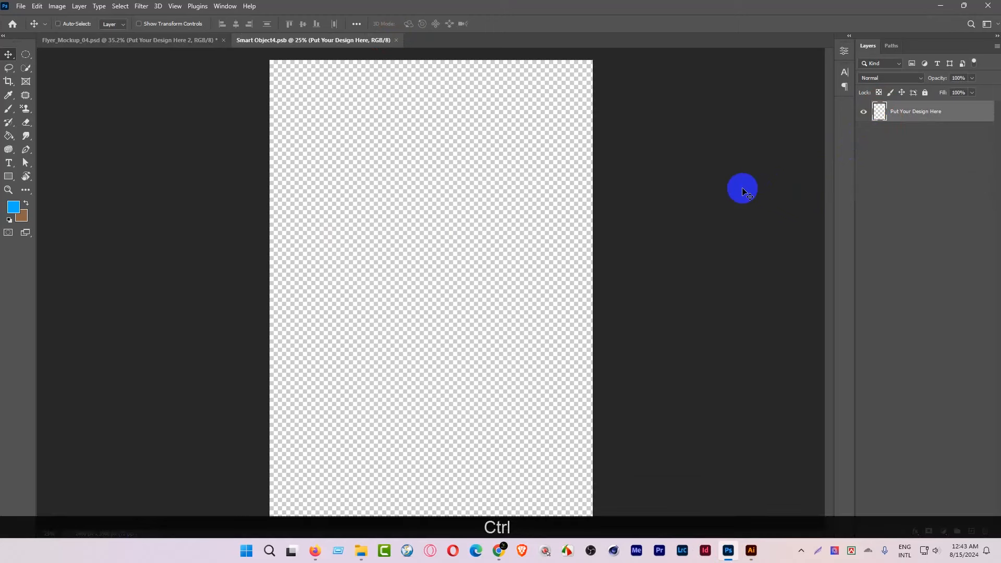
{"action": "key", "text": "ctrl+v"}
{"action": "left_click", "coordinate": [534, 151]}
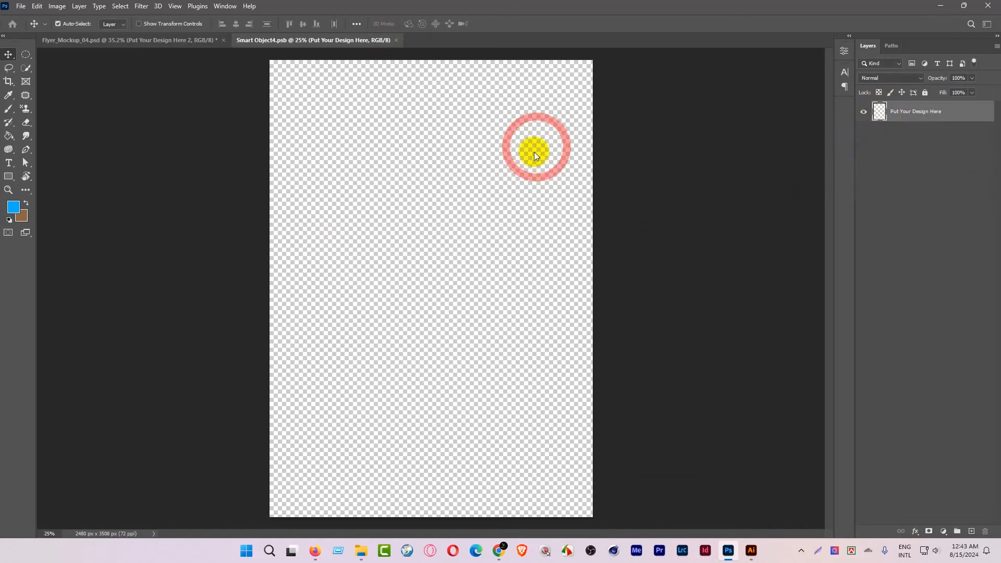
{"action": "key", "text": "ctrl+t"}
{"action": "scroll", "coordinate": [459, 238], "scroll_direction": "down", "scroll_amount": 3}
{"action": "left_click_drag", "start_coordinate": [456, 293], "coordinate": [599, 284]}
{"action": "left_click_drag", "start_coordinate": [493, 239], "coordinate": [438, 224]}
{"action": "left_click", "coordinate": [515, 24]}
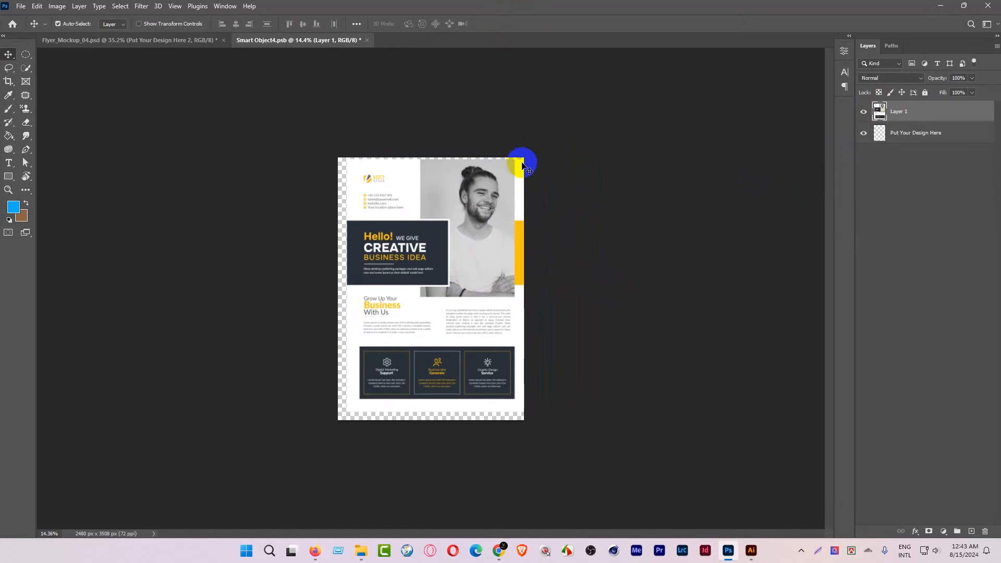
Scale the pasted flyer to about 104% and centre it so that it fills the whole smart object canvas
{"action": "key", "text": "ctrl+t"}
{"action": "left_click_drag", "start_coordinate": [448, 176], "coordinate": [443, 170]}
{"action": "left_click_drag", "start_coordinate": [437, 411], "coordinate": [432, 421]}
{"action": "key", "text": "ctrl+space"}
{"action": "left_click_drag", "start_coordinate": [450, 292], "coordinate": [457, 303]}
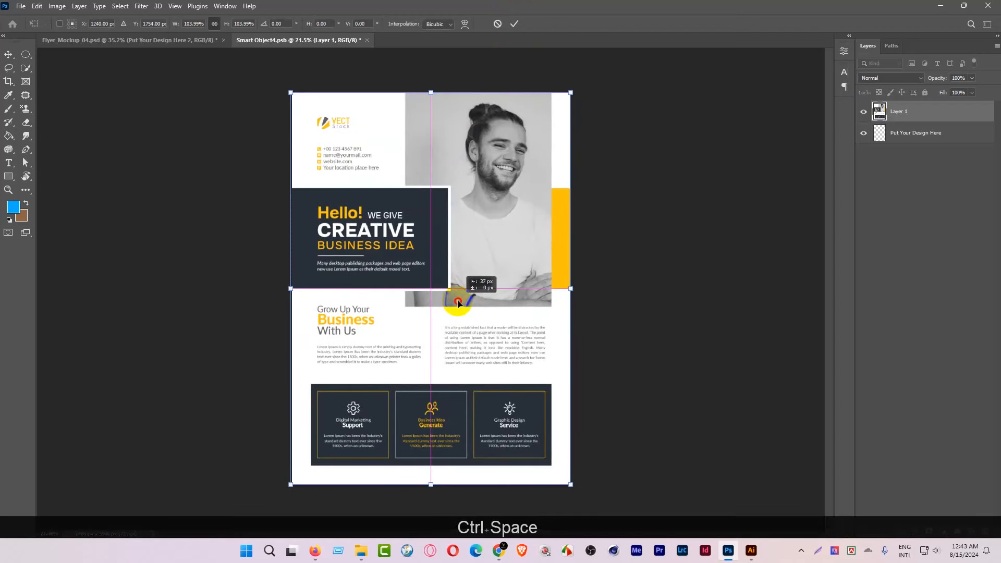
{"action": "left_click", "coordinate": [514, 24]}
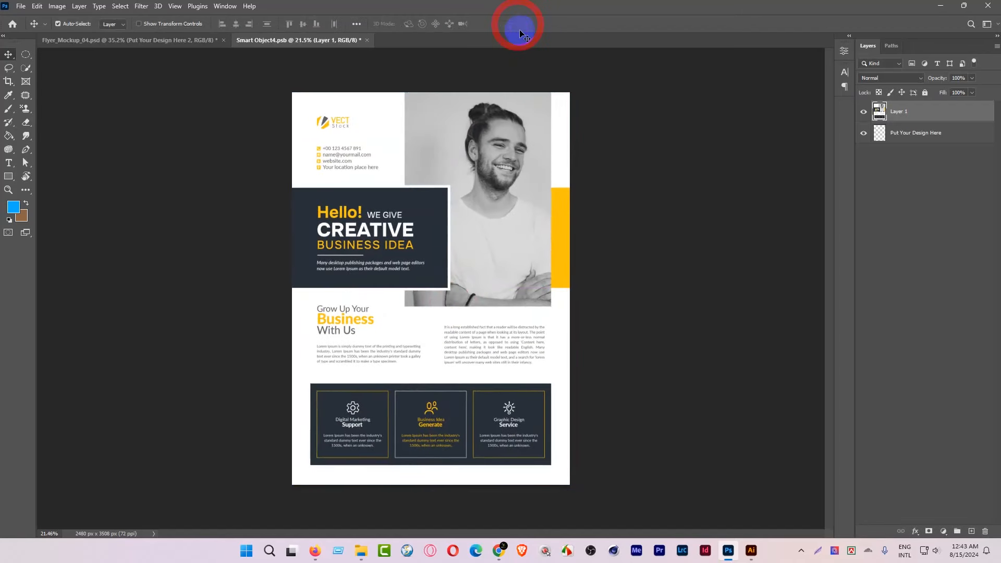
Close the flat sheet's smart object, saving its changes into the mockup
{"action": "key", "text": "ctrl"}
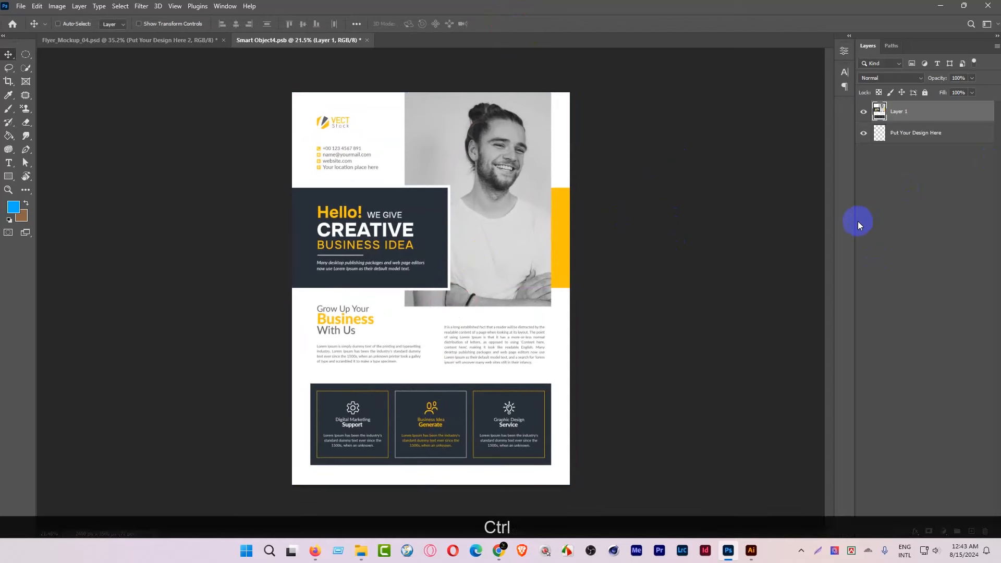
{"action": "left_click", "coordinate": [367, 41]}
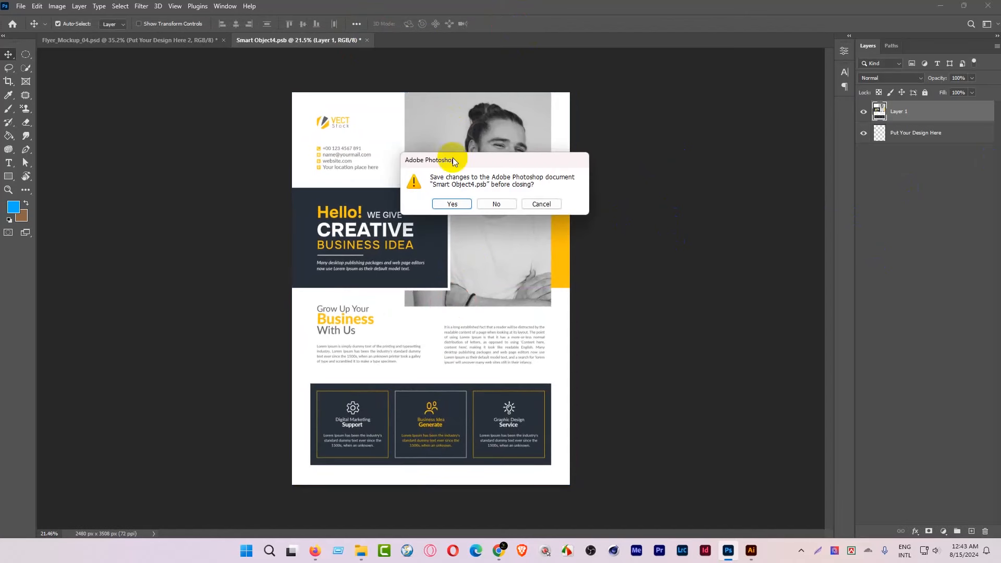
{"action": "left_click", "coordinate": [454, 203]}
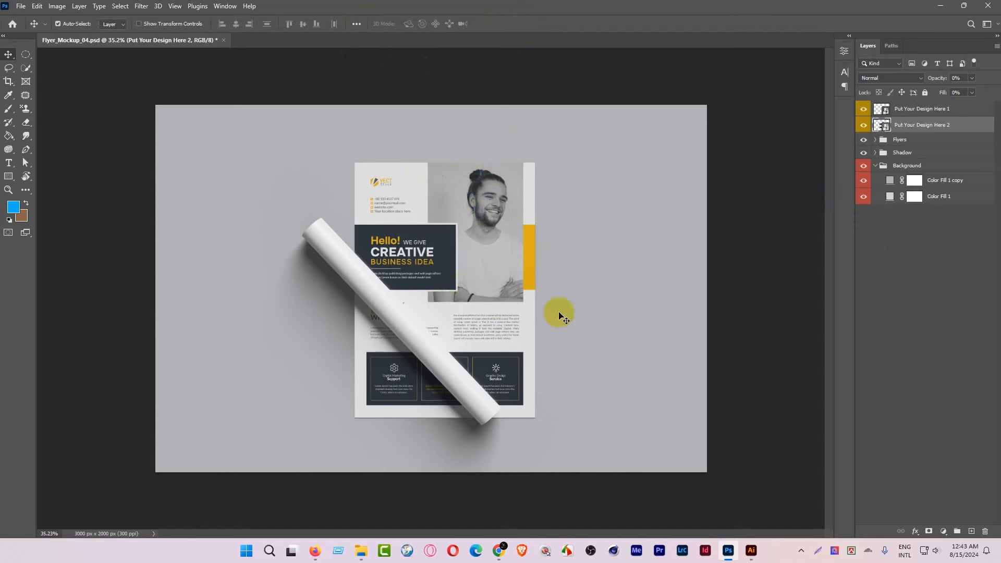
Paste the flyer into the Put Your Design Here 1 smart object, shift it so the portrait fills the strip, and save and close it
{"action": "double_click", "coordinate": [882, 110]}
{"action": "key", "text": "ctrl+v"}
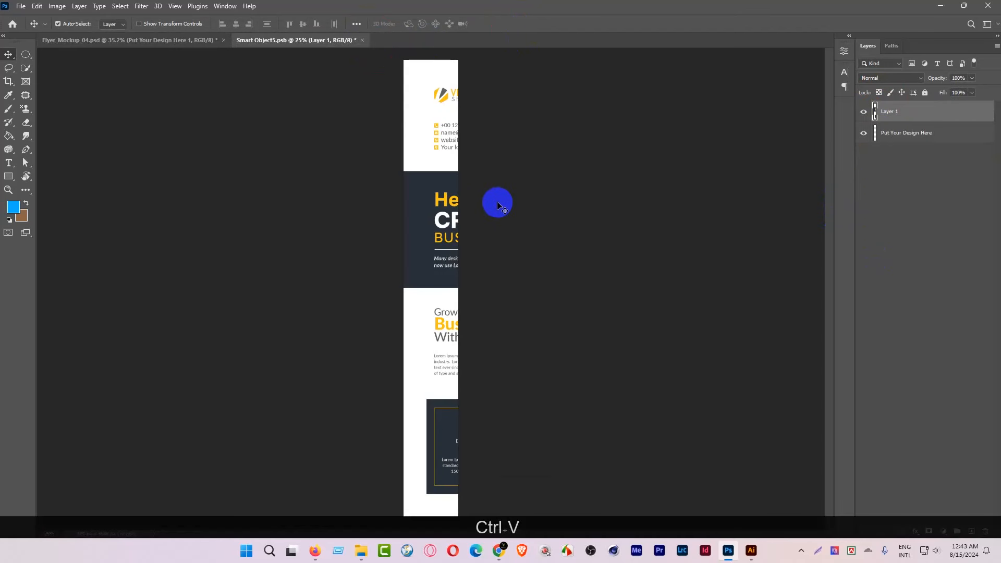
{"action": "key", "text": "ctrl+t"}
{"action": "left_click_drag", "start_coordinate": [446, 228], "coordinate": [230, 221]}
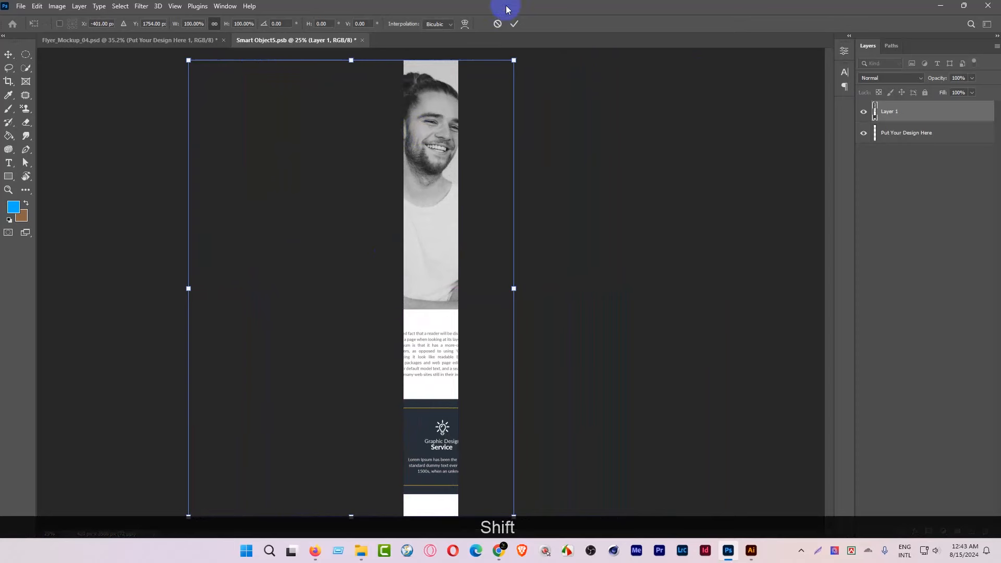
{"action": "left_click", "coordinate": [514, 24]}
{"action": "key", "text": "ctrl+s"}
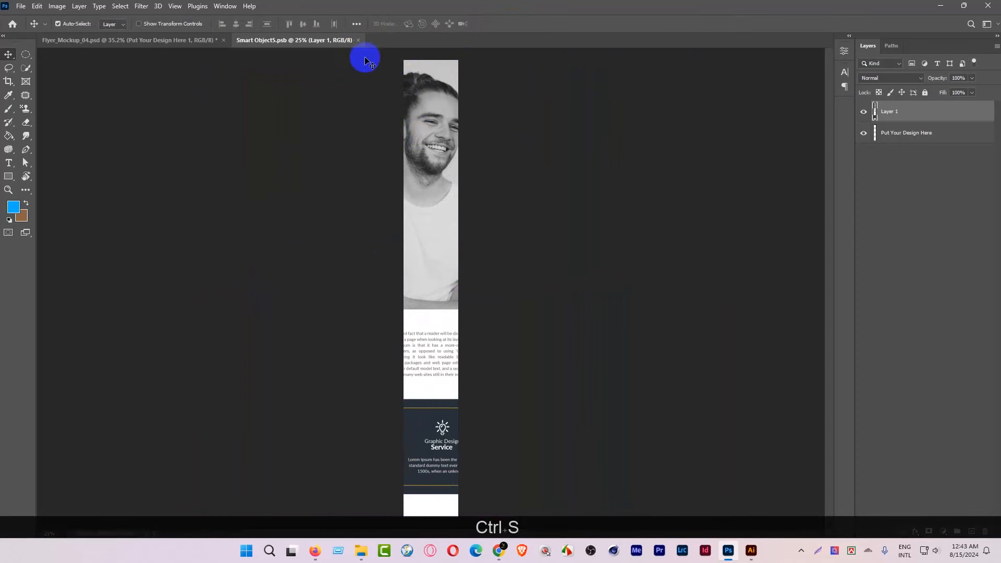
{"action": "left_click", "coordinate": [358, 40]}
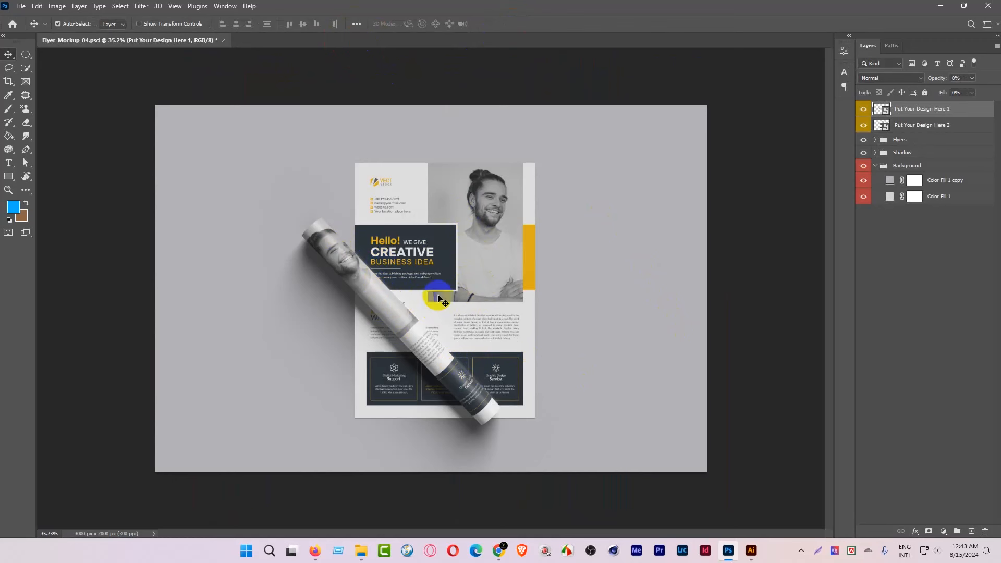
Reopen the rolled flyer's smart object, move the artwork so its logo and headline fill the strip, and save and close it
{"action": "double_click", "coordinate": [882, 110]}
{"action": "key", "text": "ctrl+t"}
{"action": "left_click_drag", "start_coordinate": [423, 205], "coordinate": [565, 210]}
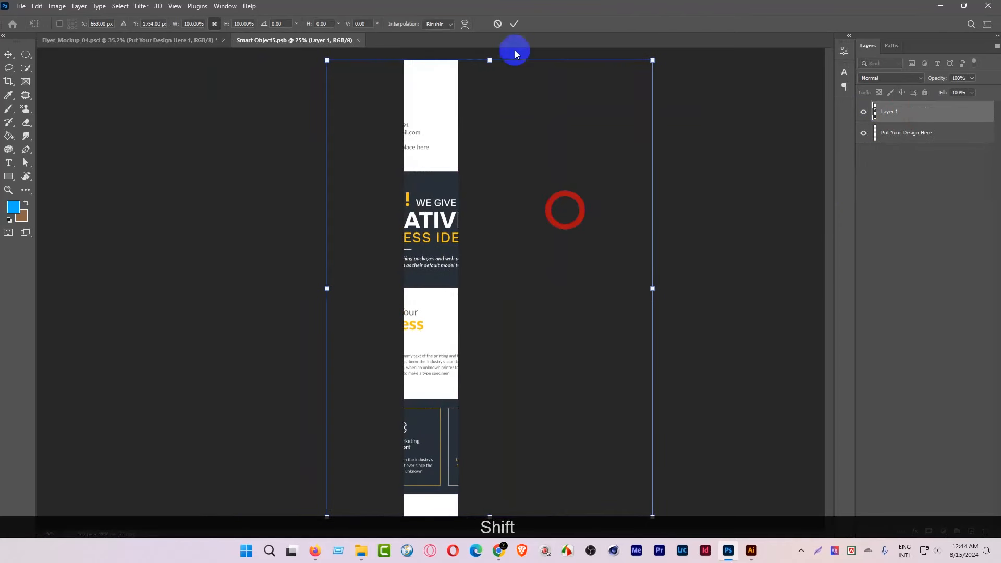
{"action": "left_click_drag", "start_coordinate": [435, 163], "coordinate": [483, 170]}
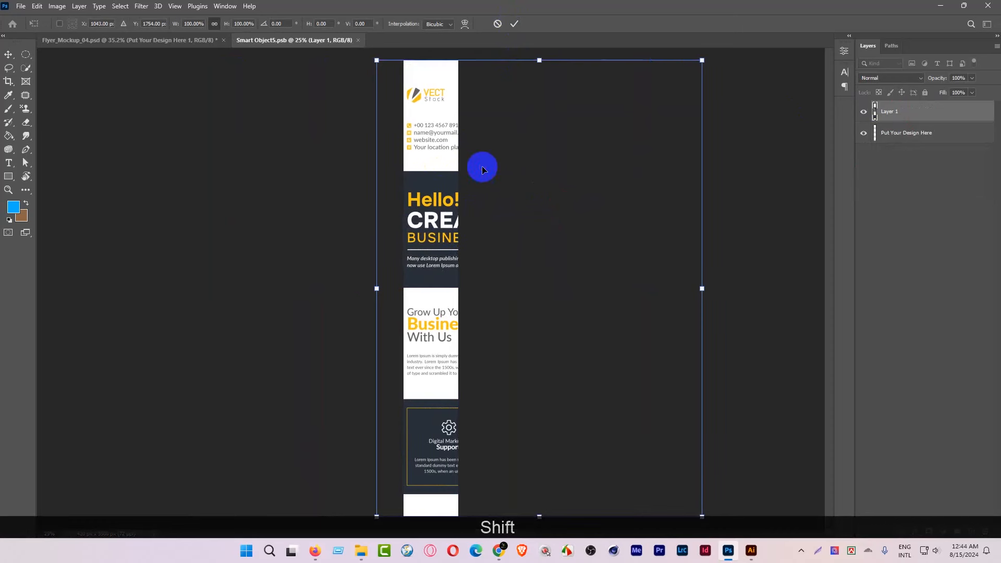
{"action": "left_click", "coordinate": [514, 23]}
{"action": "key", "text": "ctrl+s"}
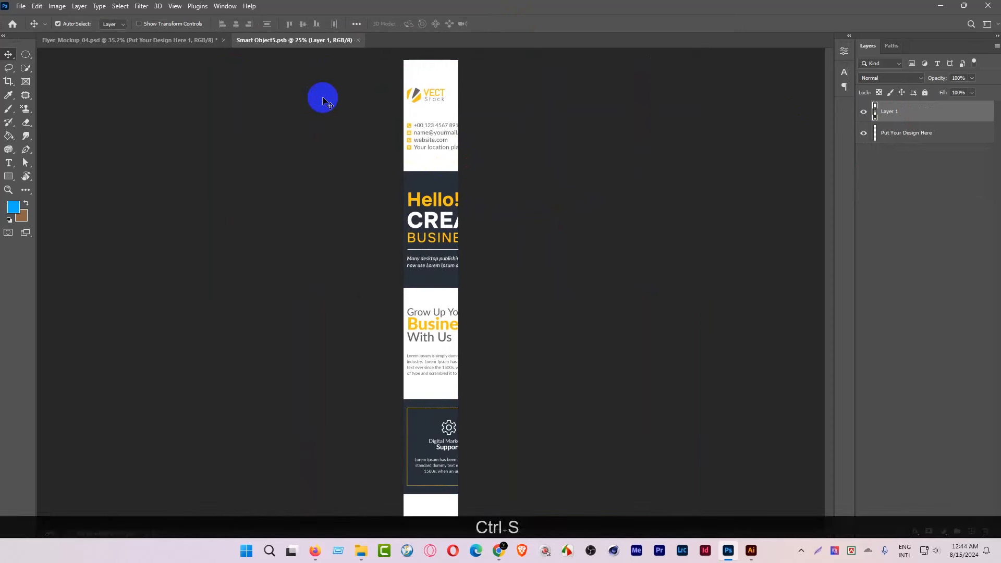
{"action": "left_click", "coordinate": [361, 41]}
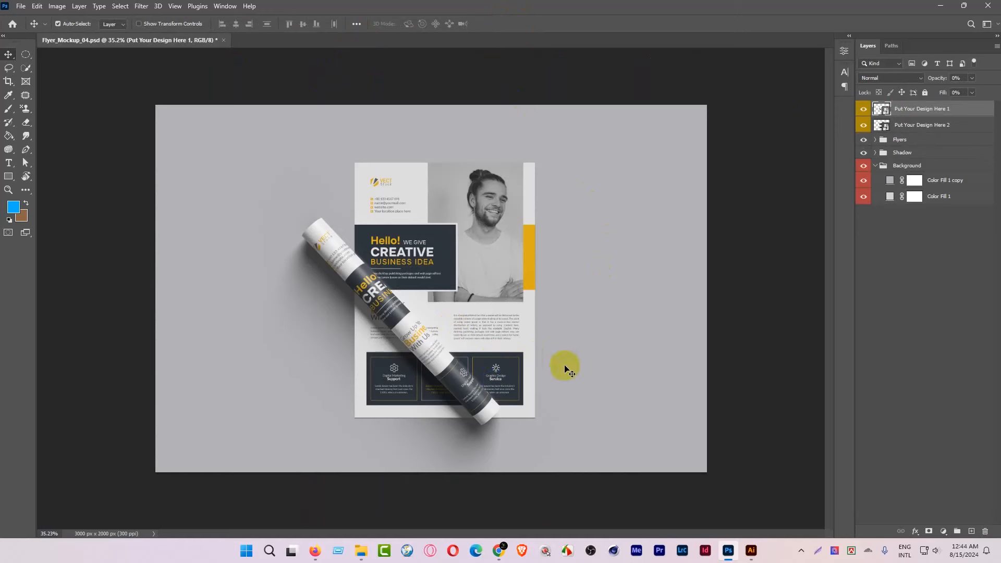
Reopen the rolled flyer's smart object, move the artwork so the portrait fills the strip again, and save and close it
{"action": "key", "text": "ctrl"}
{"action": "double_click", "coordinate": [881, 108]}
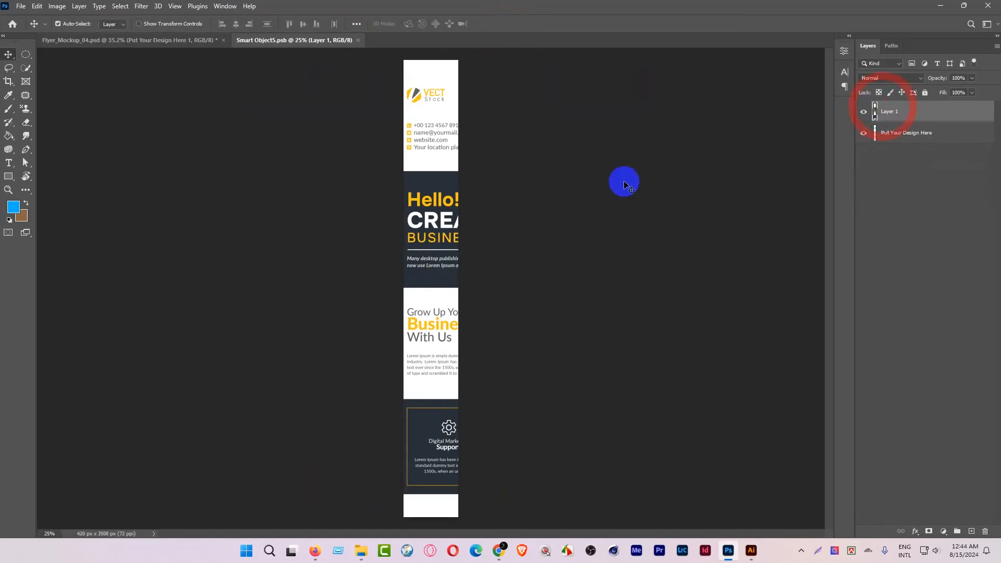
{"action": "key", "text": "ctrl+t"}
{"action": "left_click_drag", "start_coordinate": [443, 236], "coordinate": [279, 237]}
{"action": "key", "text": "shift"}
{"action": "left_click", "coordinate": [515, 24]}
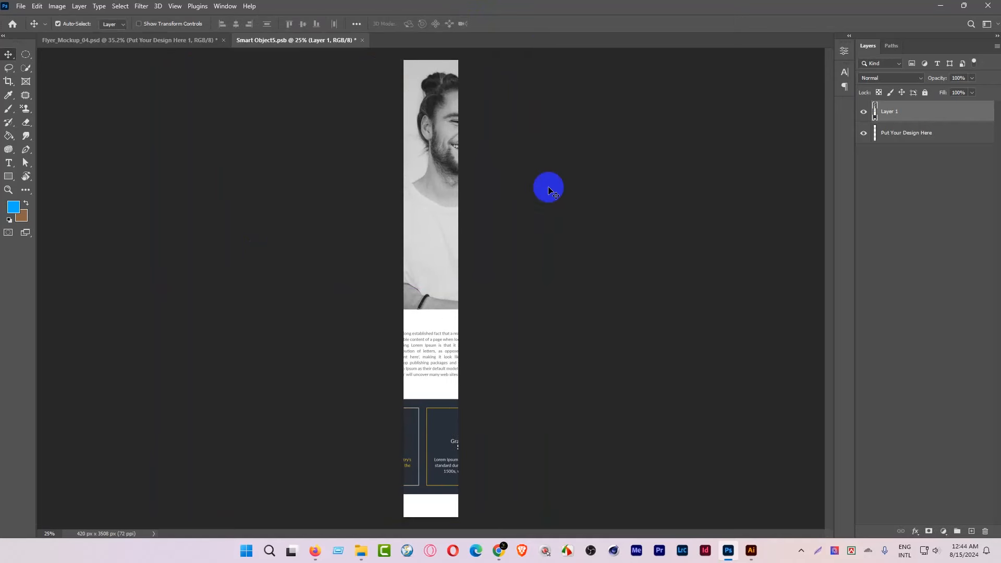
{"action": "key", "text": "ctrl+s"}
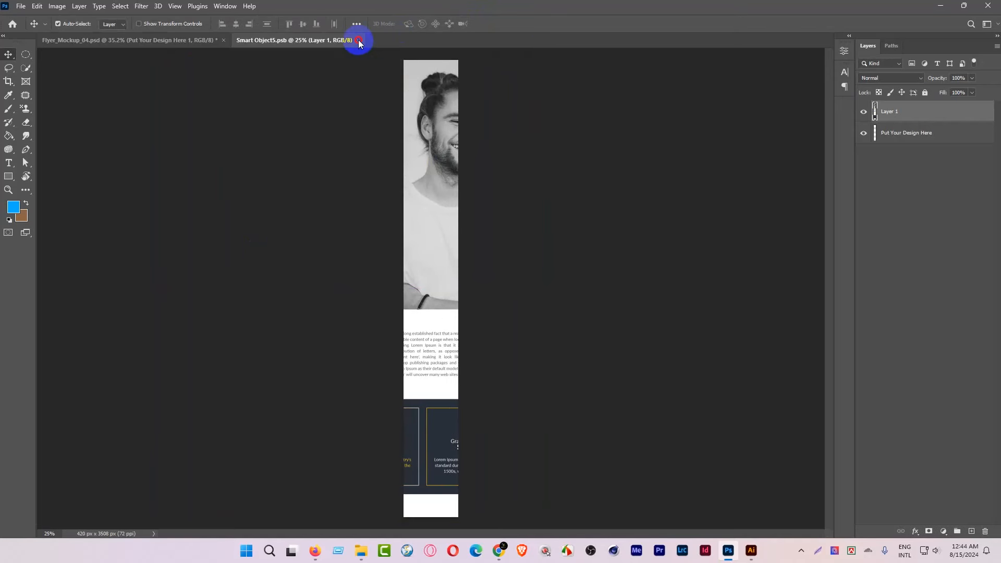
{"action": "left_click", "coordinate": [359, 40]}
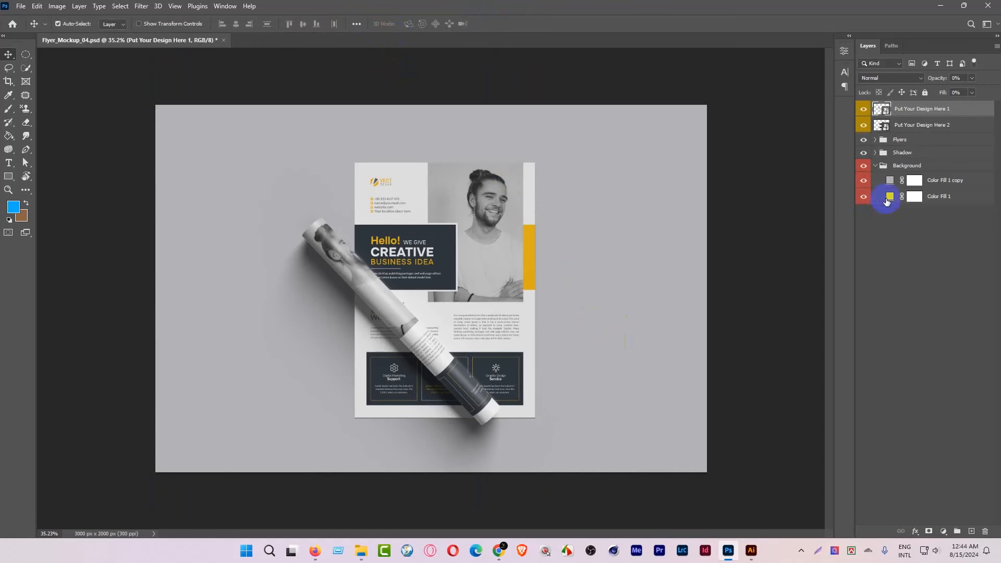
{"action": "double_click", "coordinate": [890, 179]}
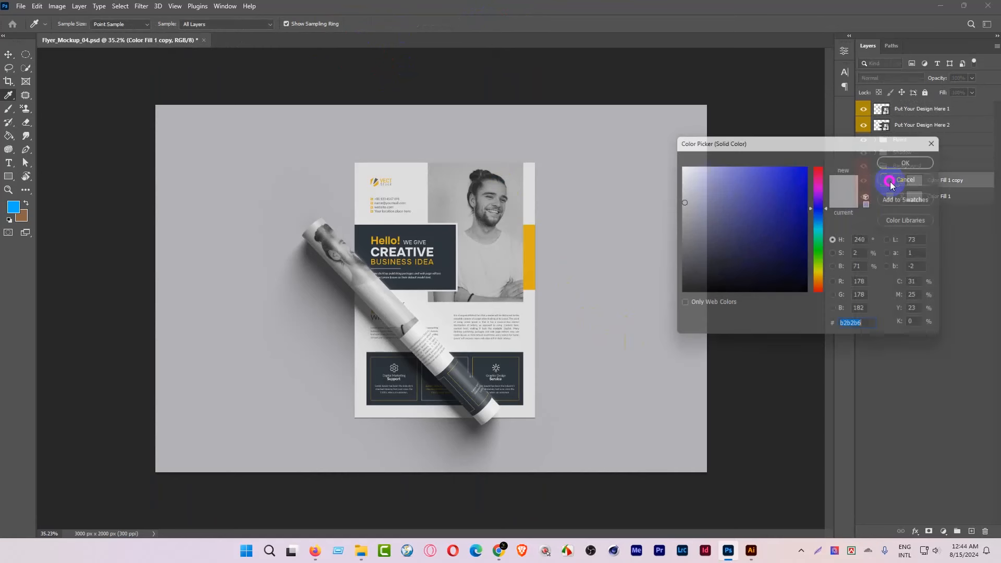
{"action": "left_click", "coordinate": [533, 236]}
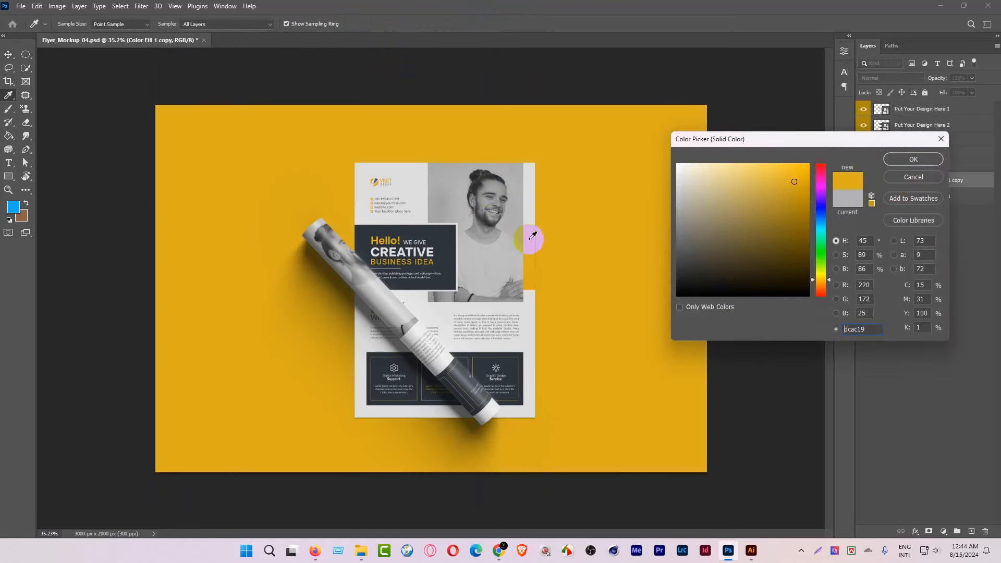
{"action": "left_click", "coordinate": [445, 236]}
{"action": "left_click", "coordinate": [445, 189]}
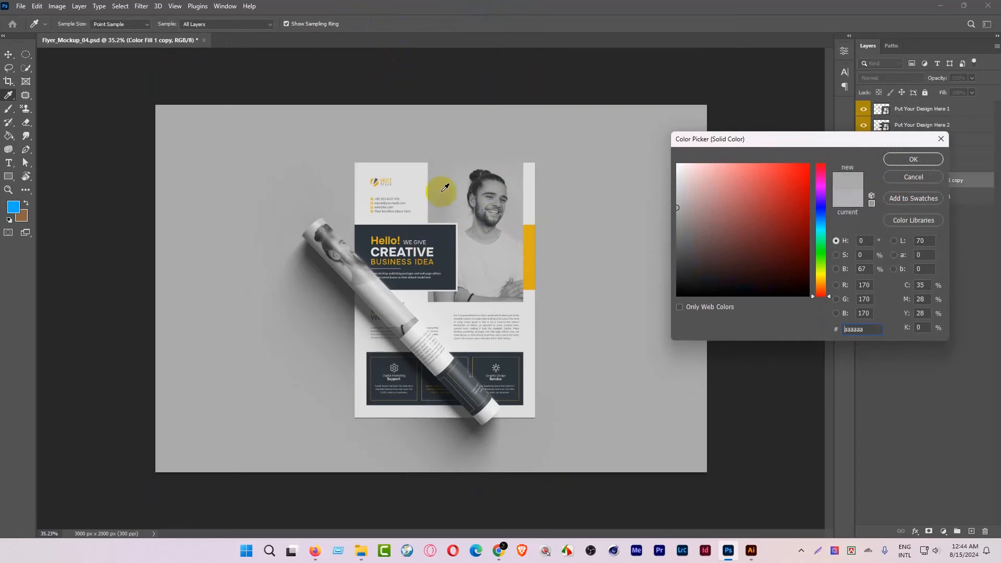
{"action": "left_click", "coordinate": [456, 165]}
{"action": "left_click", "coordinate": [913, 180]}
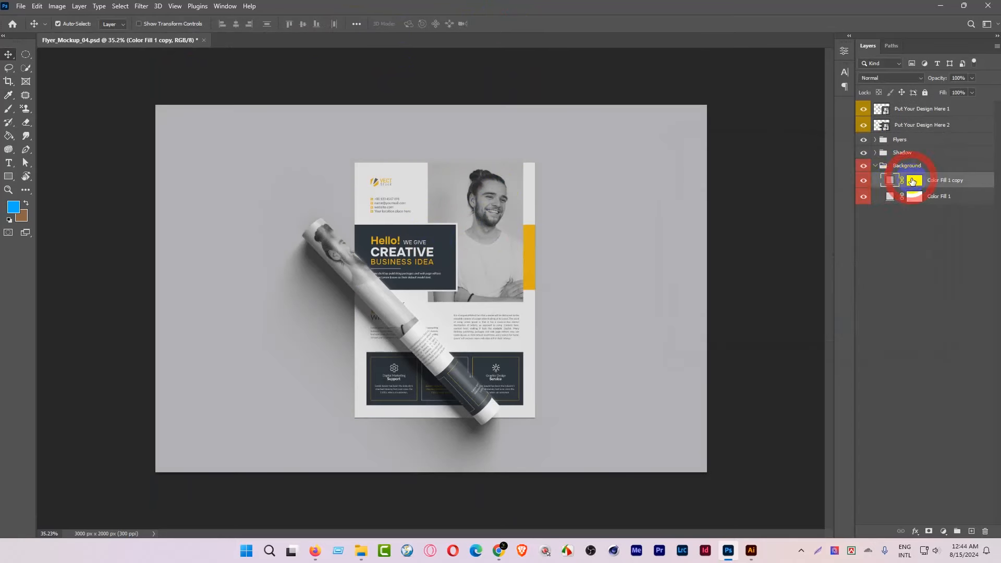
Recolour the Color Fill 1 copy background layer to a neutral light grey, about #bababa
{"action": "double_click", "coordinate": [889, 181]}
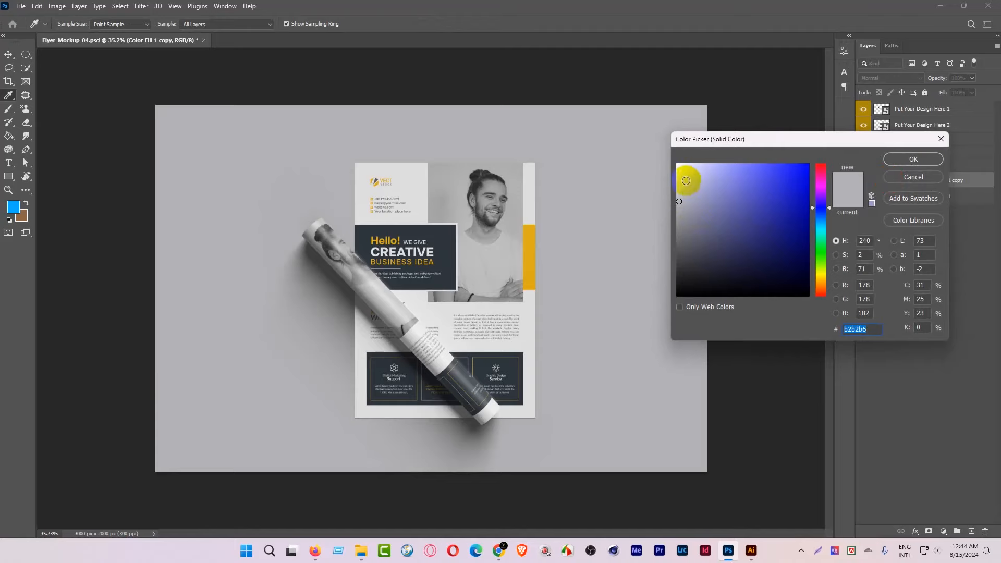
{"action": "mouse_move", "coordinate": [687, 181]}
{"action": "left_mouse_down"}
{"action": "mouse_move", "coordinate": [662, 196]}
{"action": "mouse_move", "coordinate": [659, 188]}
{"action": "mouse_move", "coordinate": [652, 221]}
{"action": "left_mouse_up"}
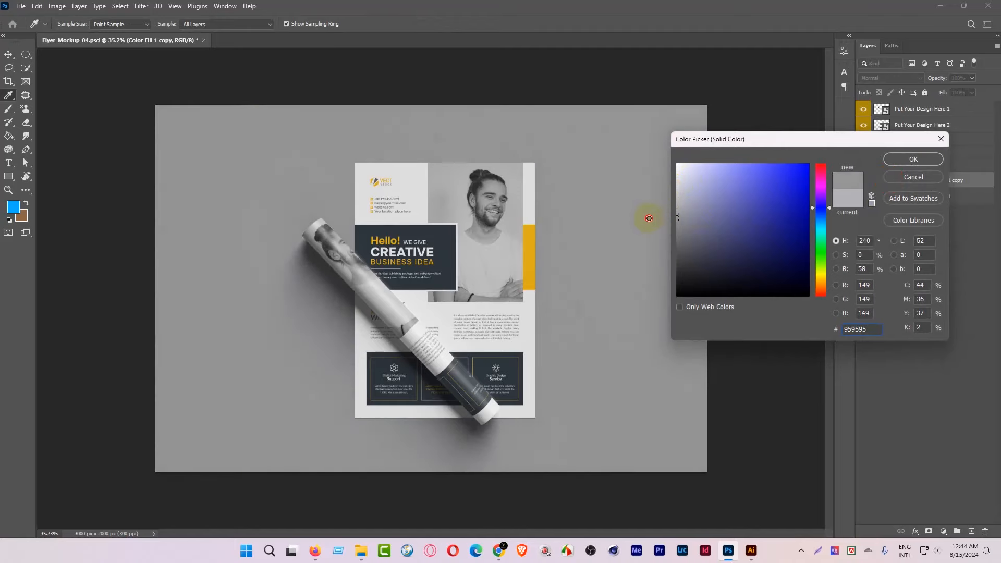
{"action": "mouse_move", "coordinate": [646, 221]}
{"action": "left_mouse_down"}
{"action": "mouse_move", "coordinate": [620, 156]}
{"action": "mouse_move", "coordinate": [611, 222]}
{"action": "left_mouse_up"}
{"action": "left_click", "coordinate": [654, 209]}
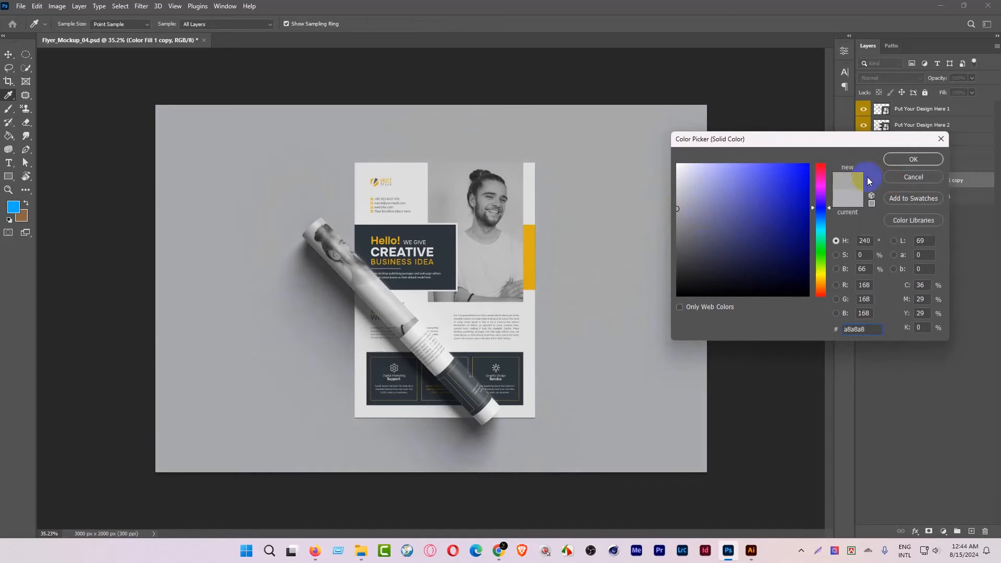
{"action": "left_click_drag", "start_coordinate": [872, 332], "coordinate": [816, 339]}
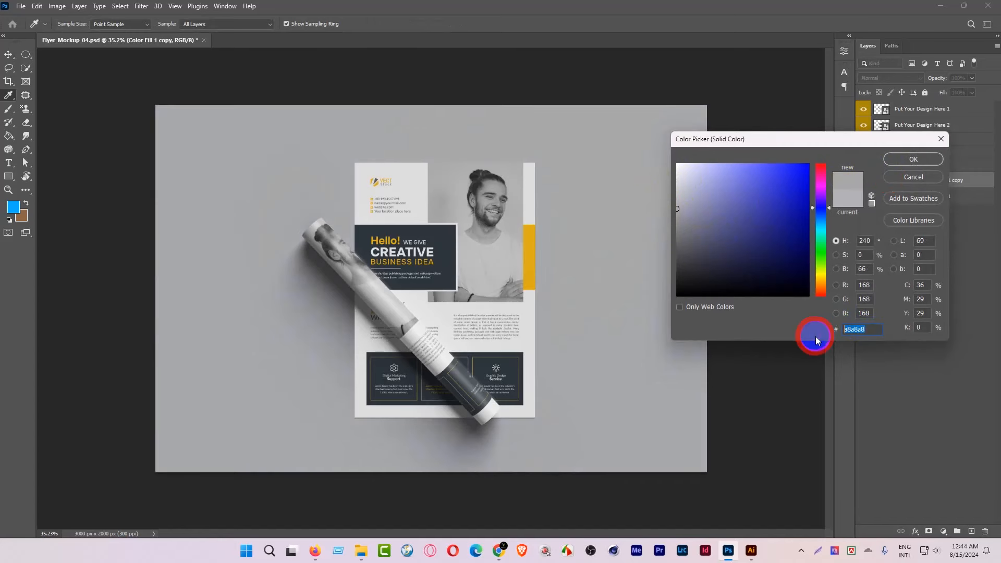
{"action": "type", "text": "dbdbdb"}
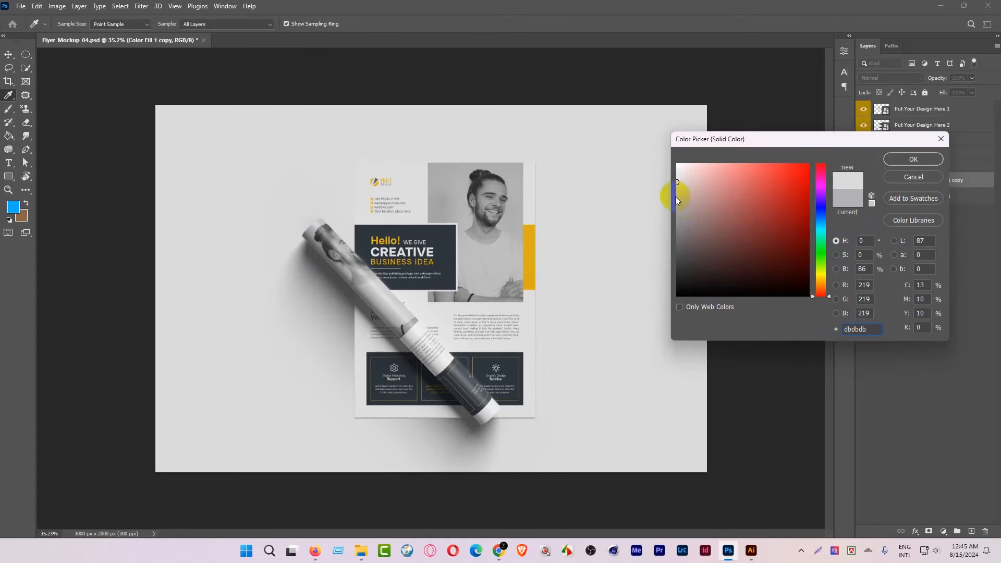
{"action": "left_click_drag", "start_coordinate": [674, 189], "coordinate": [661, 197]}
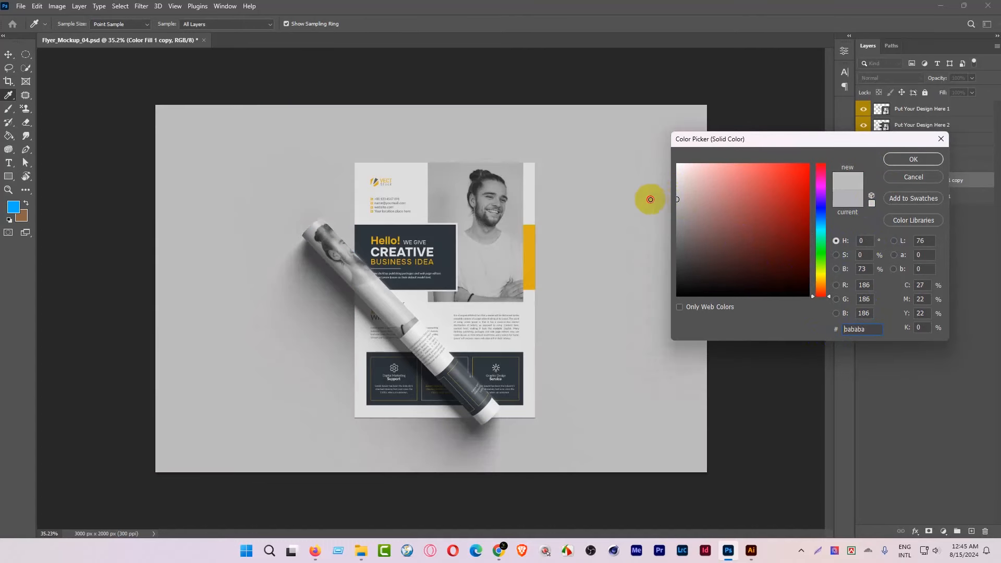
{"action": "left_click", "coordinate": [913, 163]}
Enlarge both Put Your Design Here layers and the Flyers and Shadow groups together slightly about the mockup's centre
{"action": "key", "text": "ctrl+space"}
{"action": "left_click_drag", "start_coordinate": [328, 112], "coordinate": [324, 174]}
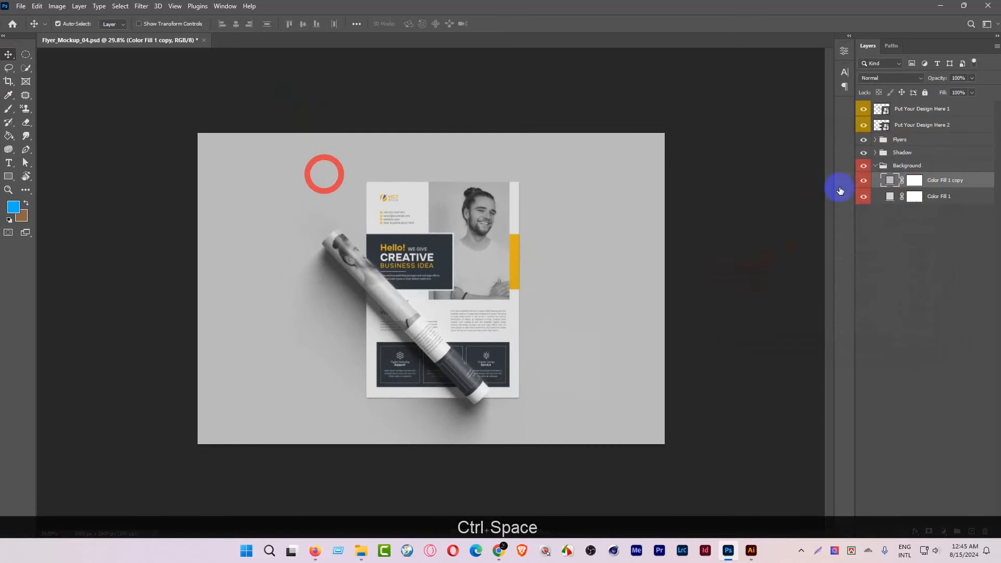
{"action": "left_click", "coordinate": [931, 254]}
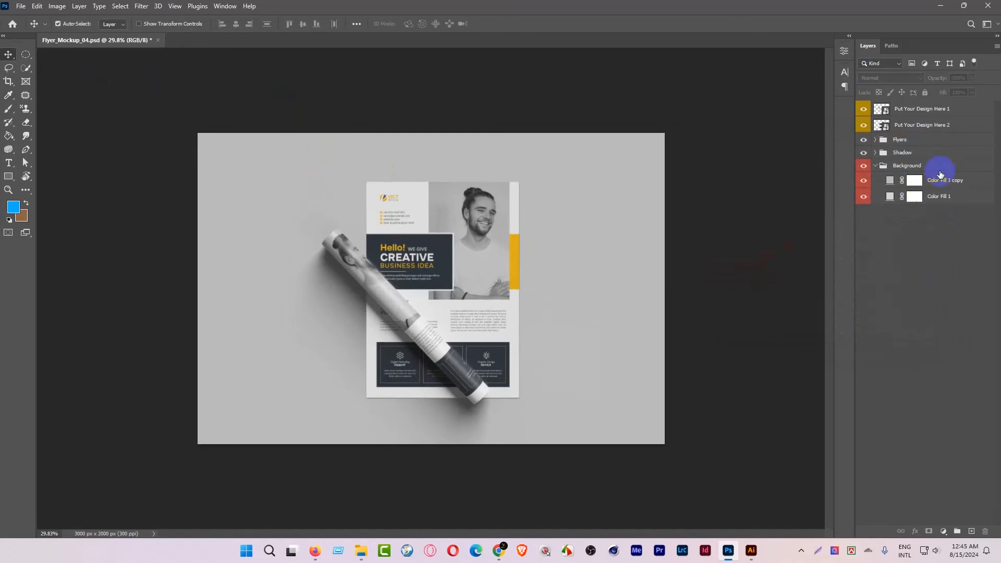
{"action": "left_click", "coordinate": [916, 151]}
{"action": "left_click", "coordinate": [926, 110], "text": "shift"}
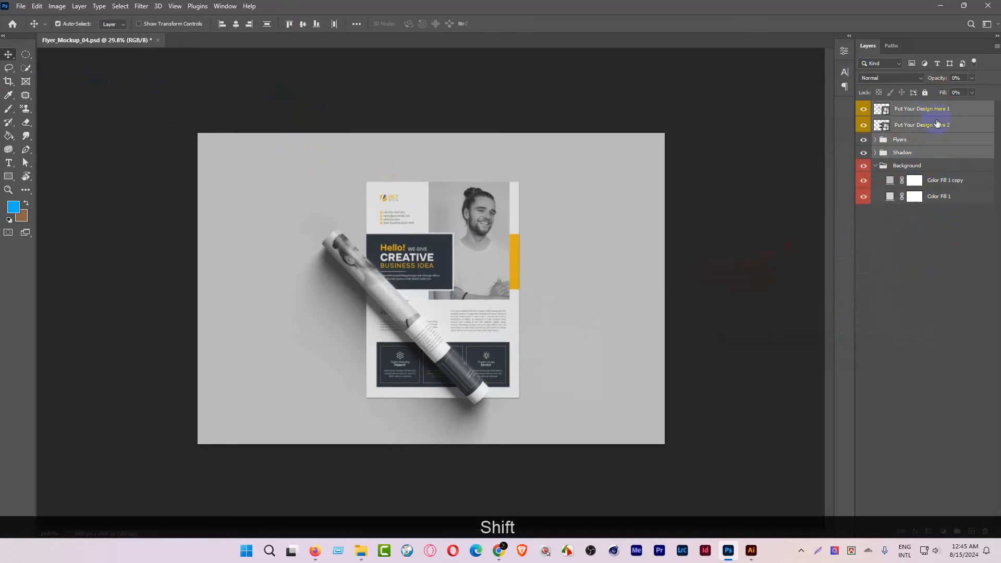
{"action": "key", "text": "ctrl+shift+t"}
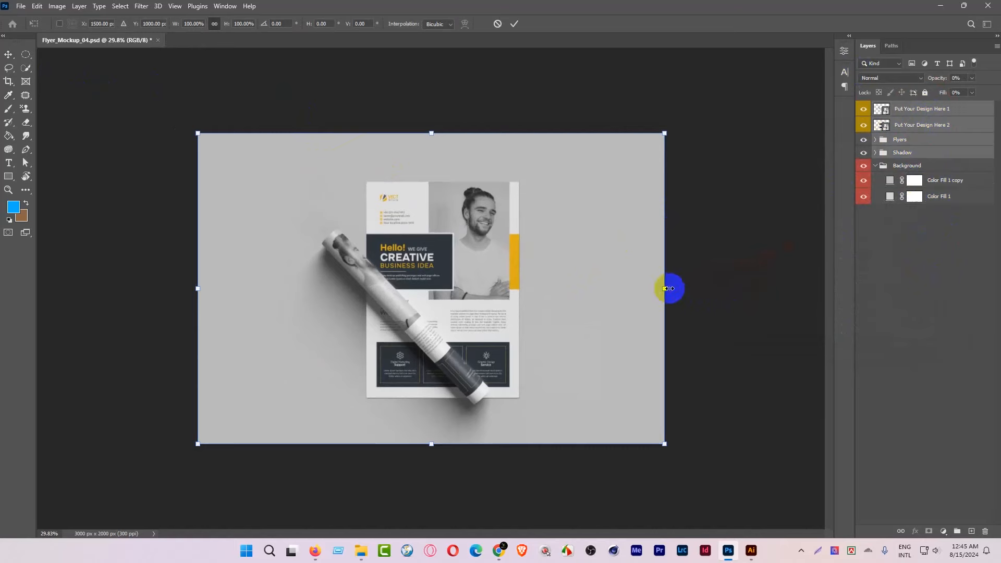
{"action": "mouse_move", "coordinate": [666, 288]}
{"action": "left_mouse_down"}
{"action": "mouse_move", "coordinate": [721, 290]}
{"action": "mouse_move", "coordinate": [662, 290]}
{"action": "mouse_move", "coordinate": [676, 291]}
{"action": "left_mouse_up"}
{"action": "left_click", "coordinate": [514, 23]}
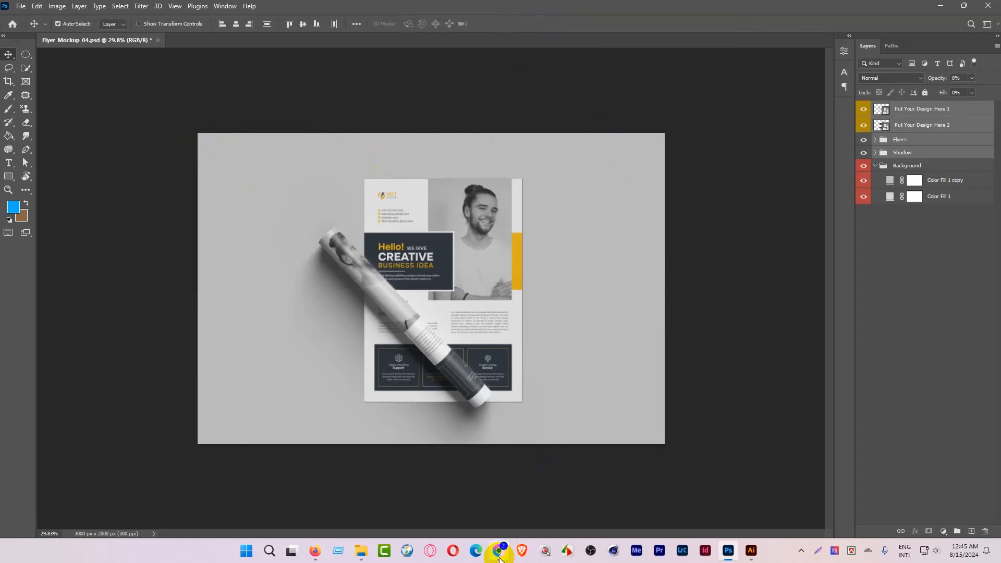
Switch to Chrome, search Google for "behance cover image size" and highlight the minimum upload dimensions in the result
{"action": "mouse_move", "coordinate": [499, 559]}
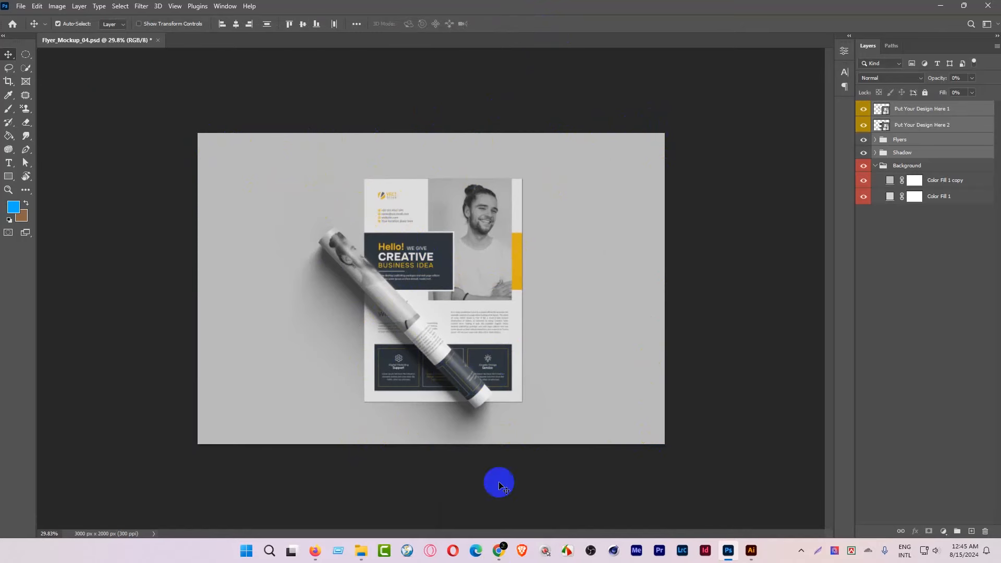
{"action": "left_click", "coordinate": [499, 551]}
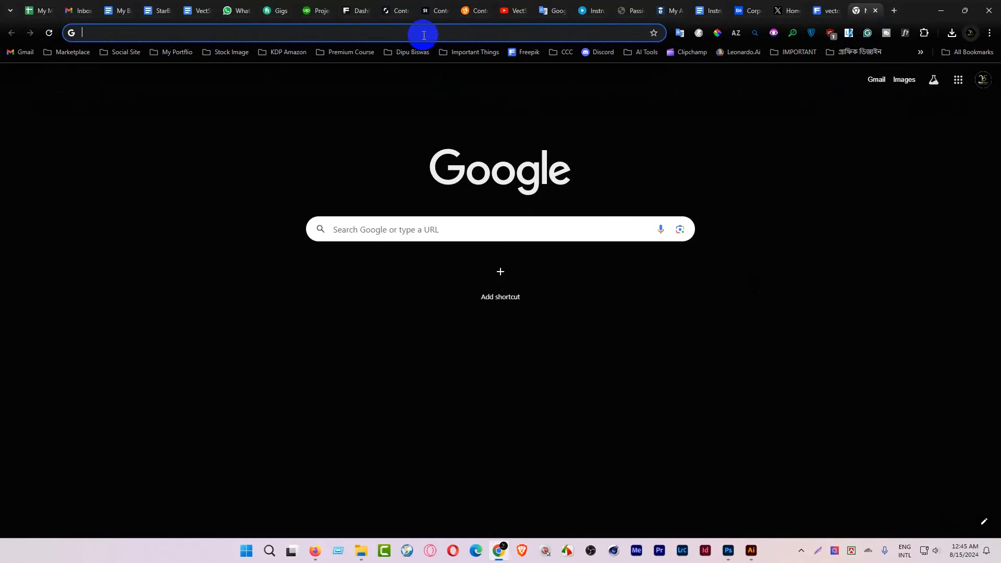
{"action": "type", "text": "behance.net/portfolio/editor?tracking_source=upload"}
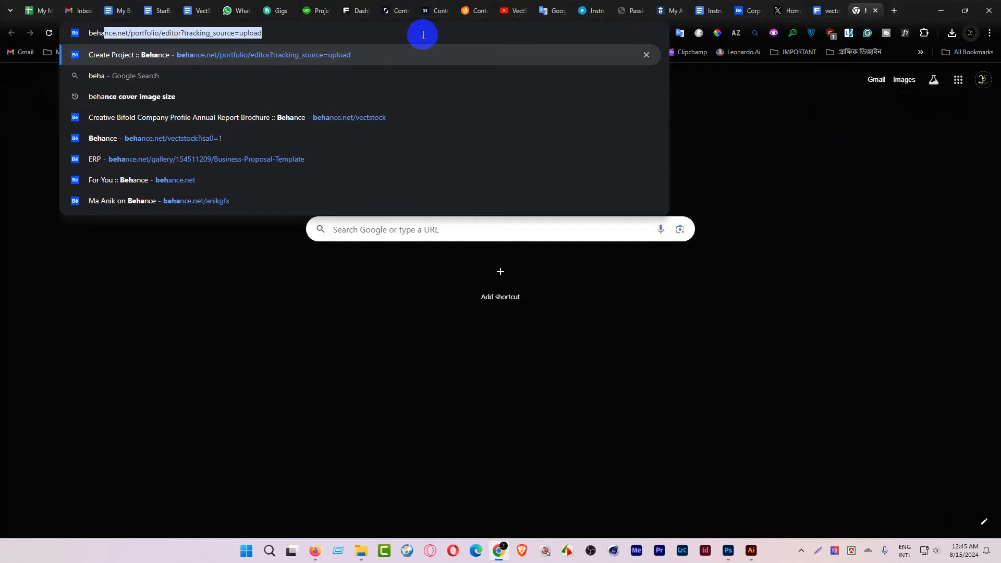
{"action": "left_click", "coordinate": [180, 98]}
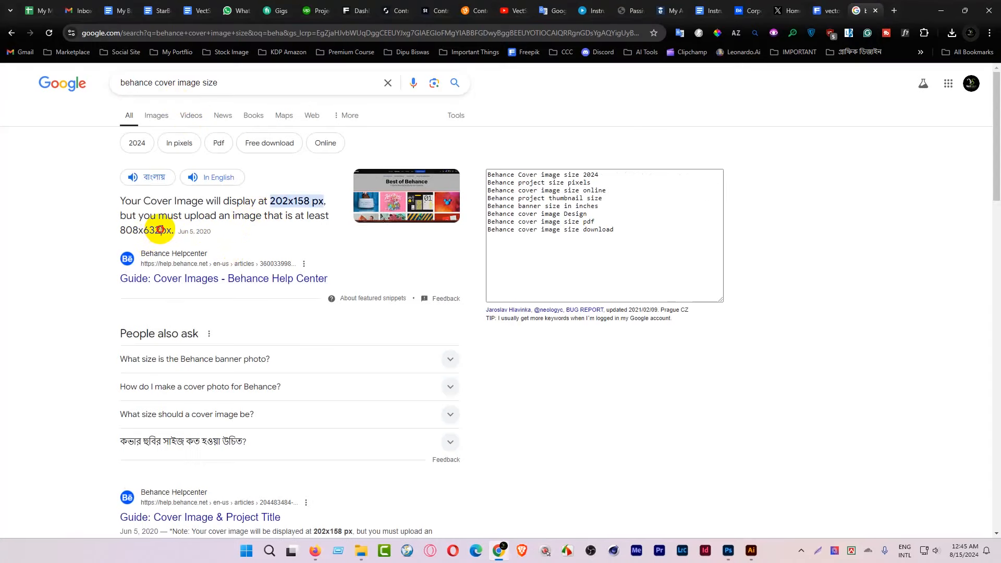
{"action": "left_click_drag", "start_coordinate": [160, 229], "coordinate": [121, 230]}
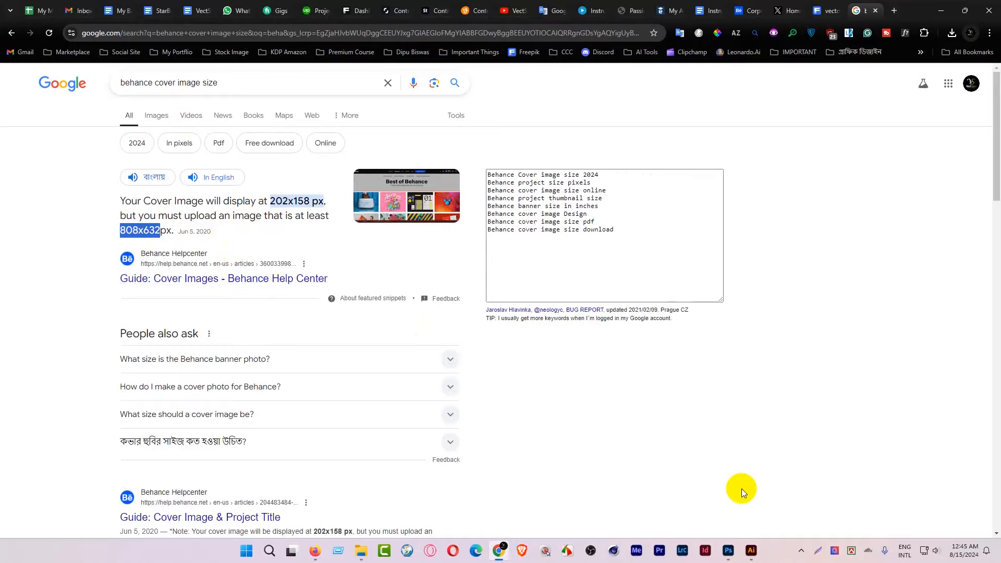
Return to Photoshop and reduce the mockup's canvas to 808 × 630 pixels, rechecking the Behance dimensions before applying
{"action": "left_click", "coordinate": [729, 550]}
{"action": "left_click", "coordinate": [57, 5]}
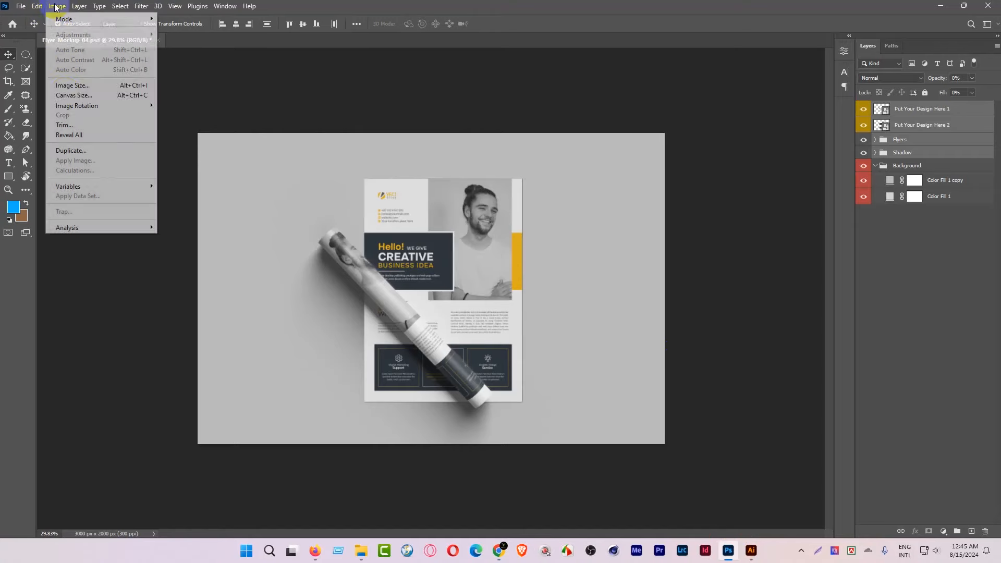
{"action": "left_click", "coordinate": [62, 89]}
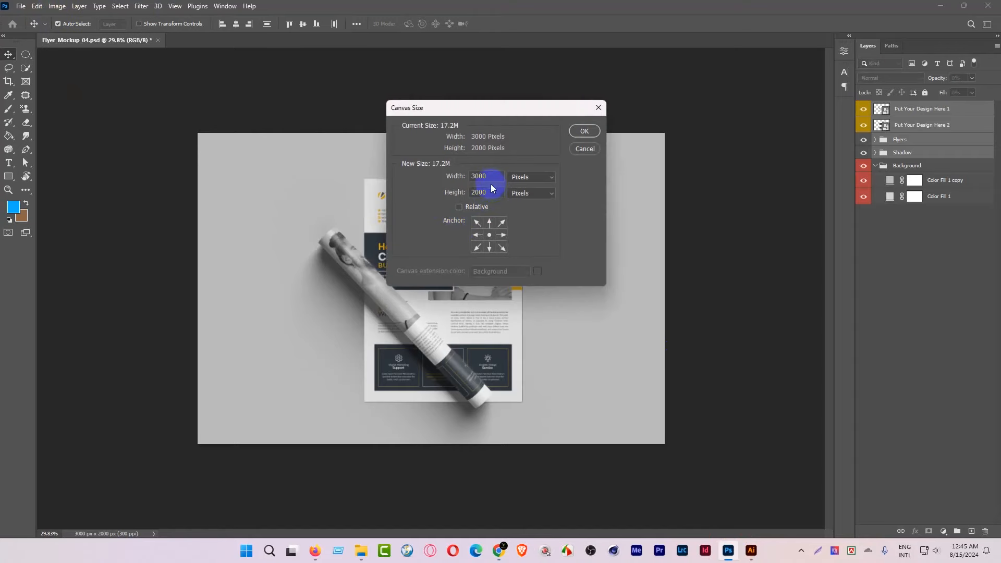
{"action": "left_click", "coordinate": [459, 201]}
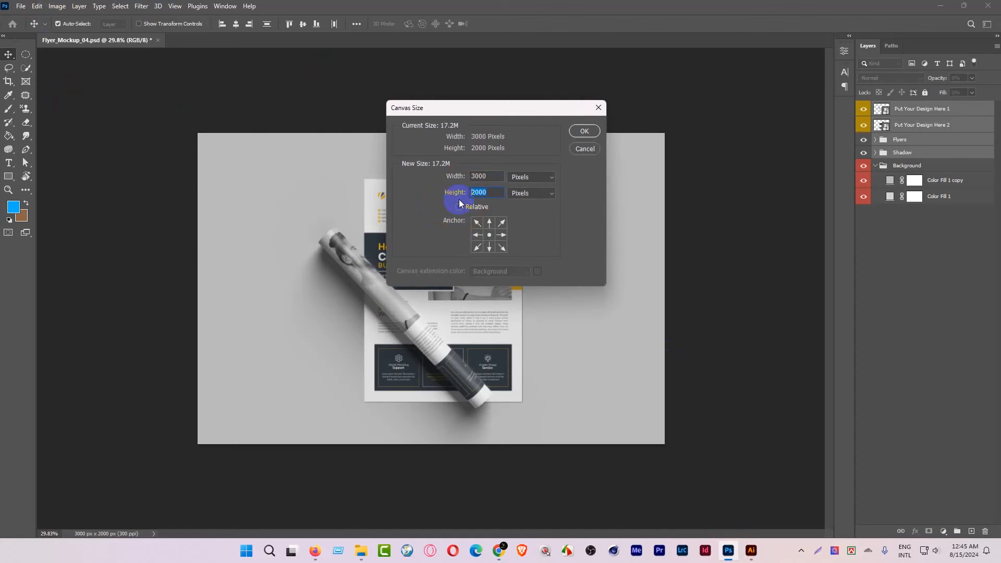
{"action": "type", "text": "630"}
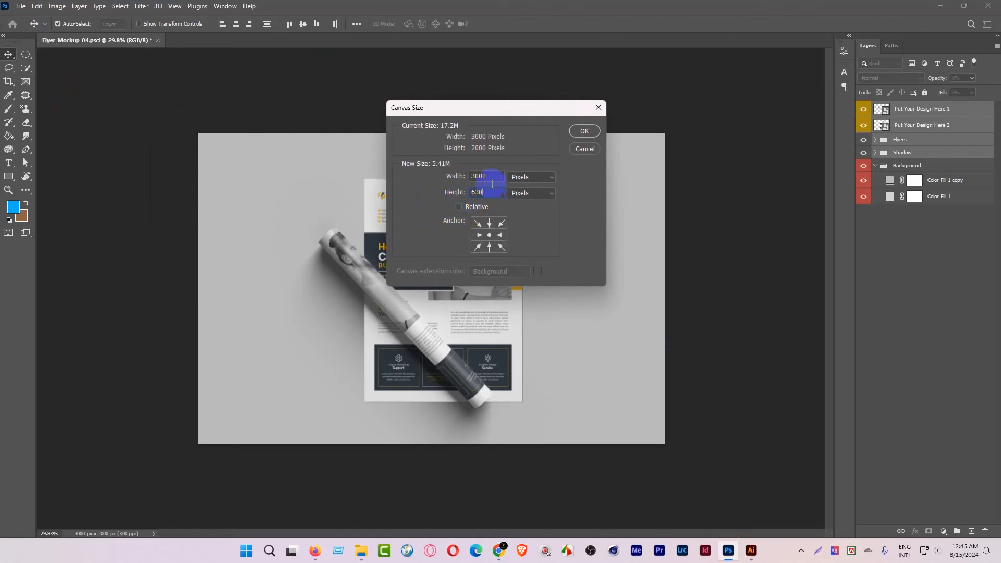
{"action": "left_click", "coordinate": [428, 180]}
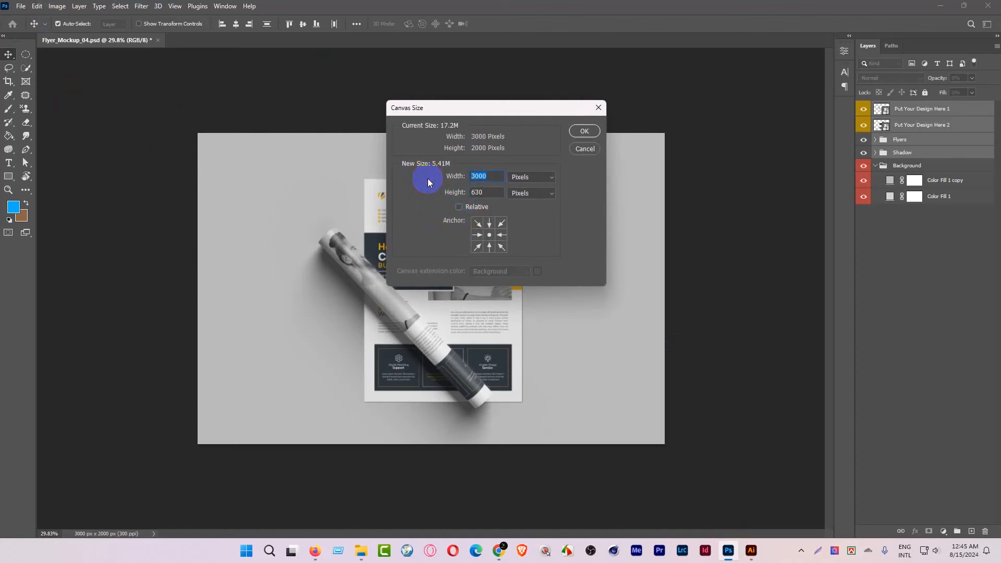
{"action": "type", "text": "808"}
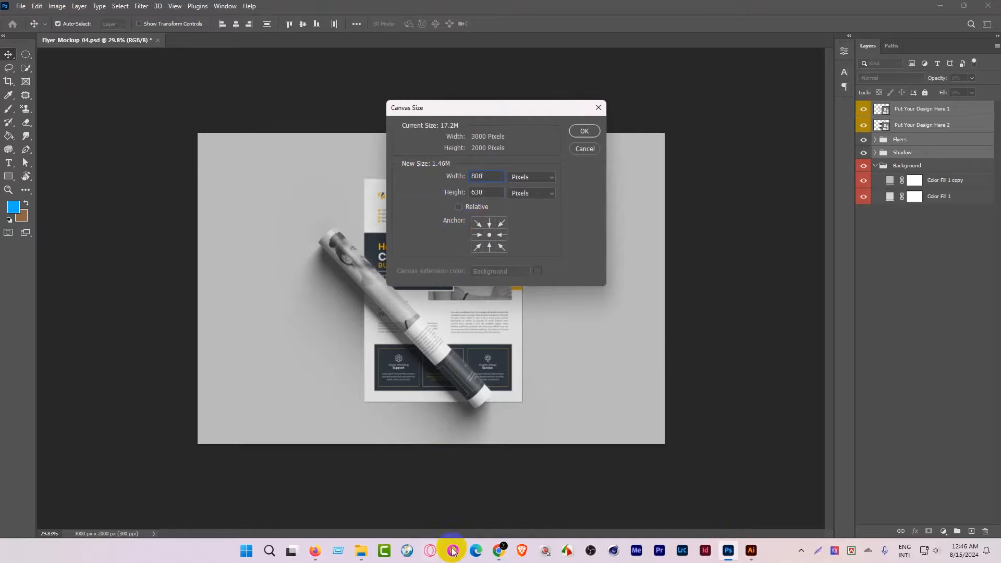
{"action": "left_click", "coordinate": [500, 551]}
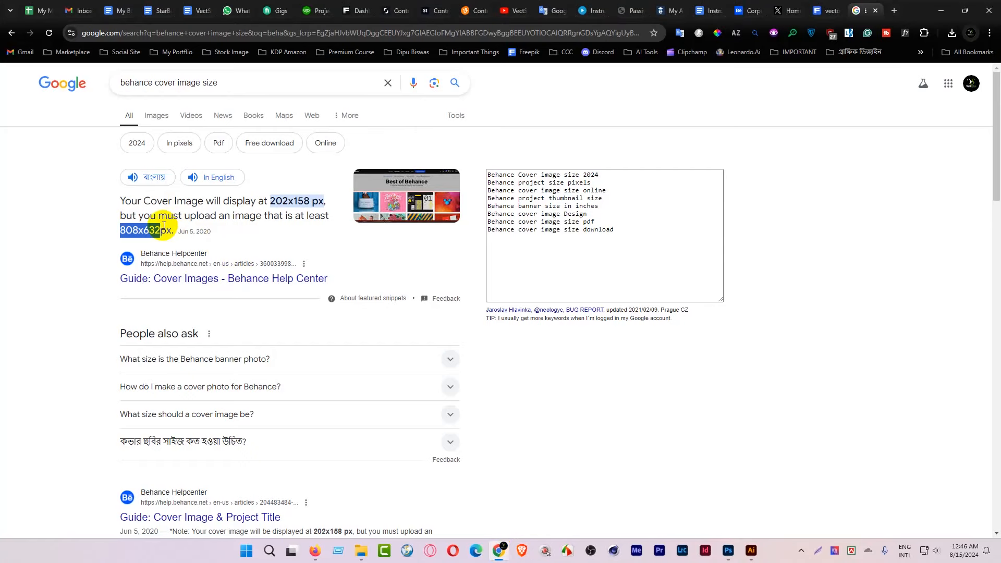
{"action": "left_click", "coordinate": [941, 10]}
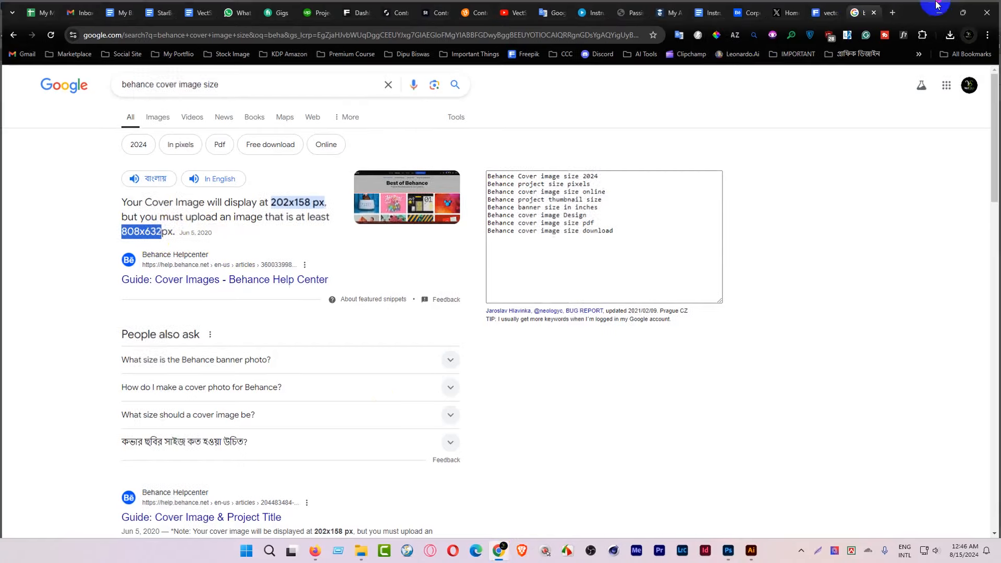
{"action": "left_click", "coordinate": [585, 131]}
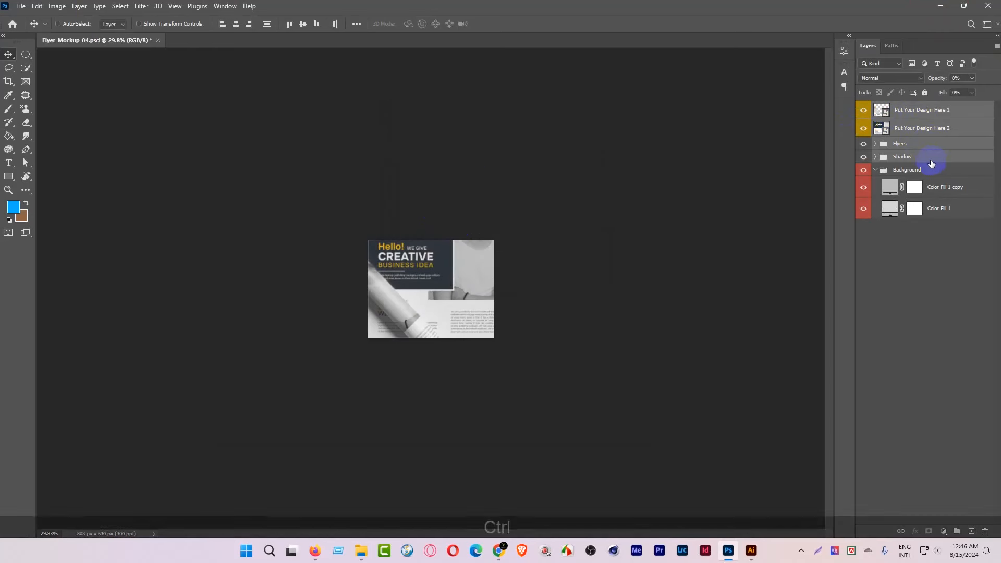
Scale both Put Your Design Here layers and the Flyers and Shadow groups together to about 946 × 630 px around their centre
{"action": "key", "text": "ctrl+t"}
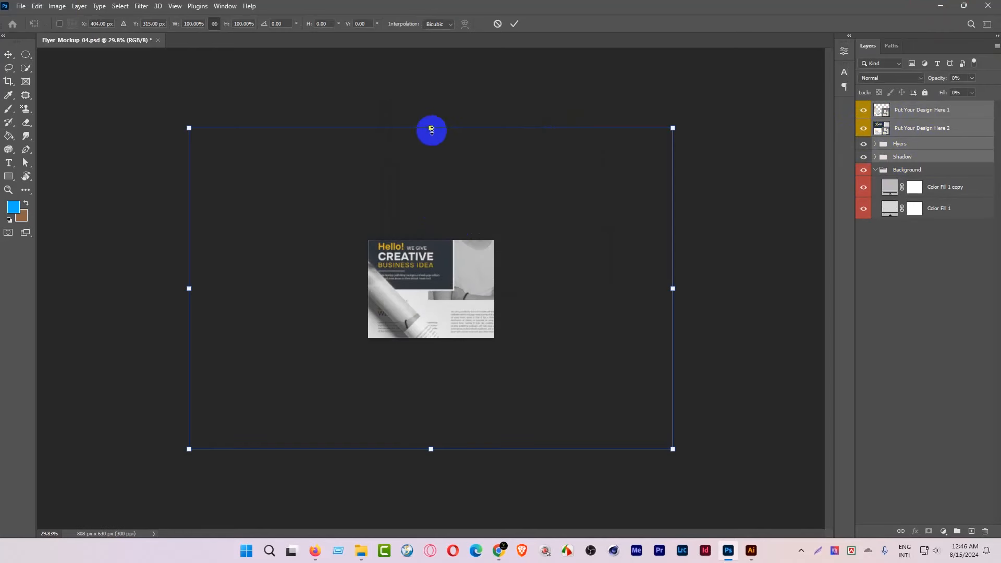
{"action": "left_click_drag", "start_coordinate": [430, 128], "coordinate": [431, 239]}
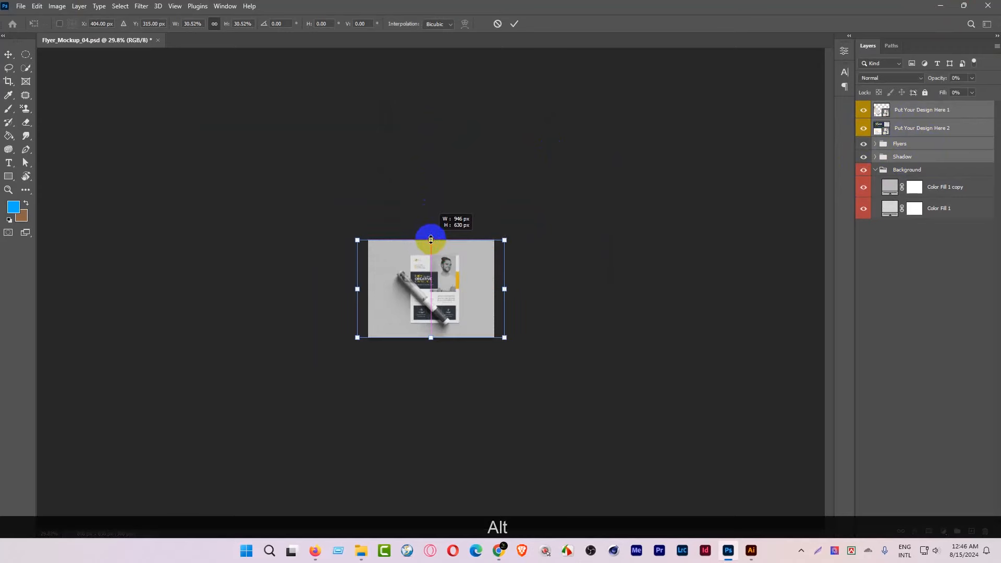
{"action": "left_click", "coordinate": [514, 24]}
{"action": "left_click_drag", "start_coordinate": [490, 289], "coordinate": [524, 308]}
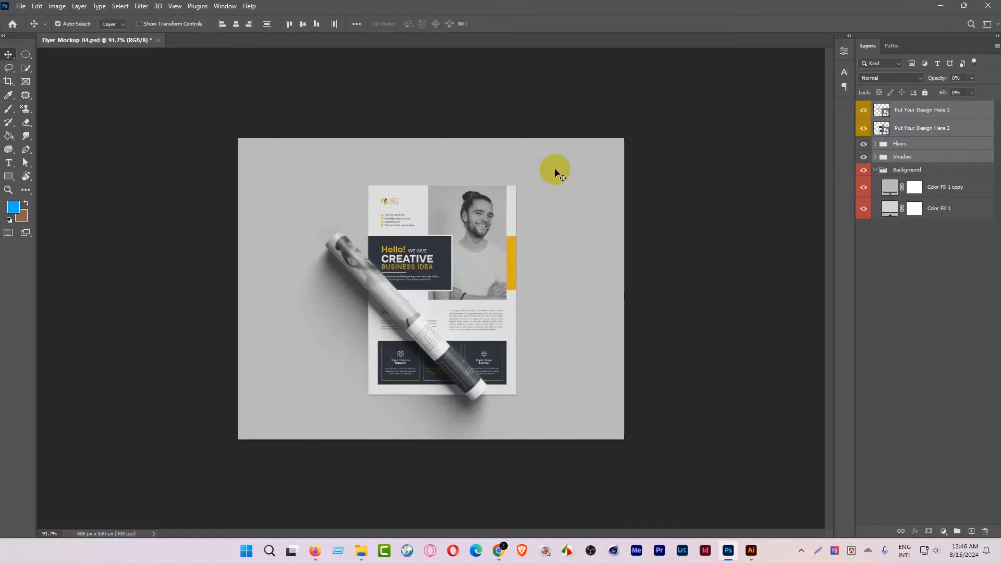
Undo the scaling of the mockup layers and the canvas reduction to 808 × 630 pixels
{"action": "key", "text": "ctrl+z"}
{"action": "key", "text": "ctrl+z"}
{"action": "left_click_drag", "start_coordinate": [523, 185], "coordinate": [429, 226]}
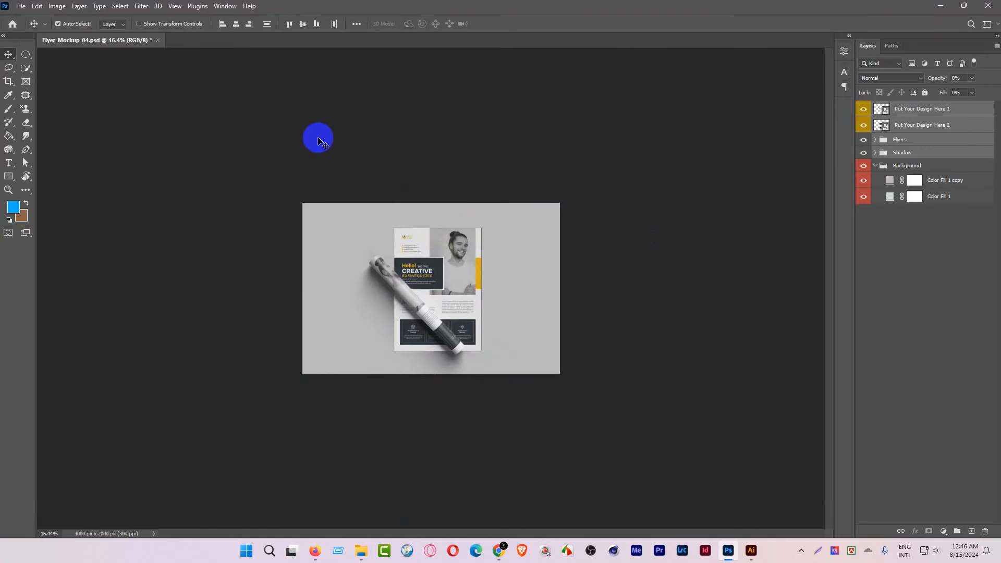
Set the mockup's canvas size to 3640 × 2428 pixels, extending it evenly from the centre
{"action": "left_click", "coordinate": [51, 7]}
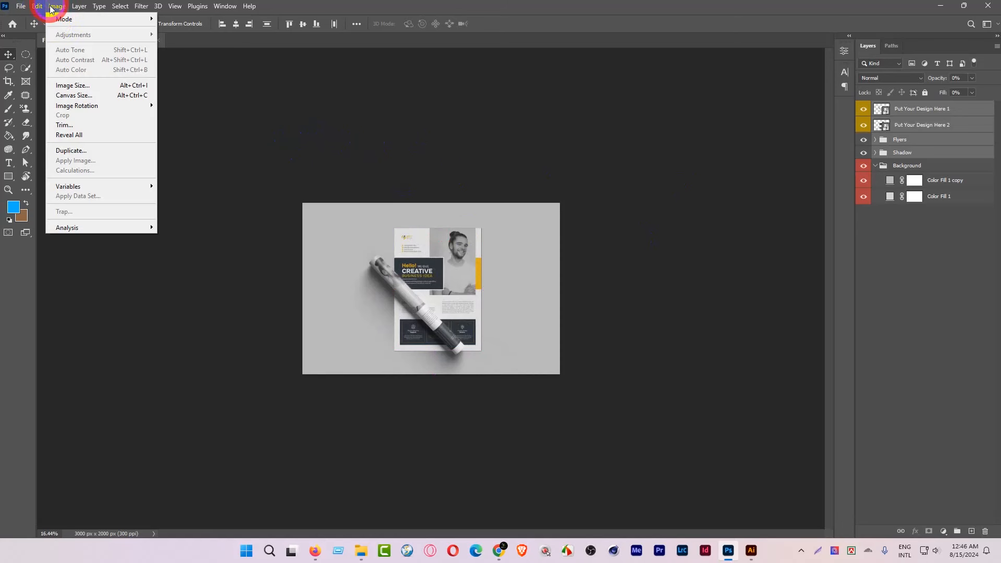
{"action": "left_click", "coordinate": [83, 96]}
{"action": "double_click", "coordinate": [503, 194]}
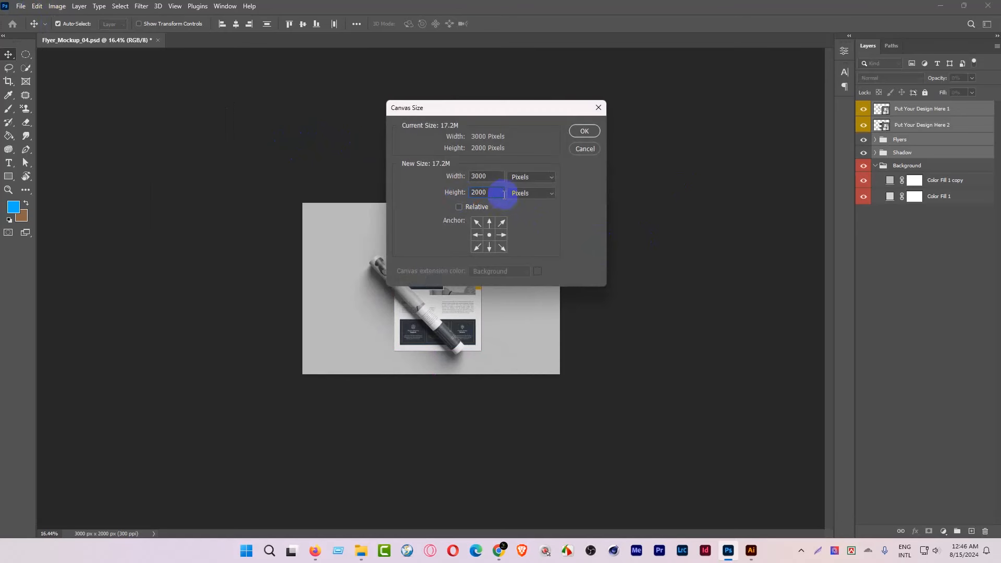
{"action": "left_click", "coordinate": [449, 196]}
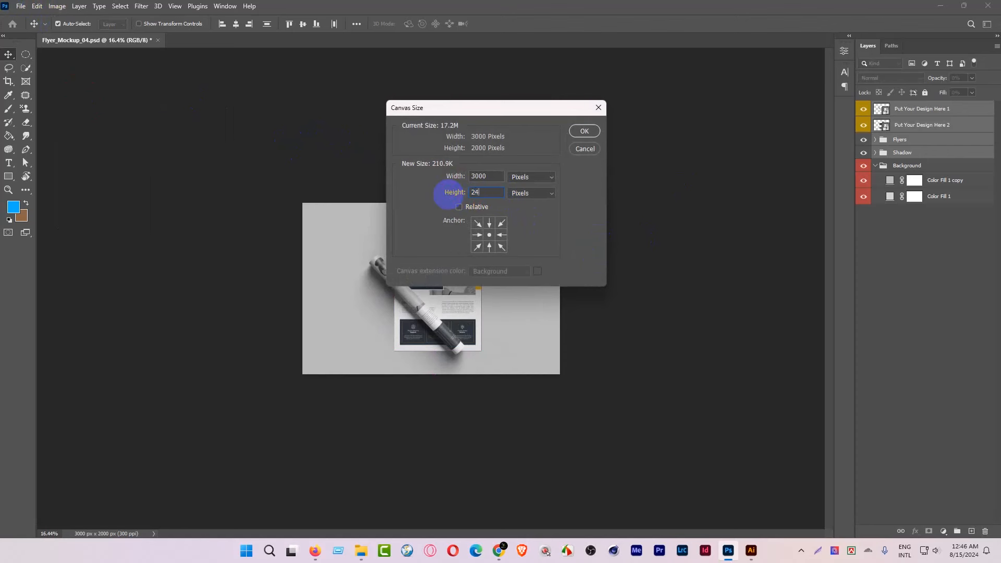
{"action": "left_click", "coordinate": [438, 189]}
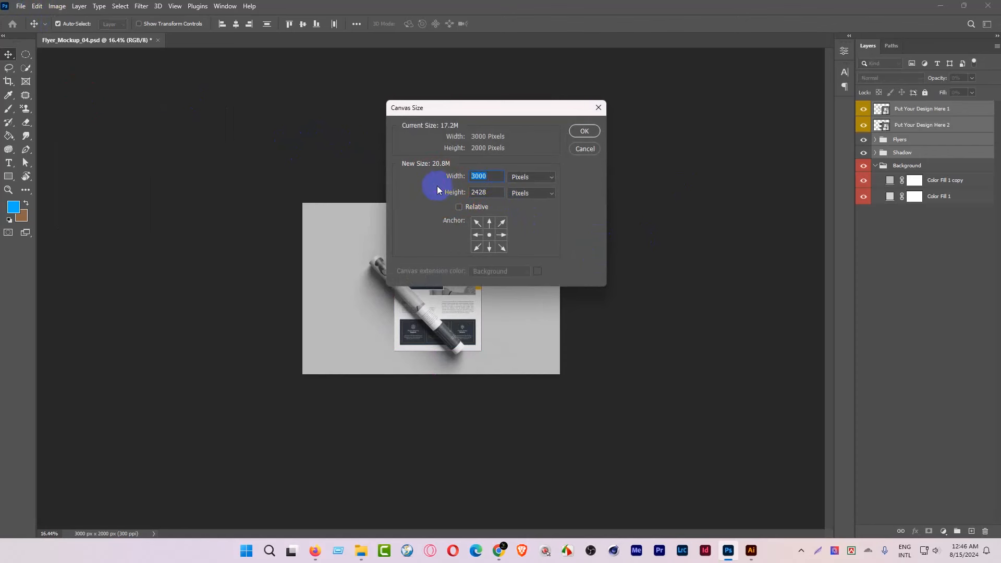
{"action": "type", "text": "3640"}
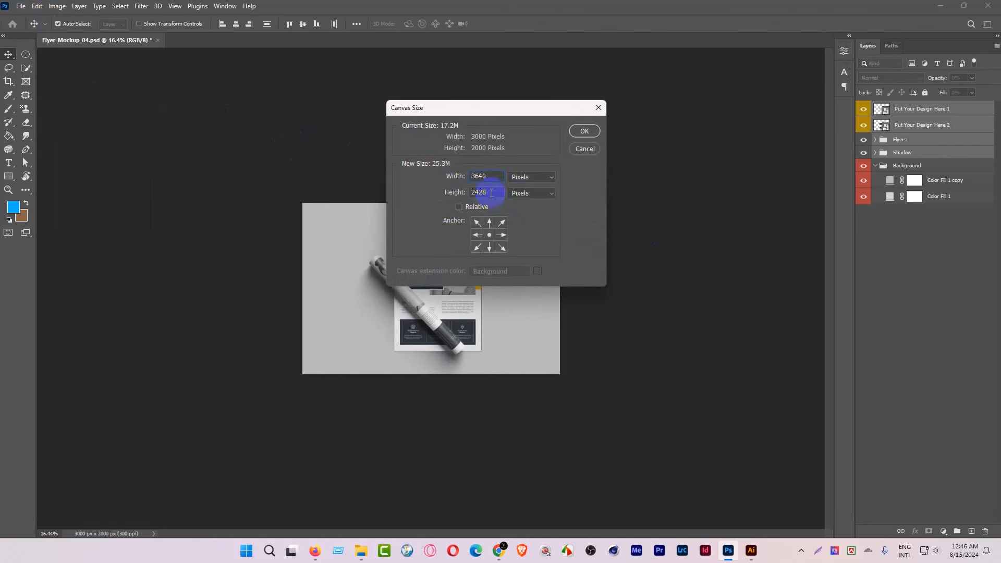
{"action": "left_click", "coordinate": [583, 131]}
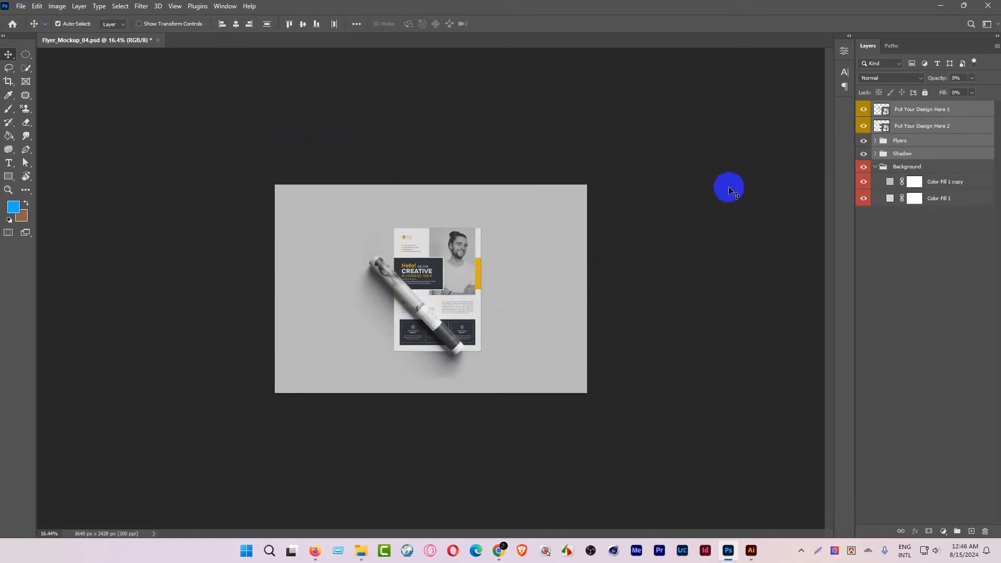
Enlarge both Put Your Design Here layers and the Flyers and Shadow groups together about the centre to suit the wider canvas
{"action": "key", "text": "ctrl+space"}
{"action": "left_click_drag", "start_coordinate": [490, 313], "coordinate": [624, 329]}
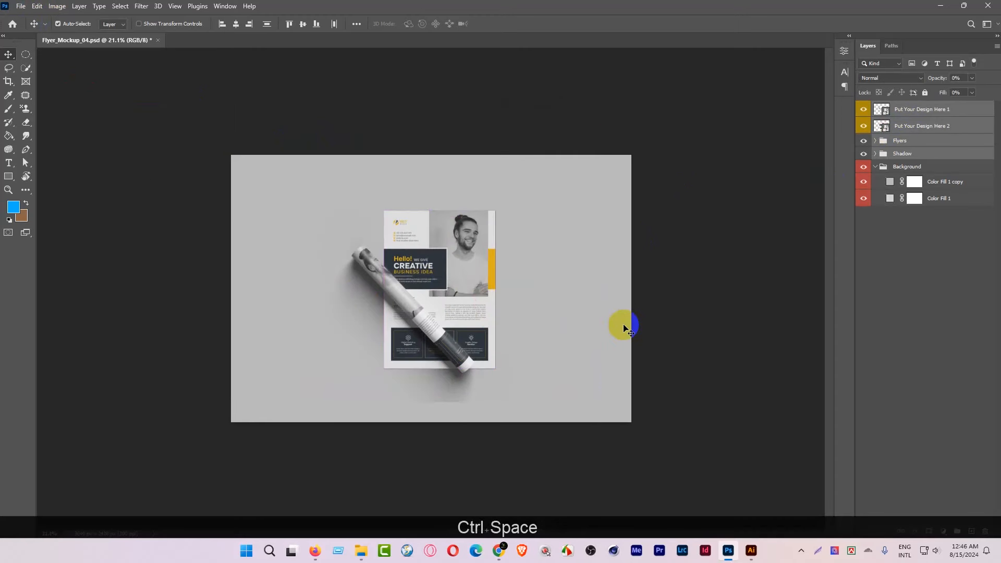
{"action": "key", "text": "ctrl+t"}
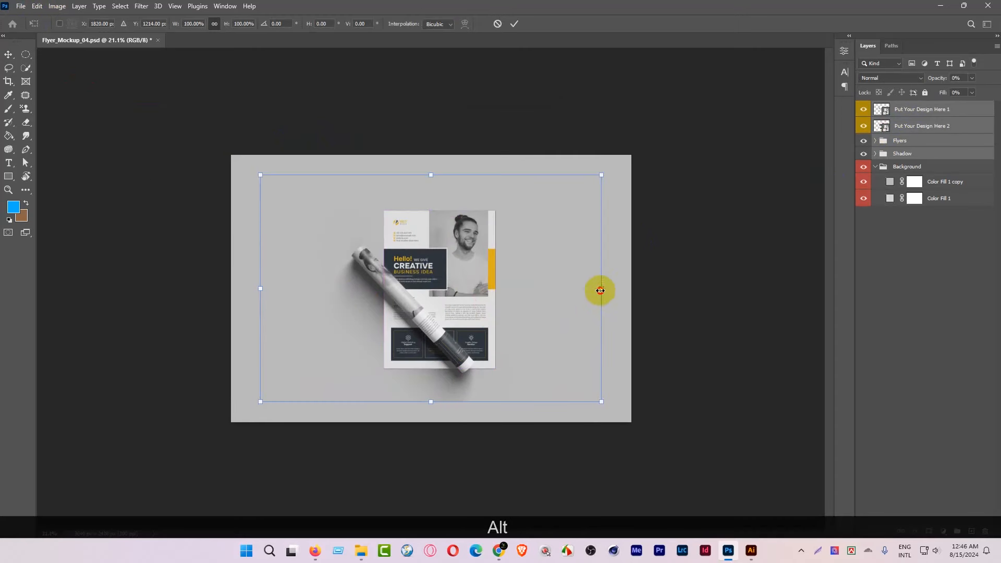
{"action": "left_click_drag", "start_coordinate": [600, 290], "coordinate": [639, 290]}
{"action": "left_click", "coordinate": [514, 24]}
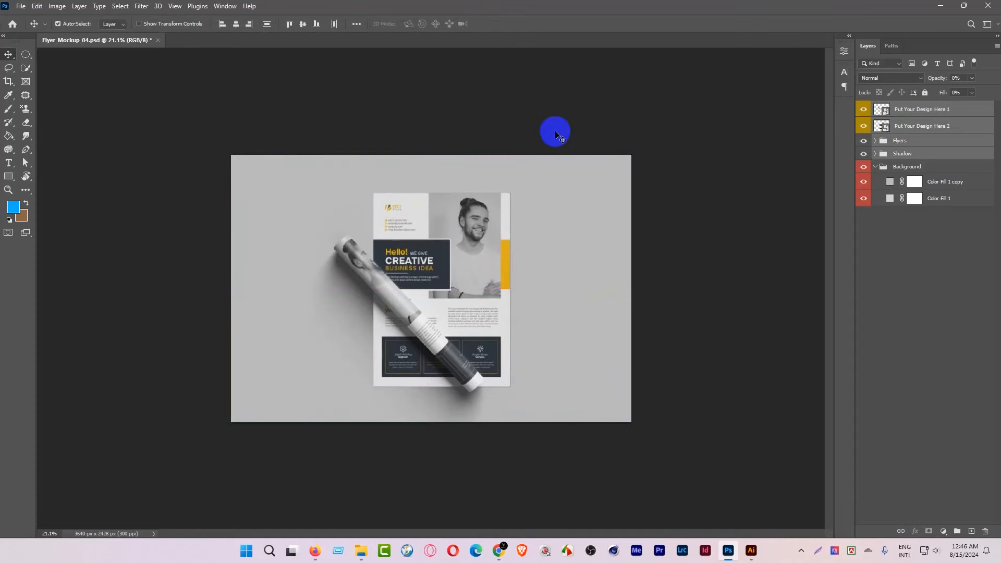
{"action": "scroll", "coordinate": [522, 282], "scroll_direction": "up", "scroll_amount": 5}
{"action": "scroll", "coordinate": [545, 296], "scroll_direction": "down", "scroll_amount": 2}
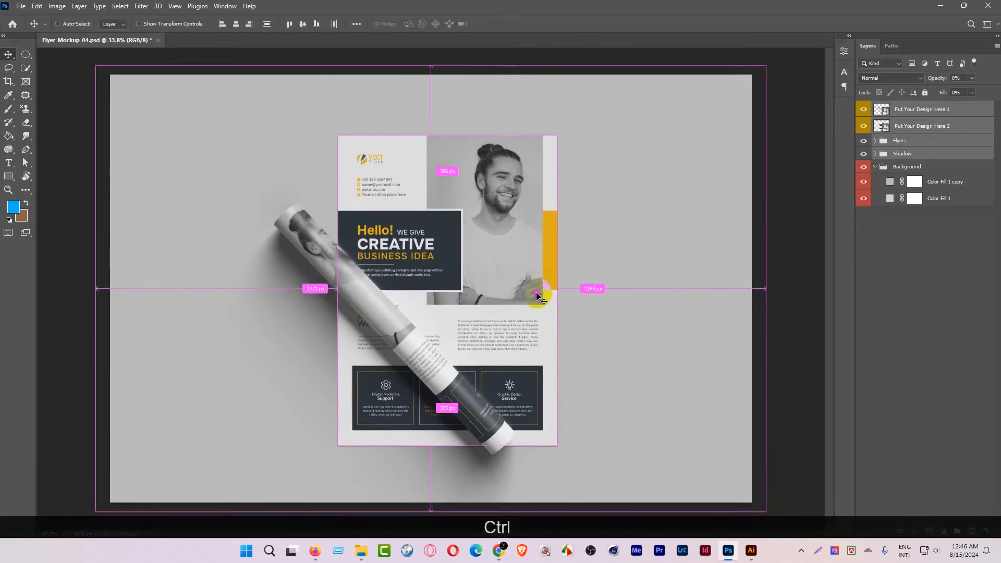
Compare the mockup with the Shadow group hidden and shown, leaving the group visible at 100% opacity
{"action": "left_click", "coordinate": [876, 141]}
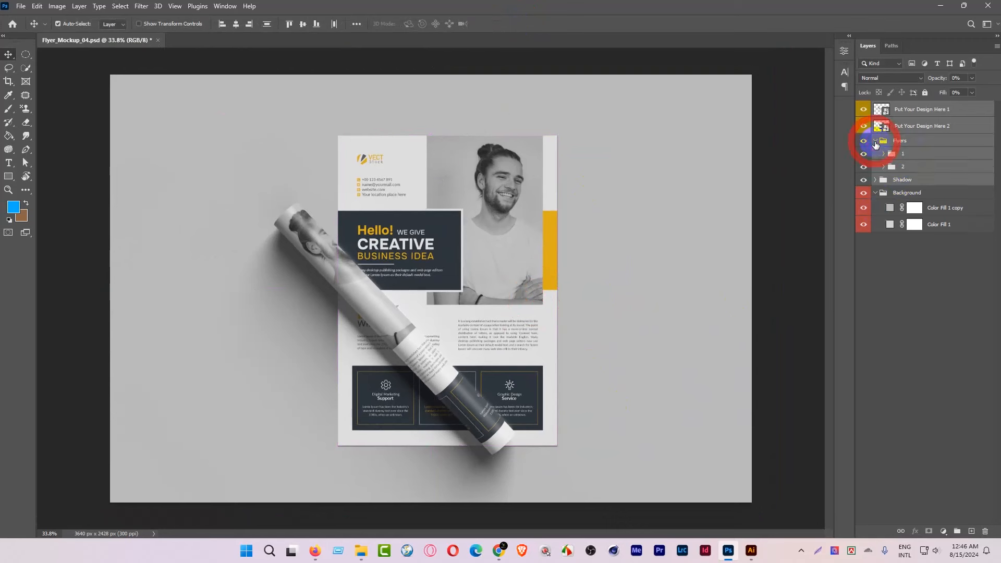
{"action": "left_click", "coordinate": [877, 181]}
{"action": "left_click", "coordinate": [864, 180]}
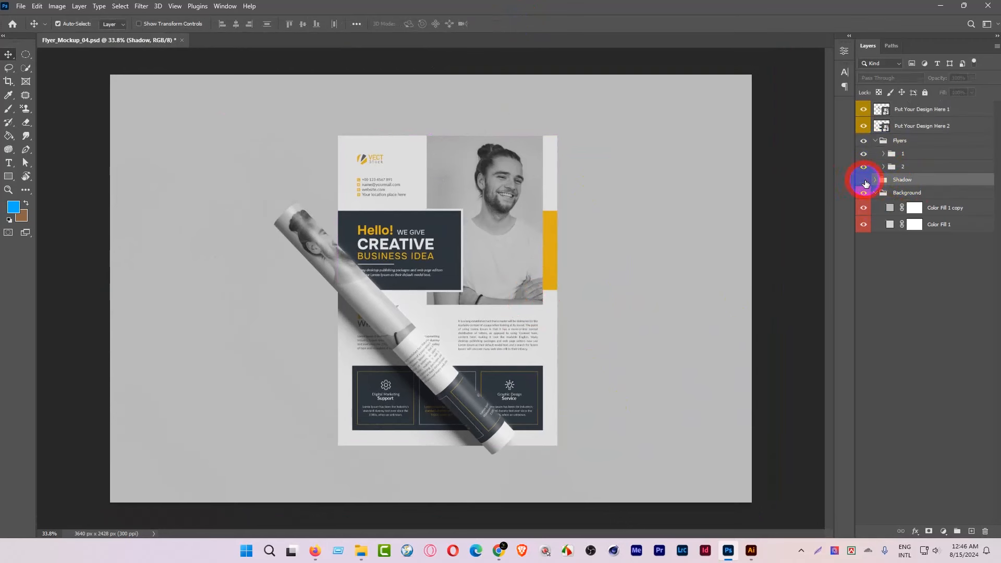
{"action": "left_click", "coordinate": [864, 180]}
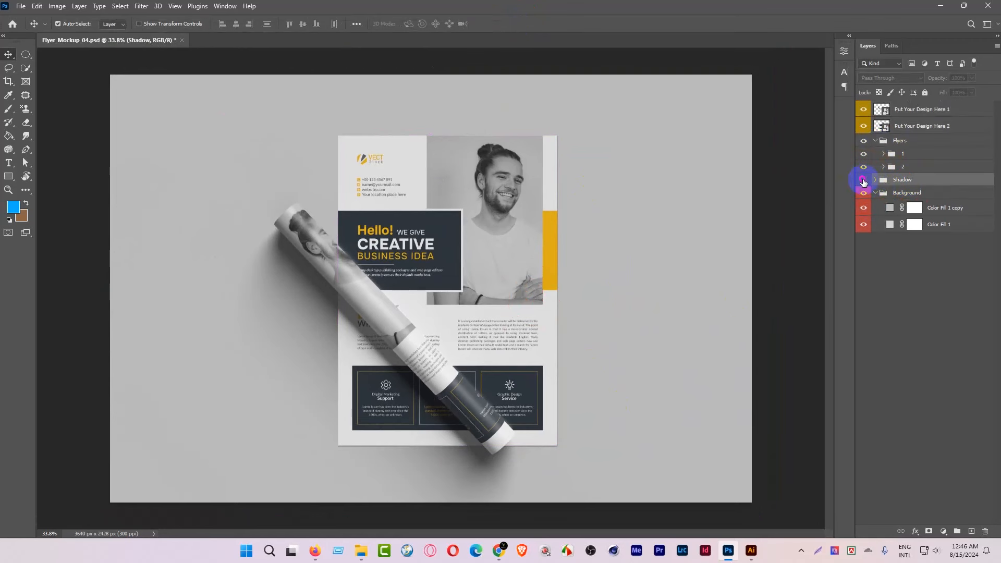
{"action": "left_click", "coordinate": [864, 181]}
{"action": "left_click", "coordinate": [864, 180]}
{"action": "left_click", "coordinate": [863, 181]}
{"action": "left_click", "coordinate": [864, 181]}
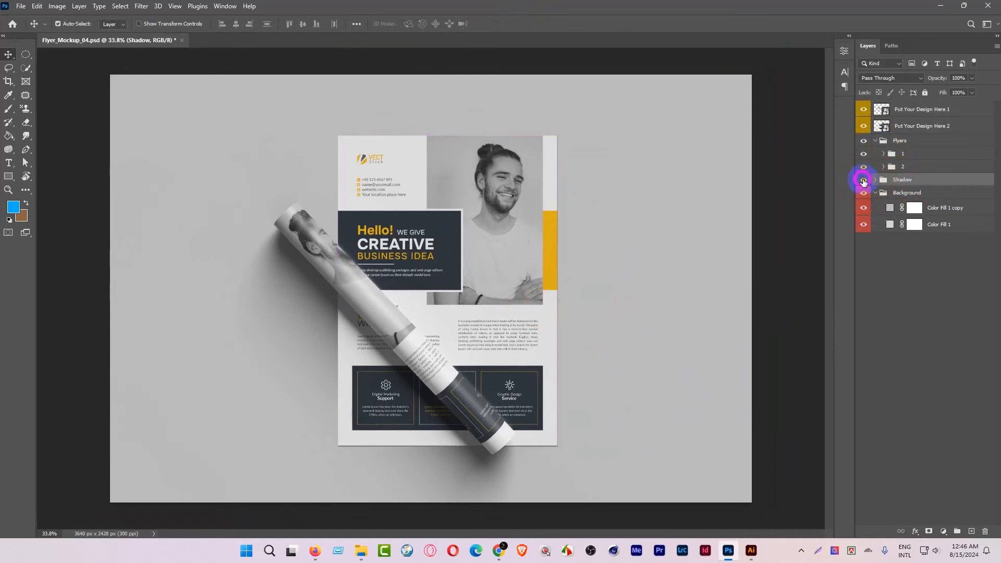
{"action": "left_click_drag", "start_coordinate": [965, 97], "coordinate": [997, 103]}
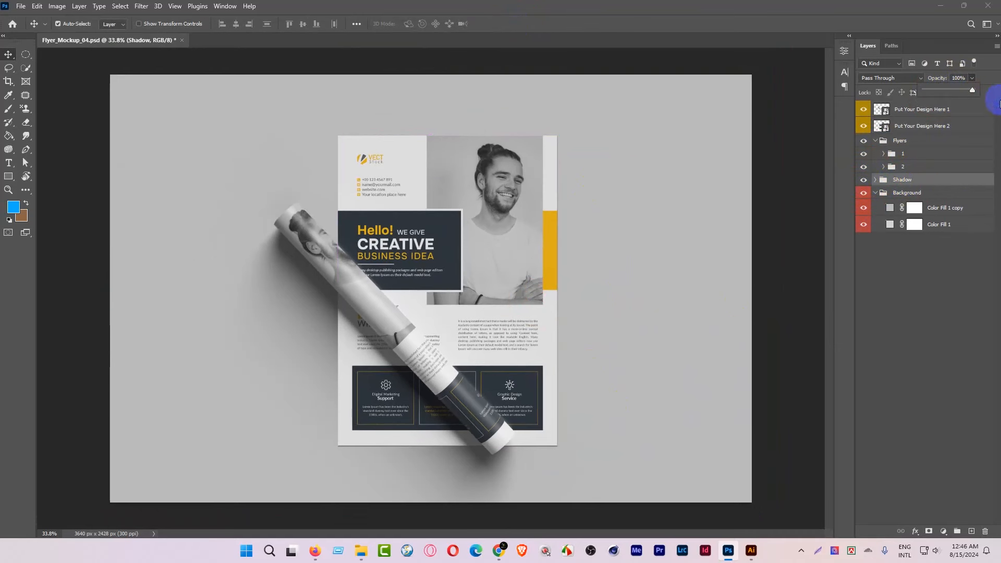
{"action": "left_click", "coordinate": [916, 299]}
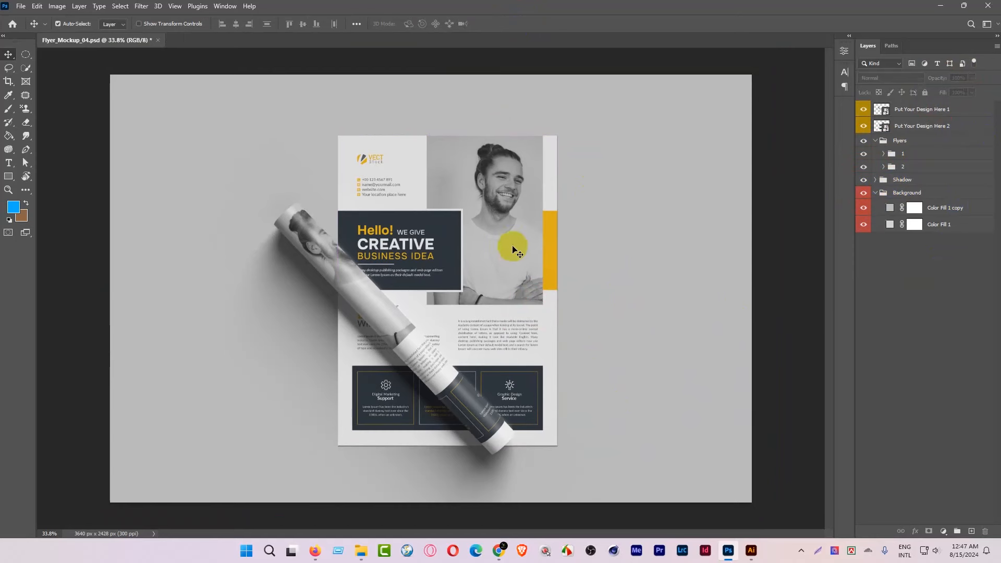
Hide the Color Fill 1 layer in the Background group to check its effect and delete it
{"action": "key", "text": "ctrl+space"}
{"action": "left_click_drag", "start_coordinate": [513, 251], "coordinate": [402, 183]}
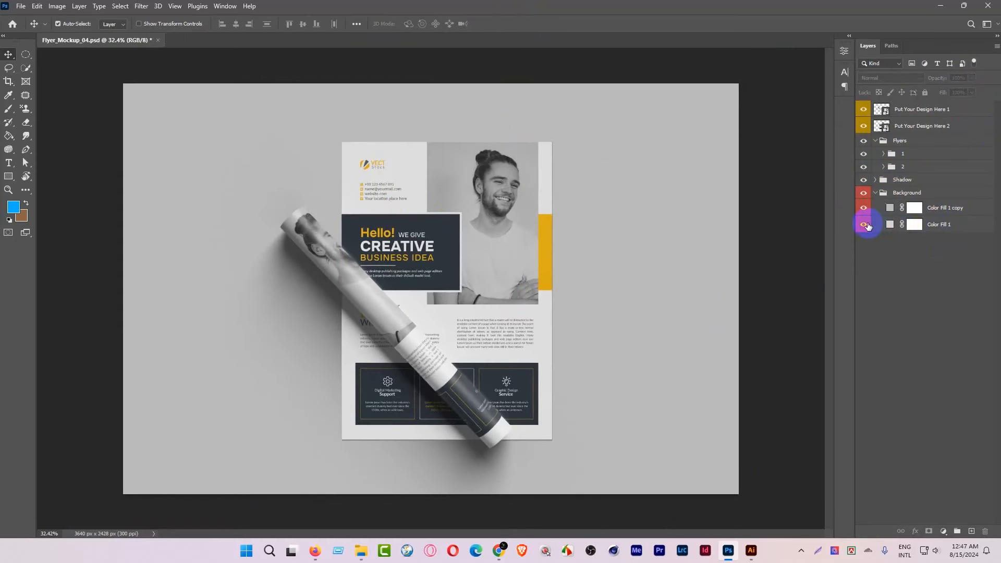
{"action": "left_click", "coordinate": [865, 225]}
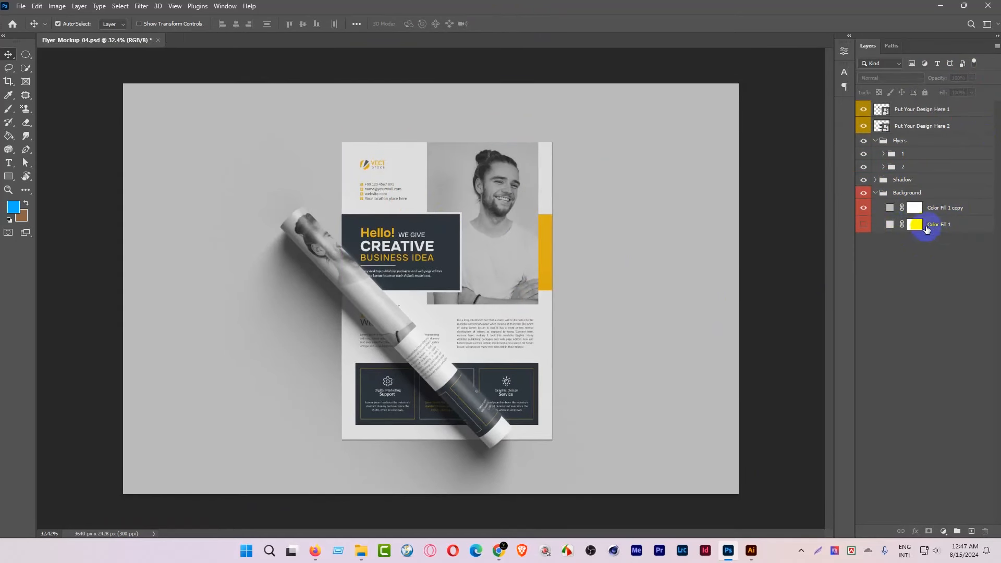
{"action": "left_click_drag", "start_coordinate": [940, 226], "coordinate": [985, 531]}
Recolour the Color Fill 1 copy background layer to a slightly darker neutral grey, #b2b2b2
{"action": "left_click", "coordinate": [891, 204]}
{"action": "double_click", "coordinate": [890, 208]}
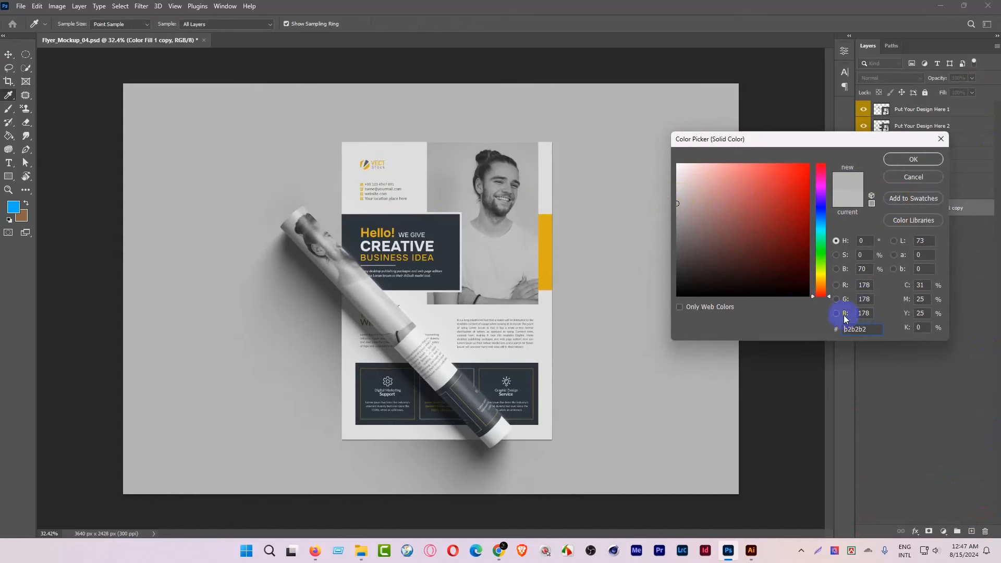
{"action": "left_click", "coordinate": [908, 159]}
{"action": "left_click_drag", "start_coordinate": [515, 159], "coordinate": [474, 147]}
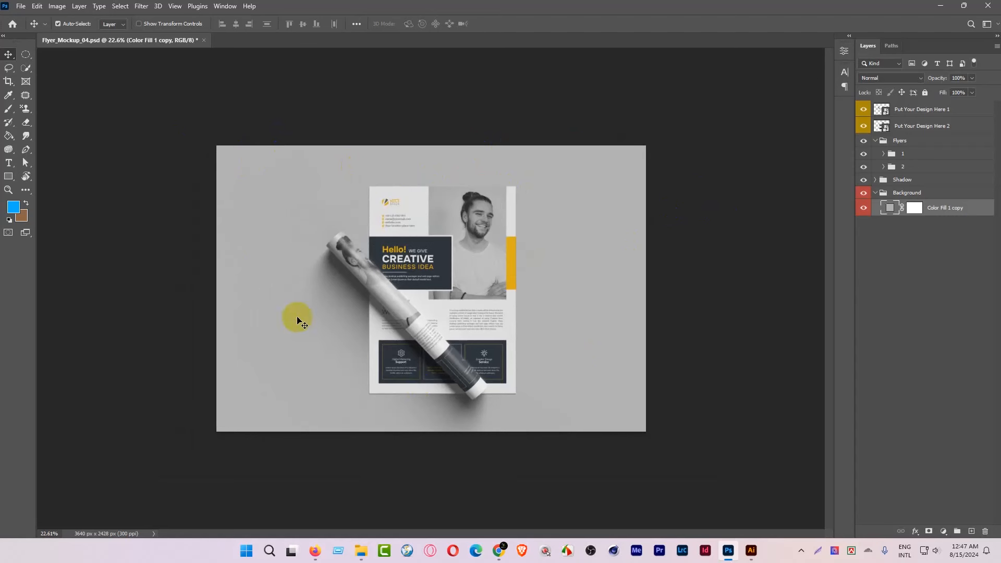
{"action": "left_click", "coordinate": [58, 7]}
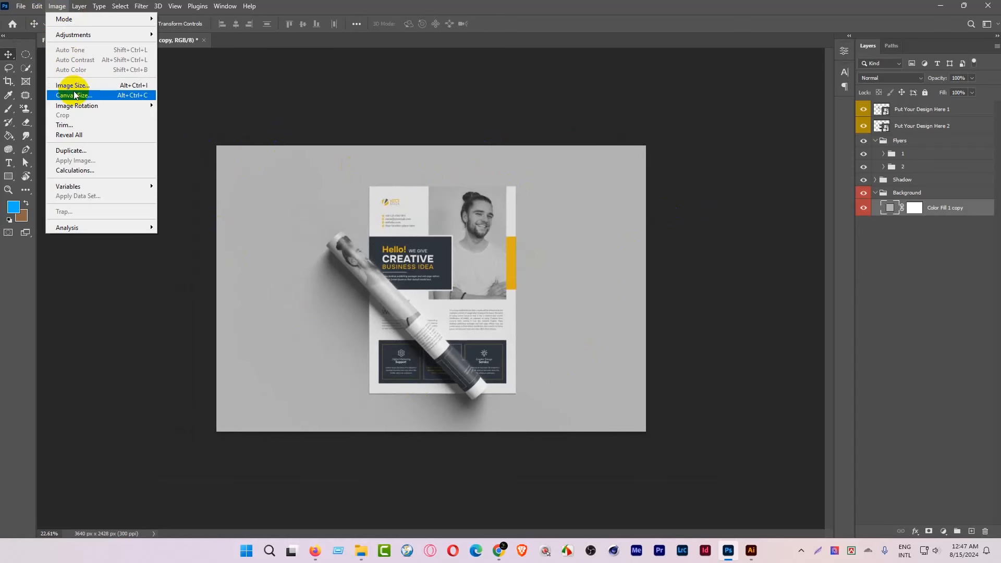
{"action": "left_click", "coordinate": [444, 93]}
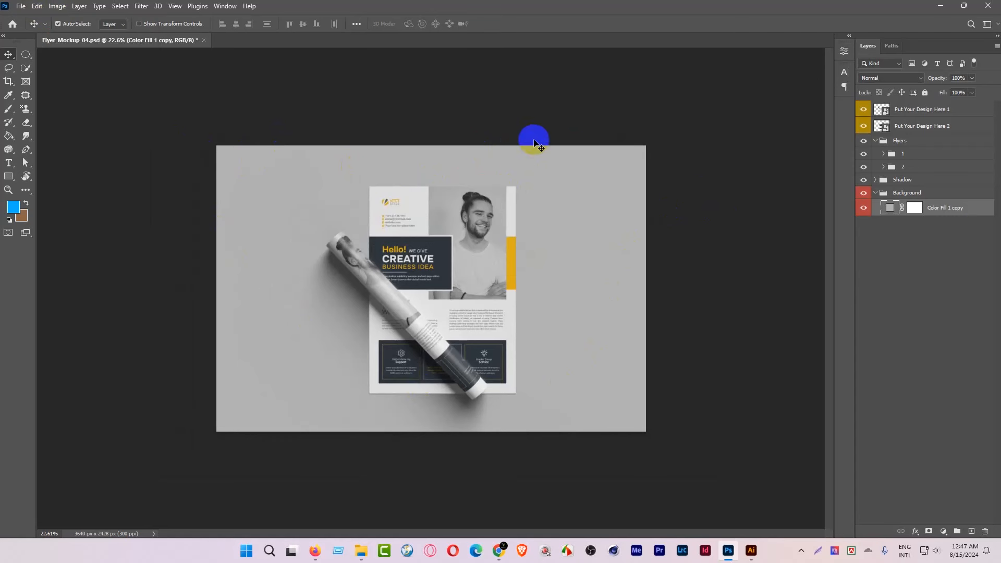
Save the mockup as a Photoshop file named 01 in a new Ready Design folder inside the Flyer folder
{"action": "left_click", "coordinate": [21, 6]}
{"action": "left_click", "coordinate": [48, 135]}
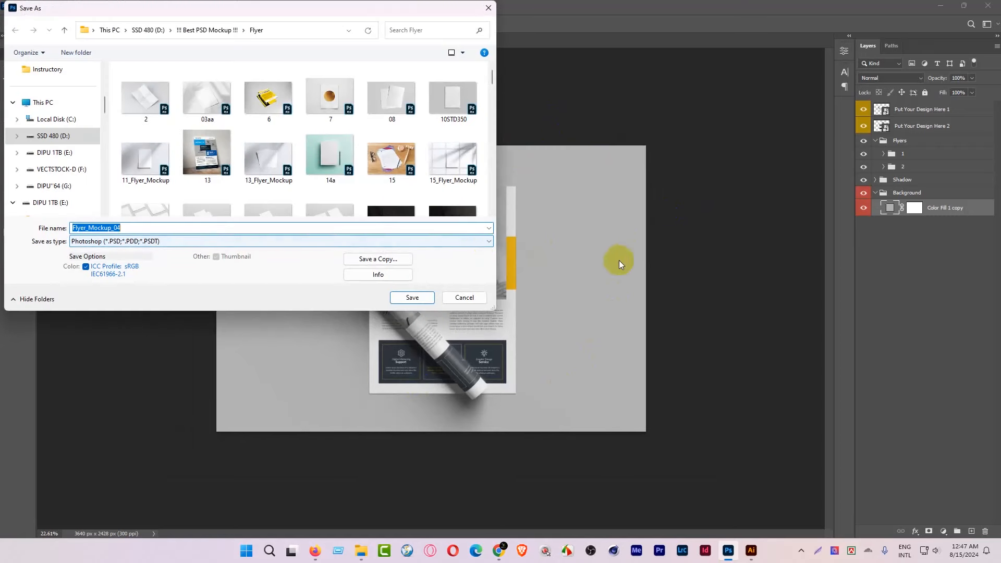
{"action": "right_click", "coordinate": [238, 105]}
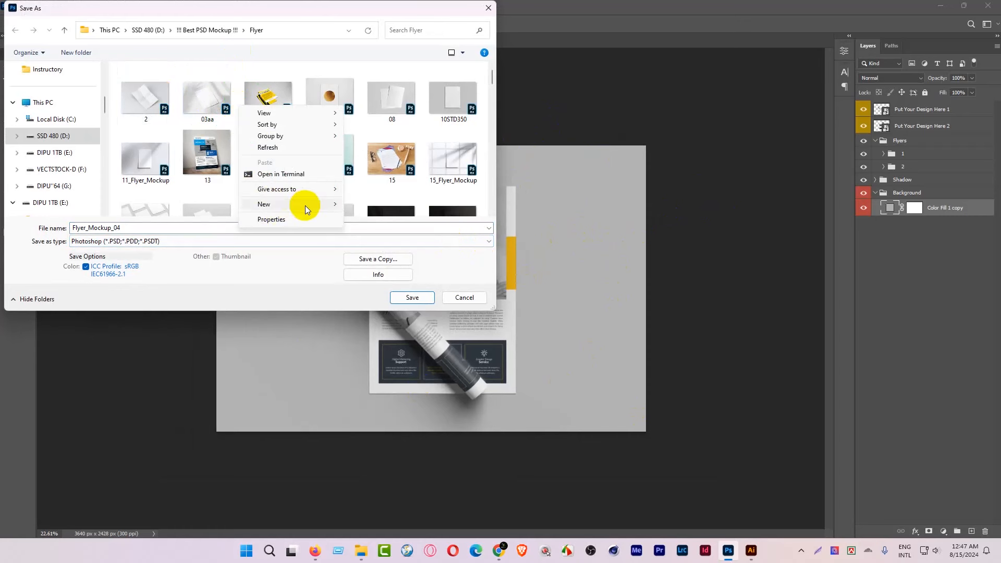
{"action": "mouse_move", "coordinate": [305, 205]}
{"action": "left_click", "coordinate": [382, 207]}
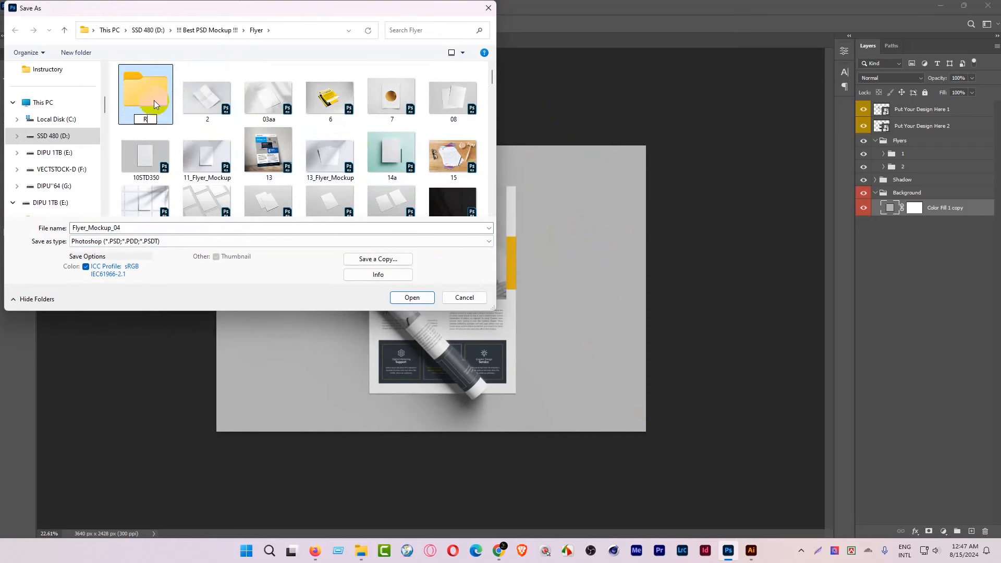
{"action": "type", "text": "Ready Design"}
{"action": "double_click", "coordinate": [155, 100]}
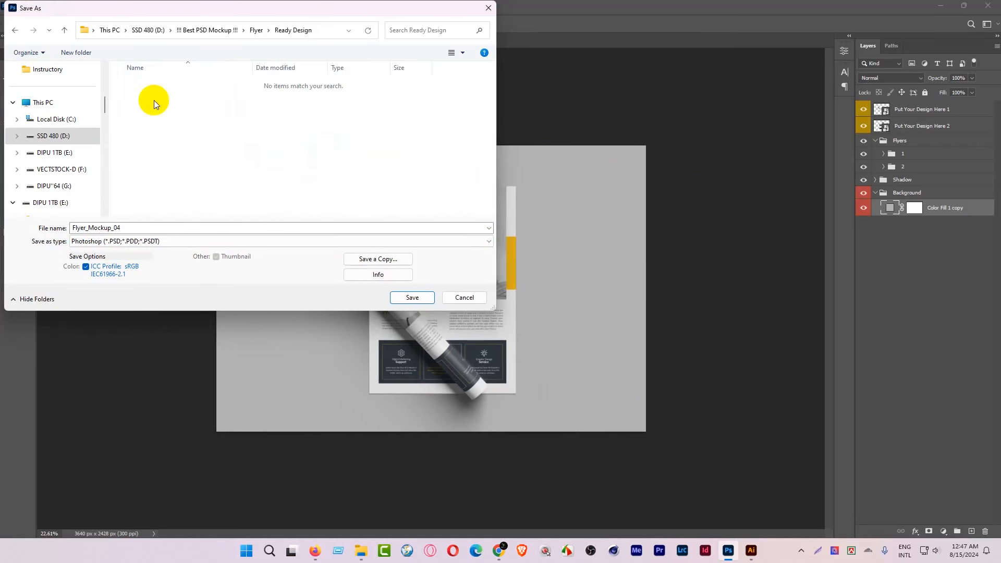
{"action": "double_click", "coordinate": [162, 228]}
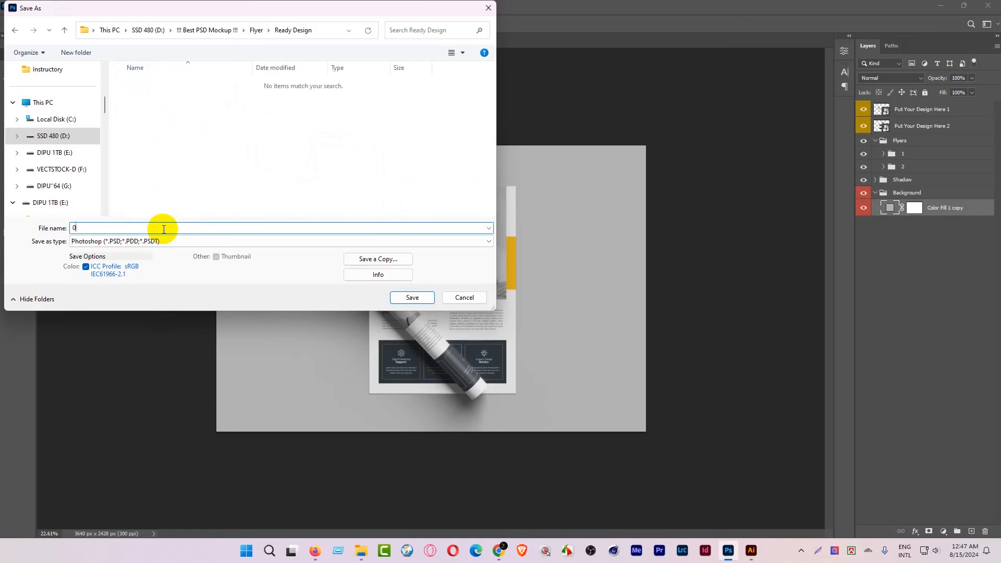
{"action": "left_click", "coordinate": [412, 297]}
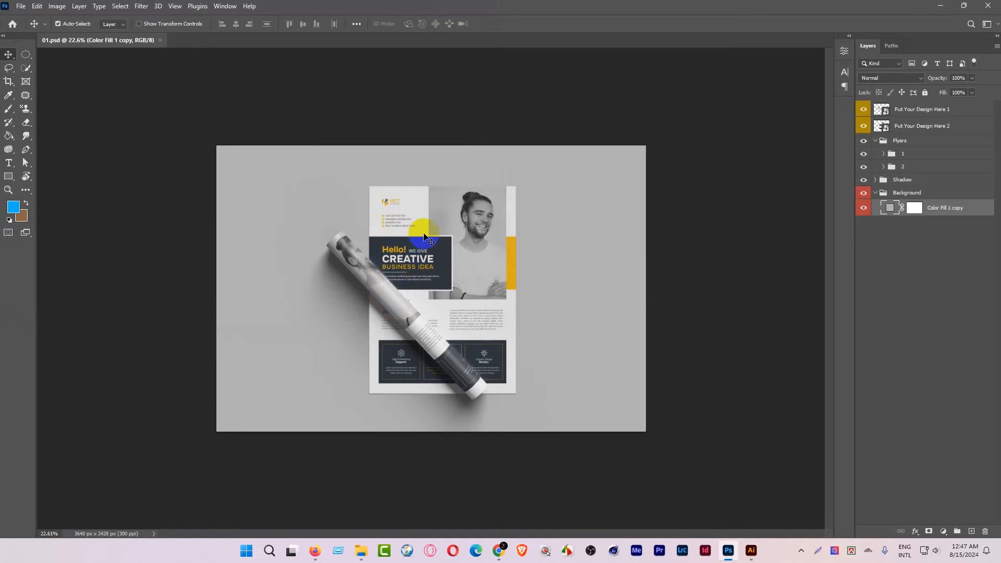
Export the mockup for web as a 100-quality JPEG named 01 into the Ready Design folder inside the Flyer folder
{"action": "key", "text": "ctrl+alt+shift+s"}
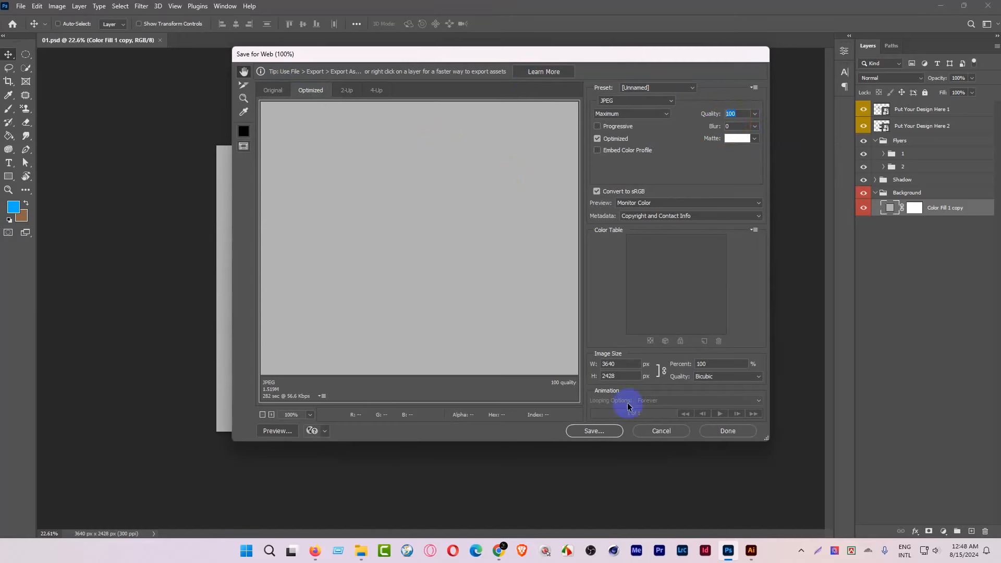
{"action": "left_click", "coordinate": [599, 432]}
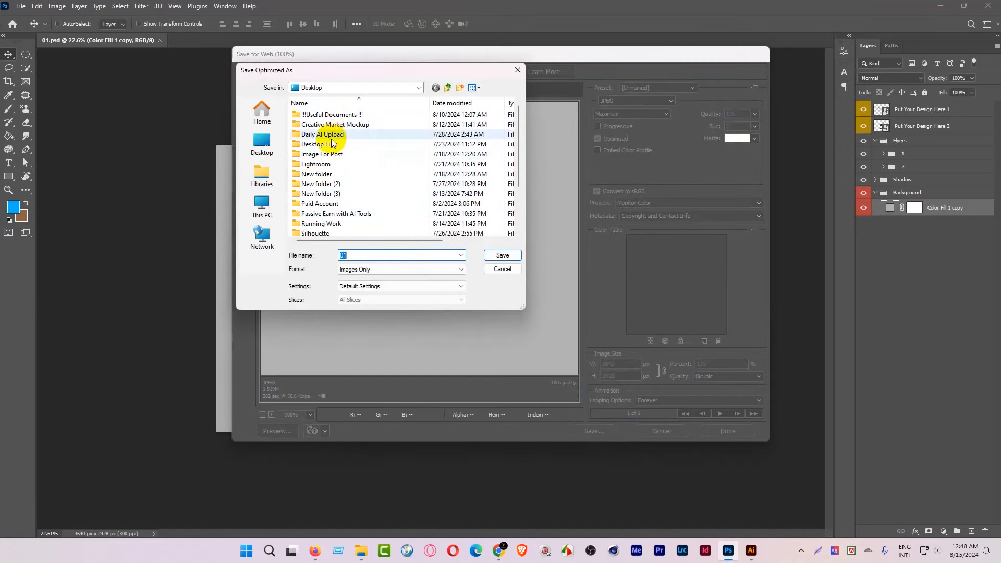
{"action": "left_click", "coordinate": [262, 206]}
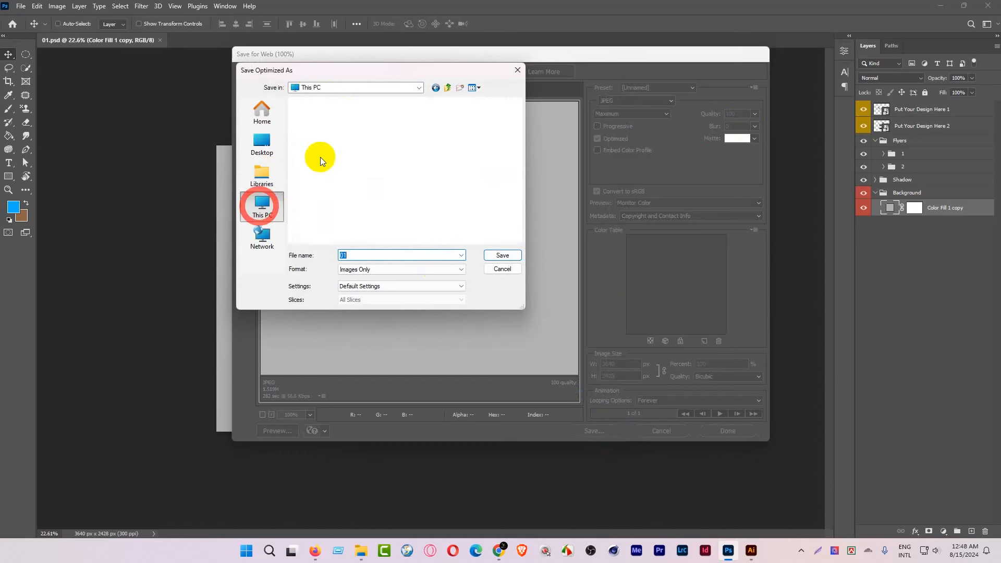
{"action": "double_click", "coordinate": [349, 151]}
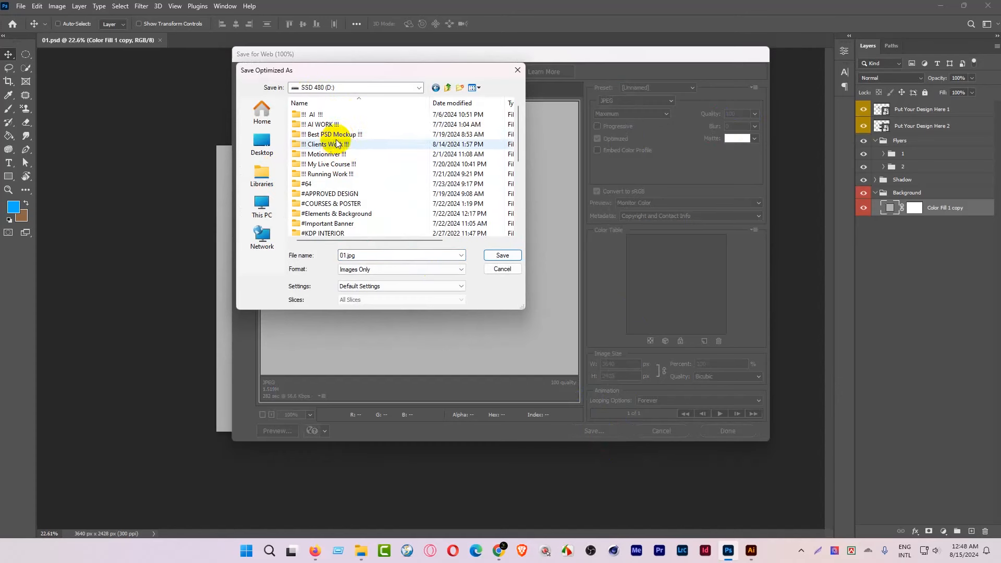
{"action": "double_click", "coordinate": [340, 134]}
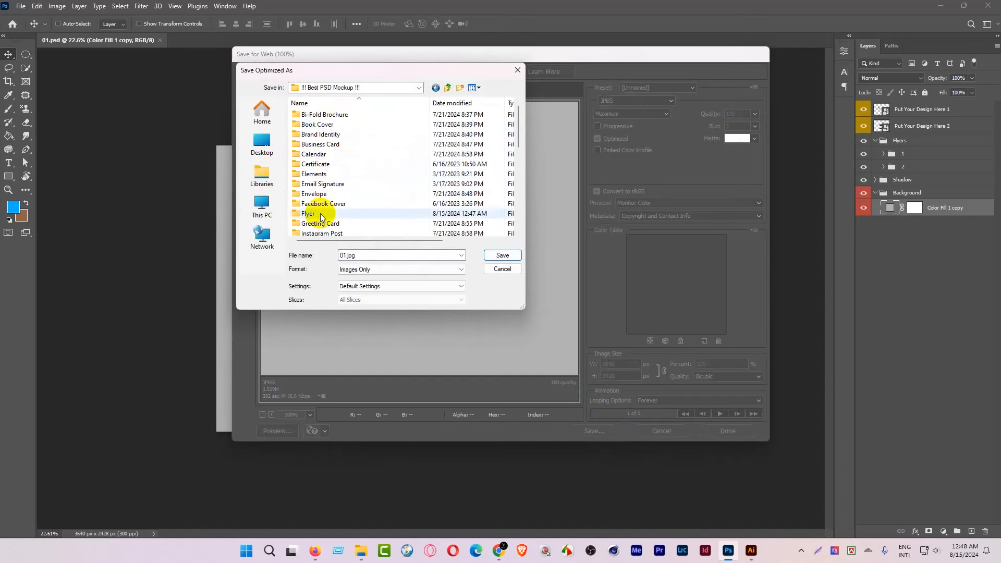
{"action": "double_click", "coordinate": [318, 214]}
{"action": "double_click", "coordinate": [319, 134]}
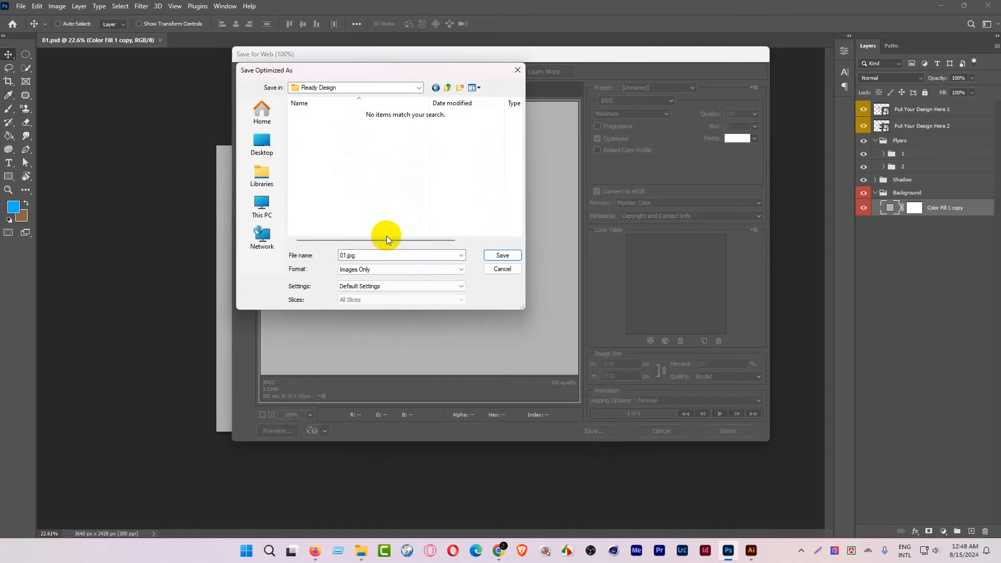
{"action": "left_click", "coordinate": [493, 255]}
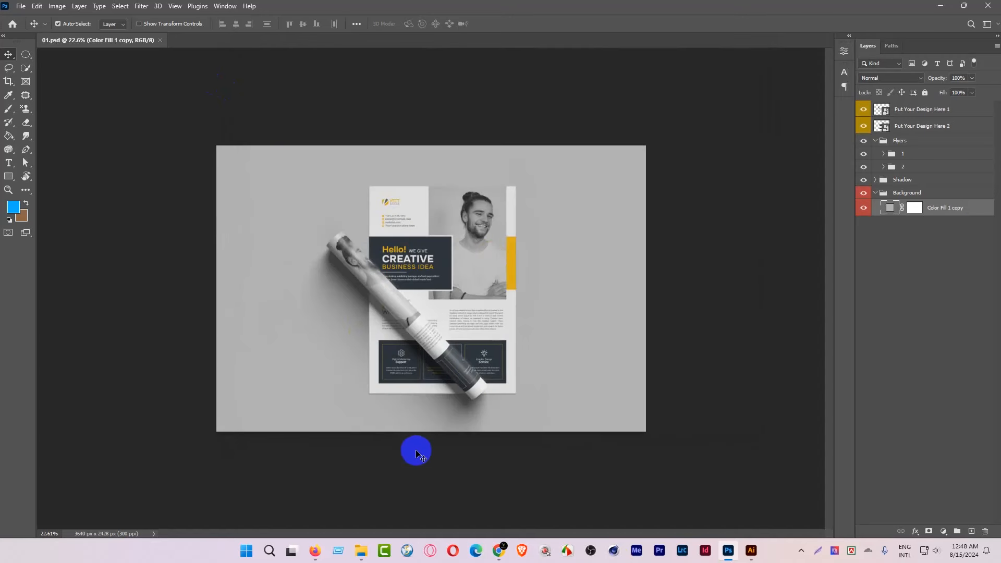
Open the hss flyer-stack mockup from the Flyer folder of the mockup library in Photoshop
{"action": "left_click", "coordinate": [365, 485]}
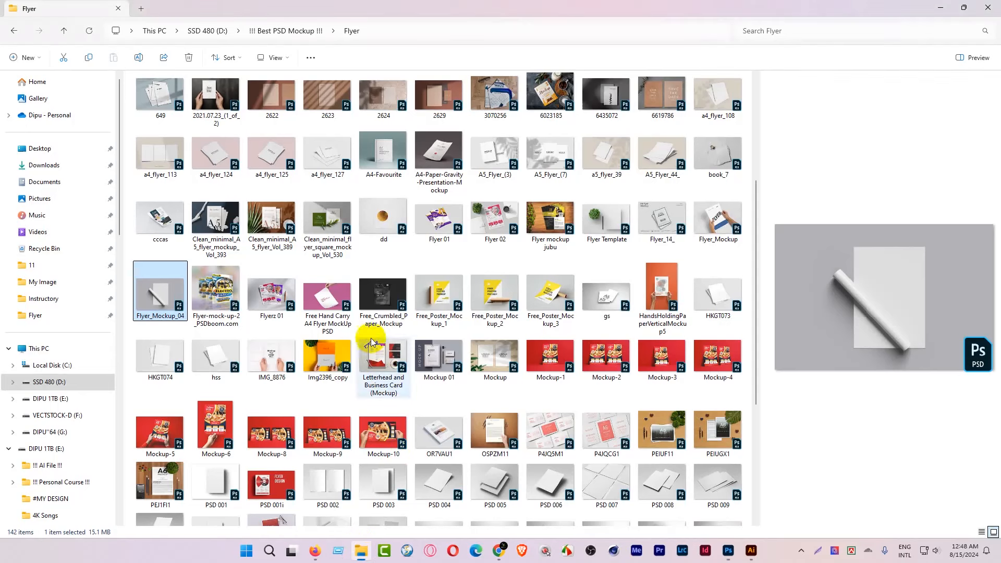
{"action": "left_click", "coordinate": [211, 356]}
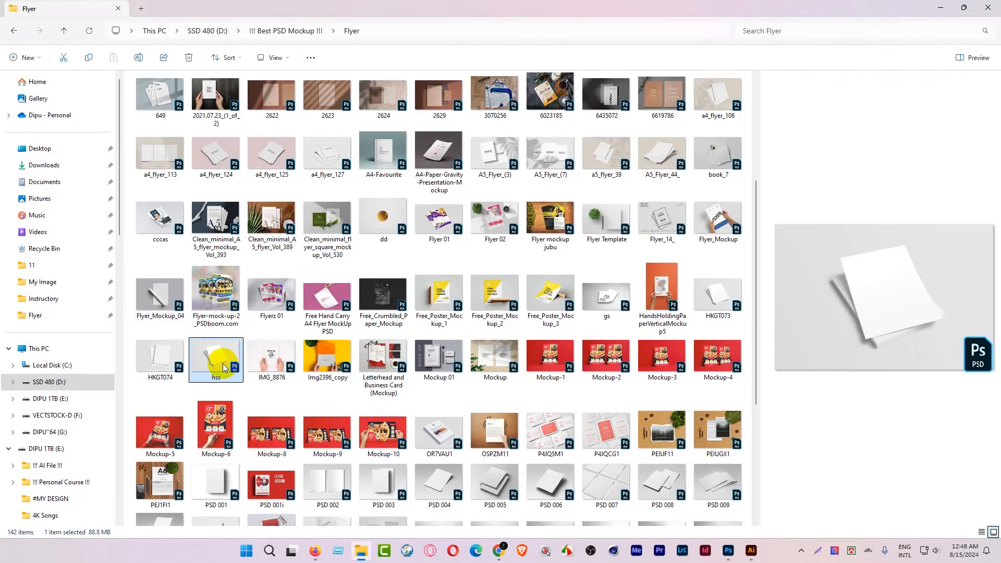
{"action": "double_click", "coordinate": [224, 366]}
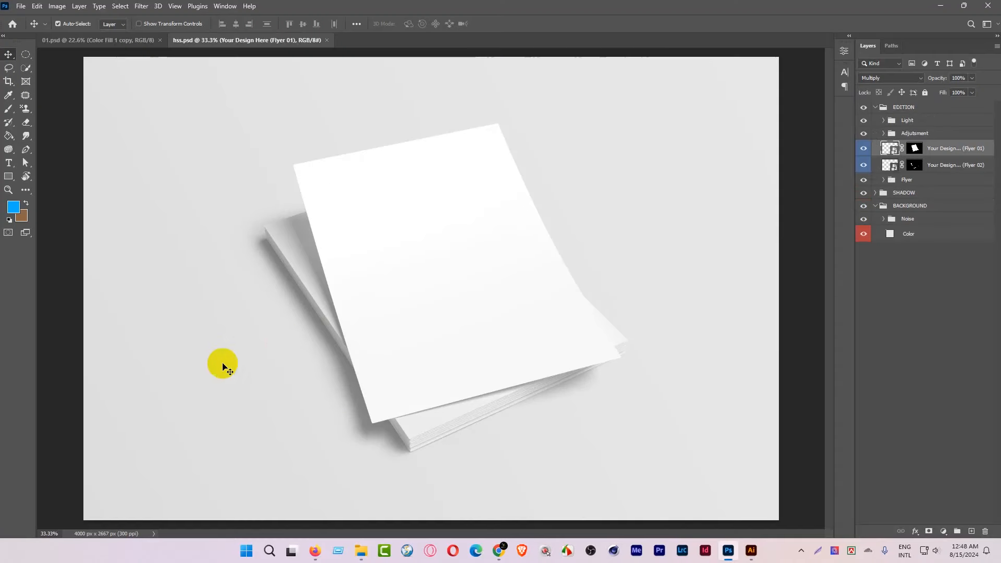
{"action": "key", "text": "ctrl+space"}
{"action": "left_click_drag", "start_coordinate": [378, 310], "coordinate": [358, 302]}
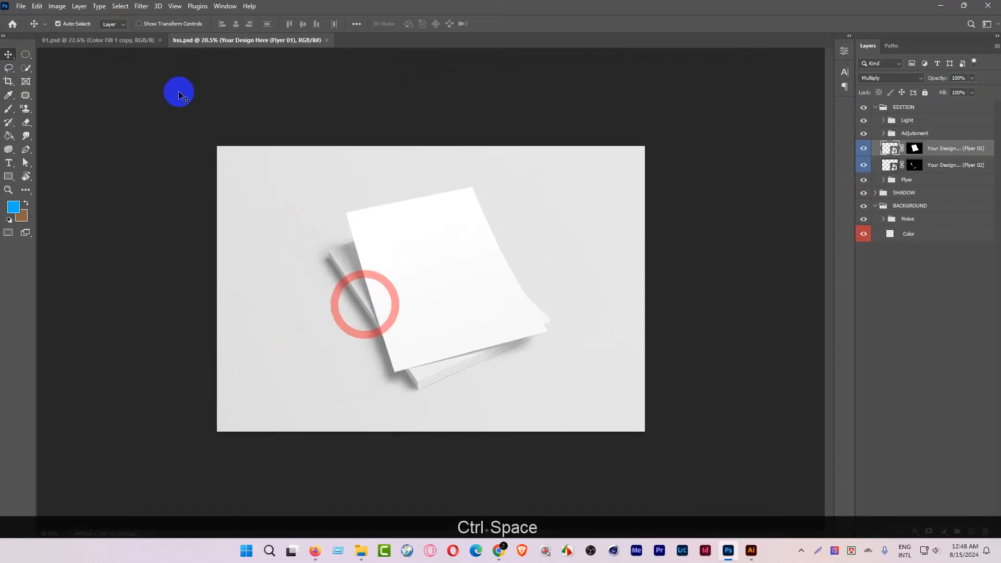
Copy the flyer artwork from the Put Your Design Here 2 smart object of 01.psd and close that smart object
{"action": "left_click", "coordinate": [119, 41]}
{"action": "double_click", "coordinate": [880, 127]}
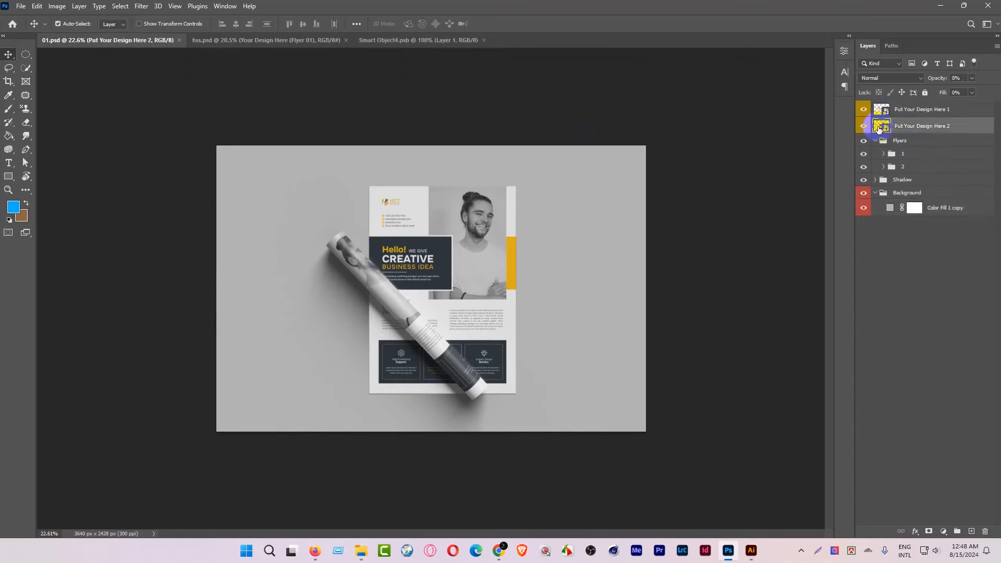
{"action": "key", "text": "ctrl+c"}
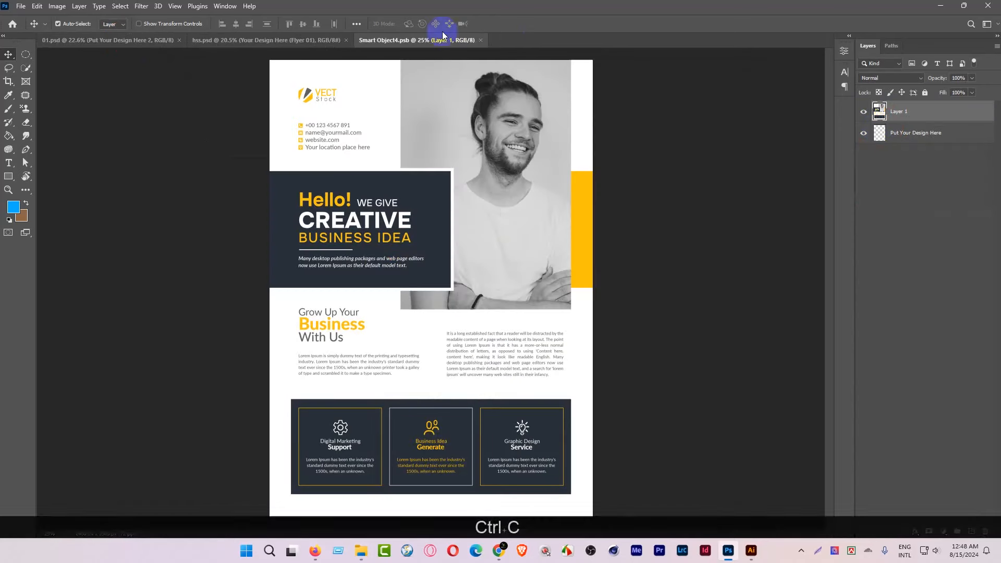
{"action": "left_click", "coordinate": [480, 40]}
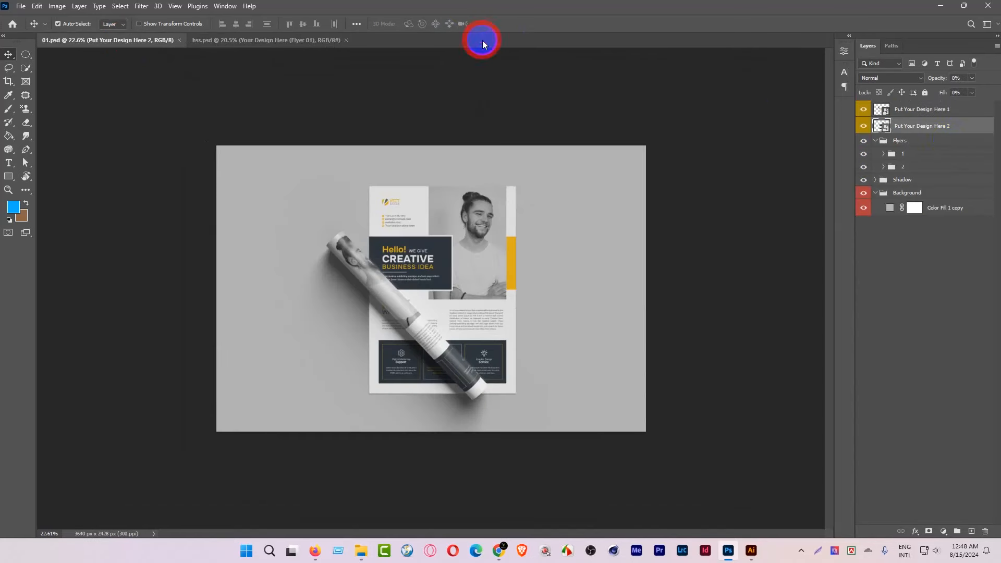
Paste the flyer artwork into the Flyer 01 smart object of hss.psd and shift it to cover the canvas edge to edge
{"action": "left_click", "coordinate": [264, 40]}
{"action": "double_click", "coordinate": [889, 150]}
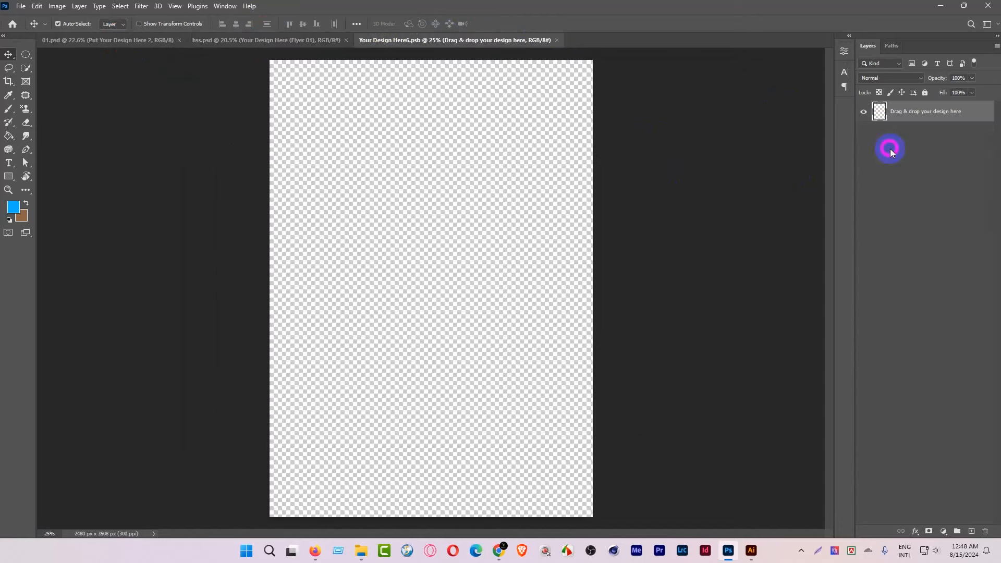
{"action": "key", "text": "ctrl+v"}
{"action": "scroll", "coordinate": [510, 219], "scroll_direction": "down", "scroll_amount": 1}
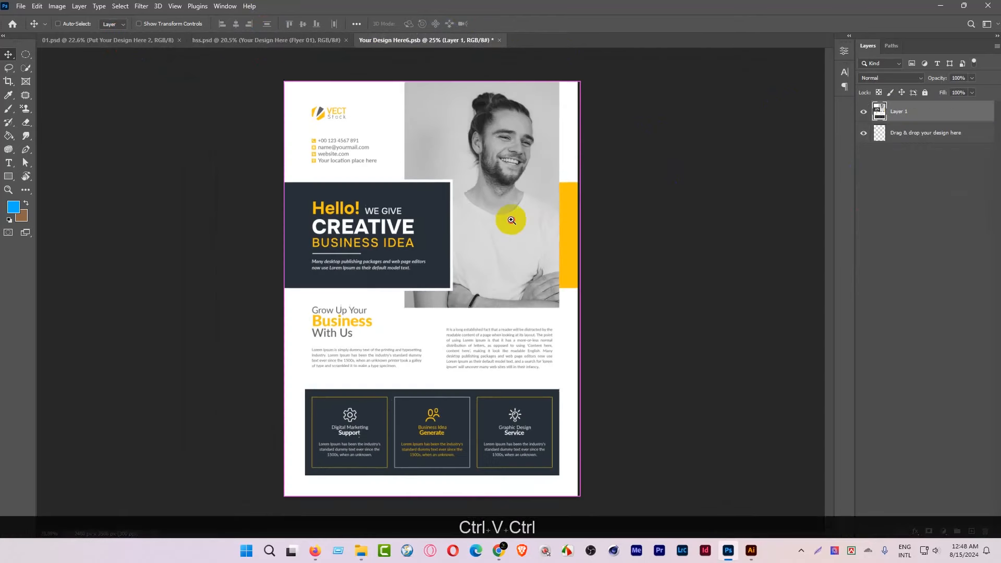
{"action": "key", "text": "ctrl+t"}
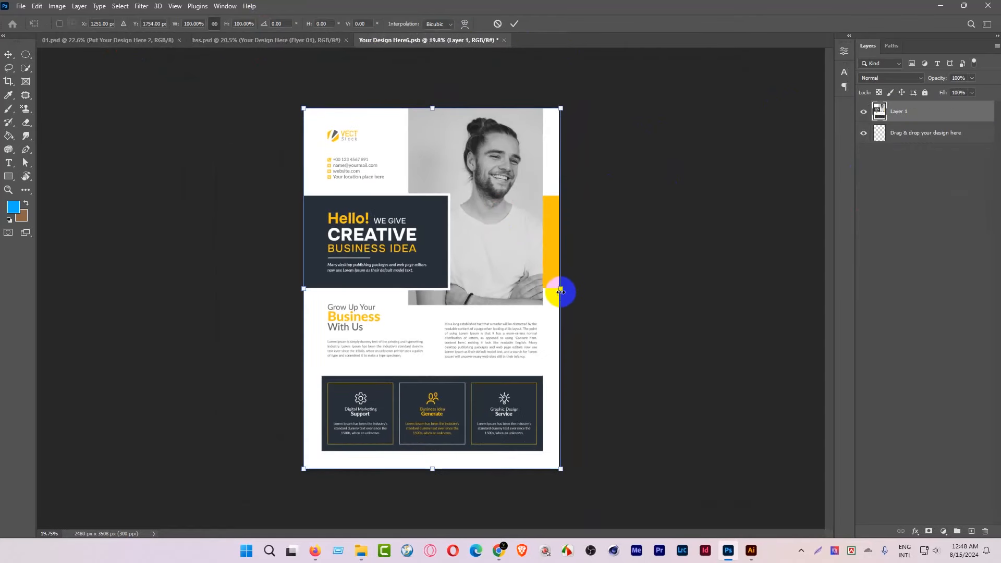
{"action": "left_click_drag", "start_coordinate": [509, 230], "coordinate": [501, 235]}
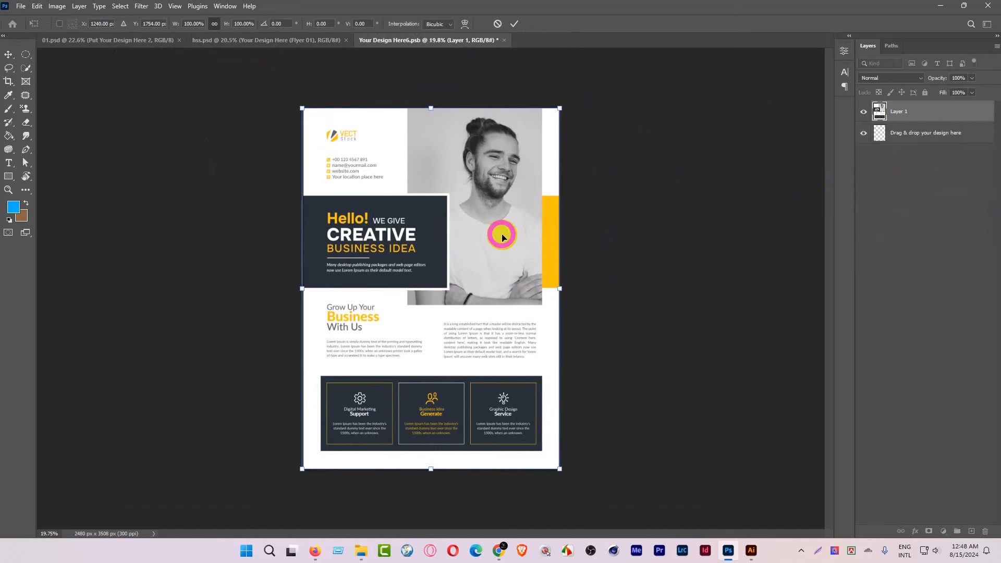
{"action": "left_click", "coordinate": [514, 24]}
Copy the aligned flyer layer, then save and close the Flyer 01 smart object
{"action": "key", "text": "ctrl+c"}
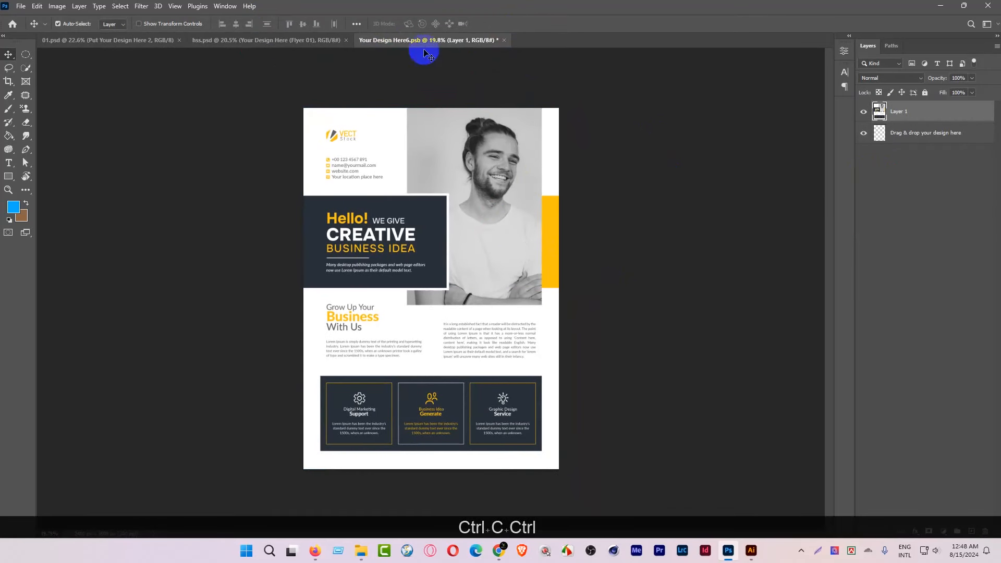
{"action": "key", "text": "ctrl+s"}
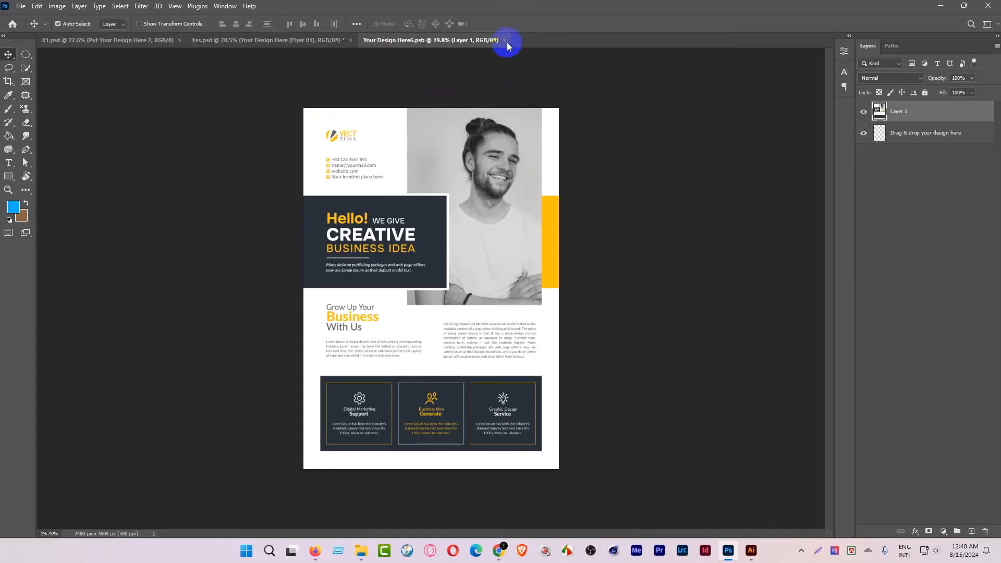
{"action": "left_click", "coordinate": [505, 40]}
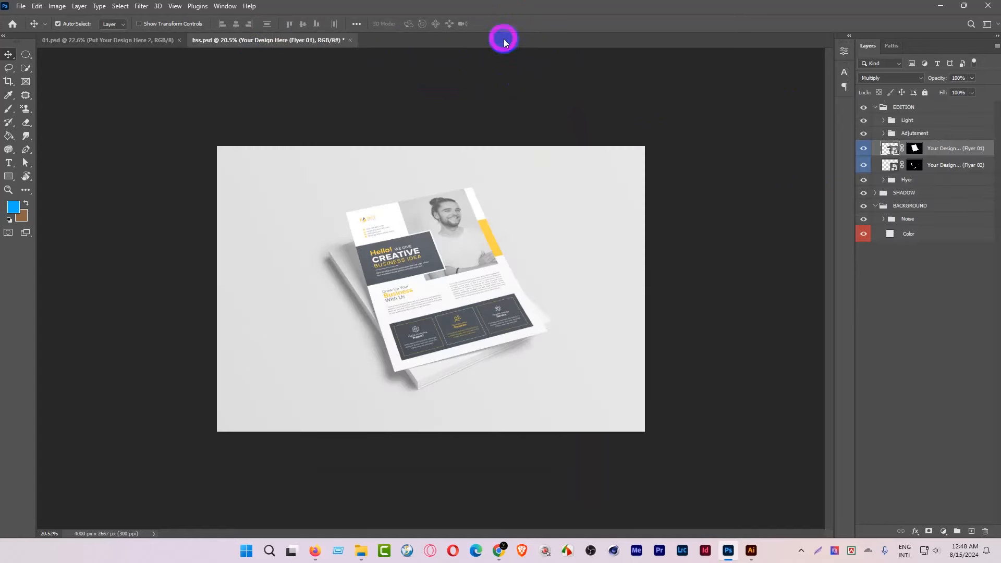
Paste the flyer artwork into the Flyer 02 smart object, saving the change as it closes
{"action": "double_click", "coordinate": [890, 166]}
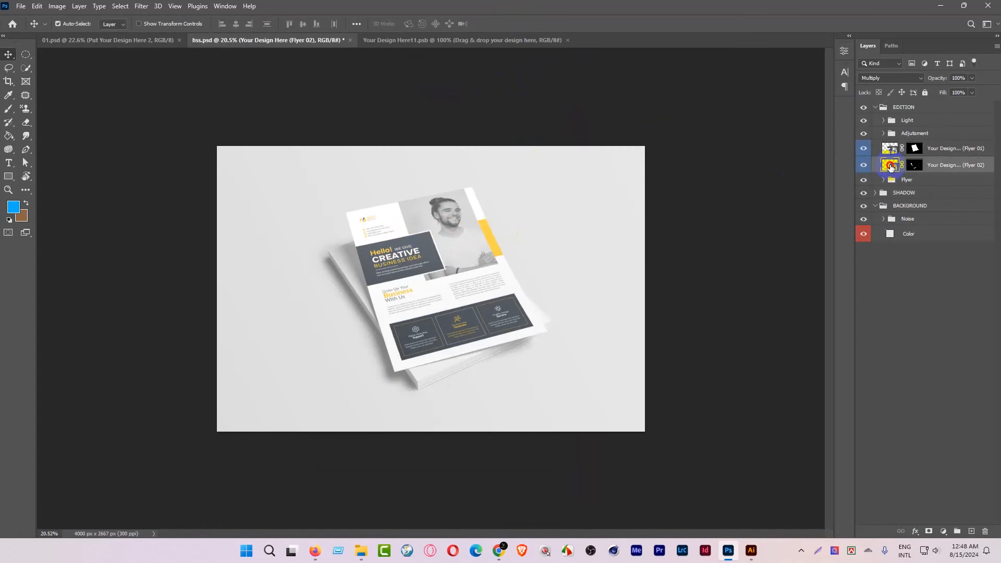
{"action": "key", "text": "ctrl+v"}
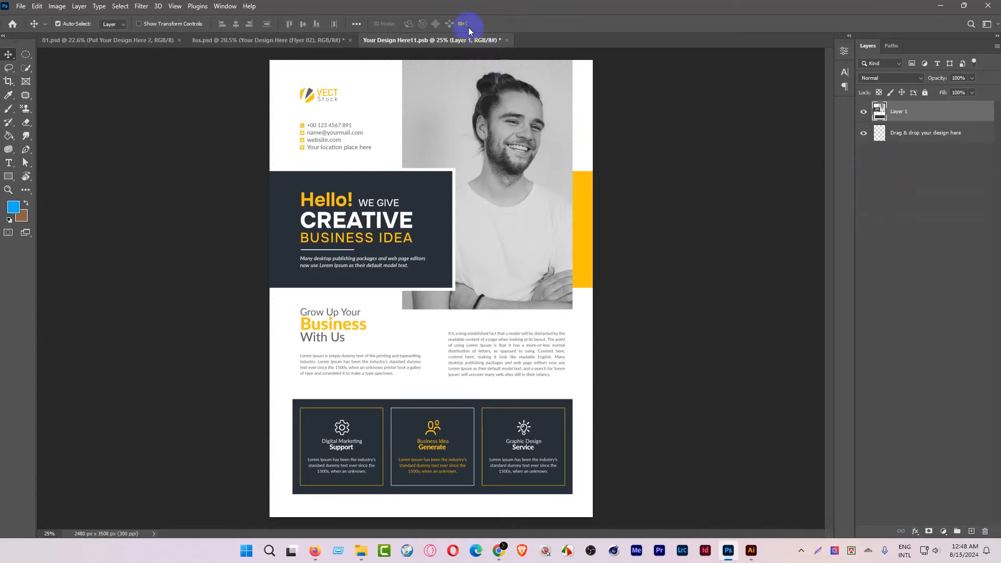
{"action": "left_click", "coordinate": [507, 41]}
{"action": "left_click", "coordinate": [452, 204]}
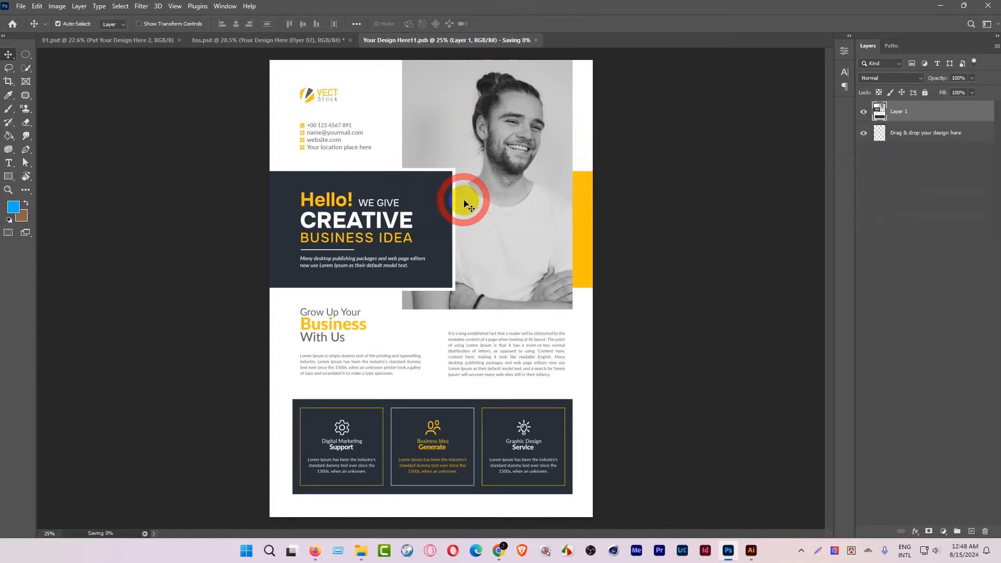
{"action": "left_click_drag", "start_coordinate": [421, 277], "coordinate": [504, 273]}
{"action": "left_click_drag", "start_coordinate": [486, 218], "coordinate": [455, 217]}
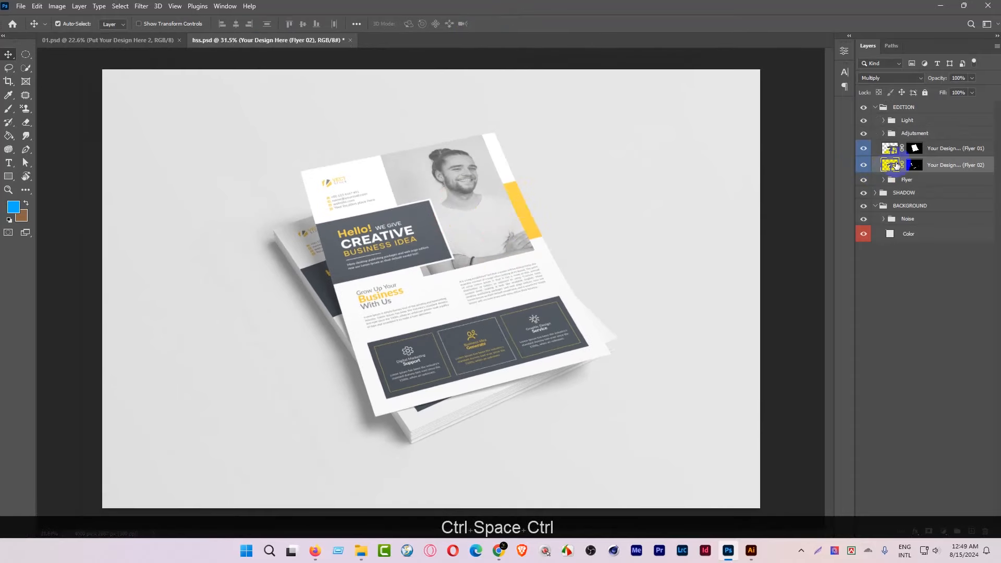
Compare the mockup with and without the Adjutsment group, leaving the group hidden
{"action": "left_click", "coordinate": [863, 134]}
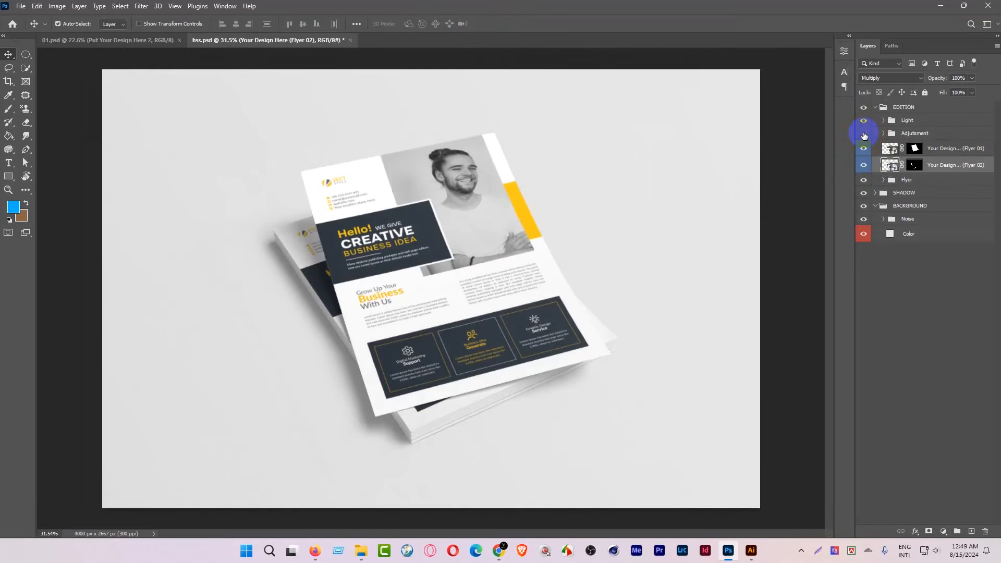
{"action": "left_click", "coordinate": [864, 134]}
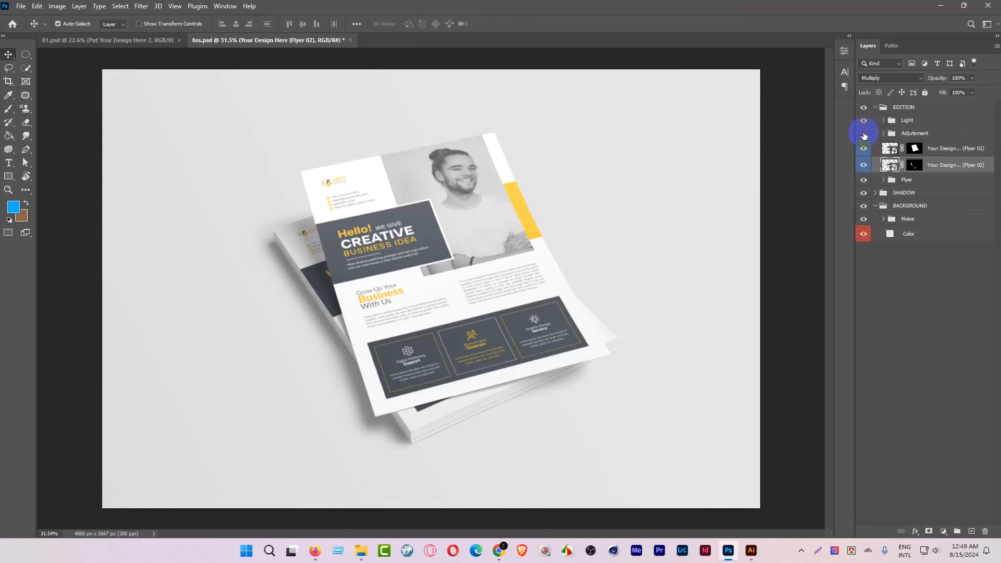
{"action": "left_click", "coordinate": [864, 134]}
{"action": "left_click_drag", "start_coordinate": [530, 209], "coordinate": [513, 222]}
Copy the hex code b2b2b2 from the Color Fill 1 copy background layer of 01.psd
{"action": "left_click", "coordinate": [169, 45]}
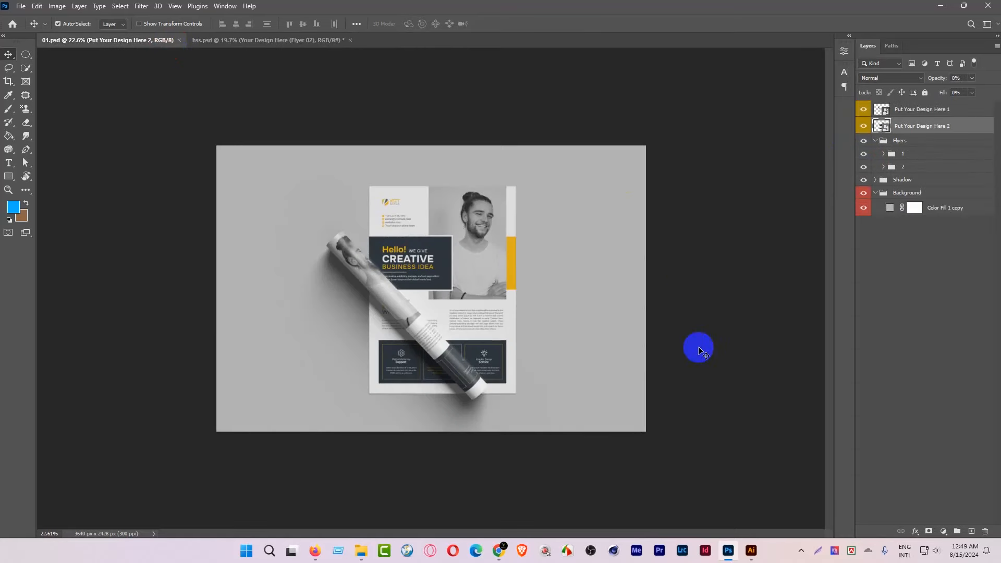
{"action": "double_click", "coordinate": [890, 209]}
{"action": "left_click_drag", "start_coordinate": [872, 331], "coordinate": [847, 331]}
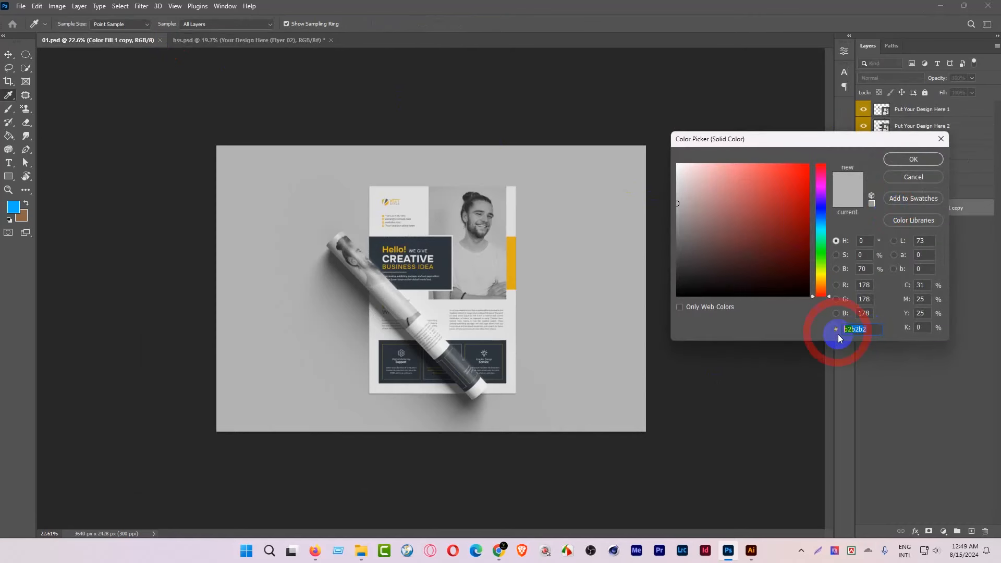
{"action": "key", "text": "ctrl+c"}
{"action": "left_click", "coordinate": [919, 162]}
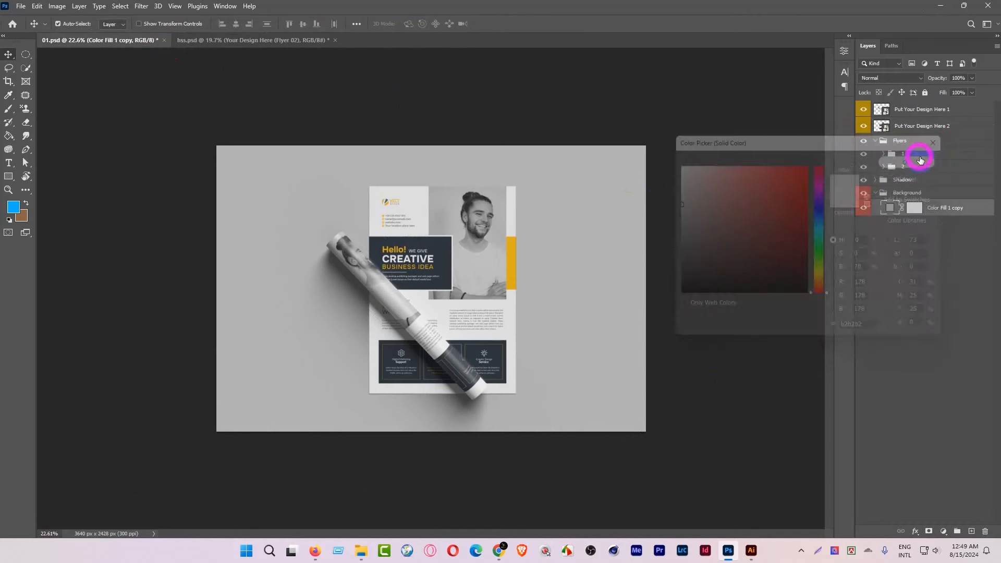
Recolour the Color background layer of hss.psd to the copied grey, #b2b2b2
{"action": "left_click", "coordinate": [268, 40]}
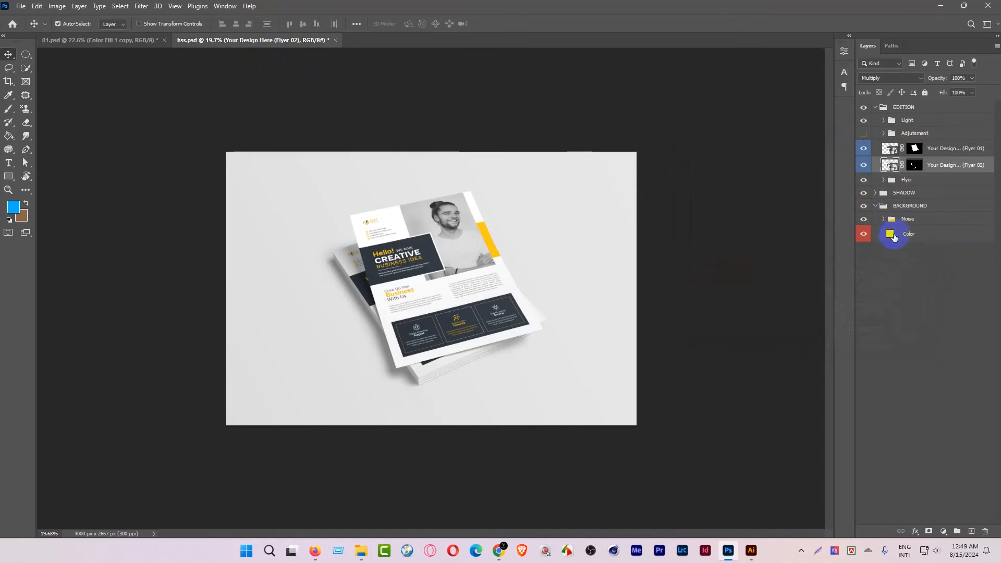
{"action": "double_click", "coordinate": [894, 237]}
{"action": "double_click", "coordinate": [859, 337]}
{"action": "key", "text": "ctrl+v"}
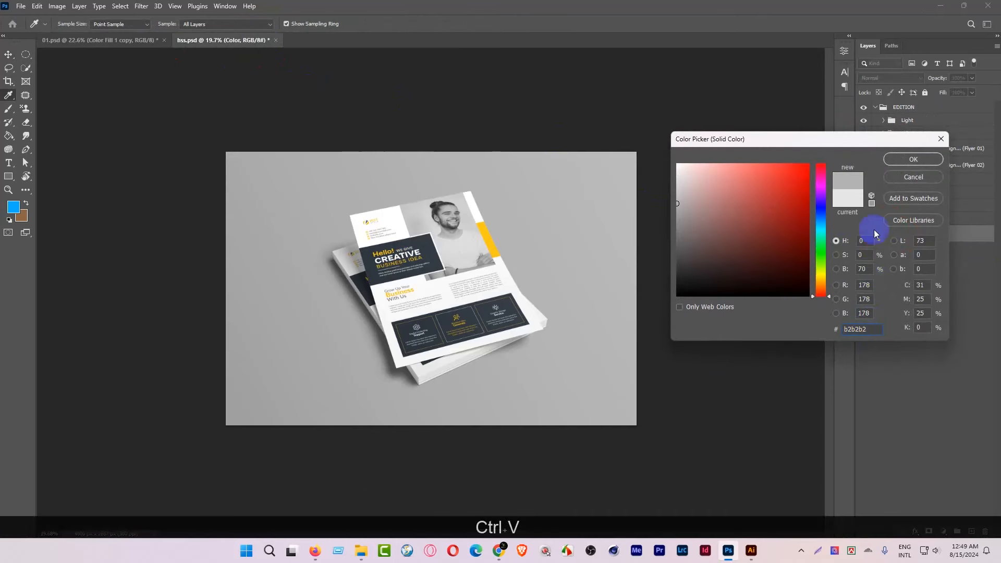
{"action": "left_click", "coordinate": [914, 159]}
Inspect the recoloured hss.psd mockup up close and compare it with the 01.psd mockup
{"action": "key", "text": "ctrl+plus"}
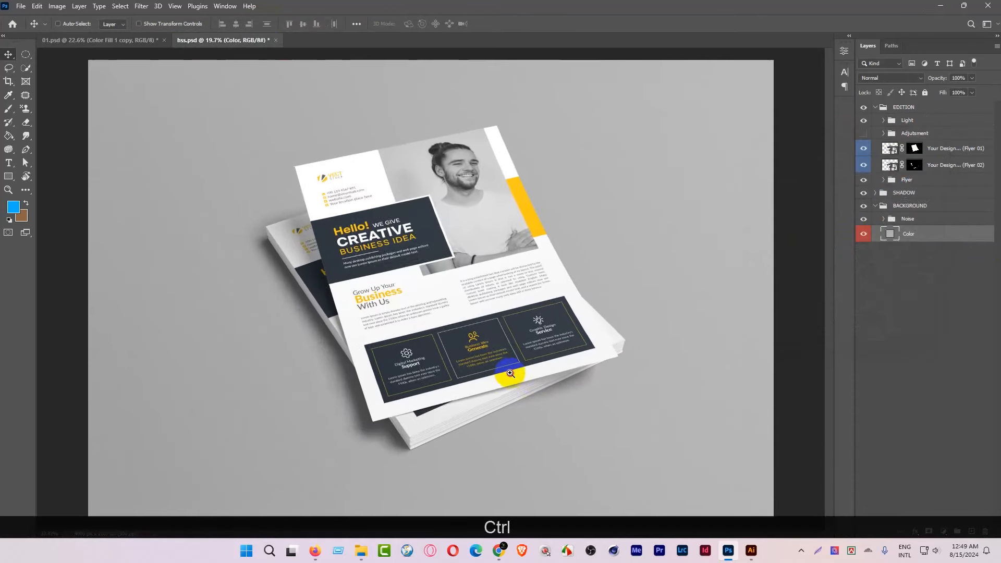
{"action": "left_click_drag", "start_coordinate": [510, 373], "coordinate": [505, 372]}
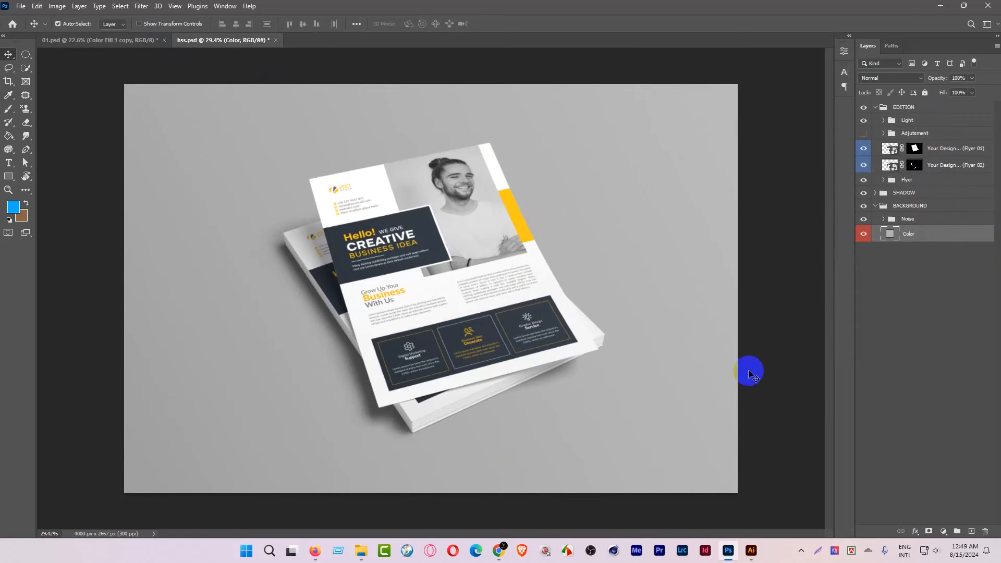
{"action": "left_click", "coordinate": [120, 42]}
{"action": "left_click_drag", "start_coordinate": [420, 196], "coordinate": [505, 235]}
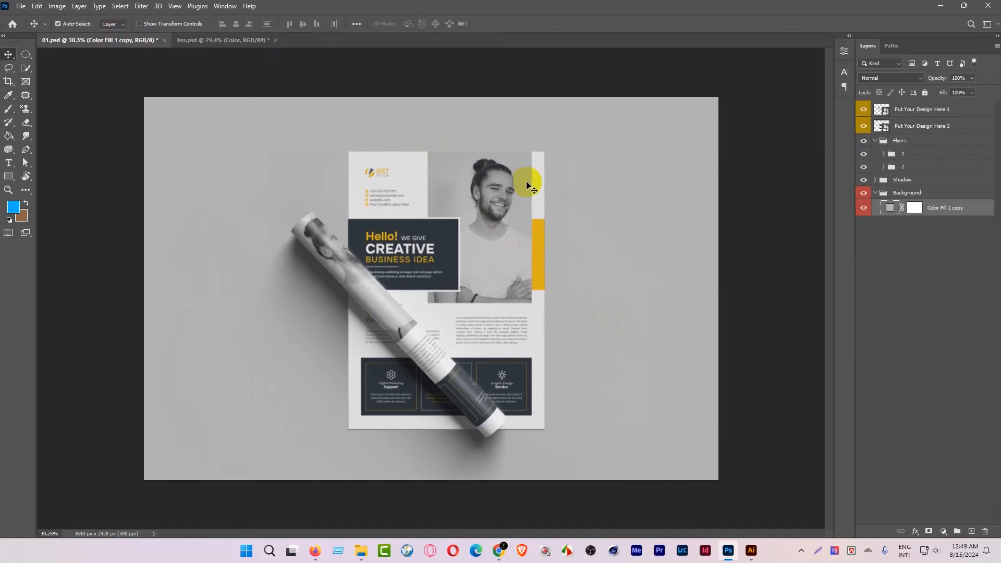
Lighten the Color Fill 1 copy background layer of 01.psd to #cccccc and copy its hex code
{"action": "double_click", "coordinate": [890, 209]}
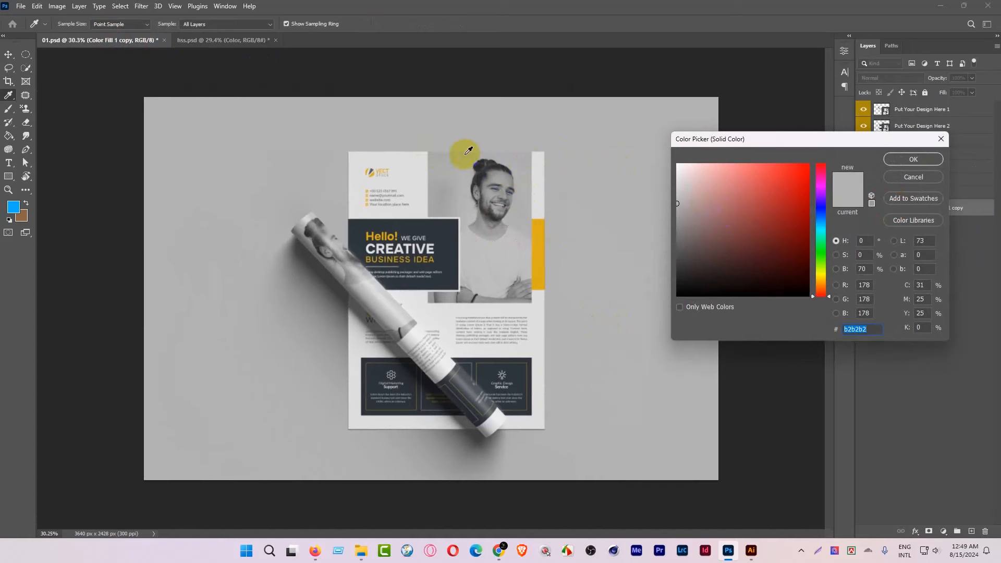
{"action": "left_click", "coordinate": [675, 193]}
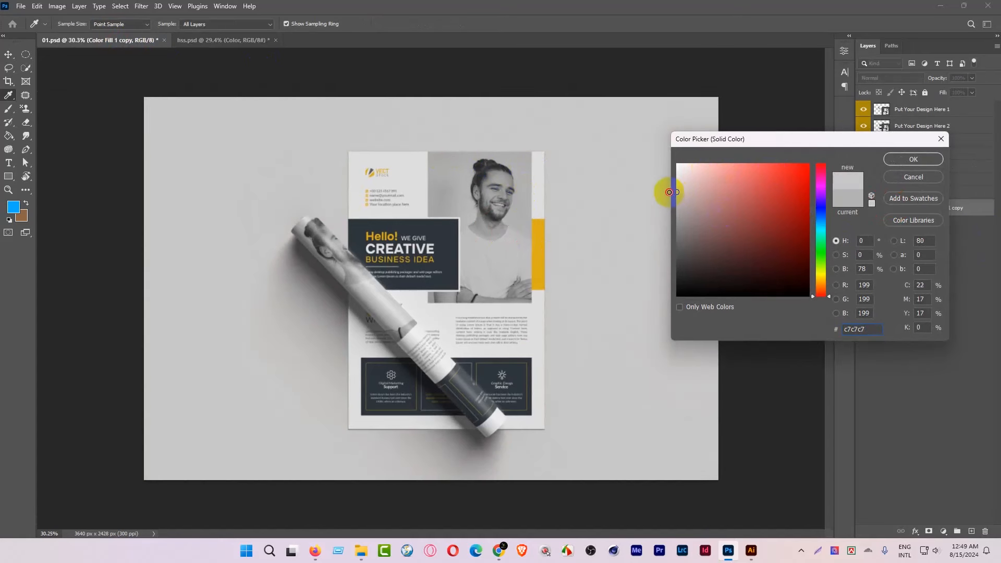
{"action": "left_click", "coordinate": [863, 329]}
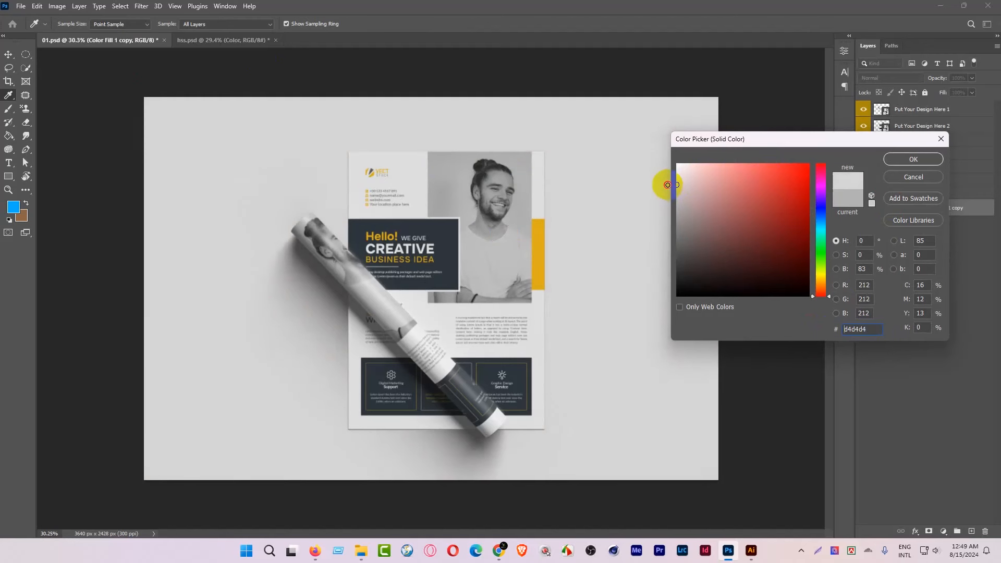
{"action": "left_click_drag", "start_coordinate": [667, 185], "coordinate": [664, 191]}
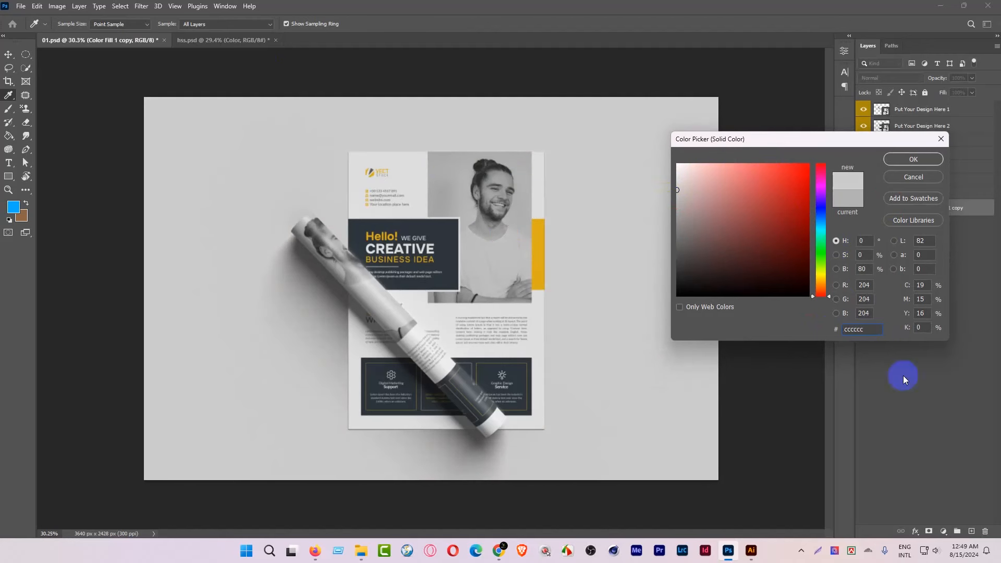
{"action": "key", "text": "ctrl+c"}
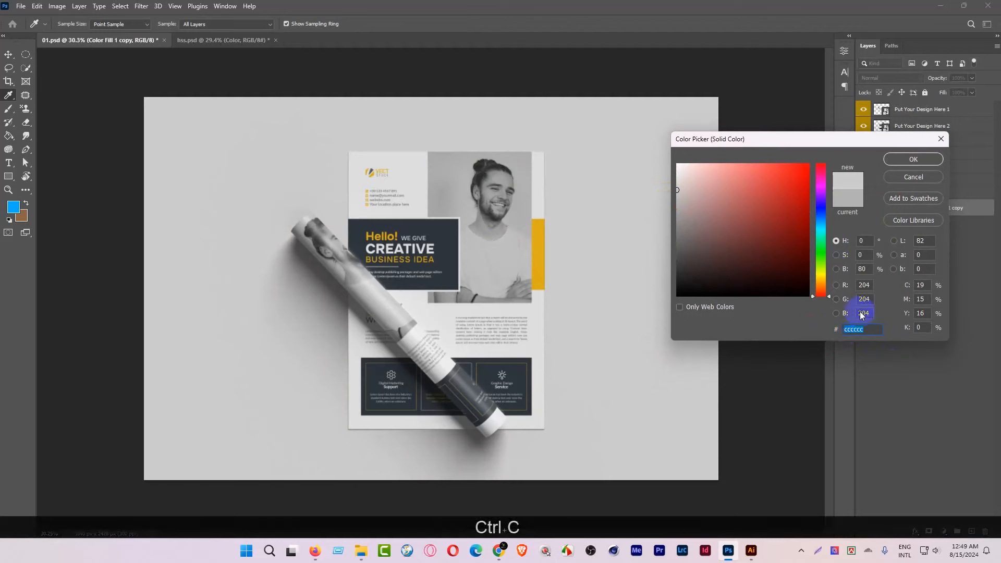
{"action": "left_click", "coordinate": [910, 160]}
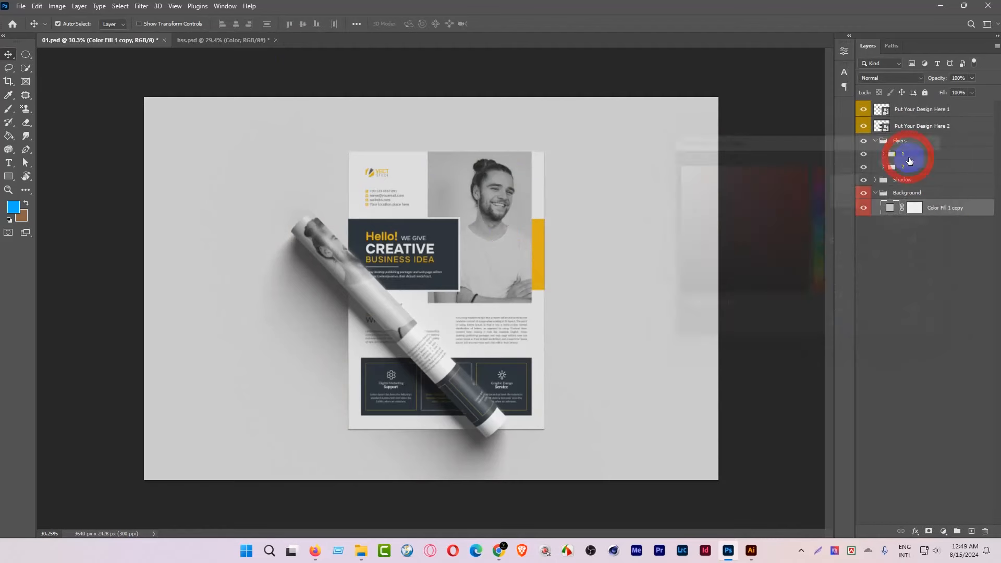
Recolour the Color background layer of hss.psd with the copied light grey, #cccccc
{"action": "left_click", "coordinate": [252, 41]}
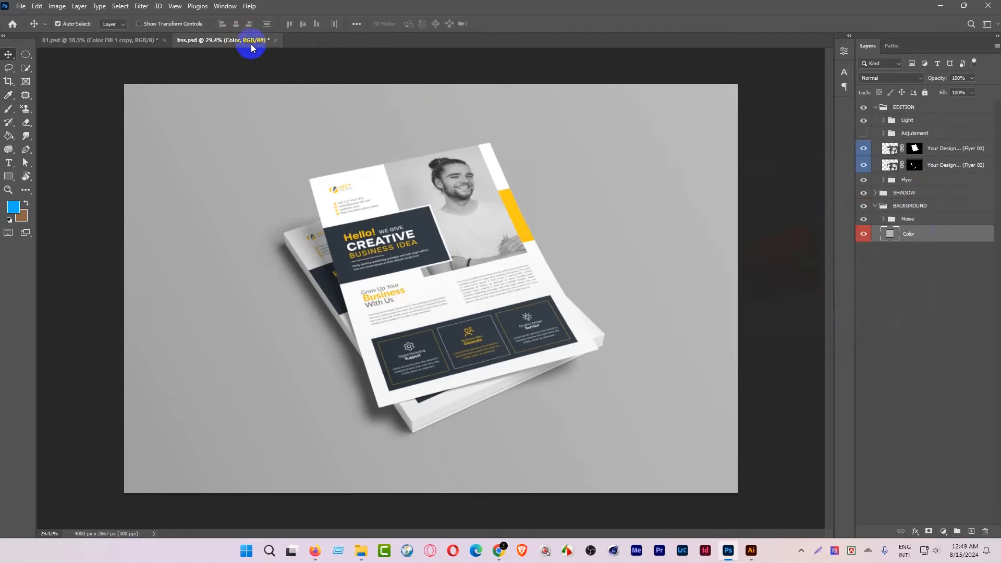
{"action": "double_click", "coordinate": [890, 234]}
{"action": "key", "text": "ctrl+v"}
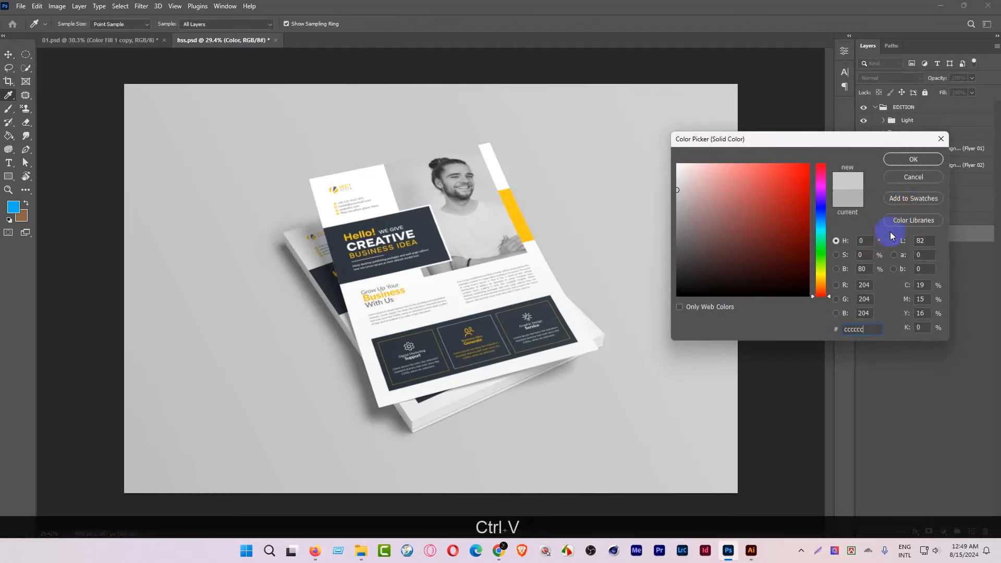
{"action": "left_click", "coordinate": [913, 160]}
Set the canvas size of hss.psd to 3640 pixels wide and 2428 pixels high, anchored at the centre
{"action": "scroll", "coordinate": [348, 208], "scroll_direction": "down", "scroll_amount": 2}
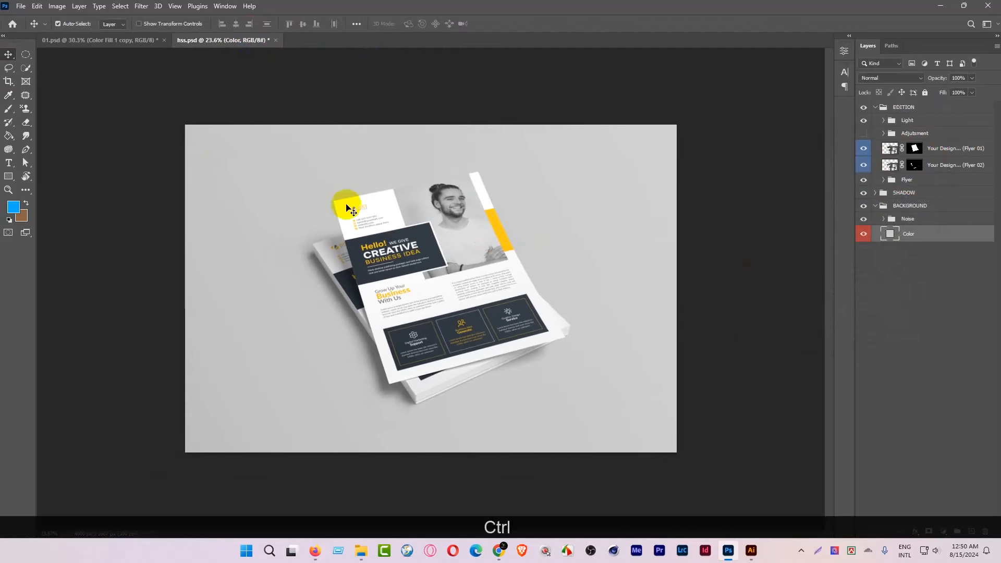
{"action": "left_click", "coordinate": [56, 6]}
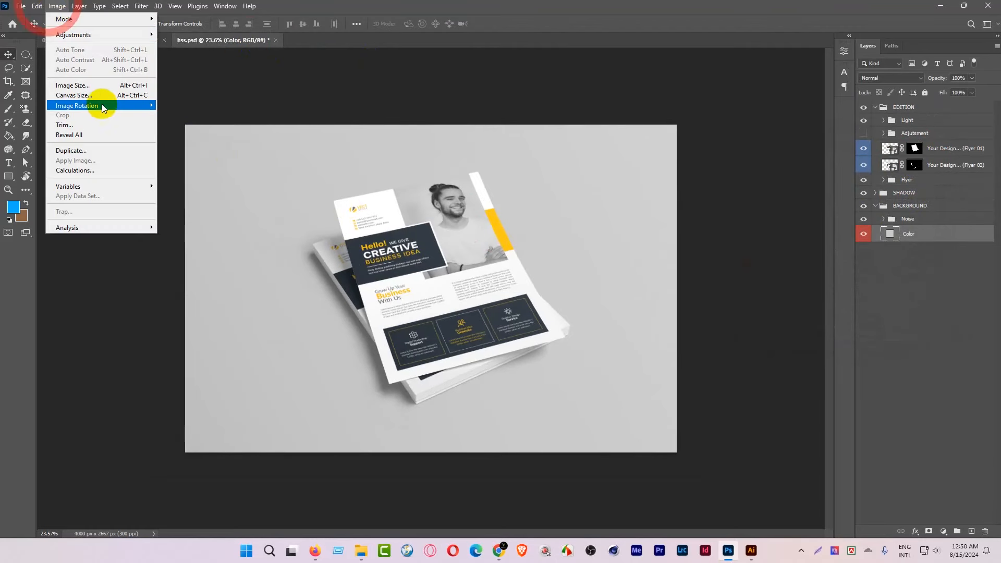
{"action": "left_click", "coordinate": [99, 95]}
{"action": "left_click", "coordinate": [459, 199]}
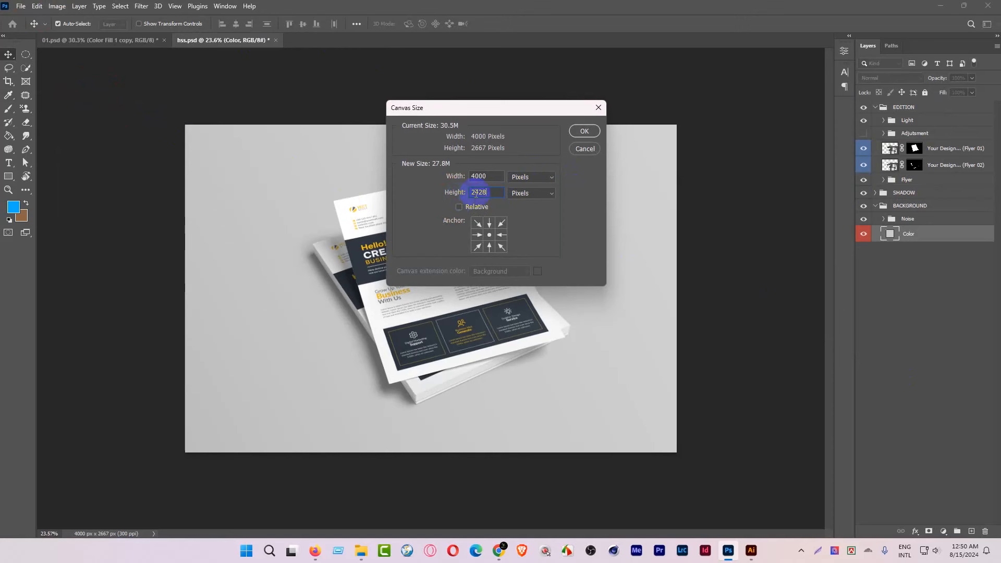
{"action": "left_click", "coordinate": [451, 177]}
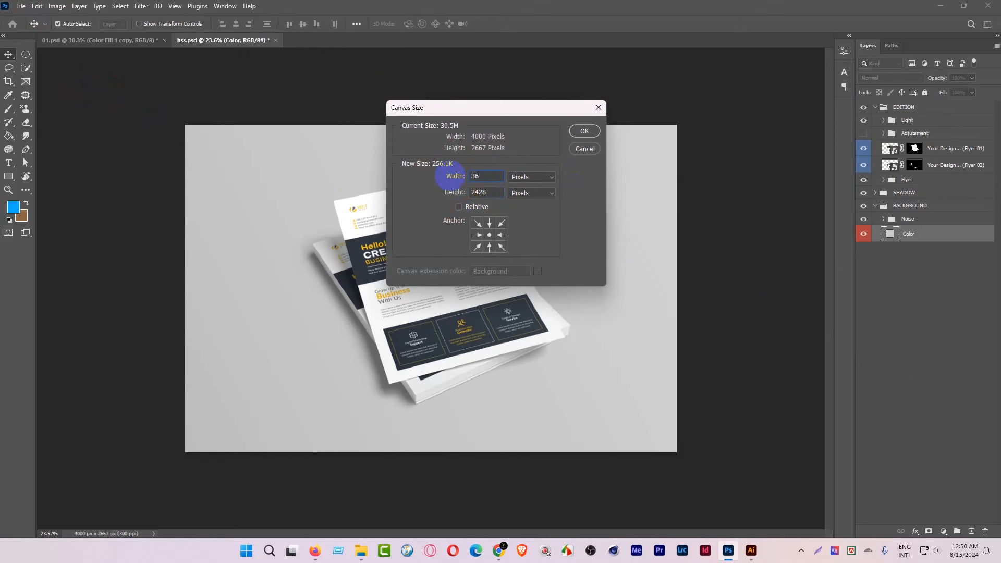
{"action": "left_click", "coordinate": [581, 132]}
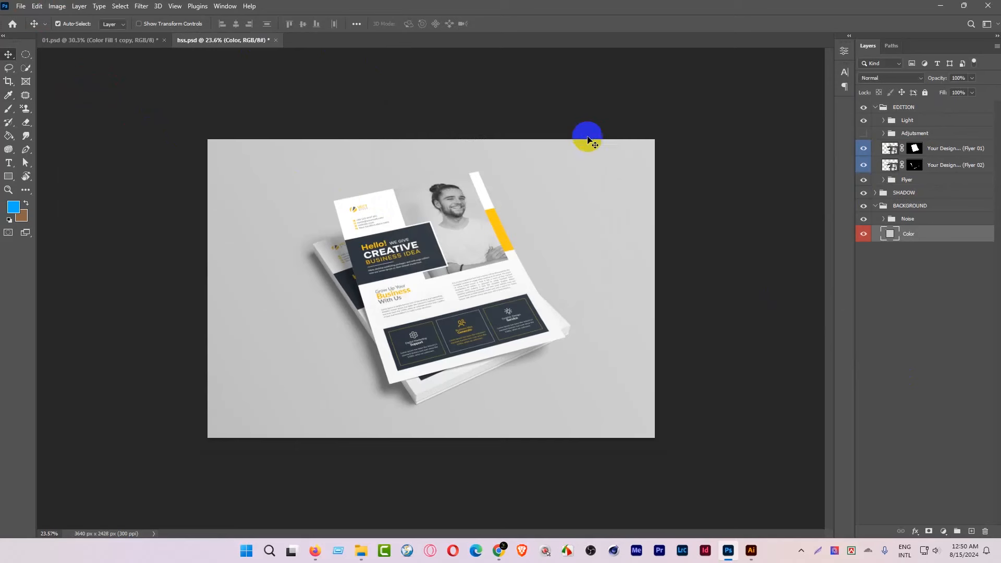
Select everything from the EDITION group through the Color layer and scale it down slightly towards the new canvas size
{"action": "left_click", "coordinate": [916, 107]}
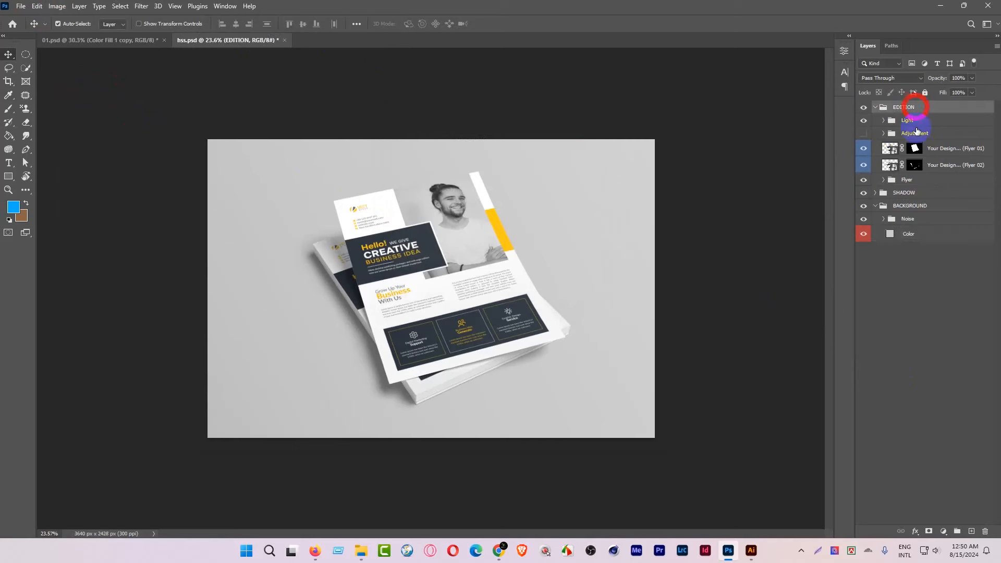
{"action": "left_click", "coordinate": [919, 233], "text": "shift"}
{"action": "key", "text": "ctrl+t"}
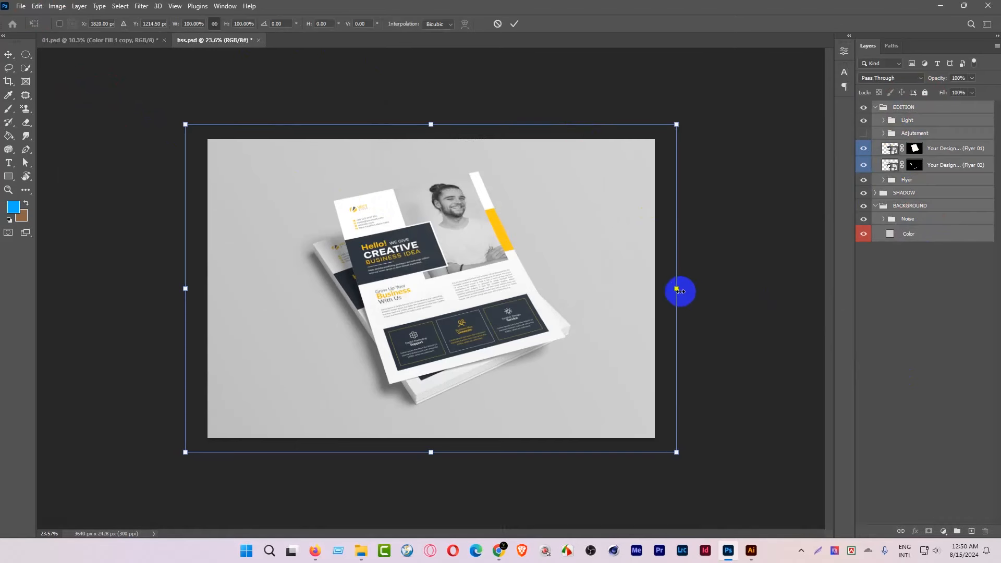
{"action": "mouse_move", "coordinate": [677, 290]}
{"action": "left_mouse_down"}
{"action": "mouse_move", "coordinate": [627, 293]}
{"action": "mouse_move", "coordinate": [667, 296]}
{"action": "left_mouse_up"}
{"action": "left_click", "coordinate": [514, 24]}
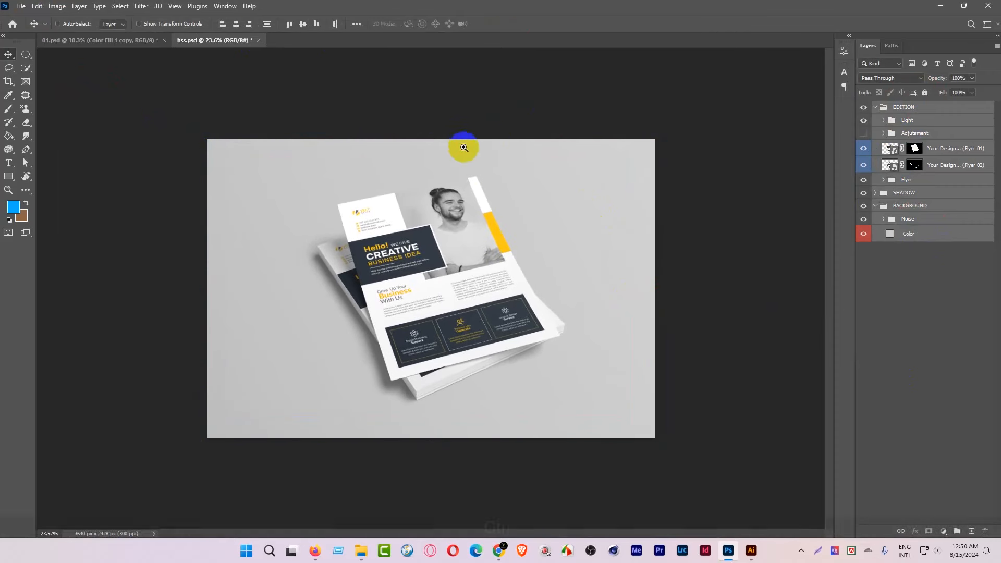
Lighten the Color background layer of hss.psd to #d8d8d8
{"action": "key", "text": "ctrl+plus"}
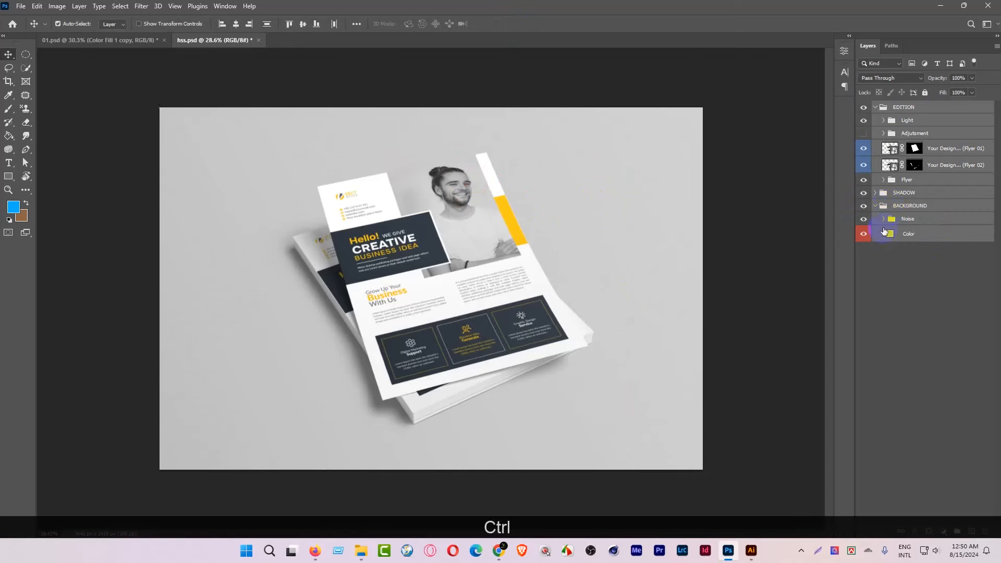
{"action": "left_click", "coordinate": [889, 233]}
{"action": "double_click", "coordinate": [889, 234]}
{"action": "left_click_drag", "start_coordinate": [689, 180], "coordinate": [666, 184]}
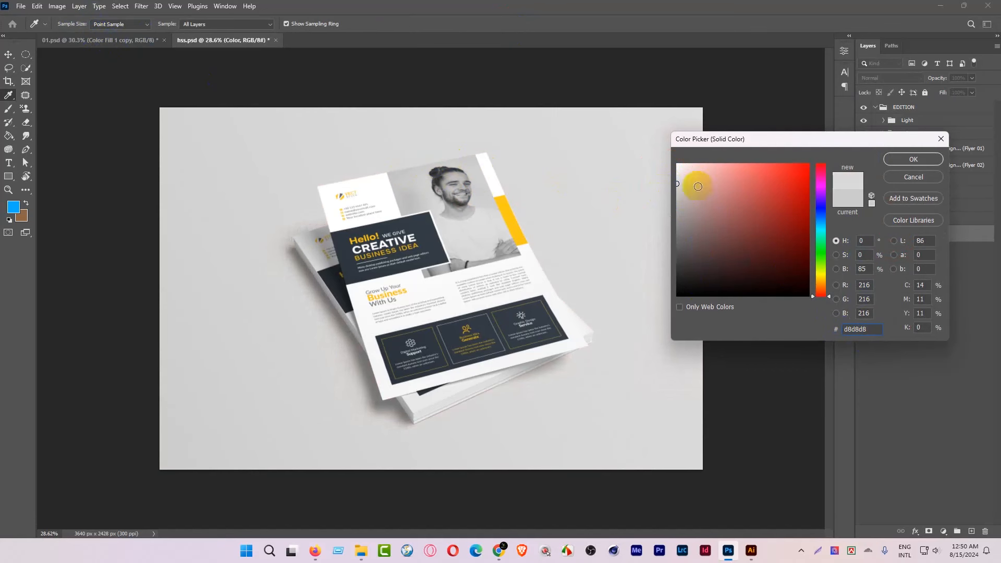
Set the mockup background's solid color to #dbdbdb and compare the look with the 01.psd mockup
{"action": "left_click", "coordinate": [662, 182]}
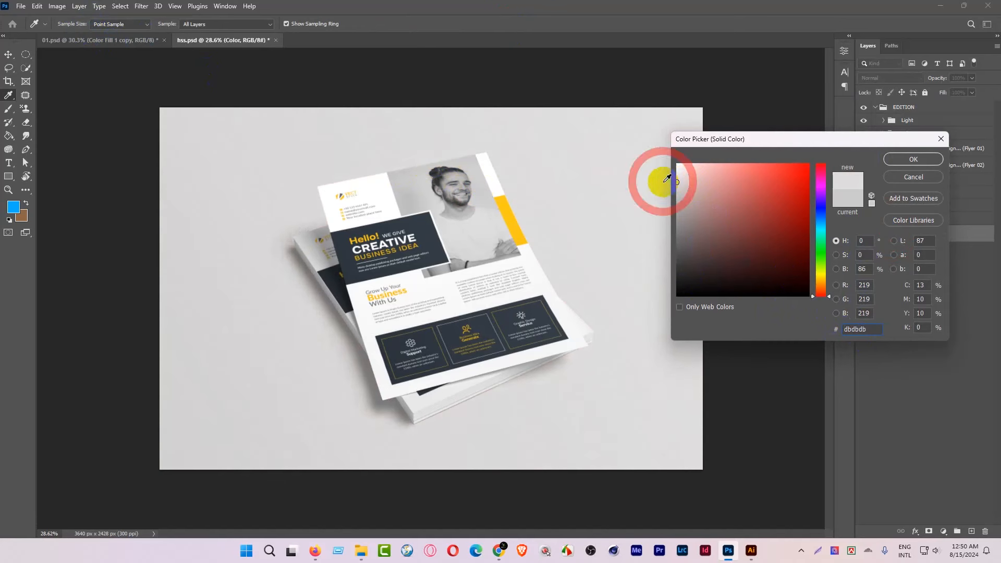
{"action": "left_click", "coordinate": [897, 159]}
{"action": "left_click", "coordinate": [121, 41]}
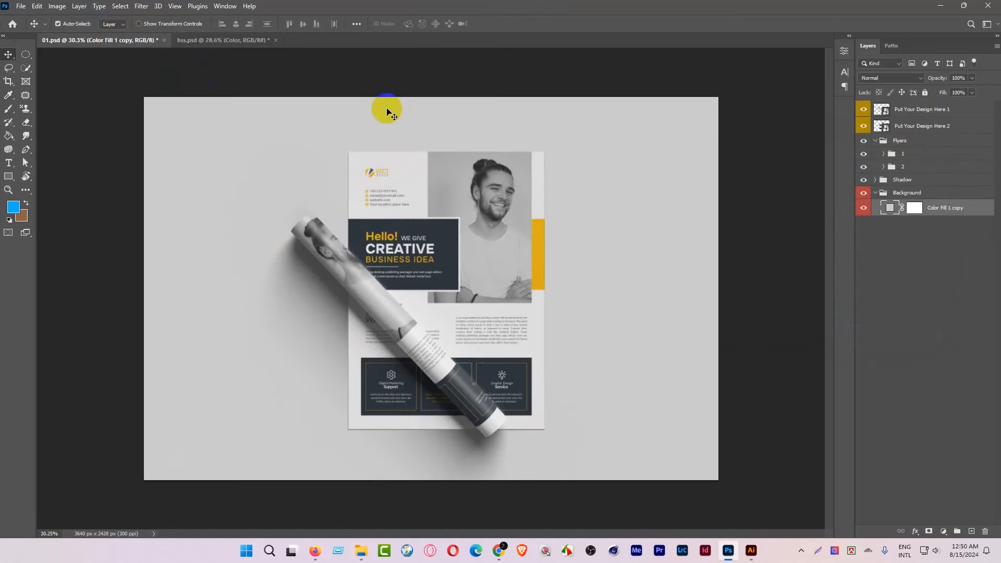
{"action": "left_click", "coordinate": [750, 335]}
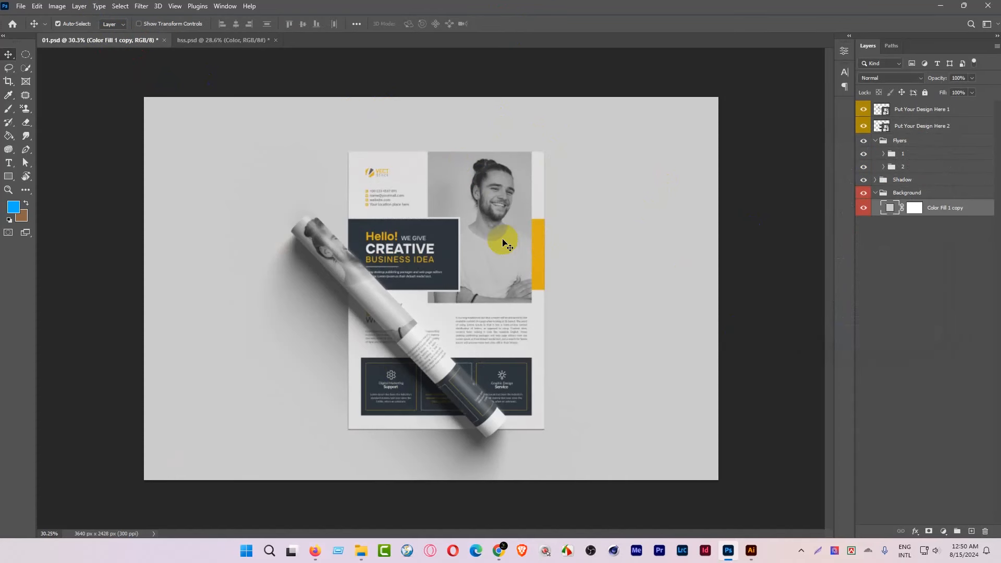
{"action": "left_click", "coordinate": [194, 42]}
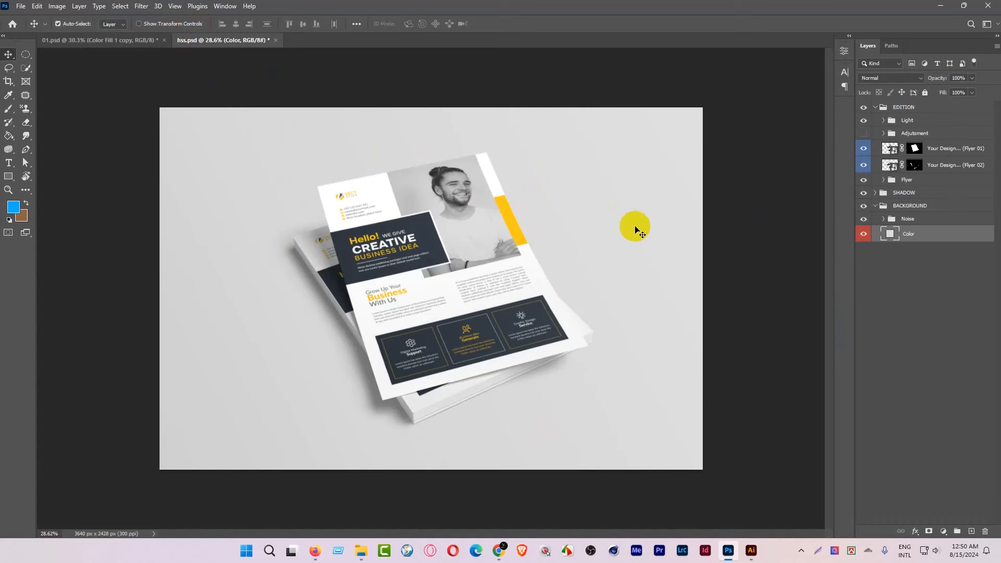
Save the stacked flyer mockup as a Photoshop file named 02 in the Ready Design folder
{"action": "key", "text": "ctrl+shift+s"}
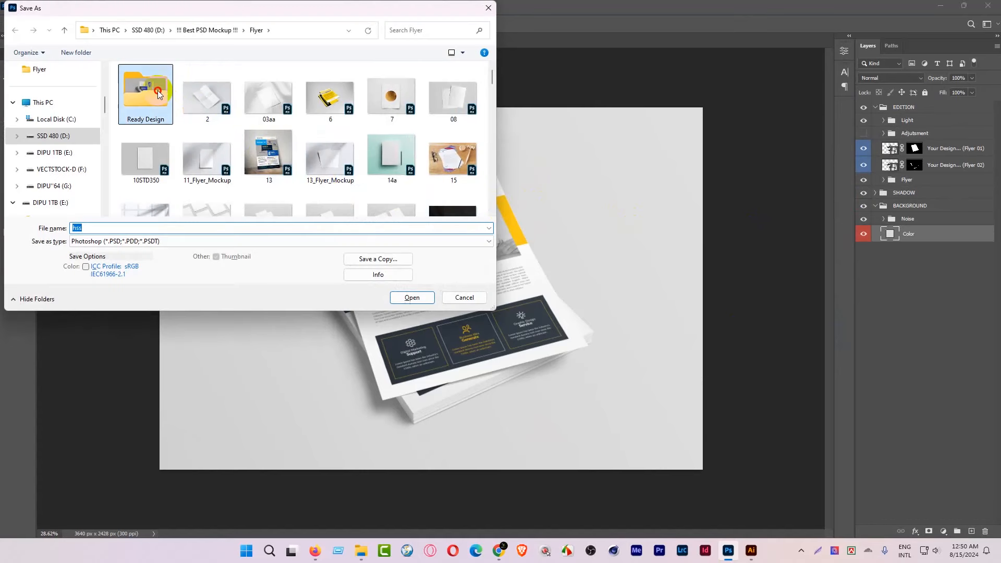
{"action": "double_click", "coordinate": [158, 92]}
{"action": "left_click", "coordinate": [283, 230]}
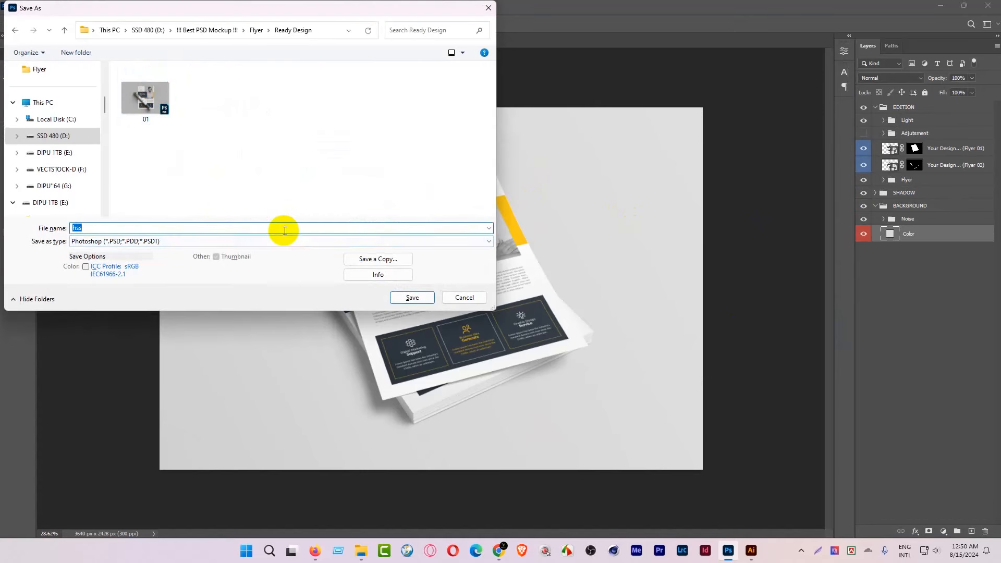
{"action": "type", "text": "02"}
{"action": "left_click", "coordinate": [412, 299]}
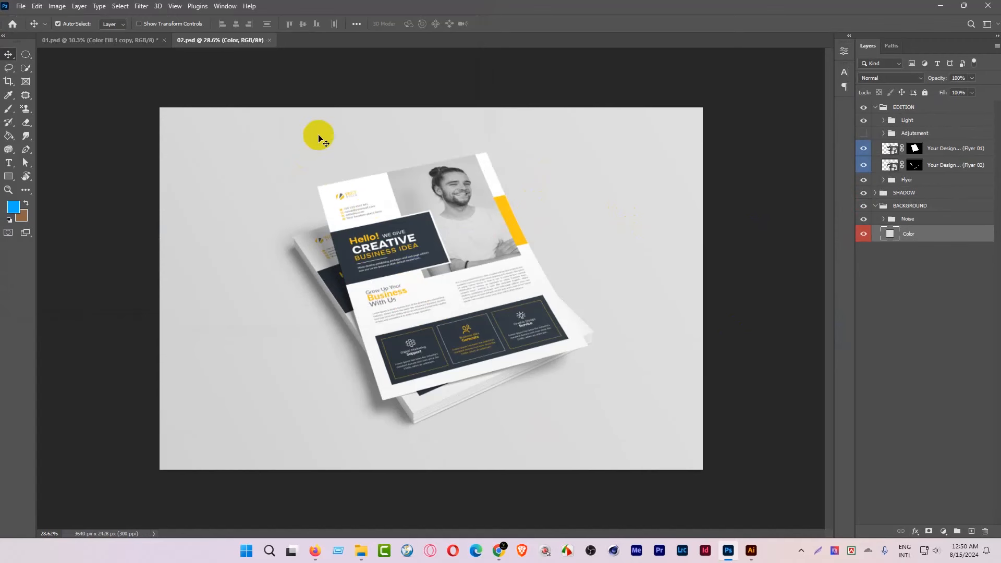
Export the mockup with Save for Web as a quality 100 JPEG named 02 in the Ready Design folder
{"action": "key", "text": "ctrl+alt+shift+s"}
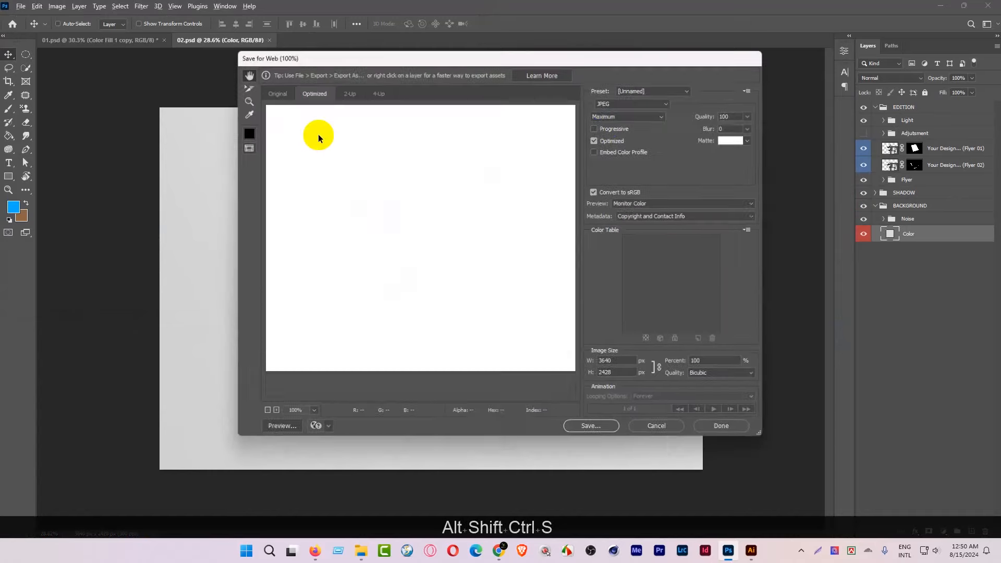
{"action": "left_click", "coordinate": [668, 431]}
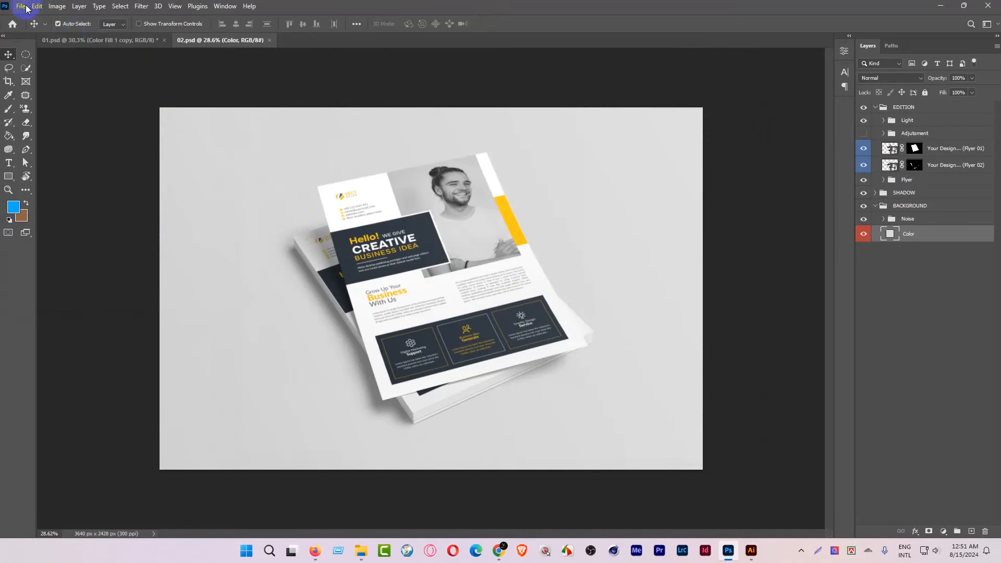
{"action": "left_click", "coordinate": [25, 7]}
{"action": "mouse_move", "coordinate": [96, 170]}
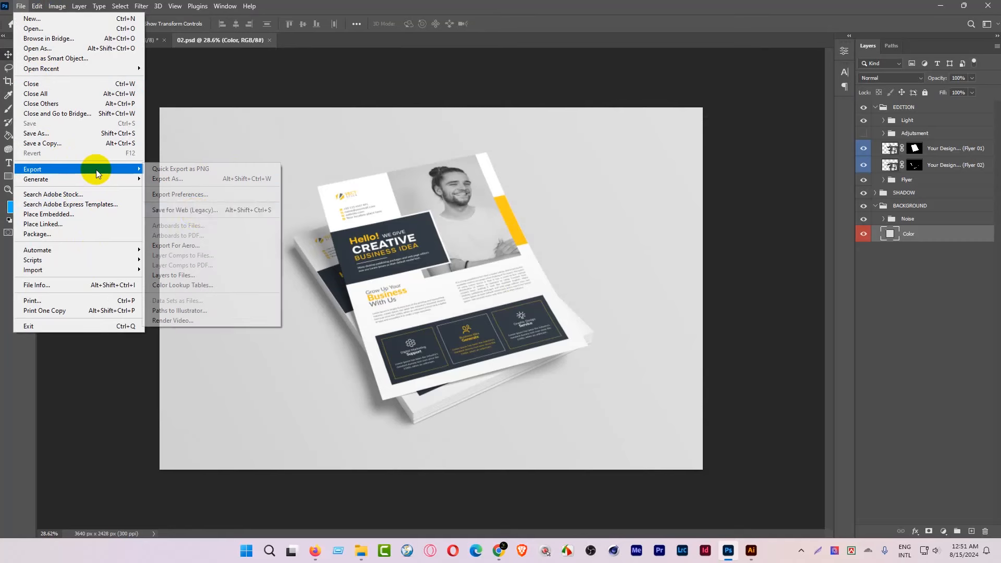
{"action": "left_click", "coordinate": [245, 210]}
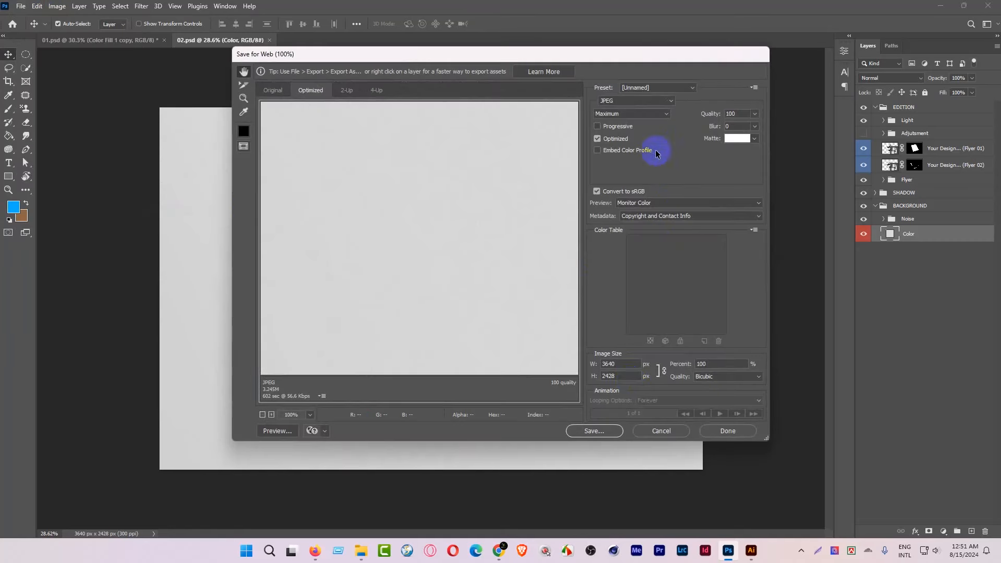
{"action": "left_click", "coordinate": [606, 431]}
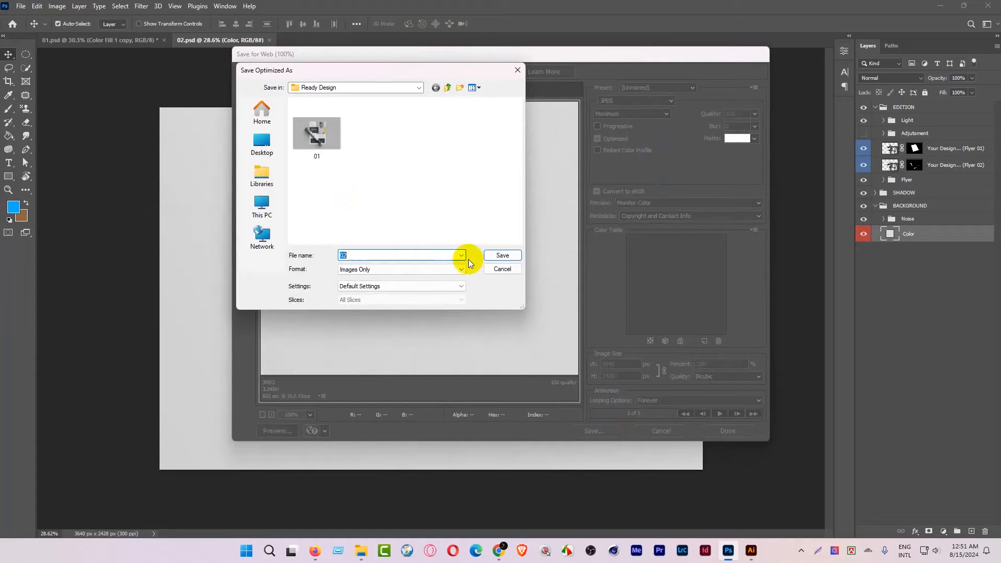
{"action": "left_click", "coordinate": [503, 255]}
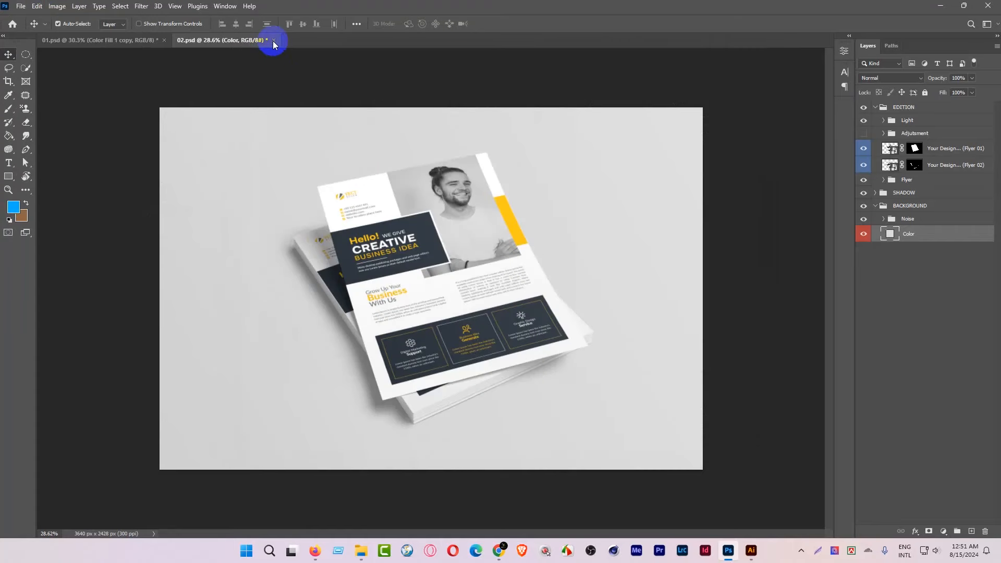
Switch to File Explorer and preview various PSD mockups in the Flyer folder to find another suitable one
{"action": "left_click", "coordinate": [365, 551]}
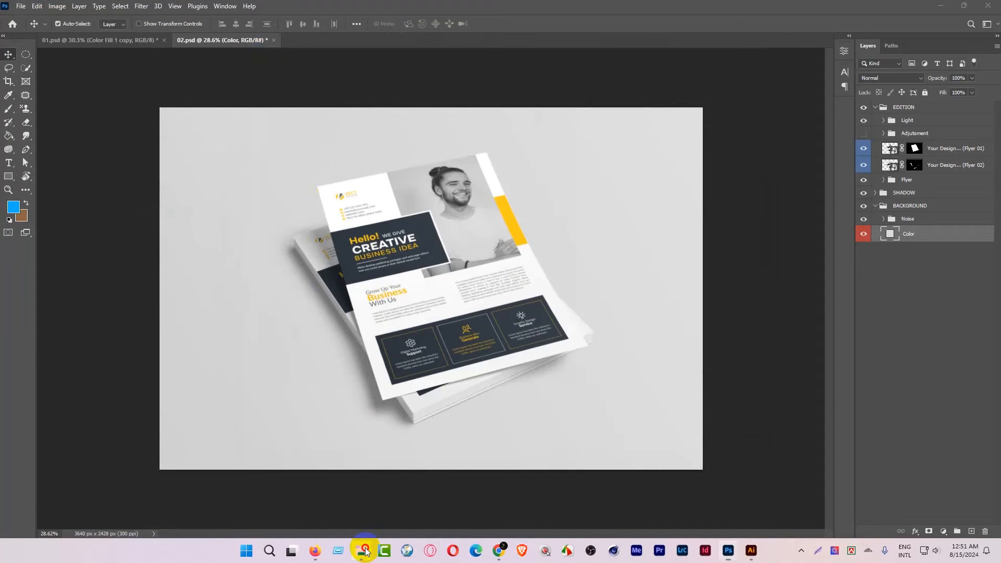
{"action": "left_click", "coordinate": [485, 308]}
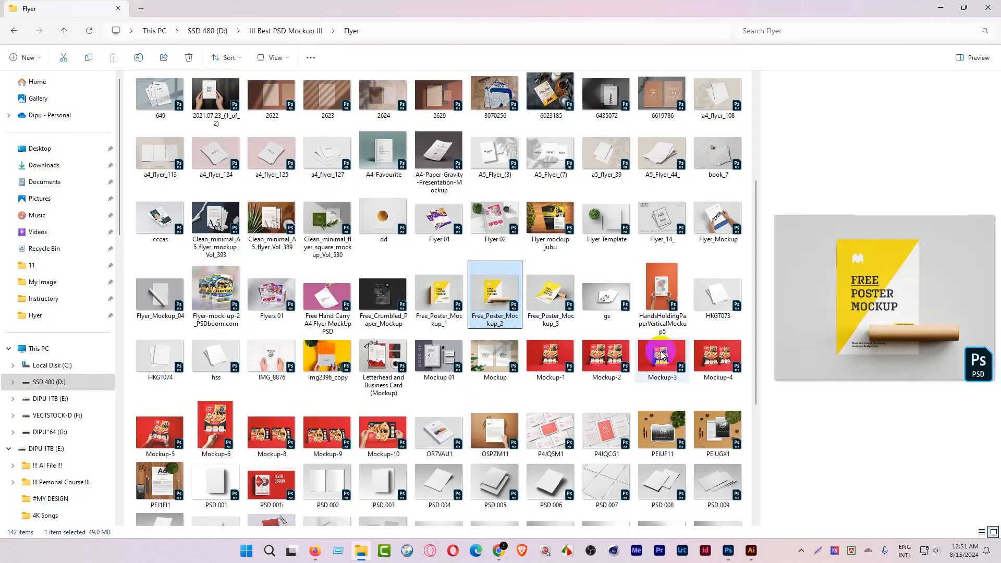
{"action": "left_click", "coordinate": [662, 295]}
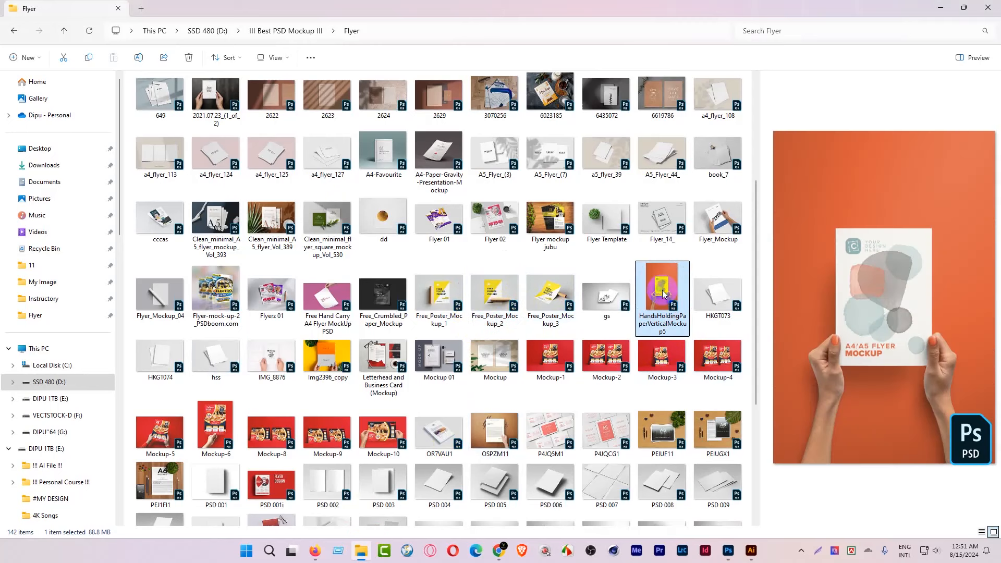
{"action": "left_click", "coordinate": [727, 217]}
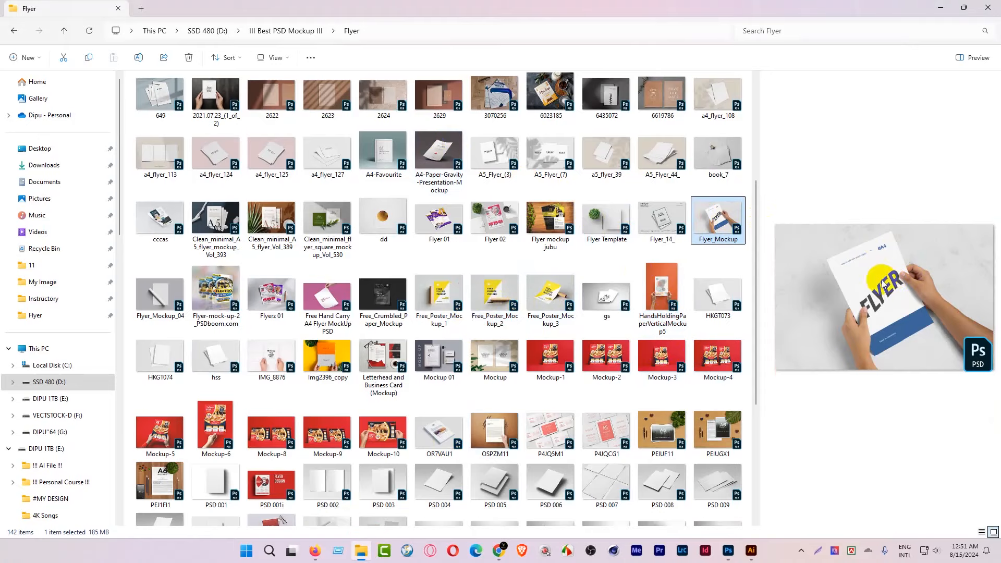
{"action": "scroll", "coordinate": [615, 331], "scroll_direction": "down", "scroll_amount": 3}
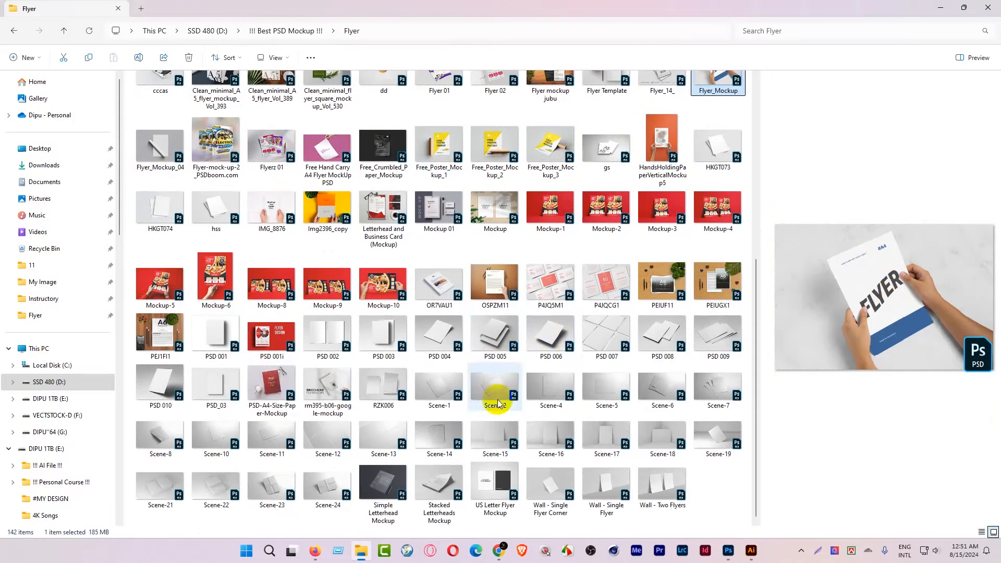
{"action": "left_click", "coordinate": [447, 484]}
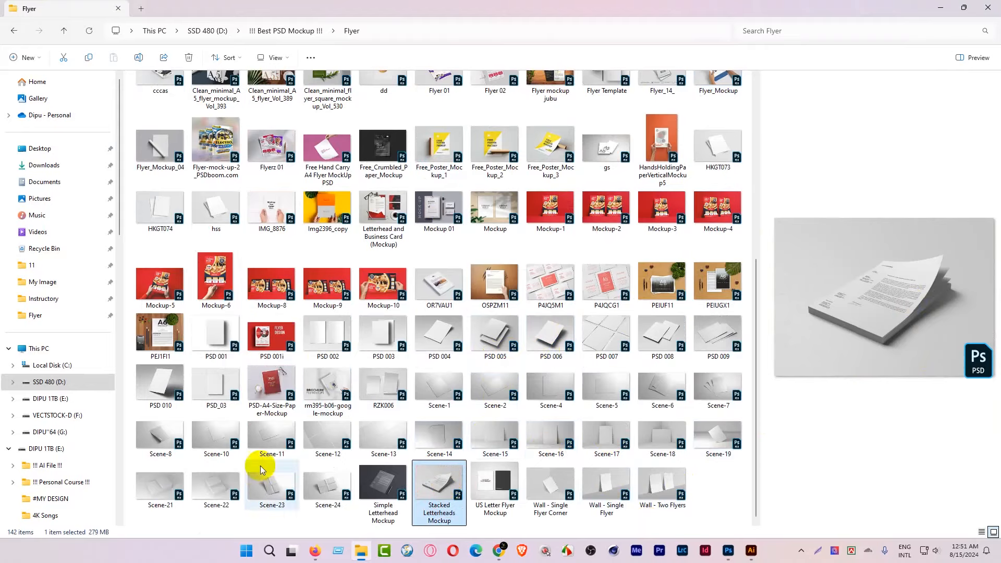
{"action": "scroll", "coordinate": [287, 402], "scroll_direction": "up", "scroll_amount": 7}
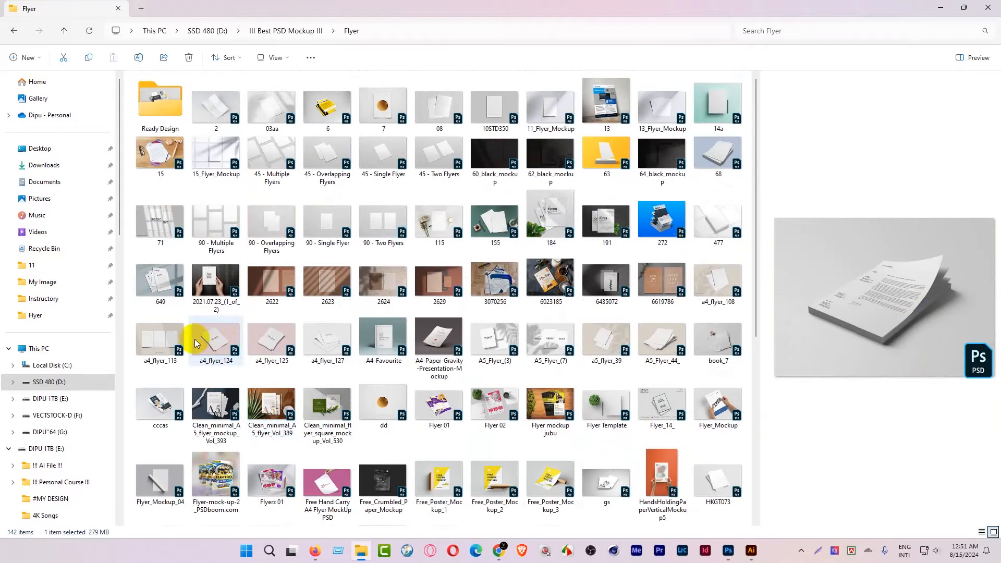
{"action": "left_click", "coordinate": [151, 280]}
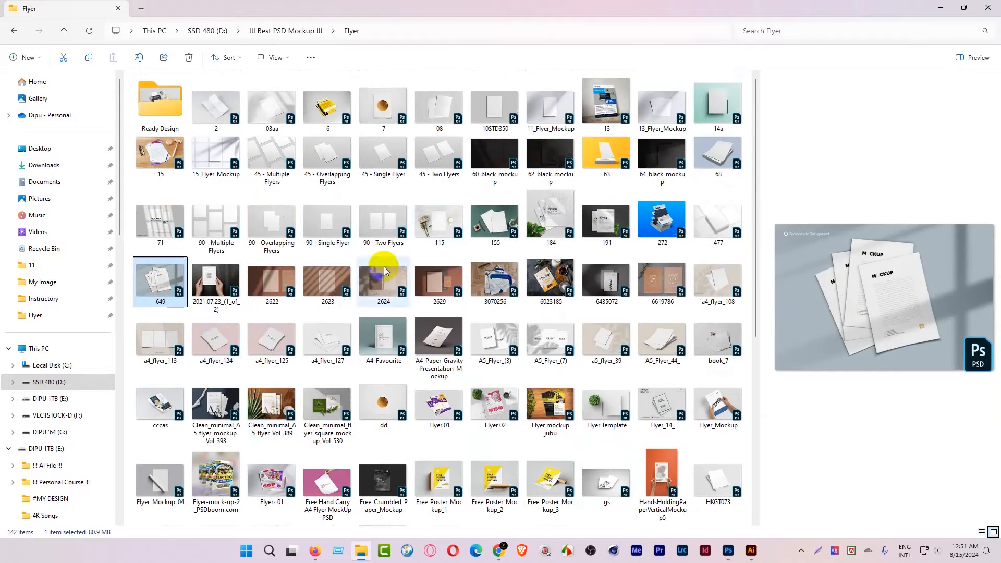
{"action": "left_click", "coordinate": [215, 151]}
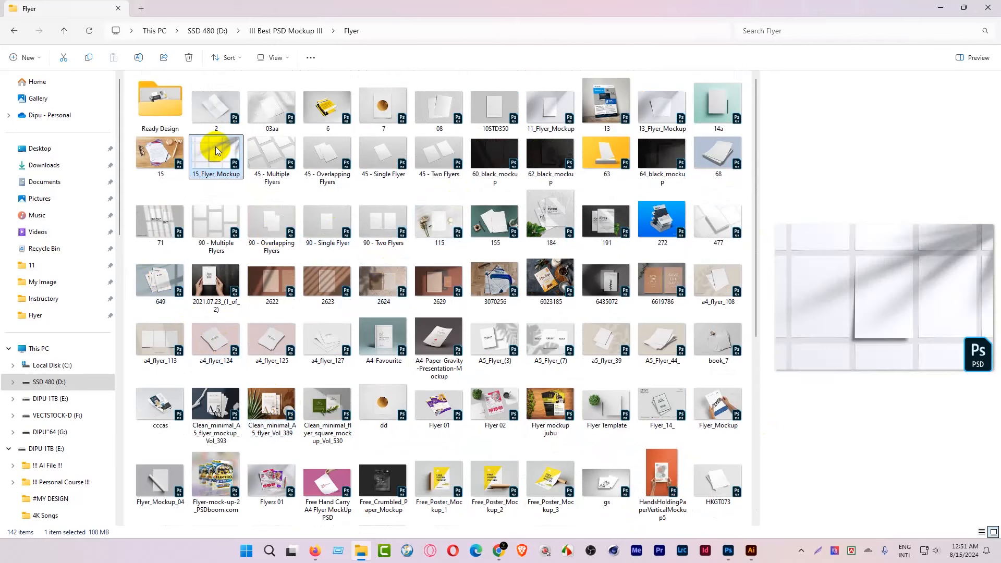
{"action": "left_click", "coordinate": [383, 219]}
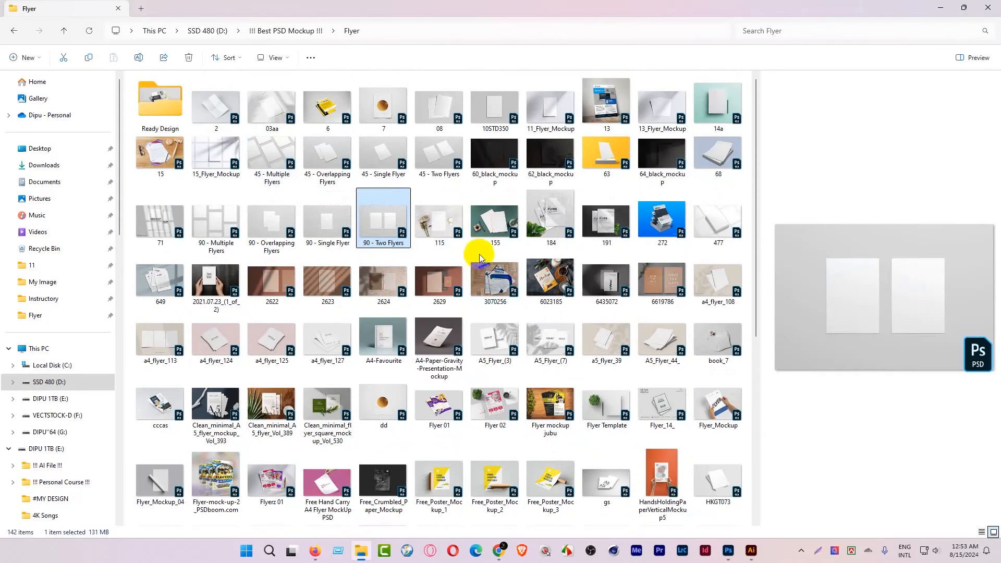
Open the 14a mockup from the Flyer folder in Photoshop
{"action": "left_click", "coordinate": [717, 113]}
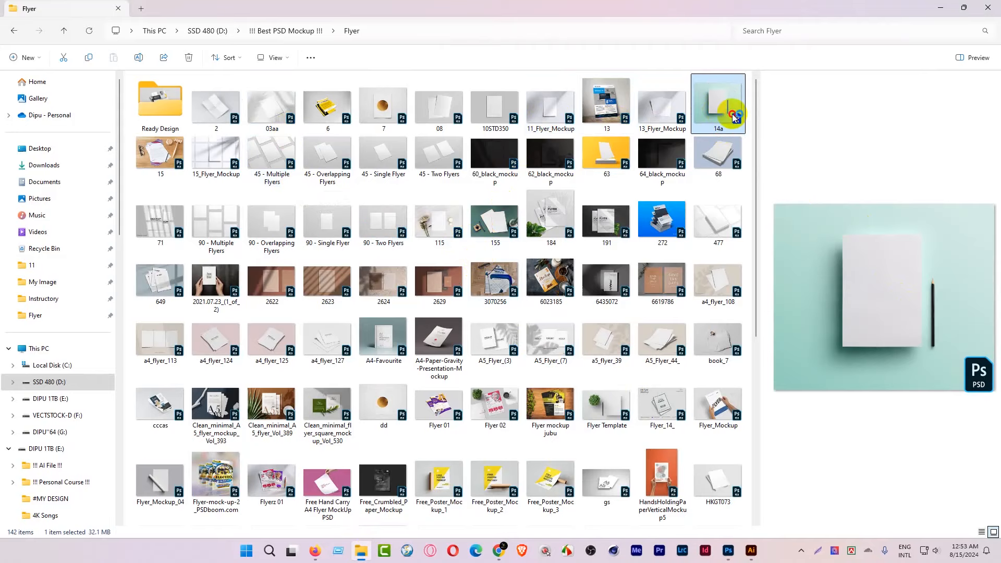
{"action": "double_click", "coordinate": [732, 114]}
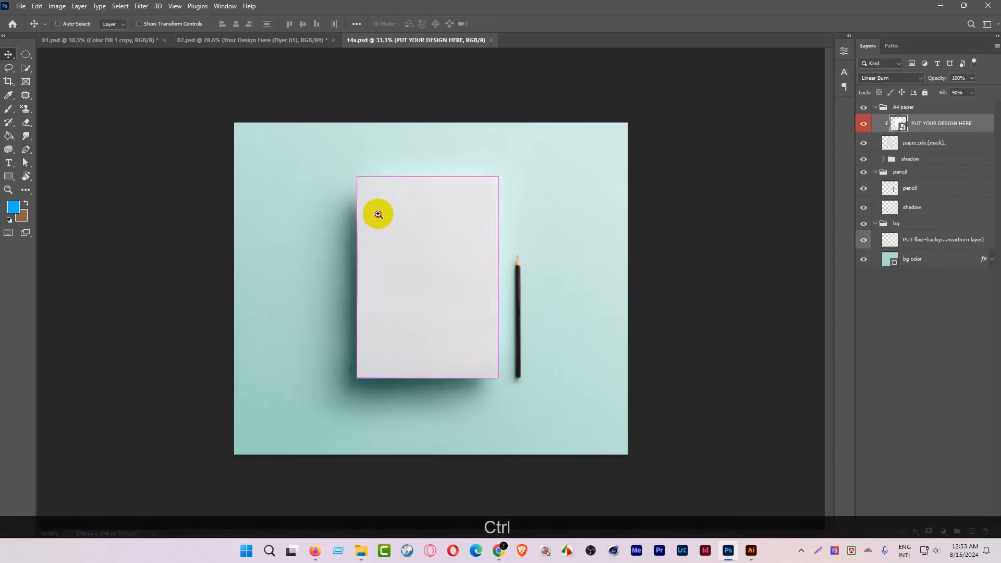
{"action": "left_click_drag", "start_coordinate": [378, 214], "coordinate": [374, 212]}
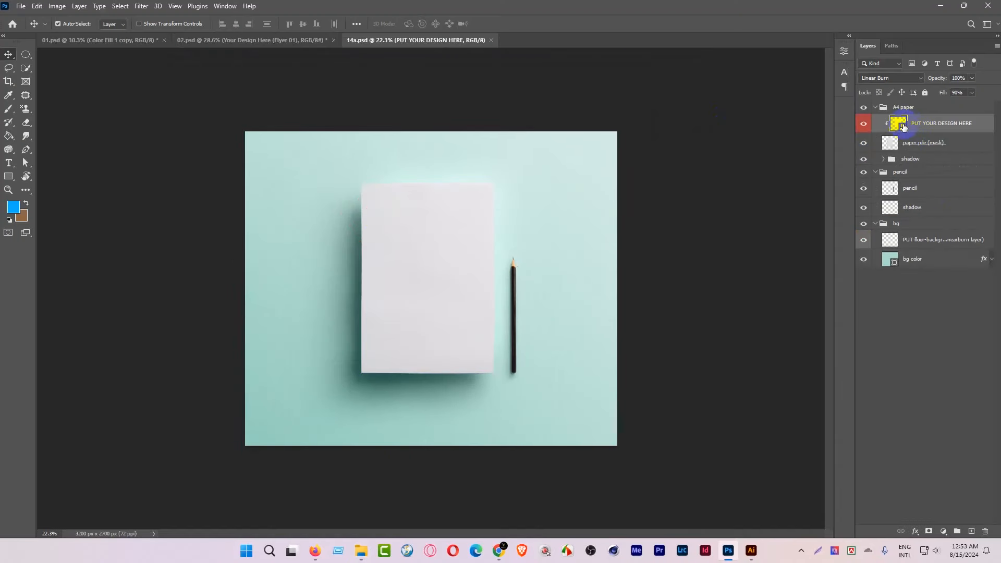
Paste the copied flyer design into the PUT YOUR DESIGN HERE smart object, align it with the page, and close it with changes saved
{"action": "double_click", "coordinate": [902, 126]}
{"action": "key", "text": "ctrl+v"}
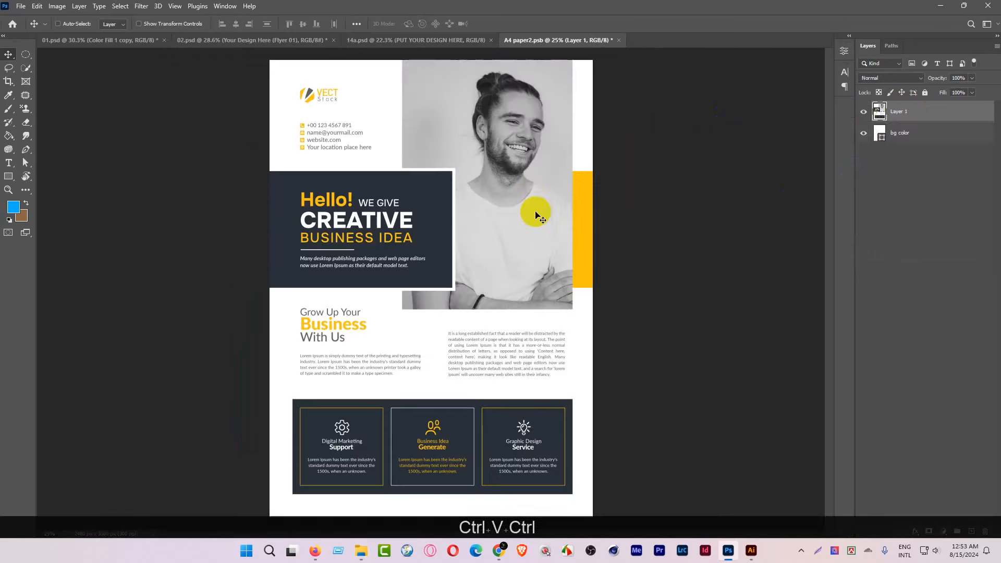
{"action": "key", "text": "ctrl+t"}
{"action": "left_click_drag", "start_coordinate": [548, 281], "coordinate": [546, 281]}
{"action": "left_click", "coordinate": [514, 24]}
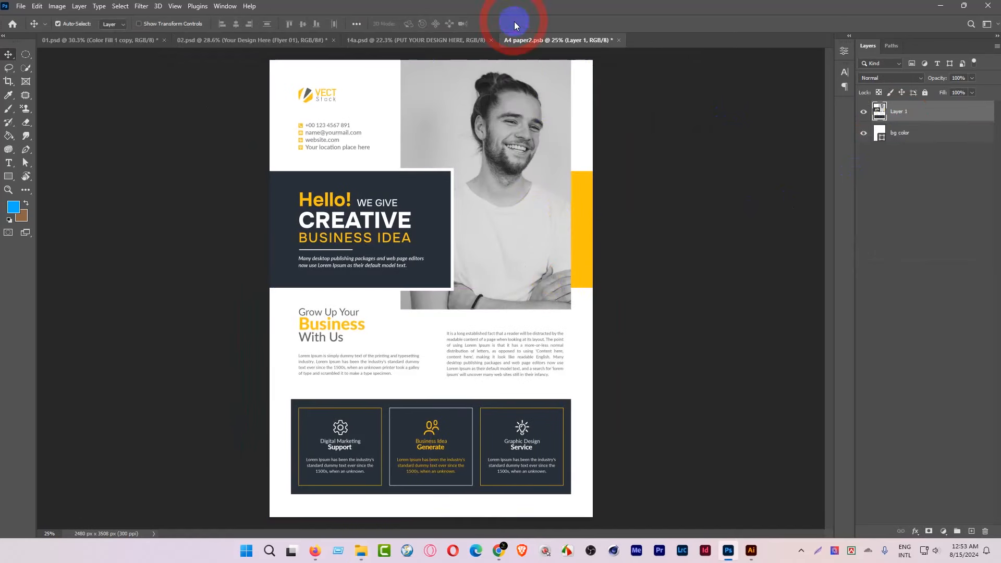
{"action": "left_click", "coordinate": [619, 40]}
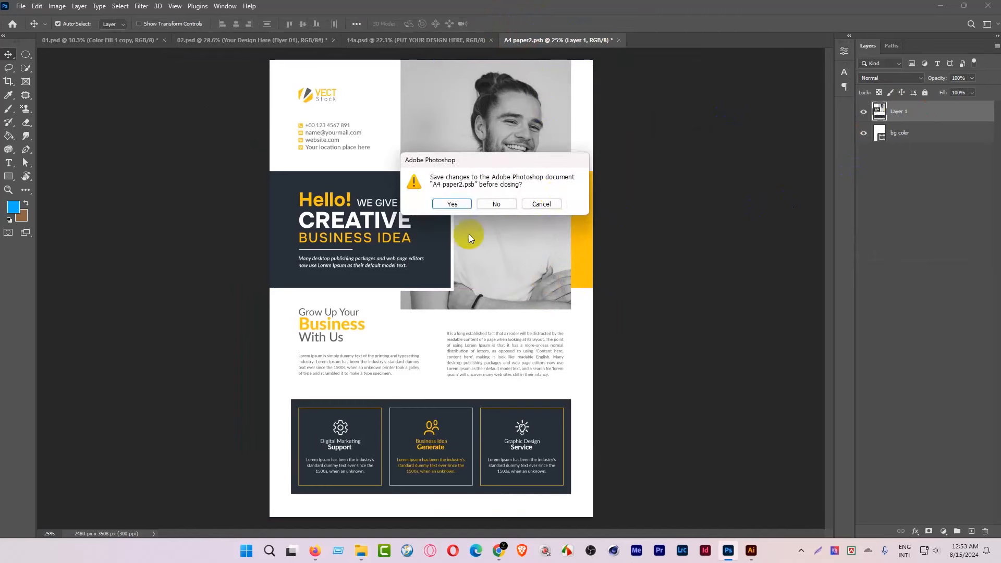
{"action": "left_click", "coordinate": [449, 205]}
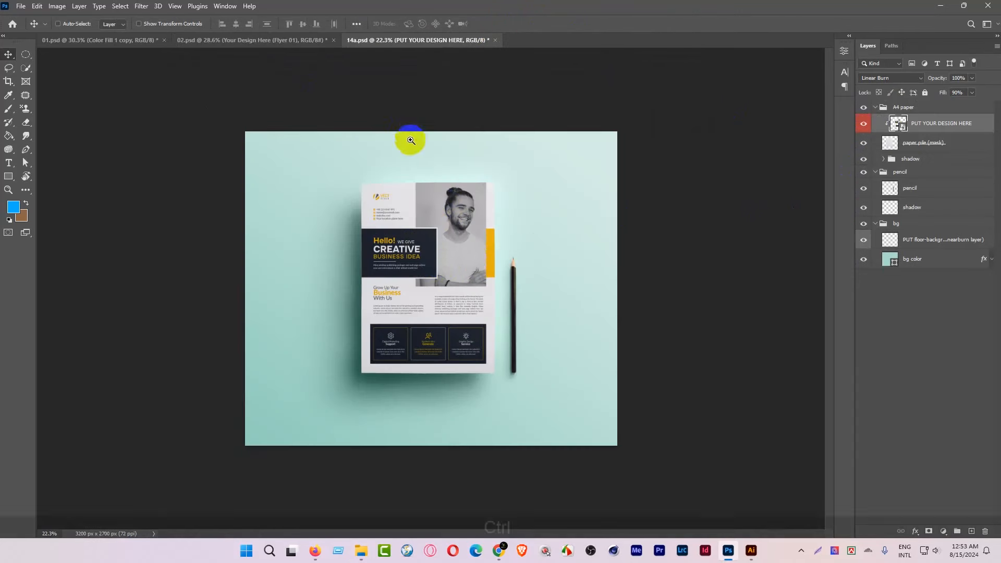
Set the 14a mockup's canvas size to 3640 pixels wide and 2428 pixels high
{"action": "left_click_drag", "start_coordinate": [411, 141], "coordinate": [393, 148]}
{"action": "left_click", "coordinate": [56, 6]}
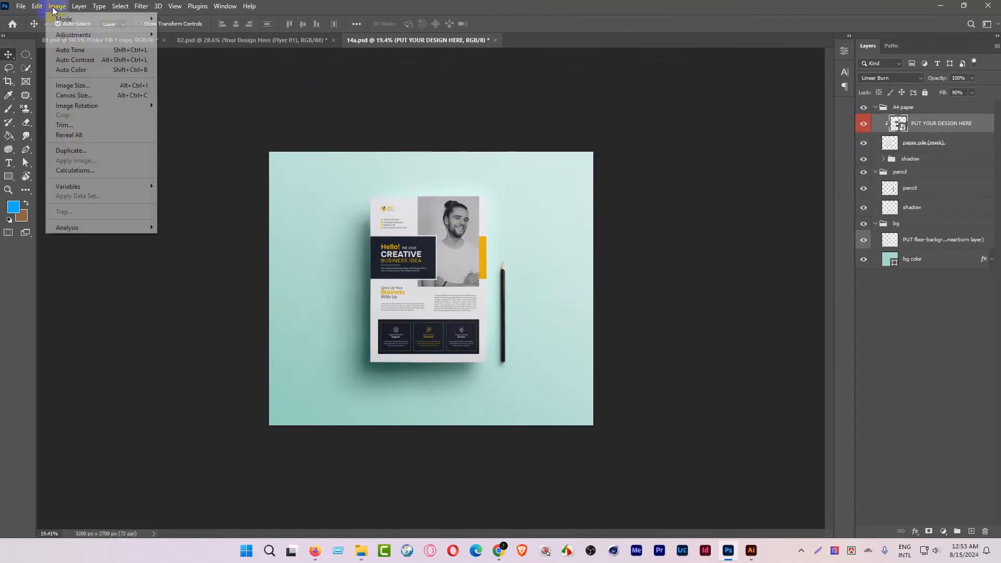
{"action": "left_click", "coordinate": [82, 95]}
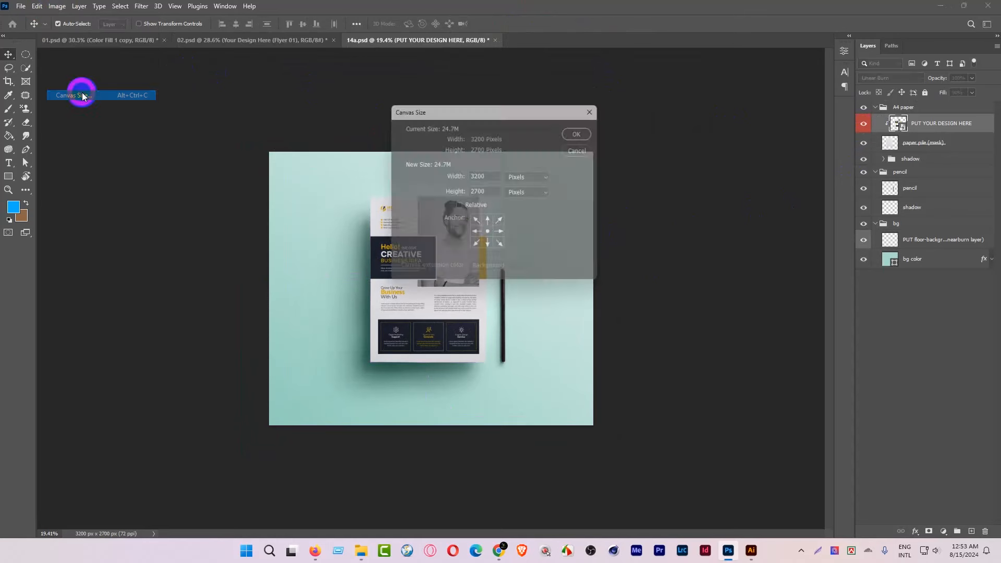
{"action": "left_click", "coordinate": [458, 194]}
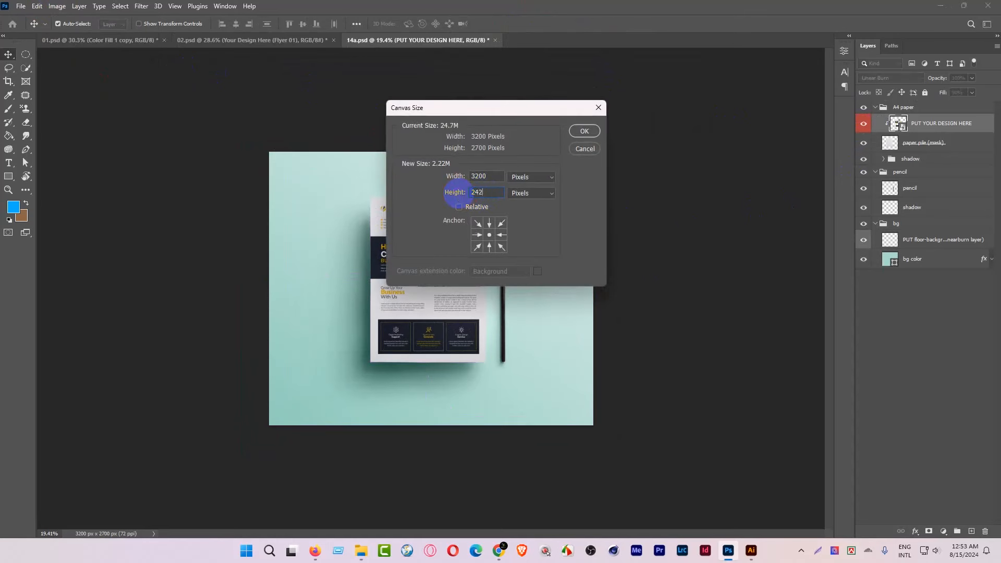
{"action": "type", "text": "2428"}
{"action": "left_click", "coordinate": [462, 179]}
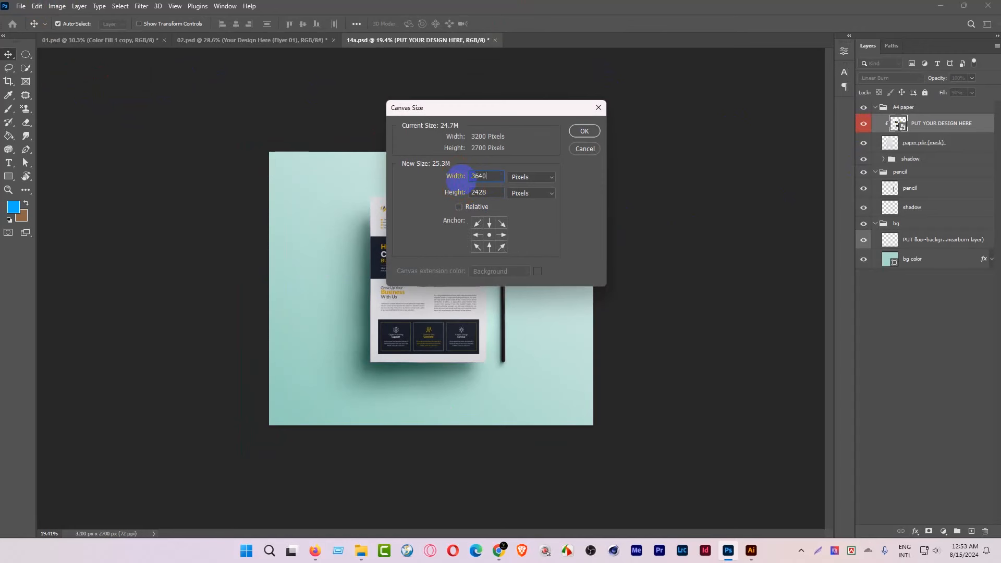
{"action": "left_click", "coordinate": [584, 131]}
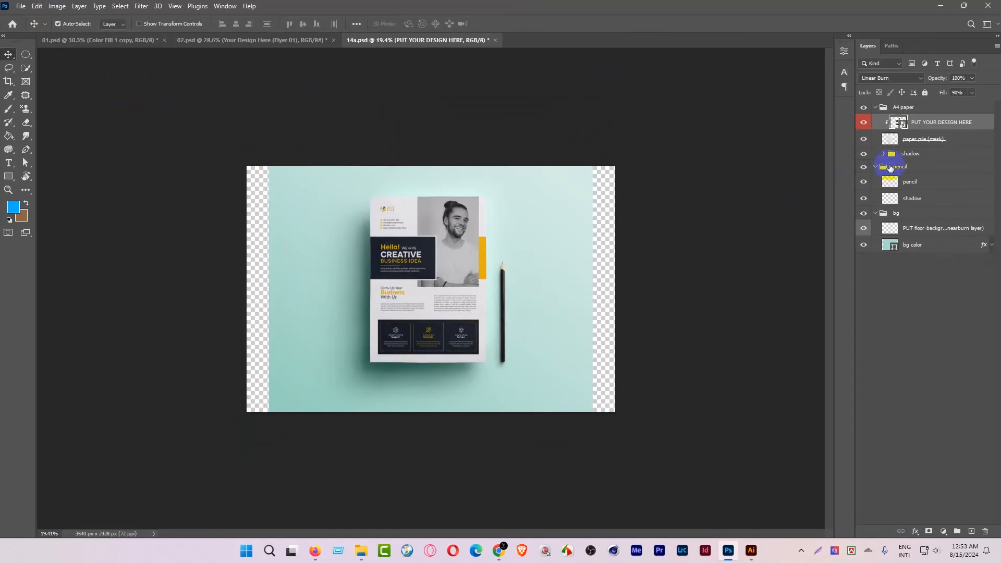
Scale all of the 14a mockup's layers together to fill the canvas, shift them slightly down, and apply the transform
{"action": "left_click", "coordinate": [906, 108]}
{"action": "left_click", "coordinate": [931, 244], "text": "shift"}
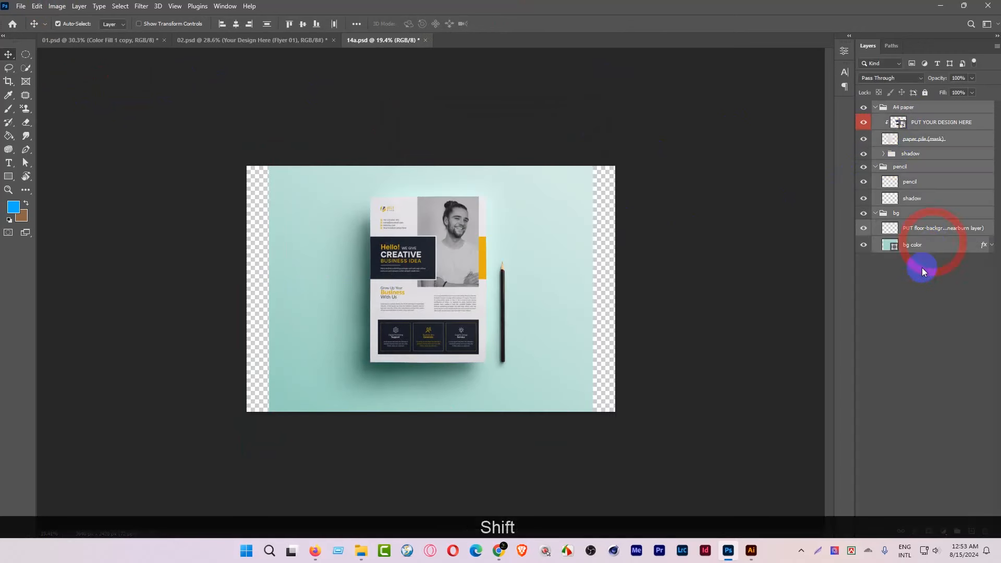
{"action": "key", "text": "ctrl+shift+t"}
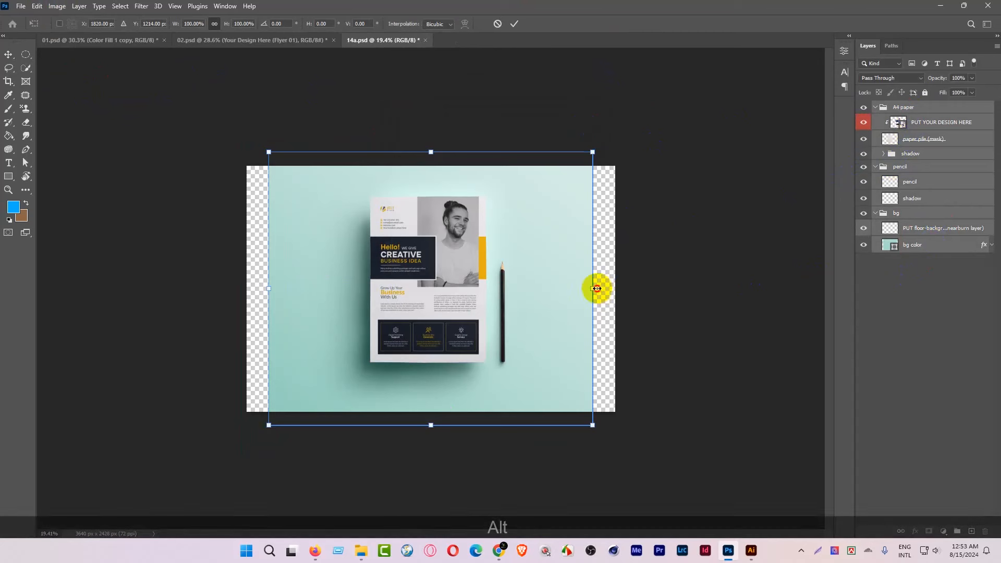
{"action": "left_click_drag", "start_coordinate": [597, 288], "coordinate": [619, 287]}
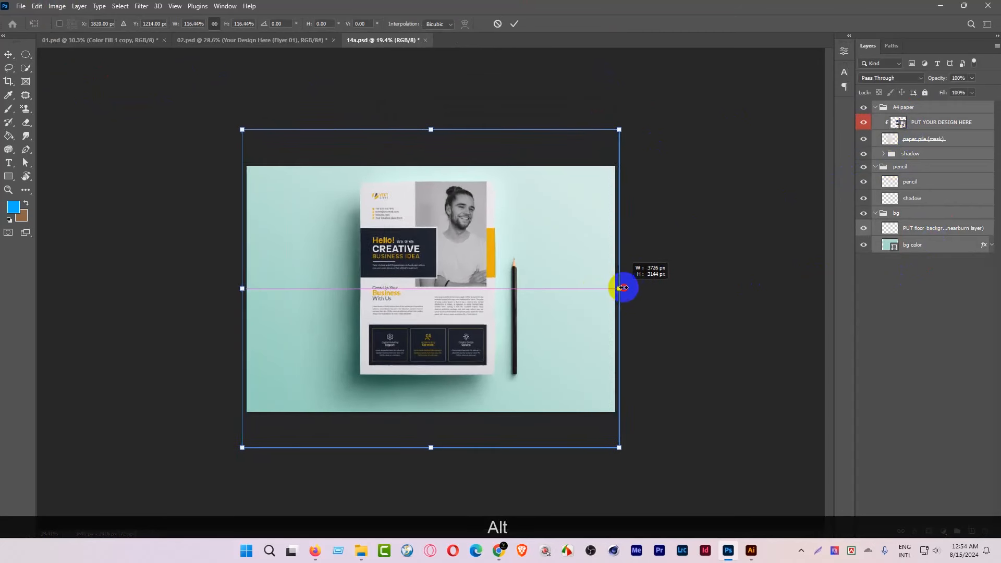
{"action": "left_click_drag", "start_coordinate": [584, 267], "coordinate": [584, 278]}
{"action": "left_click", "coordinate": [514, 23]}
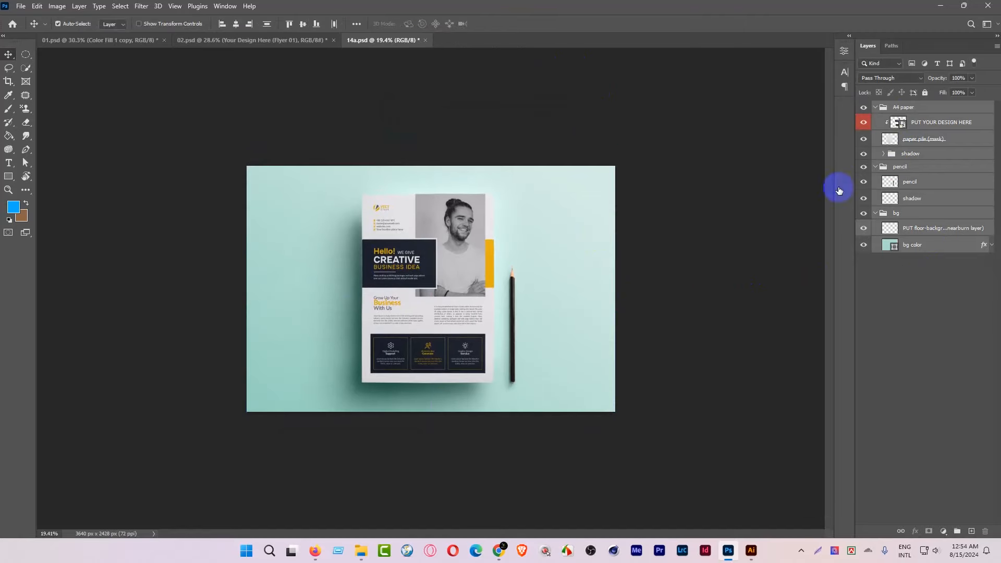
Copy the Color fill layer from 02.psd into the bg group of 14a.psd, above the floor-background layer
{"action": "left_click", "coordinate": [912, 246]}
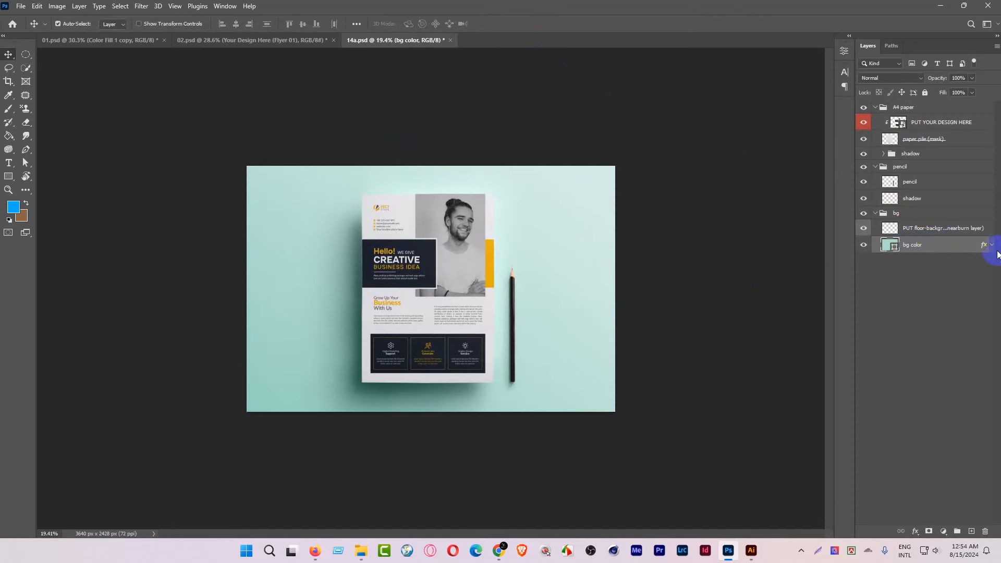
{"action": "left_click", "coordinate": [864, 245]}
{"action": "left_click", "coordinate": [863, 245]}
{"action": "left_click", "coordinate": [209, 41]}
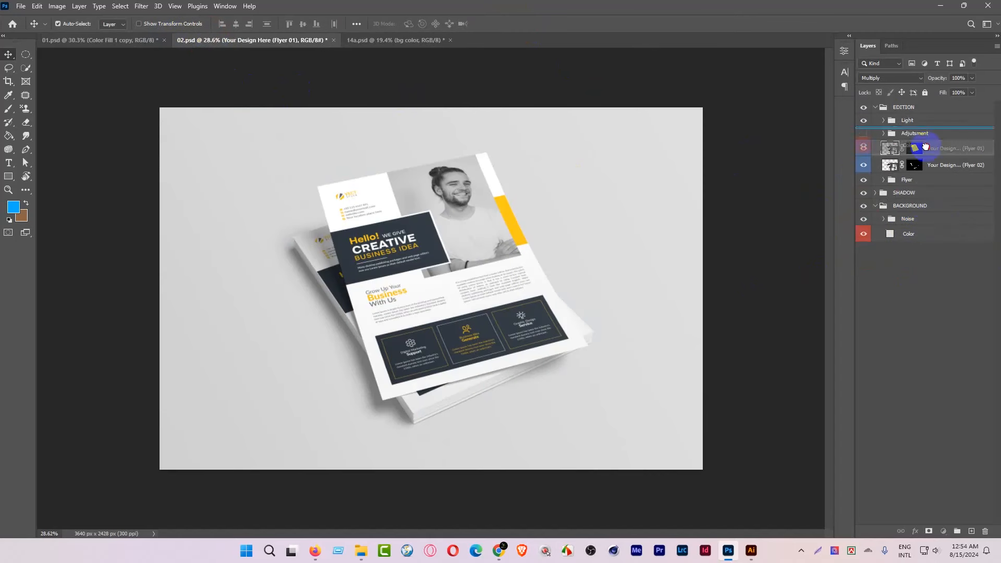
{"action": "left_click", "coordinate": [396, 39]}
{"action": "left_click_drag", "start_coordinate": [397, 40], "coordinate": [459, 303]}
{"action": "left_click_drag", "start_coordinate": [911, 245], "coordinate": [889, 215]}
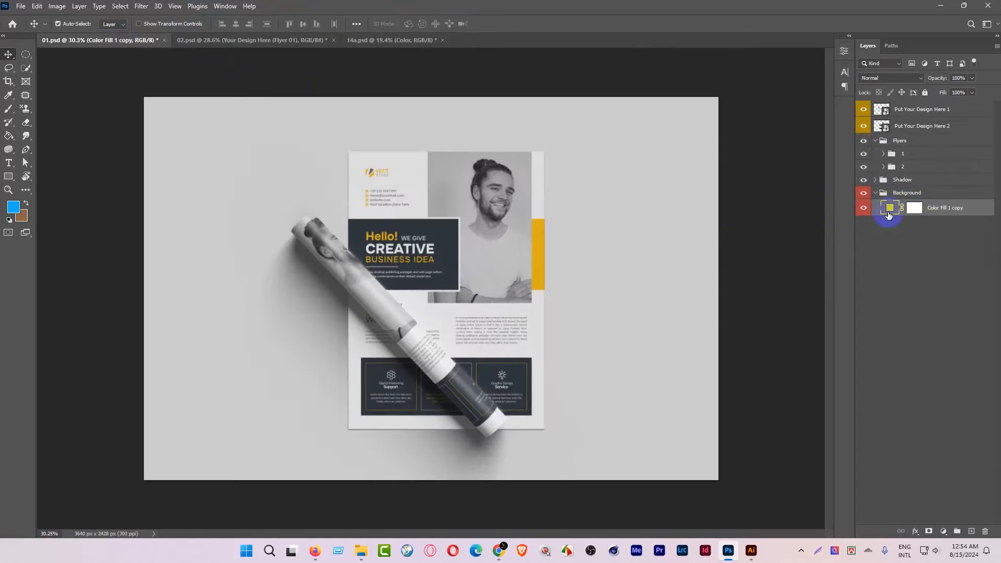
Set the Color fill layer in 14a.psd to the grey cccccc
{"action": "left_click", "coordinate": [389, 42]}
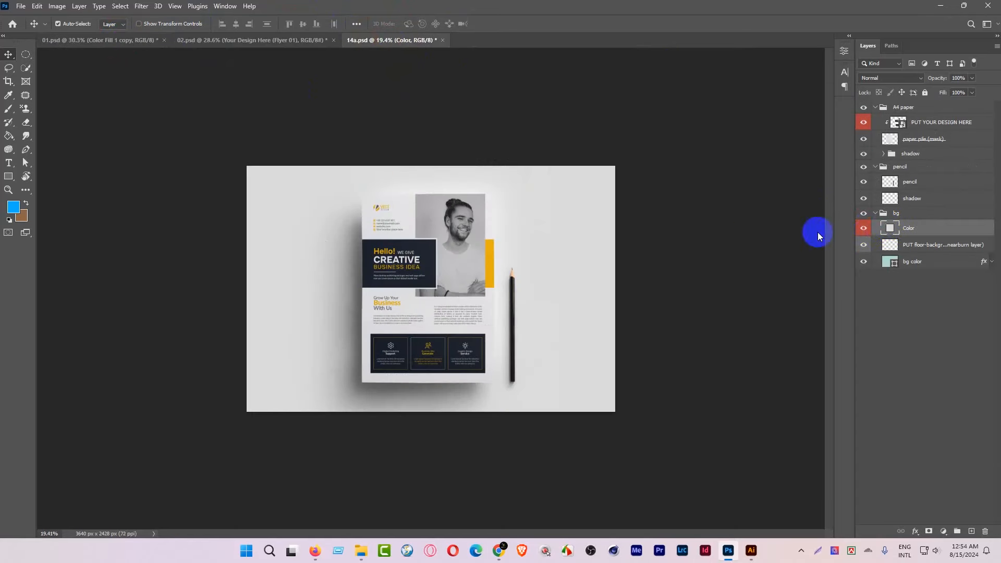
{"action": "double_click", "coordinate": [885, 229]}
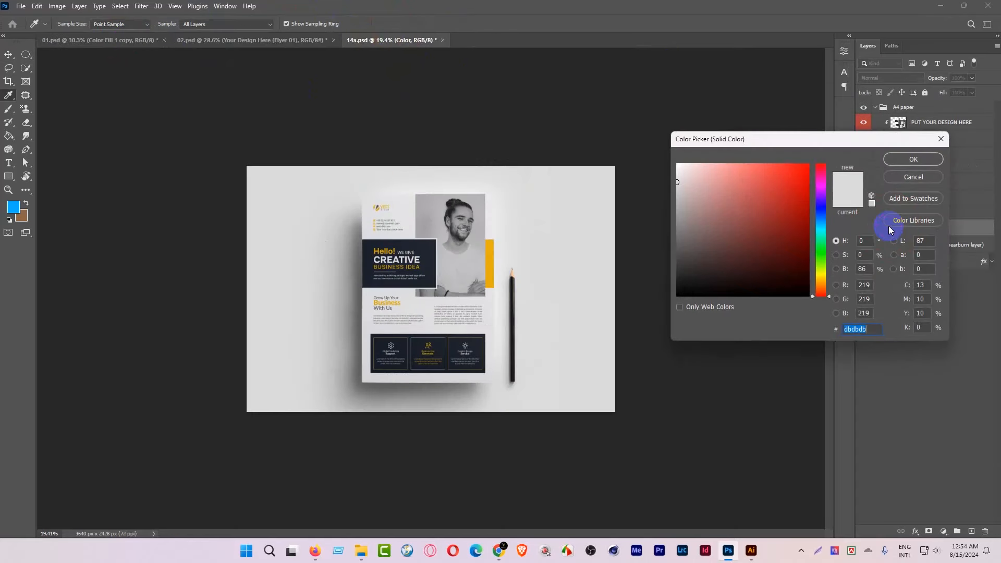
{"action": "type", "text": "cccccc"}
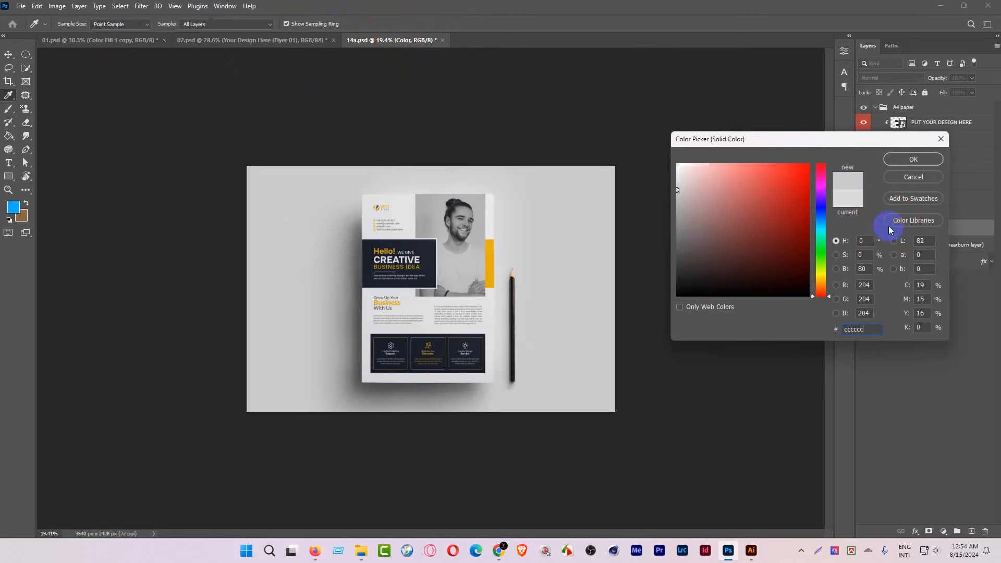
{"action": "left_click", "coordinate": [915, 160]}
Collapse the pencil and A4 paper groups, then scale both together about their centre to 96.72%
{"action": "mouse_move", "coordinate": [470, 180]}
{"action": "left_mouse_down"}
{"action": "mouse_move", "coordinate": [450, 177]}
{"action": "mouse_move", "coordinate": [461, 188]}
{"action": "left_mouse_up"}
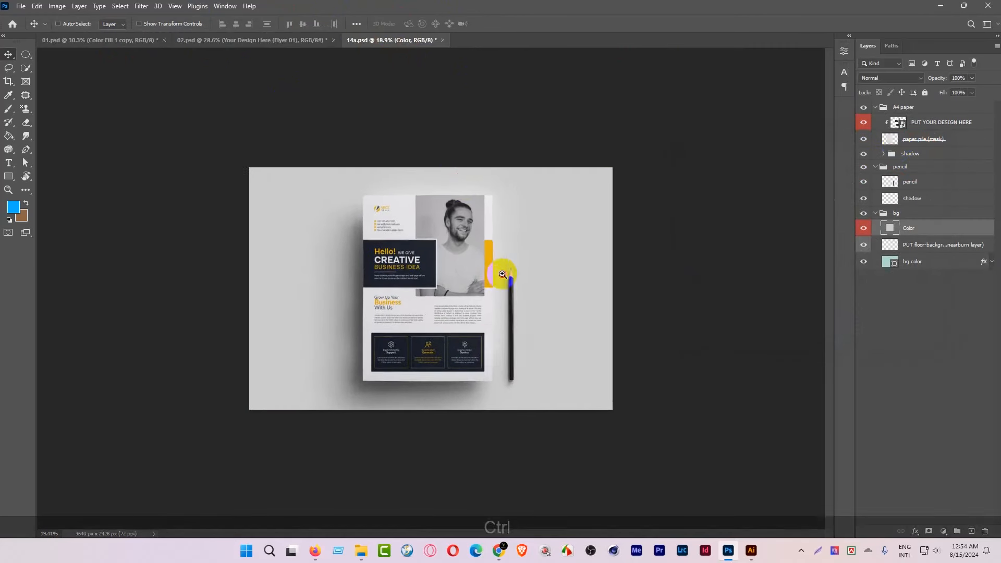
{"action": "left_click_drag", "start_coordinate": [500, 264], "coordinate": [505, 273]}
{"action": "left_click", "coordinate": [913, 169]}
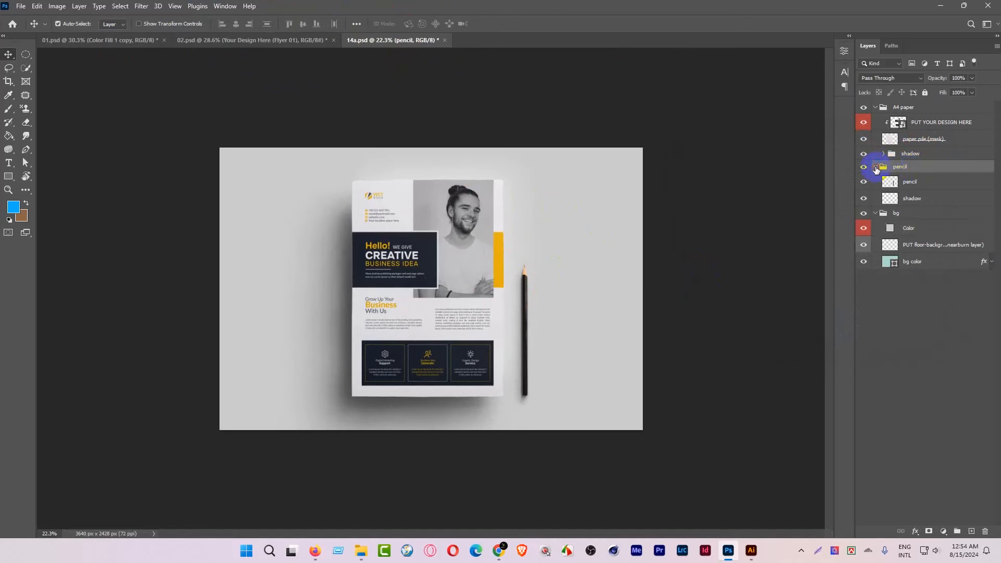
{"action": "left_click", "coordinate": [876, 167]}
{"action": "left_click", "coordinate": [875, 180]}
{"action": "left_click", "coordinate": [875, 181]}
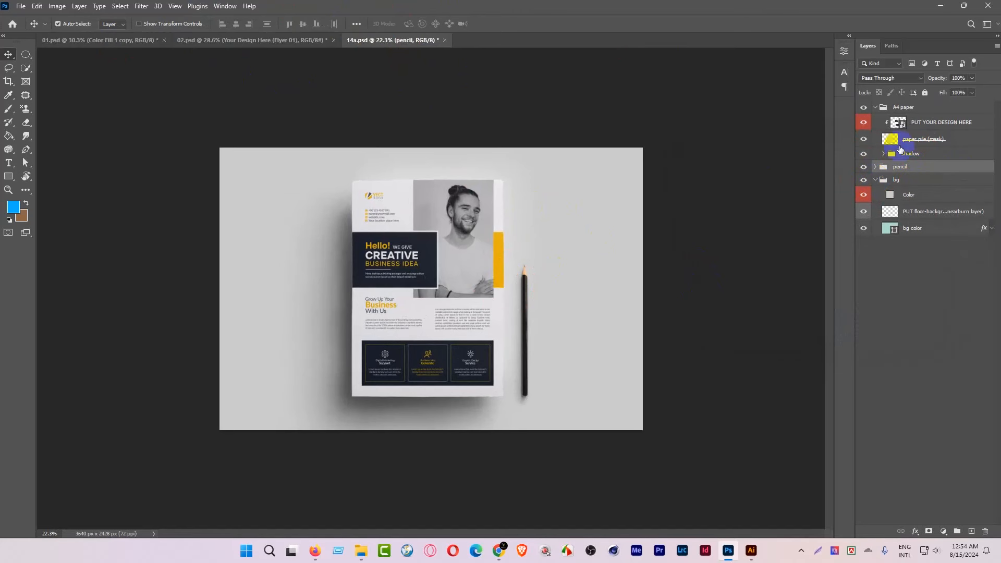
{"action": "left_click", "coordinate": [876, 108]}
{"action": "left_click", "coordinate": [899, 111], "text": "shift"}
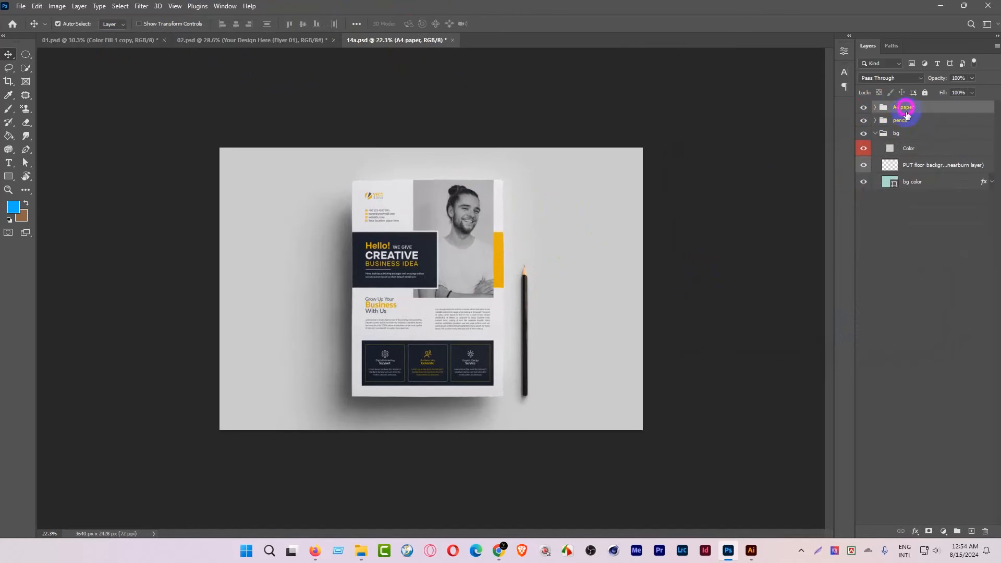
{"action": "key", "text": "shift+ctrl+t"}
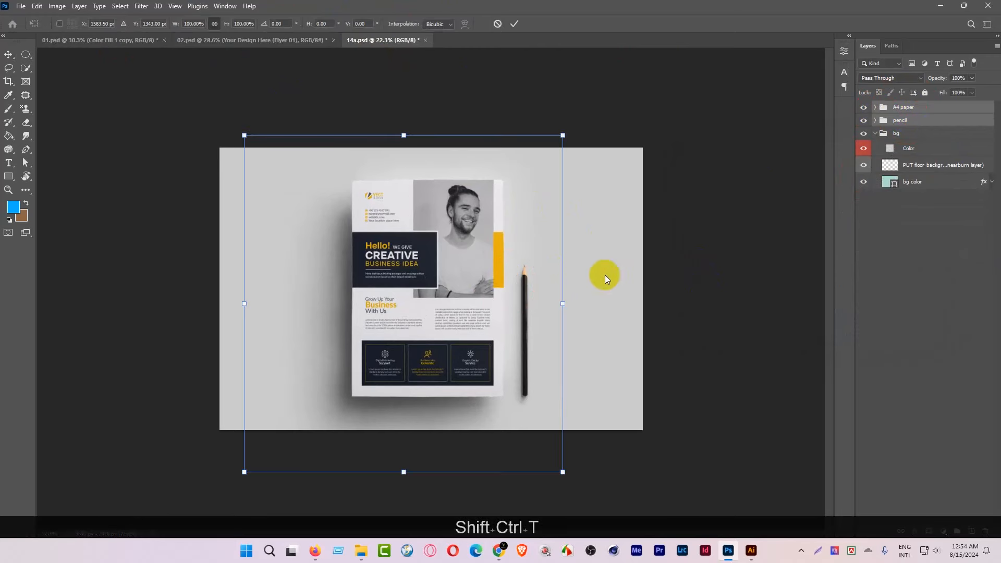
{"action": "mouse_move", "coordinate": [562, 303]}
{"action": "left_mouse_down"}
{"action": "mouse_move", "coordinate": [546, 299]}
{"action": "mouse_move", "coordinate": [571, 303]}
{"action": "mouse_move", "coordinate": [552, 300]}
{"action": "mouse_move", "coordinate": [560, 304]}
{"action": "left_mouse_up"}
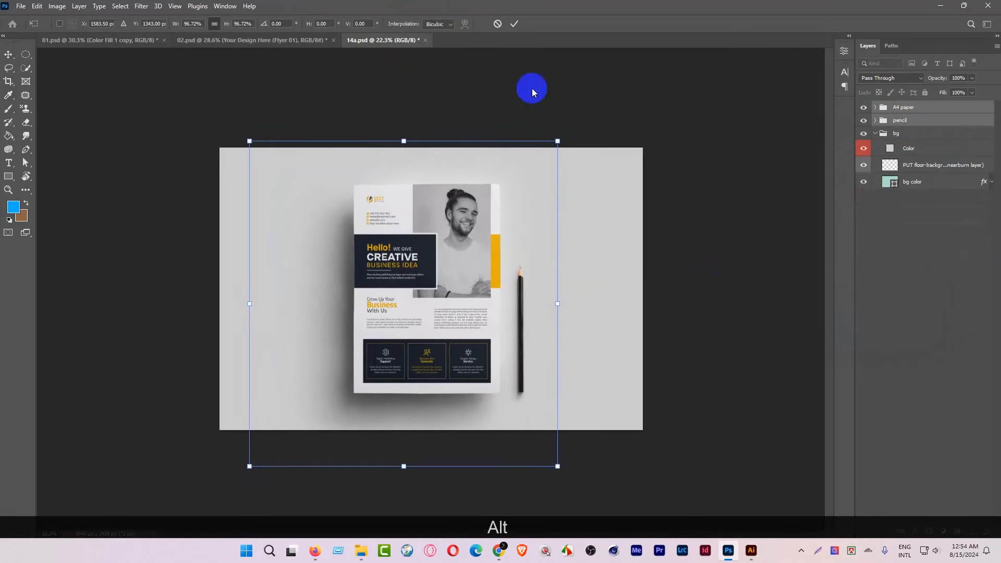
{"action": "left_click", "coordinate": [515, 24]}
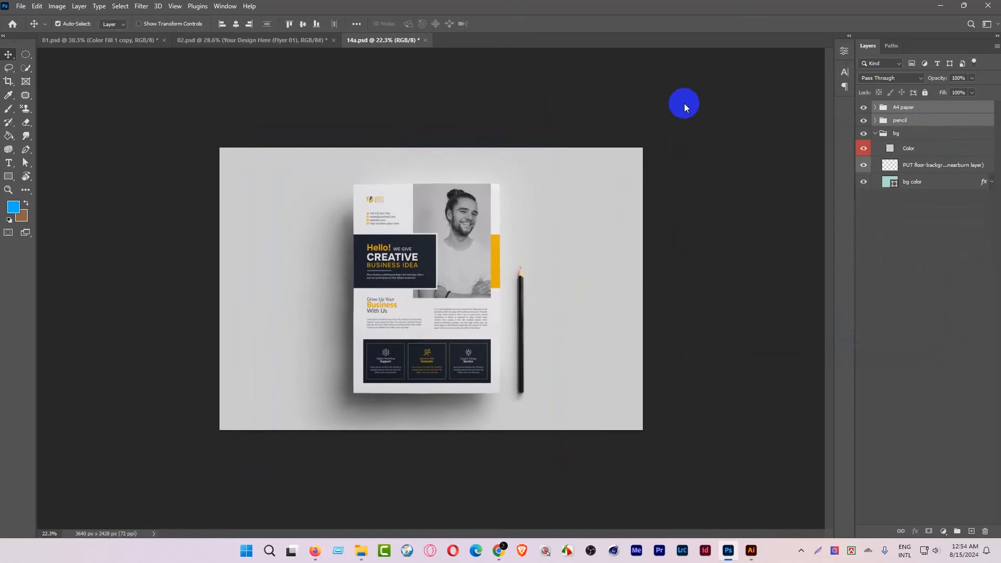
Save the mockup as a Photoshop file named 03 in the Ready Design folder
{"action": "key", "text": "ctrl+shift+s"}
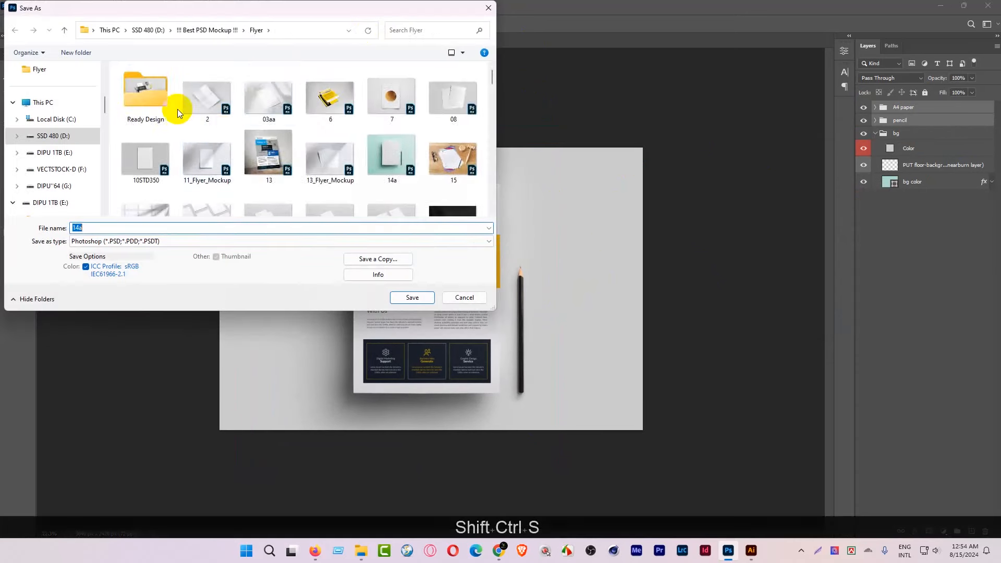
{"action": "key", "text": "Right"}
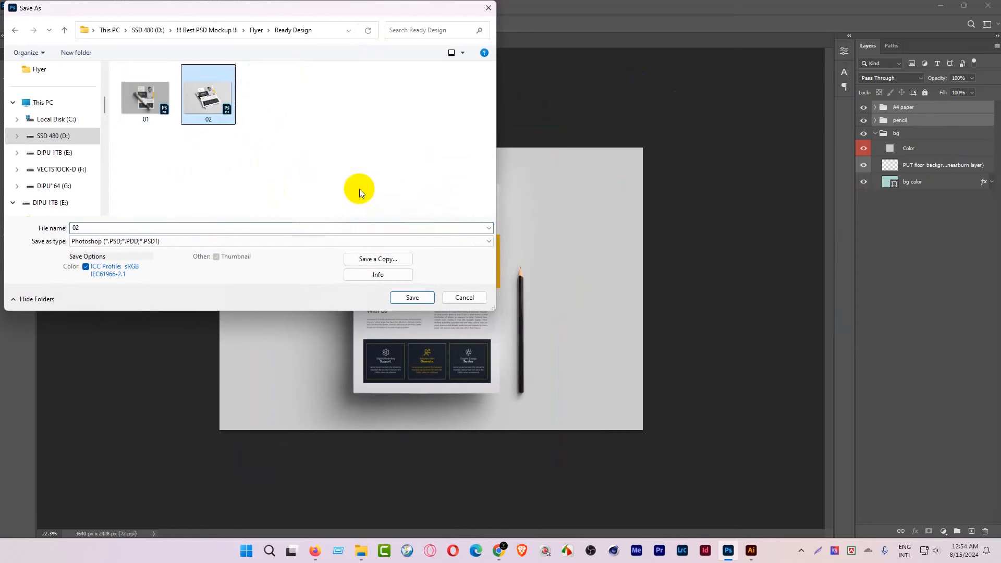
{"action": "double_click", "coordinate": [207, 228]}
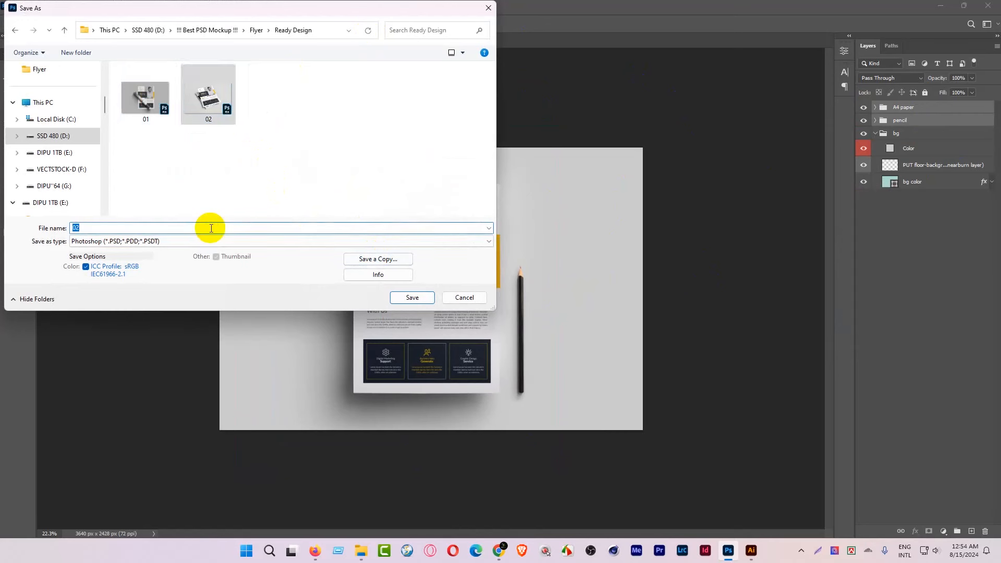
{"action": "type", "text": "03"}
{"action": "left_click", "coordinate": [402, 297]}
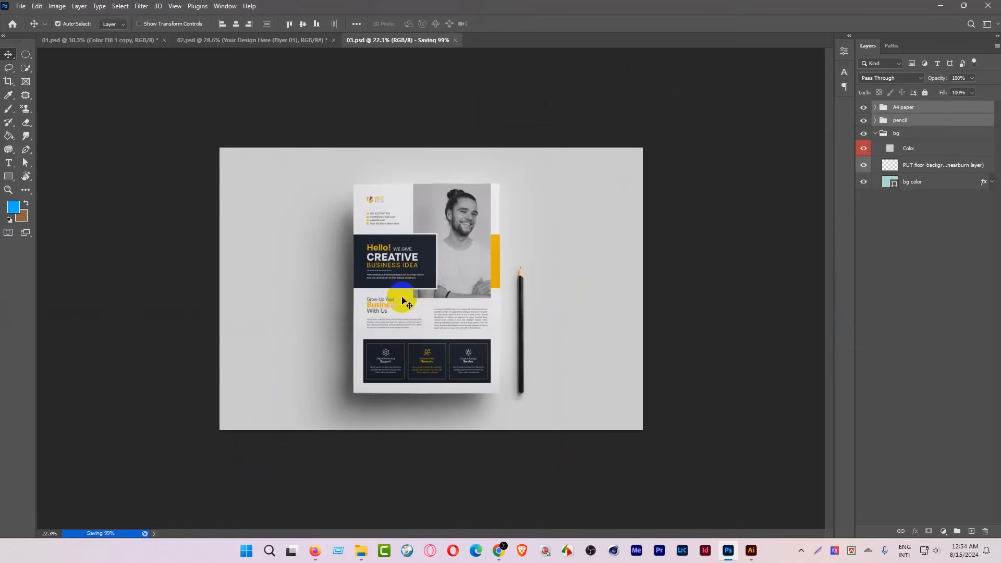
Export the mockup with Save for Web as a JPEG at quality 100, named 03, in the Ready Design folder
{"action": "key", "text": "ctrl+alt+shift+s"}
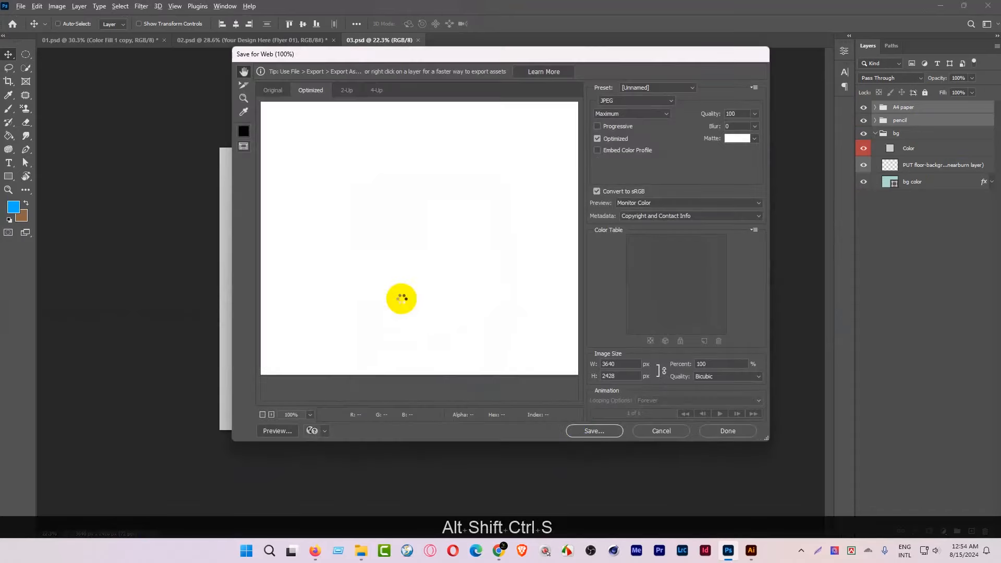
{"action": "left_click", "coordinate": [594, 431]}
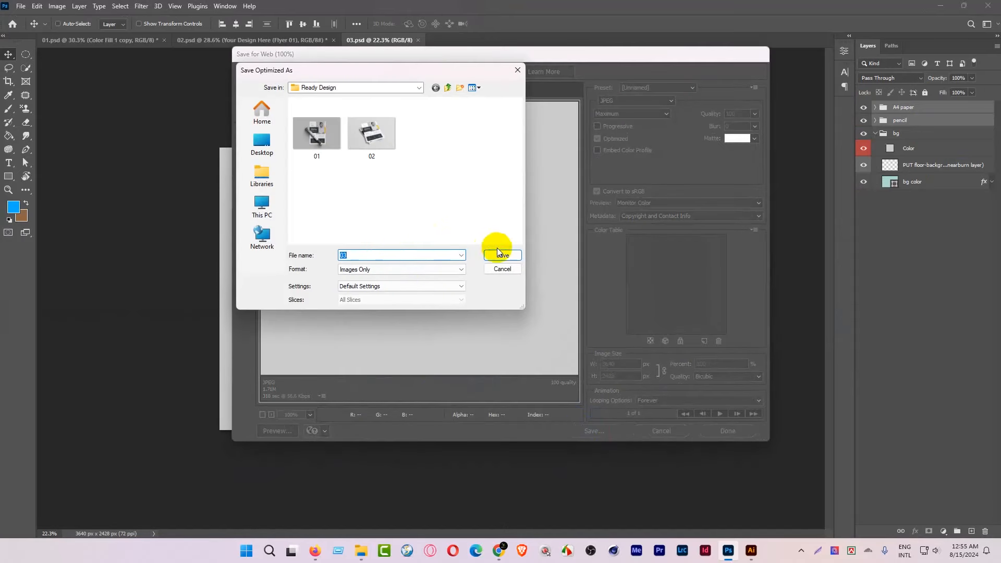
{"action": "left_click", "coordinate": [494, 250]}
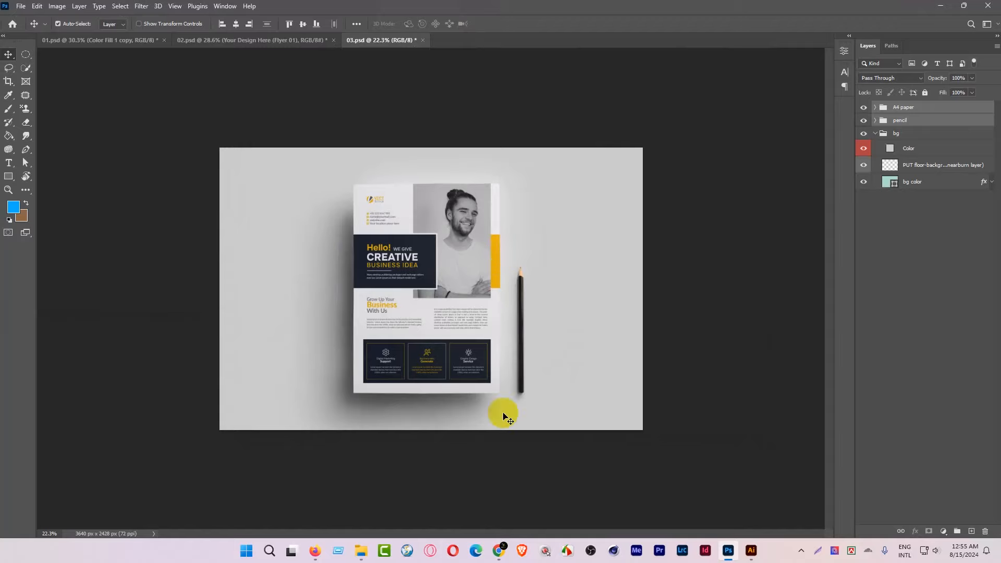
Switch to File Explorer and go from the Flyer folder to the New Mockup folder inside Mock Up New
{"action": "left_click", "coordinate": [361, 551]}
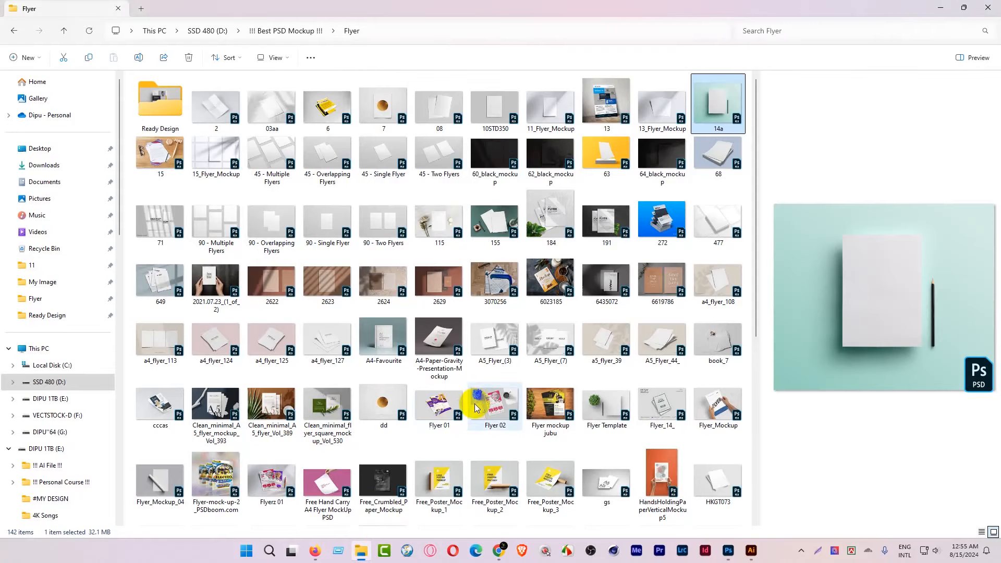
{"action": "scroll", "coordinate": [476, 406], "scroll_direction": "down", "scroll_amount": 5}
{"action": "scroll", "coordinate": [476, 405], "scroll_direction": "up", "scroll_amount": 5}
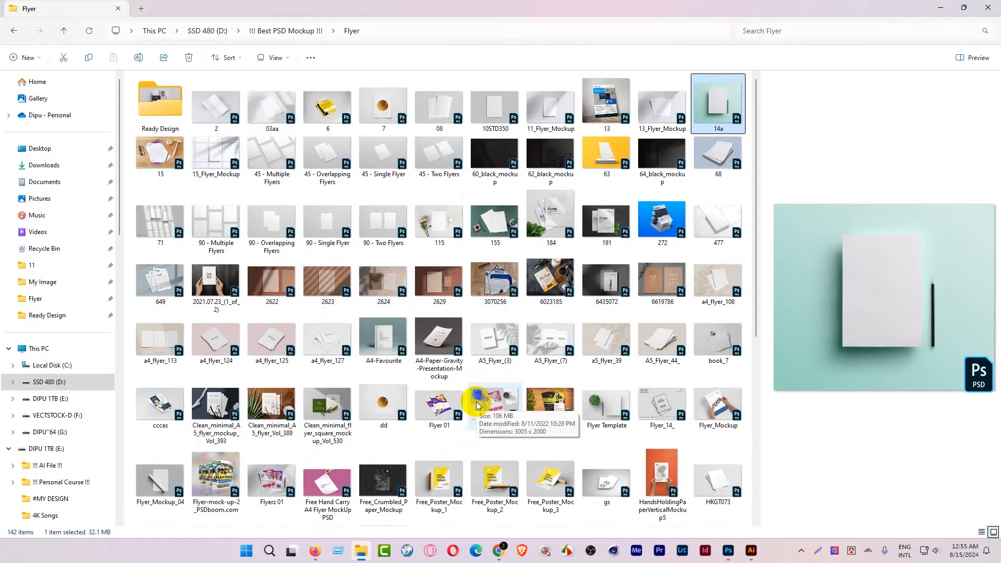
{"action": "left_click", "coordinate": [288, 33]}
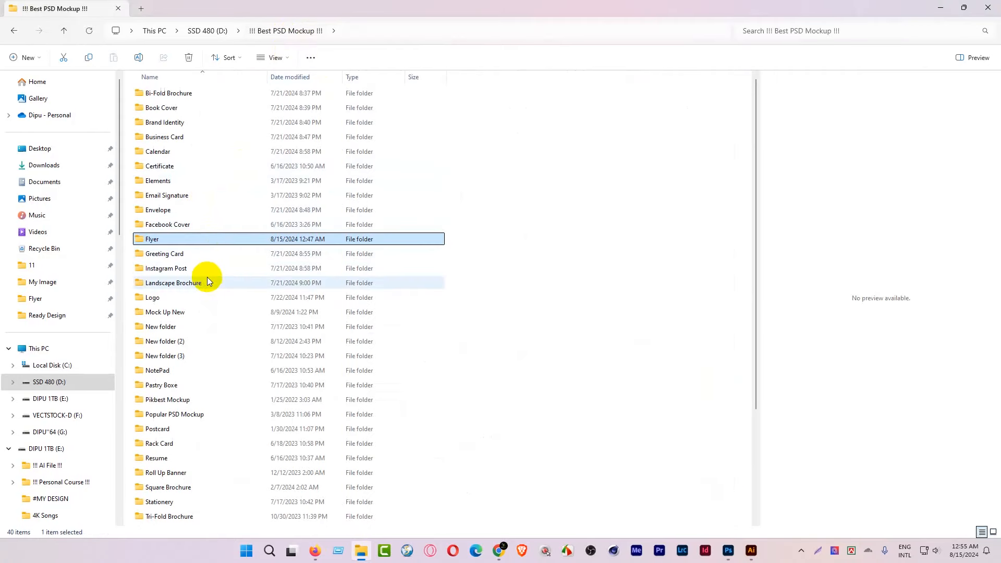
{"action": "double_click", "coordinate": [189, 313]}
{"action": "double_click", "coordinate": [264, 97]}
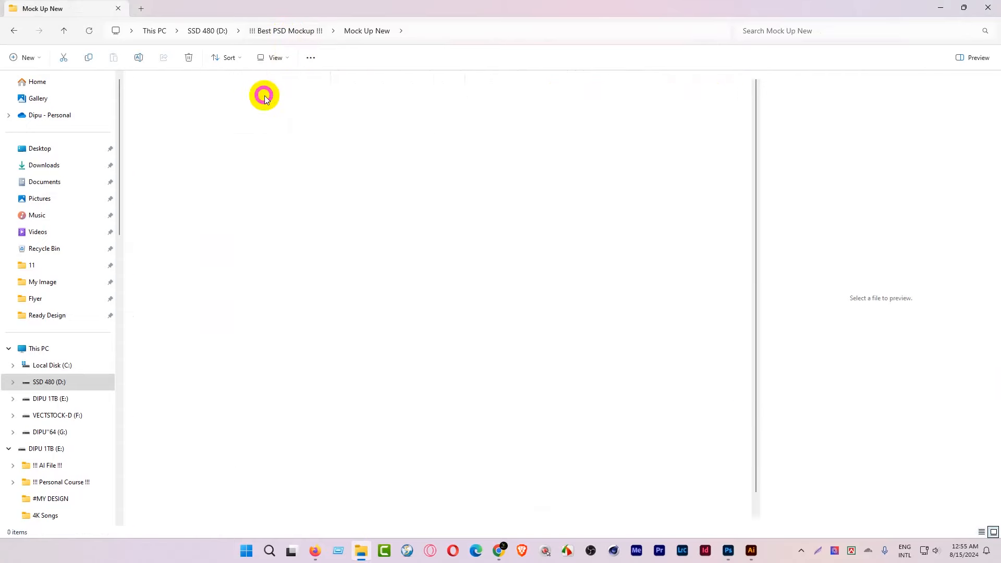
Preview the a4_flyer_125 and a4_flyer_124 mockups and open the a4_flyer_124 PSD in Photoshop
{"action": "left_click", "coordinate": [450, 244]}
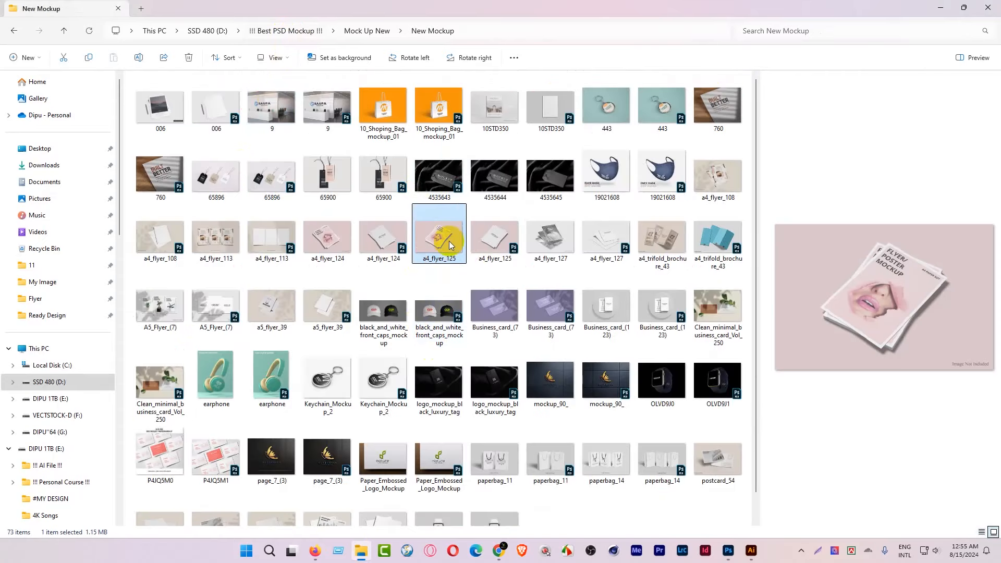
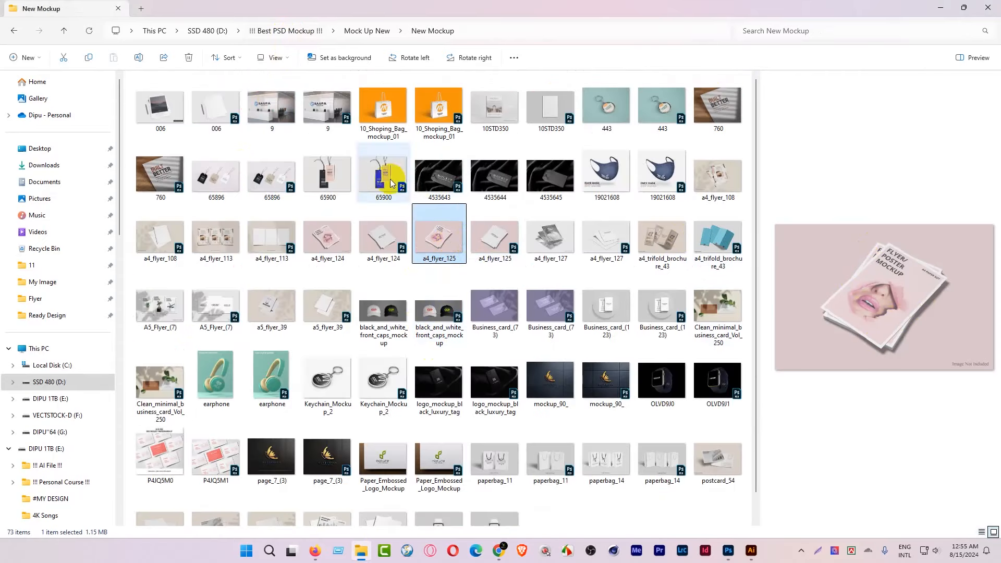
{"action": "left_click", "coordinate": [499, 252]}
{"action": "left_click", "coordinate": [385, 246]}
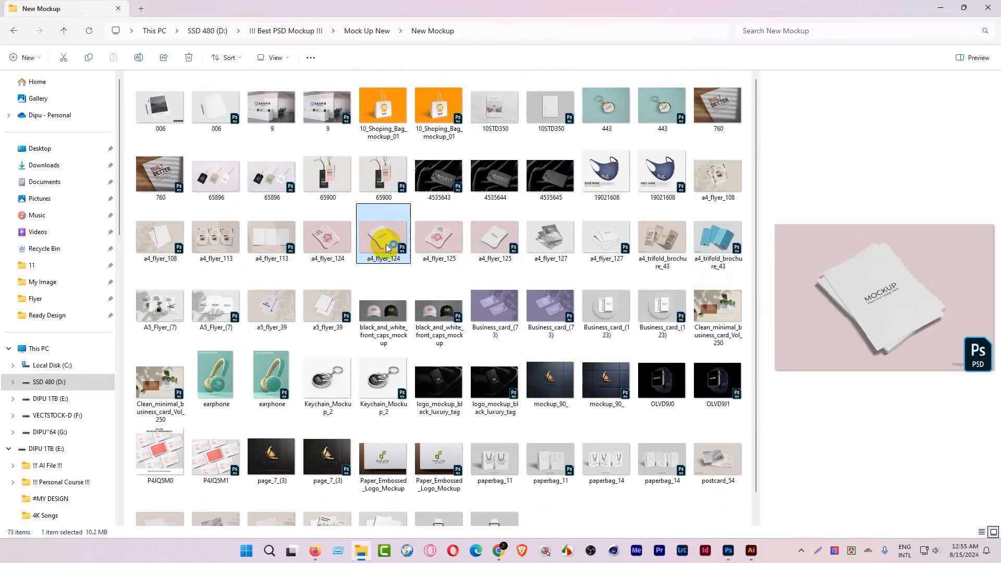
{"action": "double_click", "coordinate": [386, 247]}
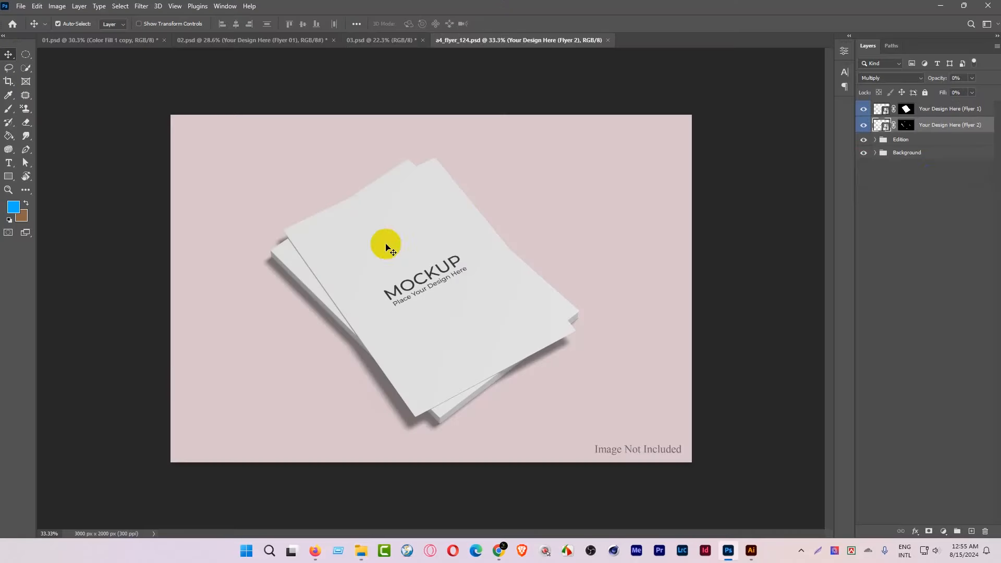
Open the Flyer 1 smart object, paste the flyer design into it and scale it to fill the canvas
{"action": "double_click", "coordinate": [882, 115]}
{"action": "key", "text": "ctrl+v"}
{"action": "key", "text": "ctrl+minus"}
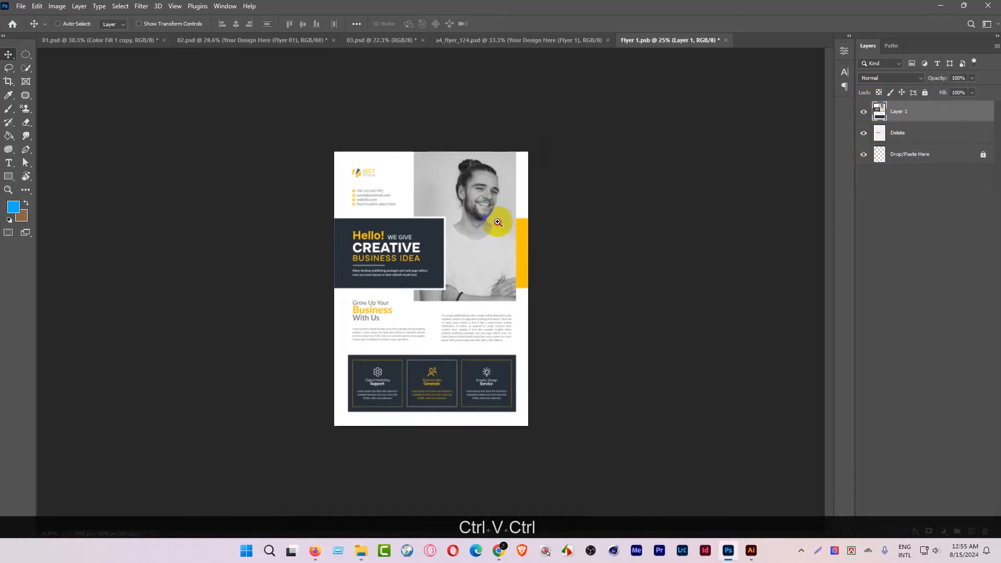
{"action": "key", "text": "ctrl+t"}
{"action": "key", "text": "ctrl+plus"}
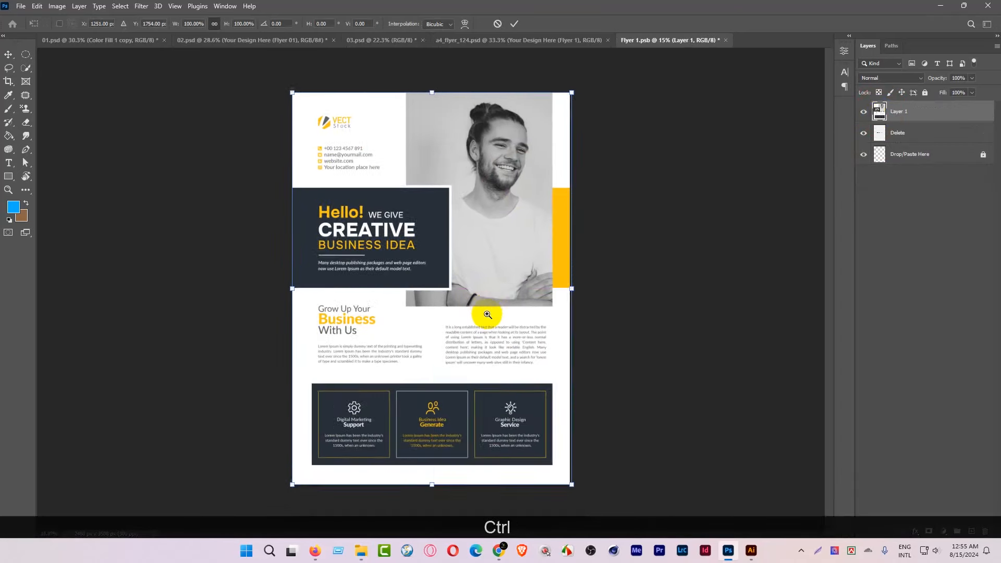
{"action": "left_click_drag", "start_coordinate": [488, 315], "coordinate": [486, 309]}
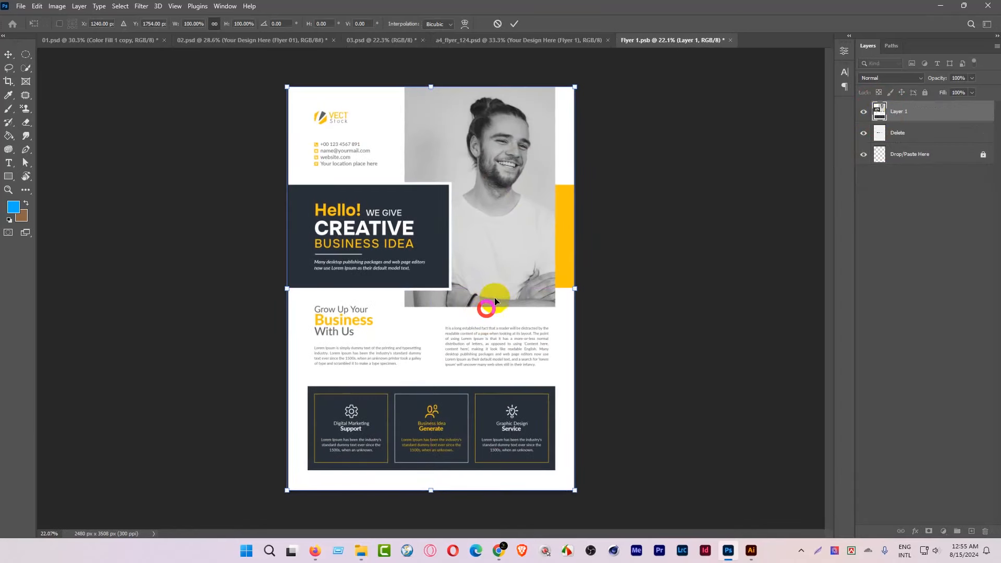
Delete the Delete and Drop/Paste Here layers, copy the fitted design, and save and close the Flyer 1 smart object
{"action": "left_click", "coordinate": [903, 139]}
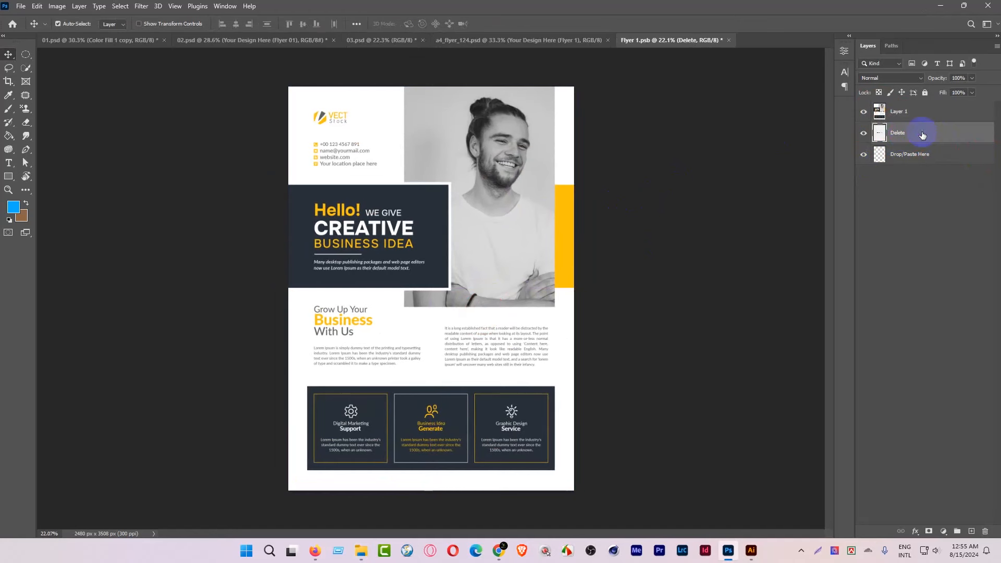
{"action": "key", "text": "Delete"}
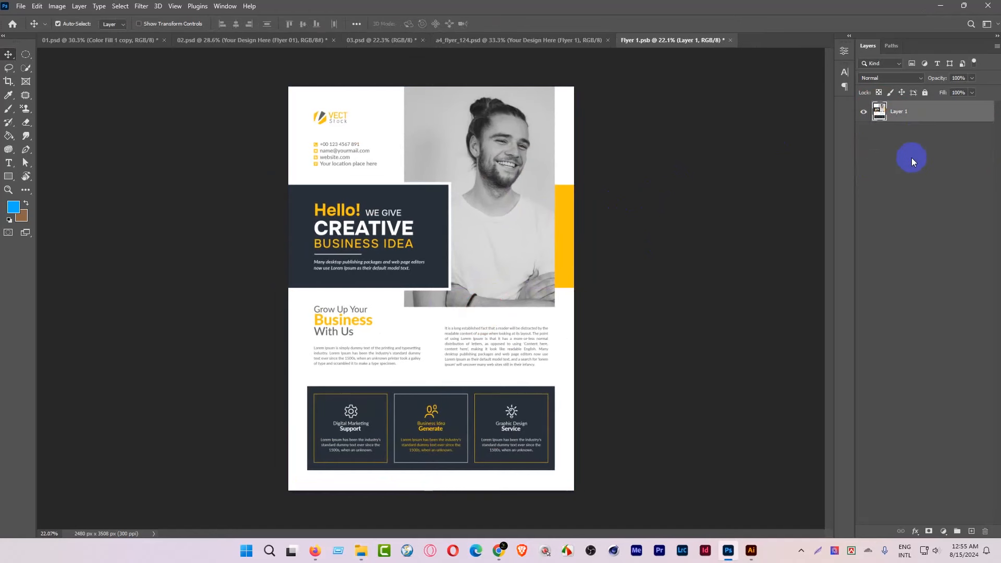
{"action": "key", "text": "ctrl+c"}
{"action": "key", "text": "ctrl+w"}
{"action": "key", "text": "Return"}
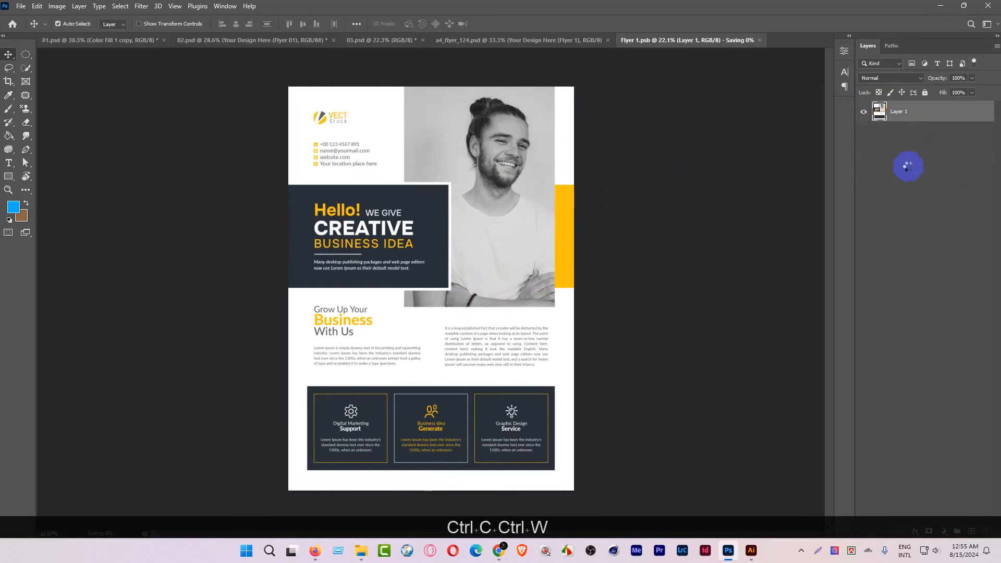
{"action": "left_click", "coordinate": [398, 320]}
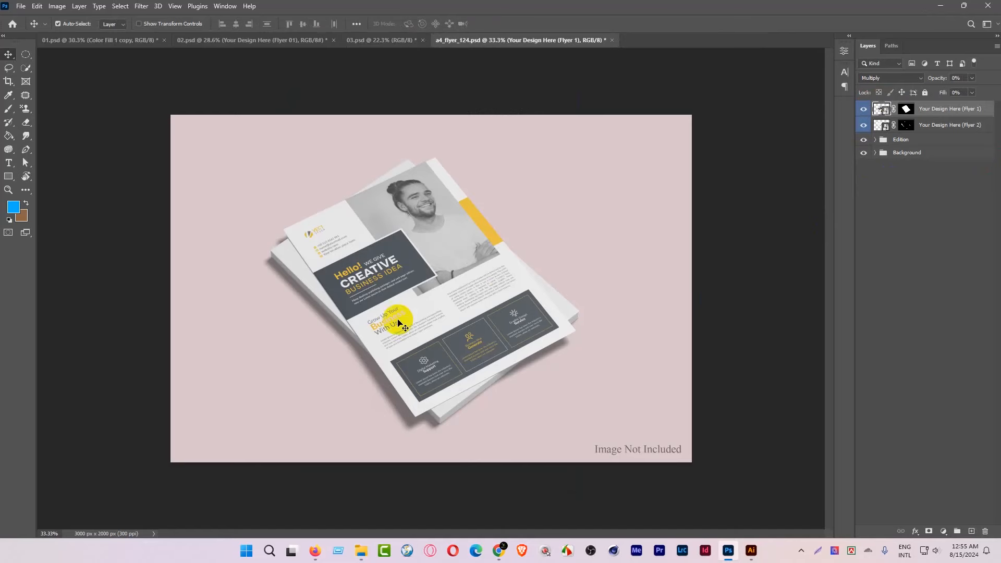
Replace the placeholder layers of the Flyer 2 smart object with the copied flyer design, and save and close it
{"action": "double_click", "coordinate": [885, 126]}
{"action": "key", "text": "ctrl+v"}
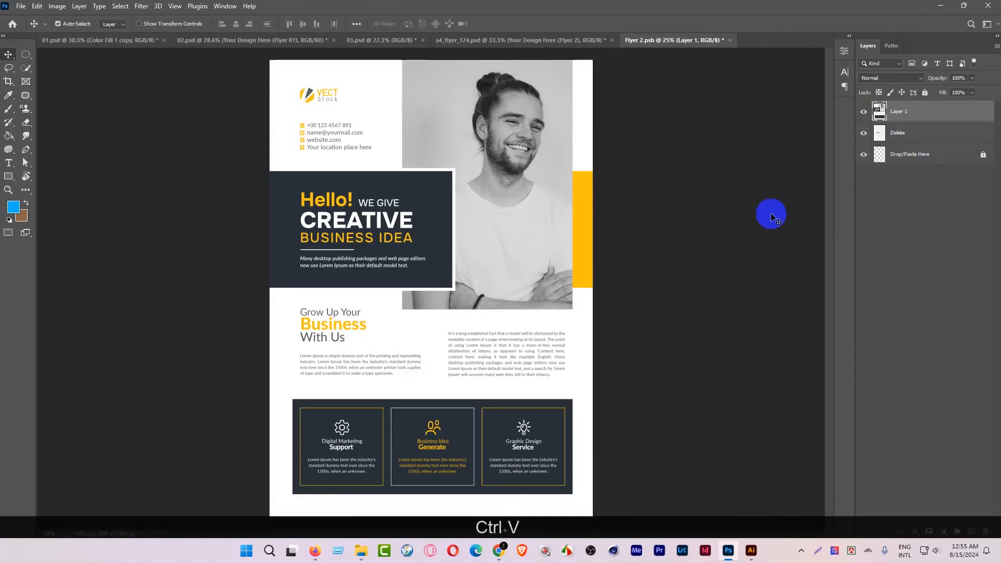
{"action": "left_click", "coordinate": [927, 128]}
{"action": "key", "text": "Delete"}
{"action": "key", "text": "Delete"}
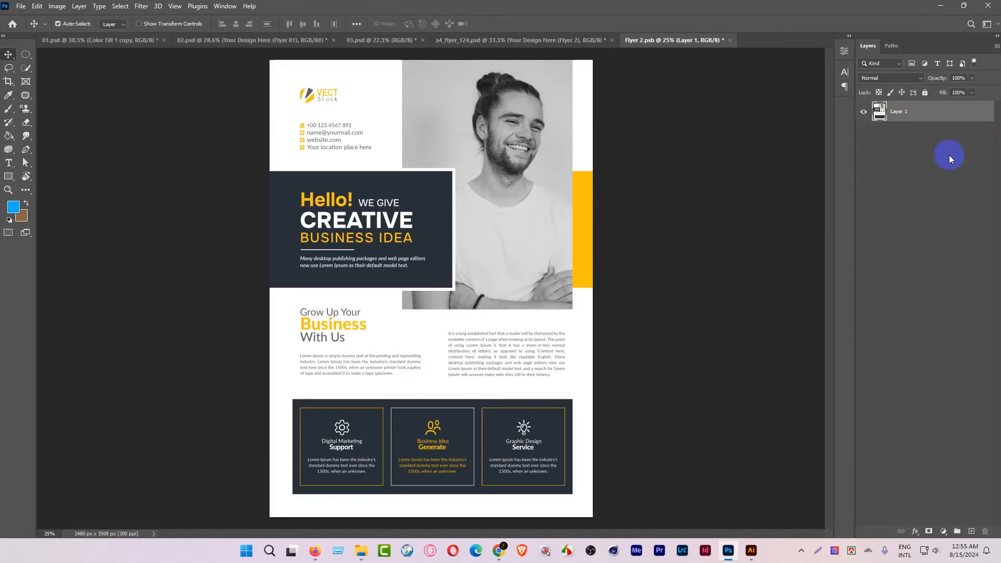
{"action": "key", "text": "ctrl+s"}
{"action": "left_click", "coordinate": [729, 40]}
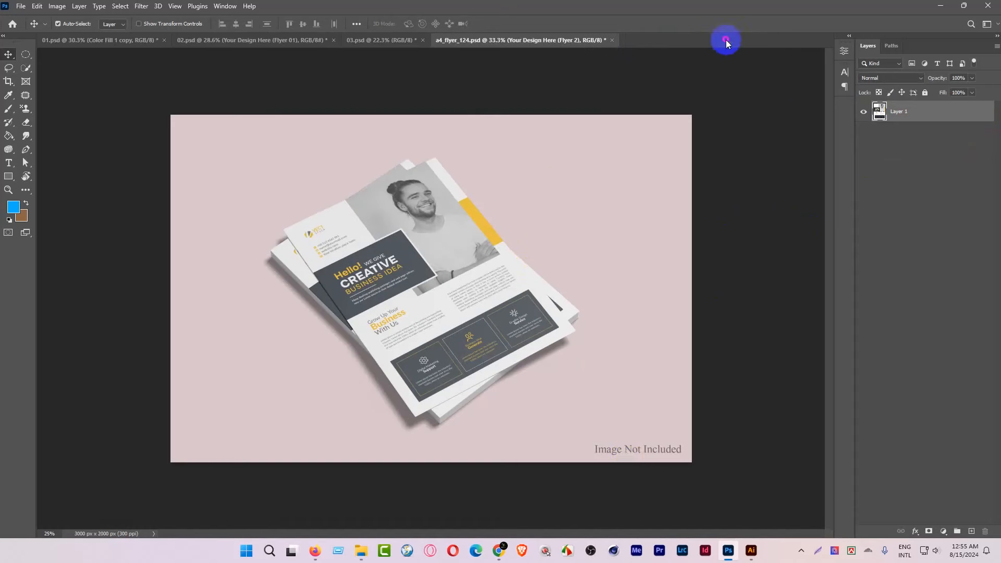
Delete the Image Not Included layer from the mockup's Background group
{"action": "left_click", "coordinate": [626, 454]}
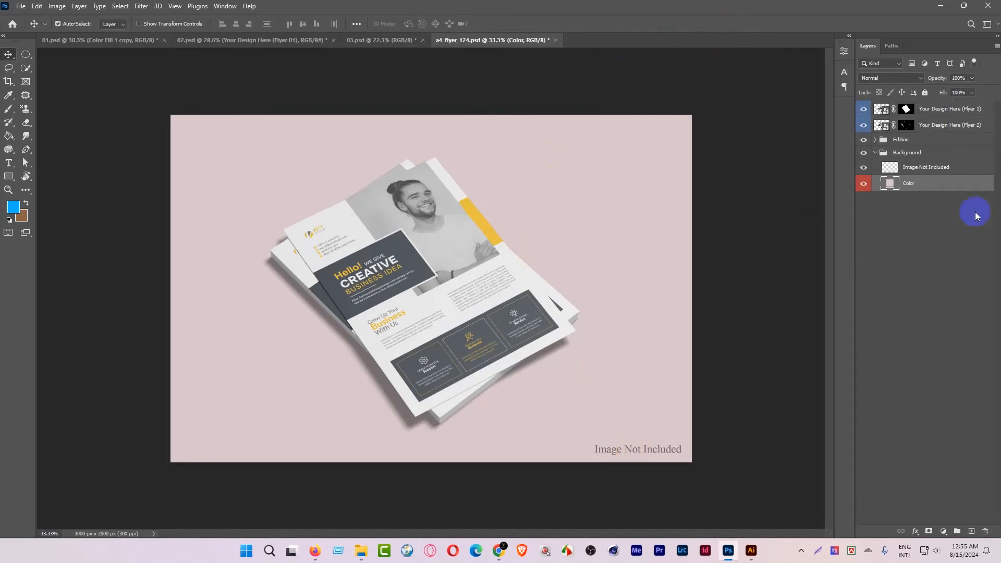
{"action": "left_click", "coordinate": [897, 167]}
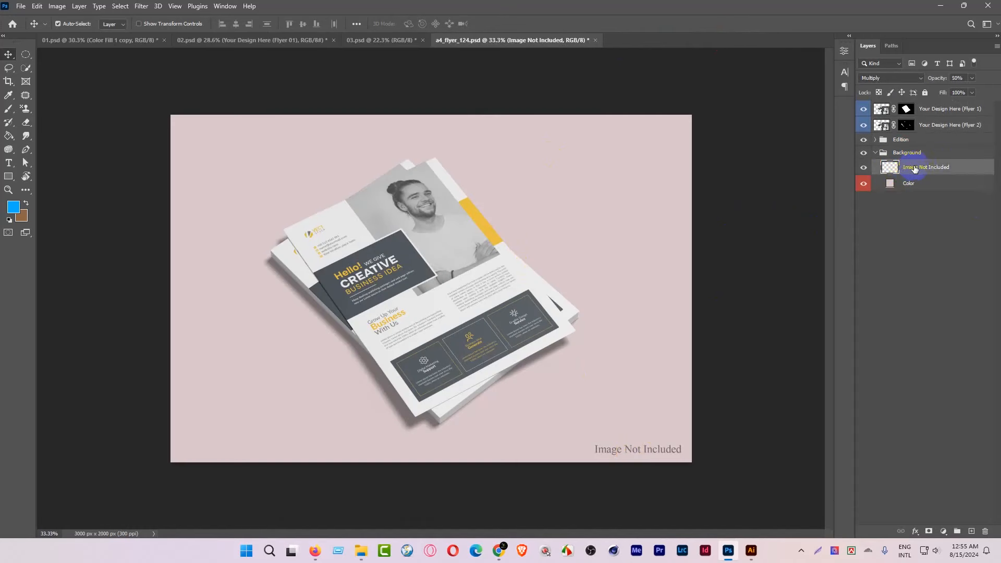
{"action": "key", "text": "Delete"}
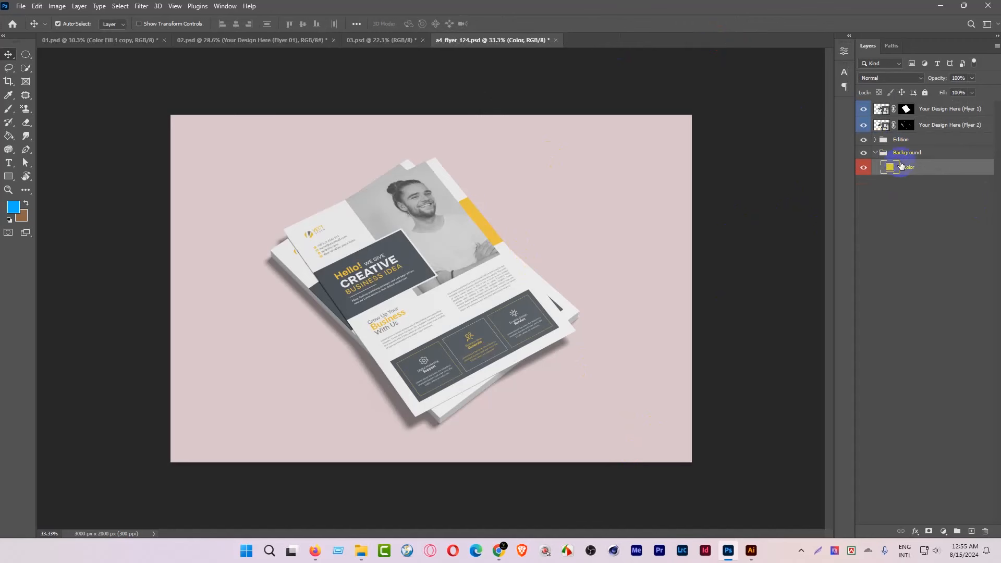
Check the effect of the Adjustment group inside the Edition group and lower its opacity to 22%
{"action": "left_click", "coordinate": [876, 139]}
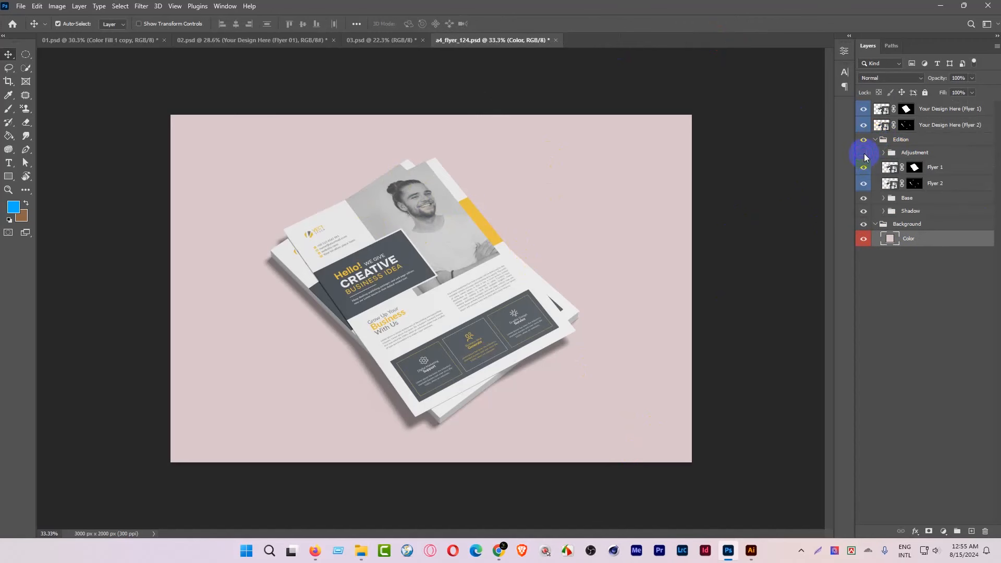
{"action": "left_click", "coordinate": [863, 153]}
{"action": "left_click", "coordinate": [864, 152]}
{"action": "left_click", "coordinate": [916, 156]}
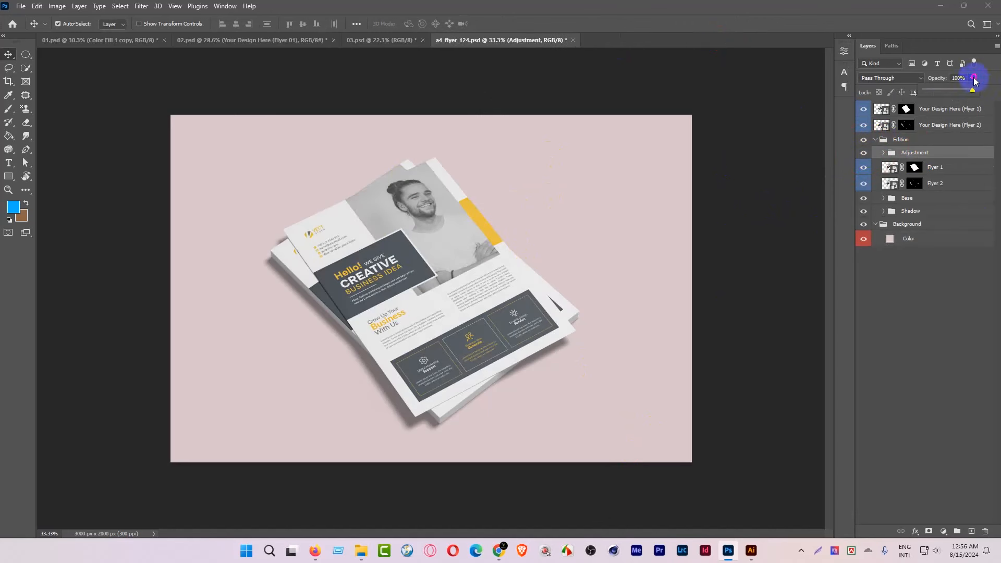
{"action": "left_click_drag", "start_coordinate": [938, 92], "coordinate": [932, 94]}
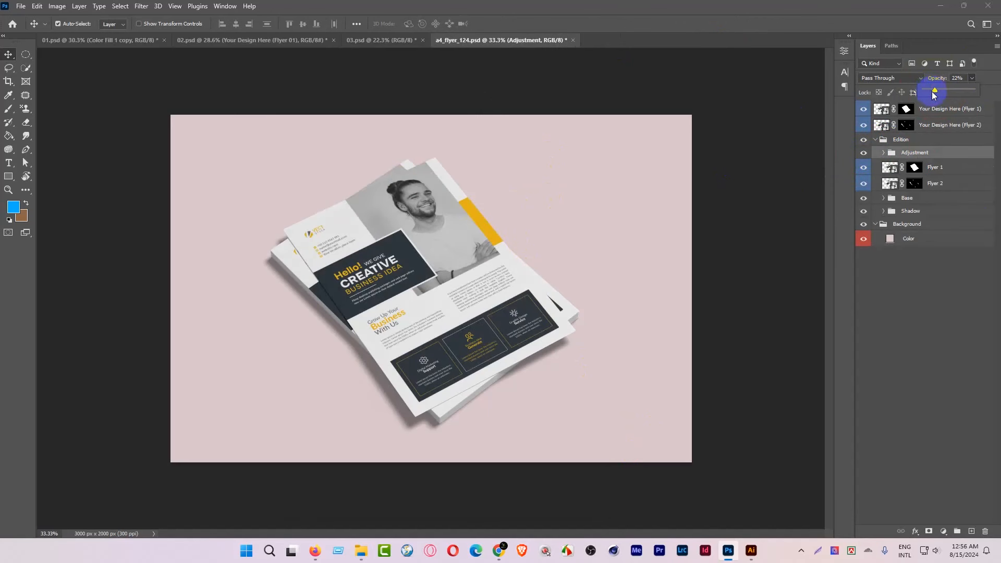
{"action": "left_click", "coordinate": [894, 309]}
Change the background Color fill layer to grey cccccc
{"action": "left_click", "coordinate": [293, 140]}
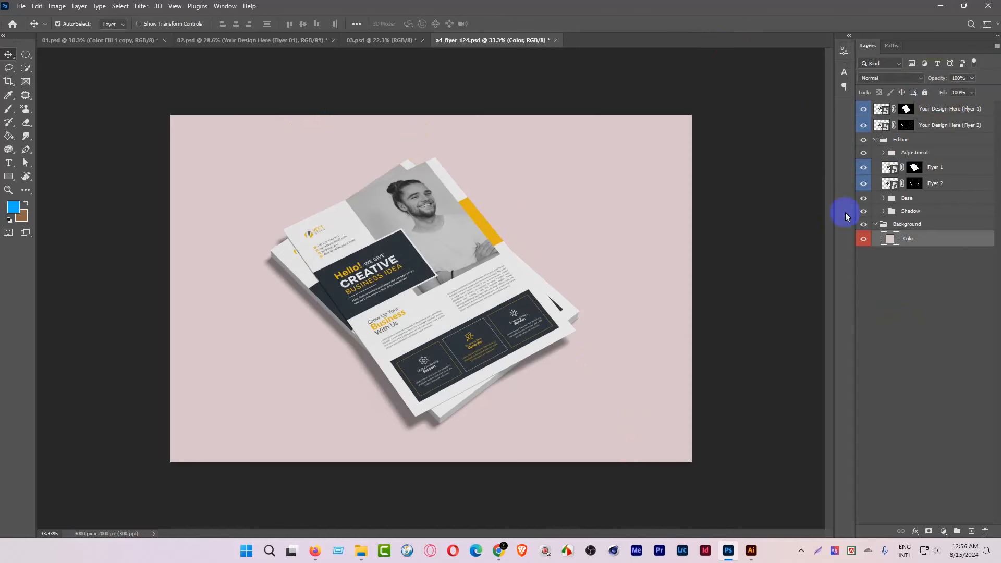
{"action": "double_click", "coordinate": [893, 239]}
{"action": "type", "text": "c"}
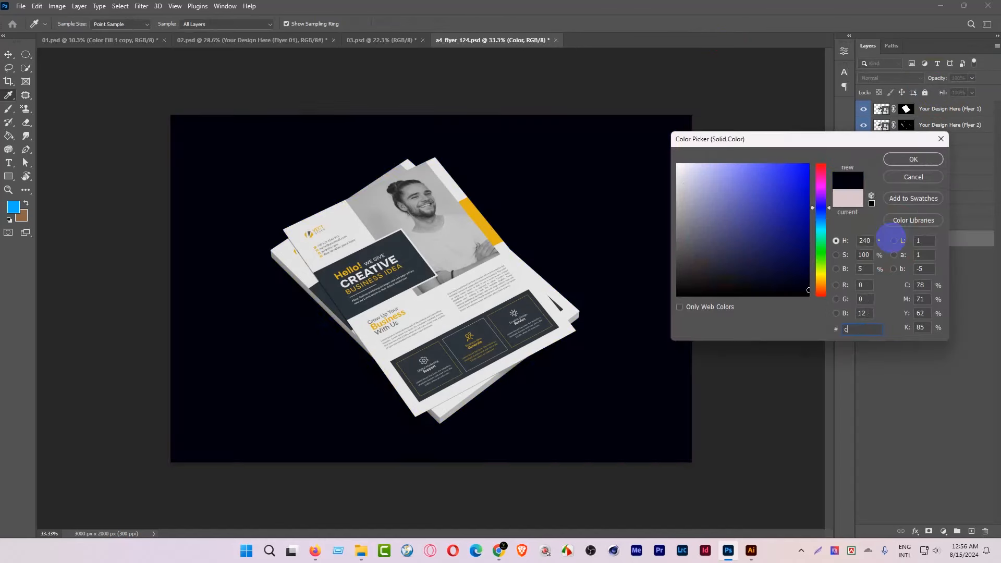
{"action": "type", "text": "ccccc"}
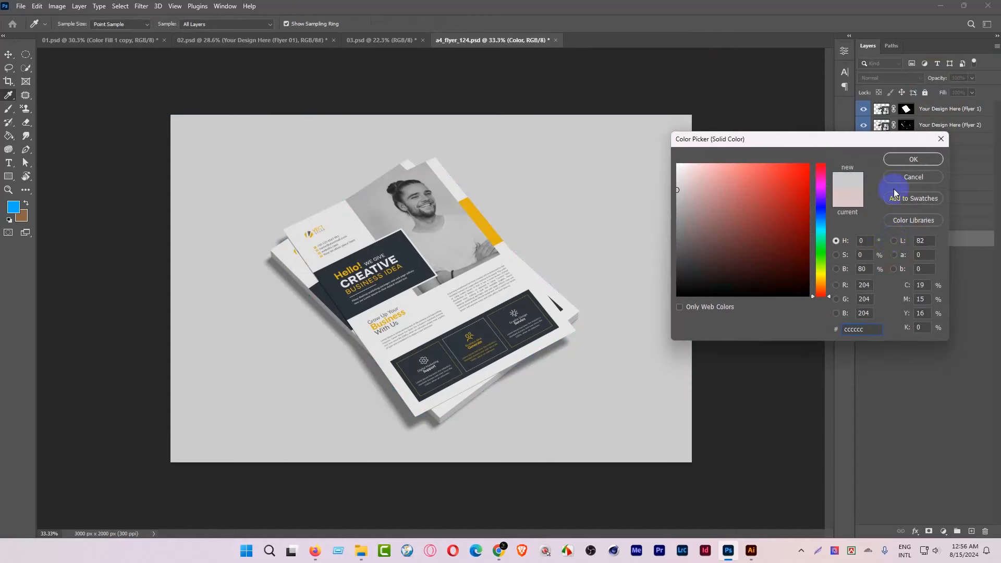
{"action": "left_click", "coordinate": [906, 159]}
Set the mockup's canvas size to 3640 x 2428 pixels
{"action": "key", "text": "ctrl+space"}
{"action": "left_click_drag", "start_coordinate": [459, 131], "coordinate": [445, 132]}
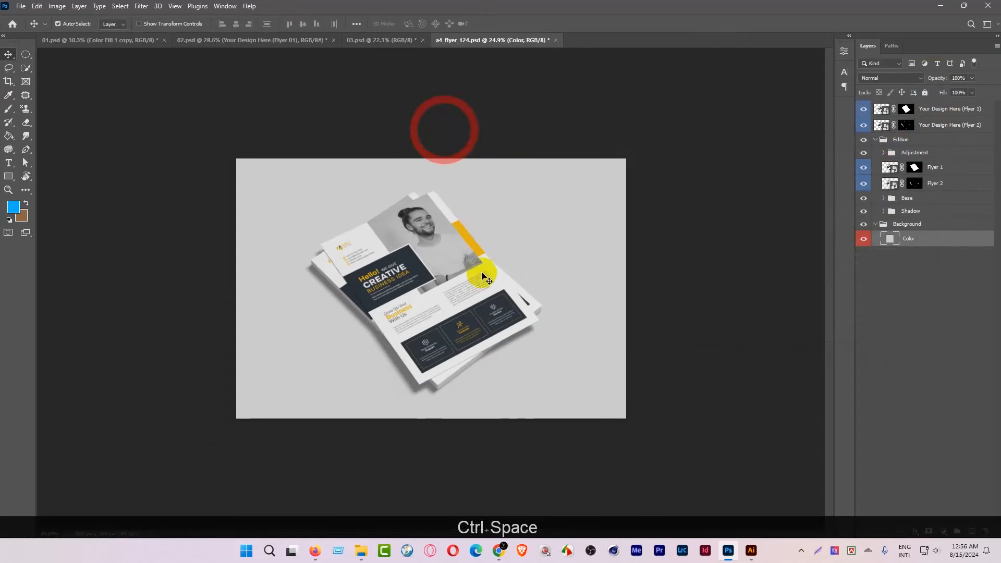
{"action": "mouse_move", "coordinate": [483, 277]}
{"action": "left_mouse_down"}
{"action": "mouse_move", "coordinate": [505, 292]}
{"action": "mouse_move", "coordinate": [496, 291]}
{"action": "left_mouse_up"}
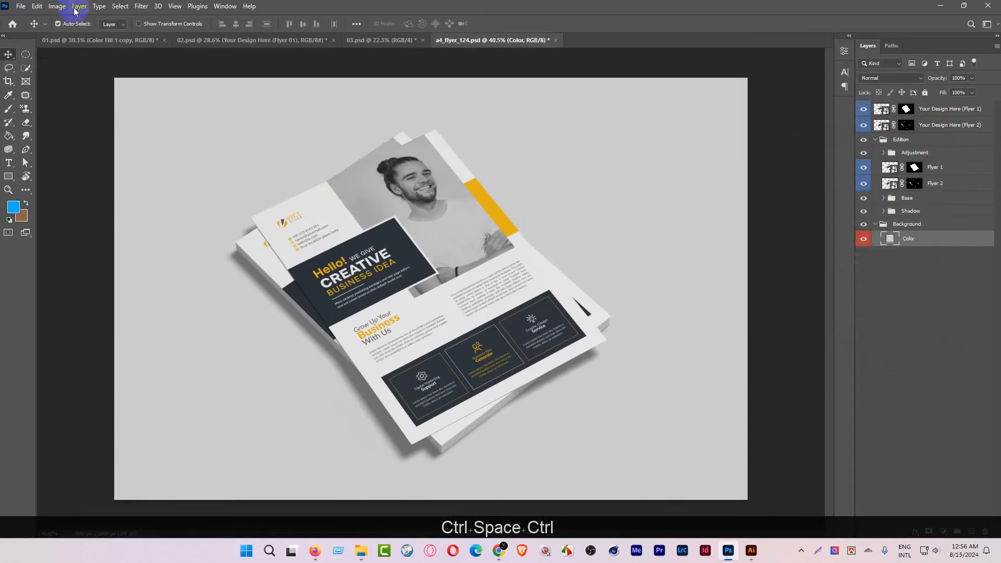
{"action": "left_click", "coordinate": [58, 6]}
{"action": "left_click", "coordinate": [73, 92]}
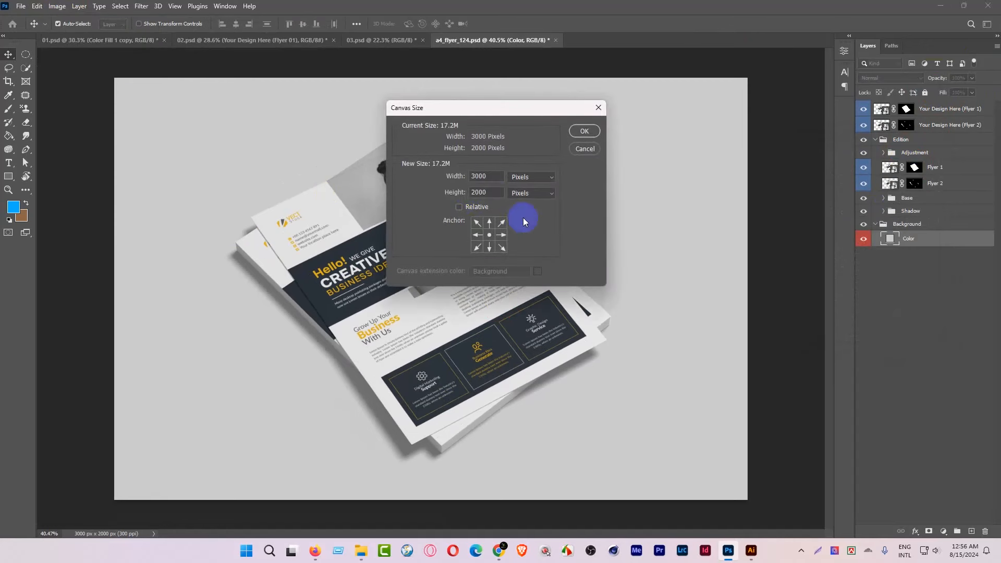
{"action": "left_click", "coordinate": [456, 192]}
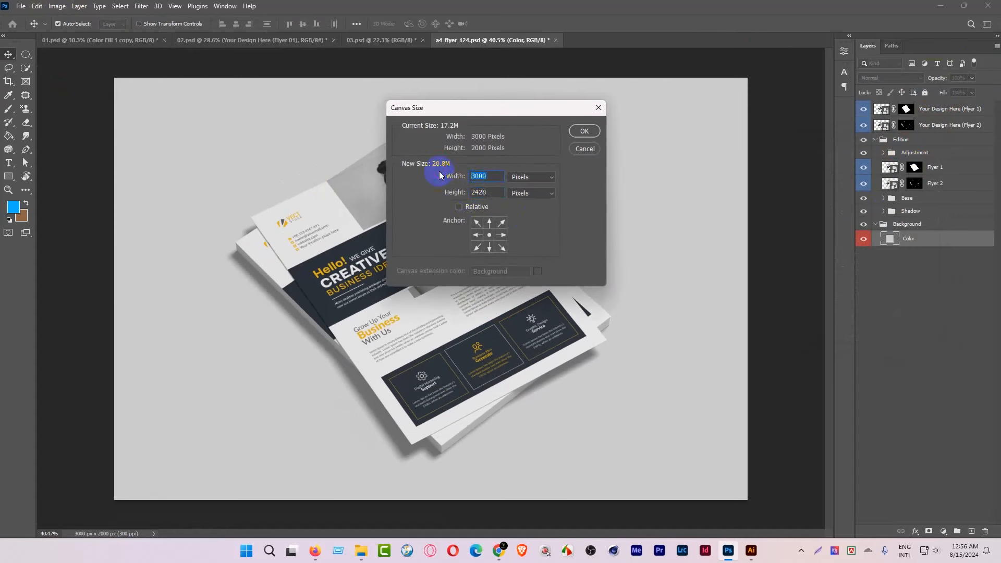
{"action": "left_click", "coordinate": [586, 132]}
Select all layers and groups above the Background group and enlarge them from the centre to about 115.57%
{"action": "left_click_drag", "start_coordinate": [418, 239], "coordinate": [380, 241]}
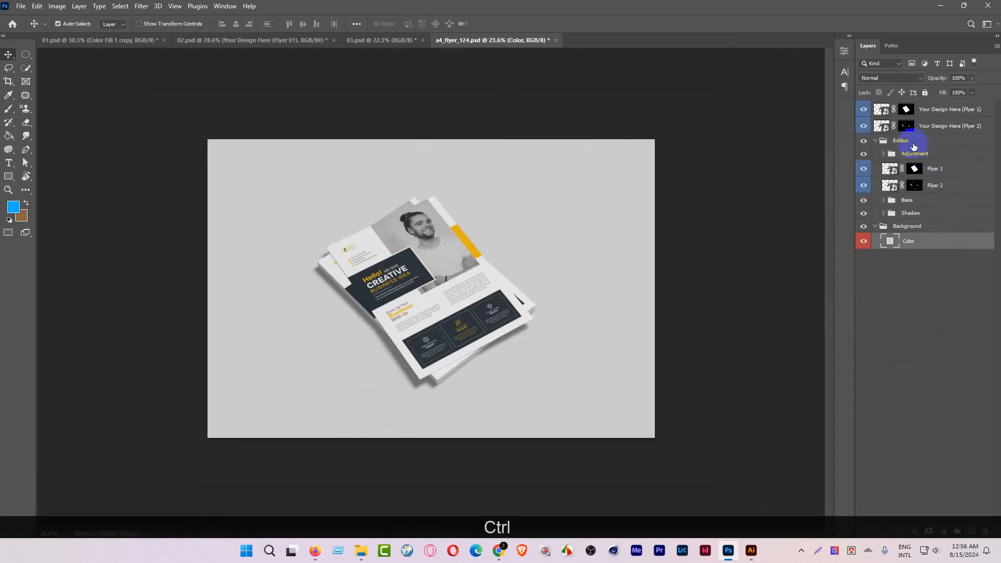
{"action": "left_click", "coordinate": [924, 111]}
{"action": "left_click", "coordinate": [926, 215], "text": "shift"}
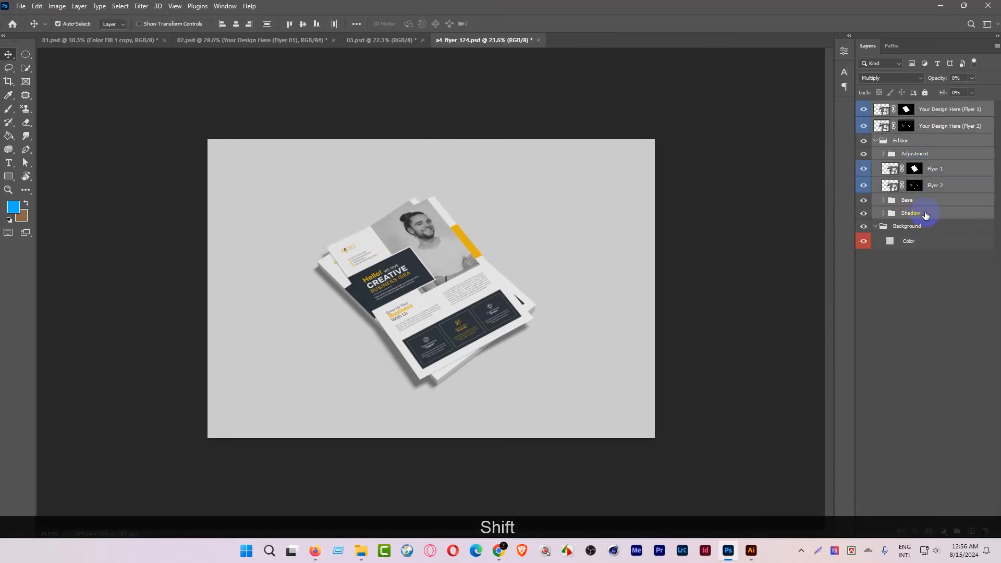
{"action": "key", "text": "ctrl+shift+t"}
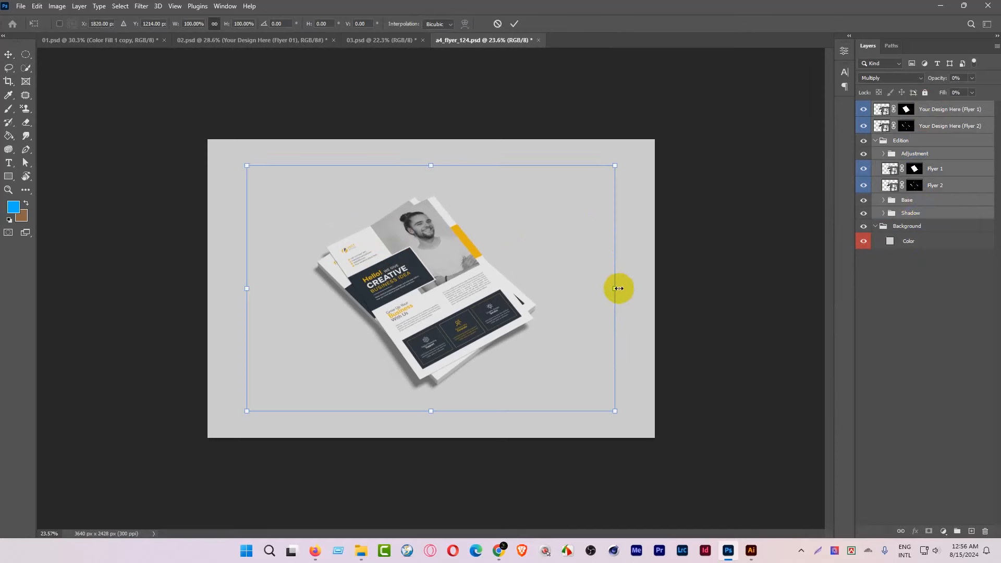
{"action": "left_click_drag", "start_coordinate": [616, 286], "coordinate": [647, 294]}
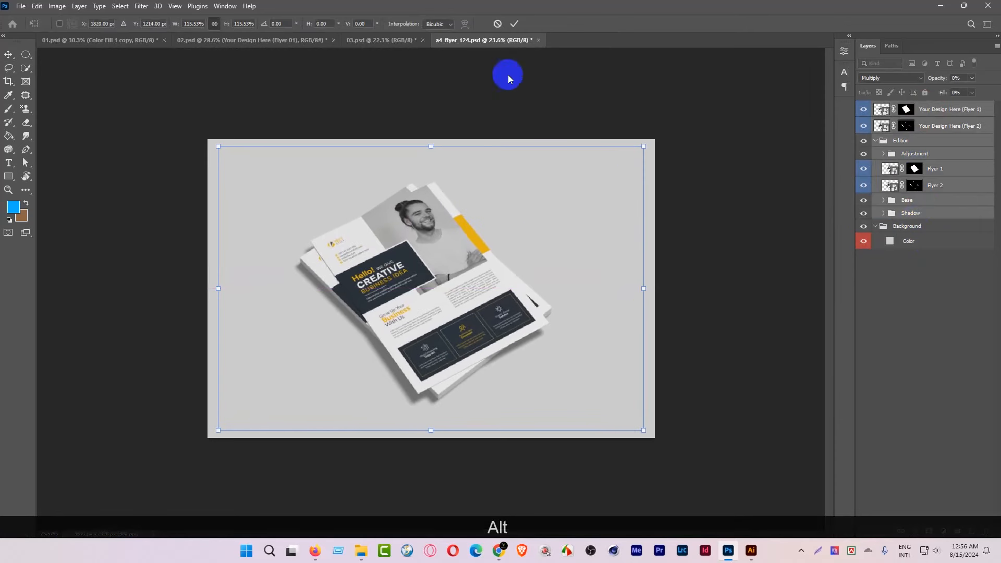
{"action": "left_click", "coordinate": [514, 23]}
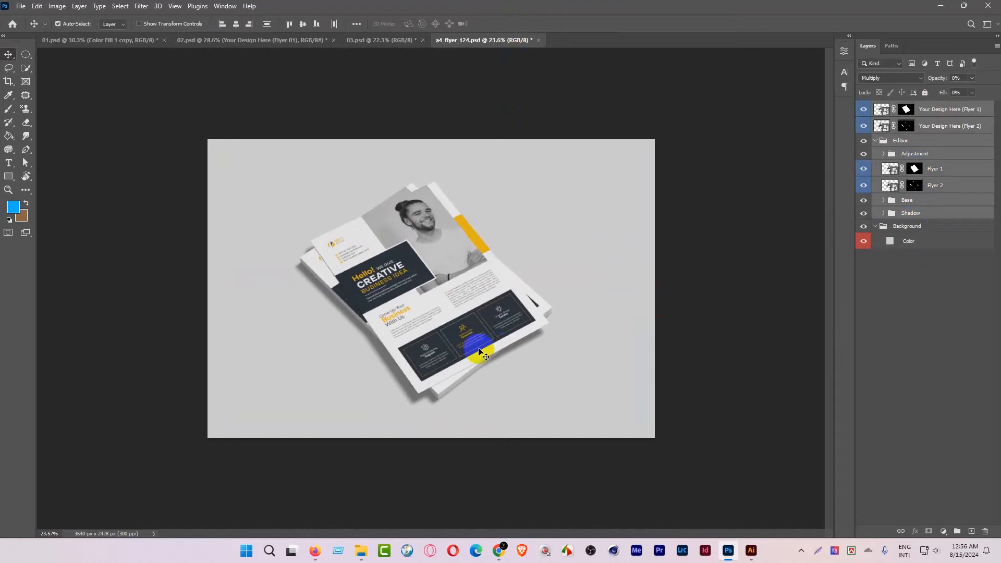
{"action": "scroll", "coordinate": [469, 351], "scroll_direction": "up", "scroll_amount": 3}
{"action": "scroll", "coordinate": [464, 357], "scroll_direction": "down", "scroll_amount": 2}
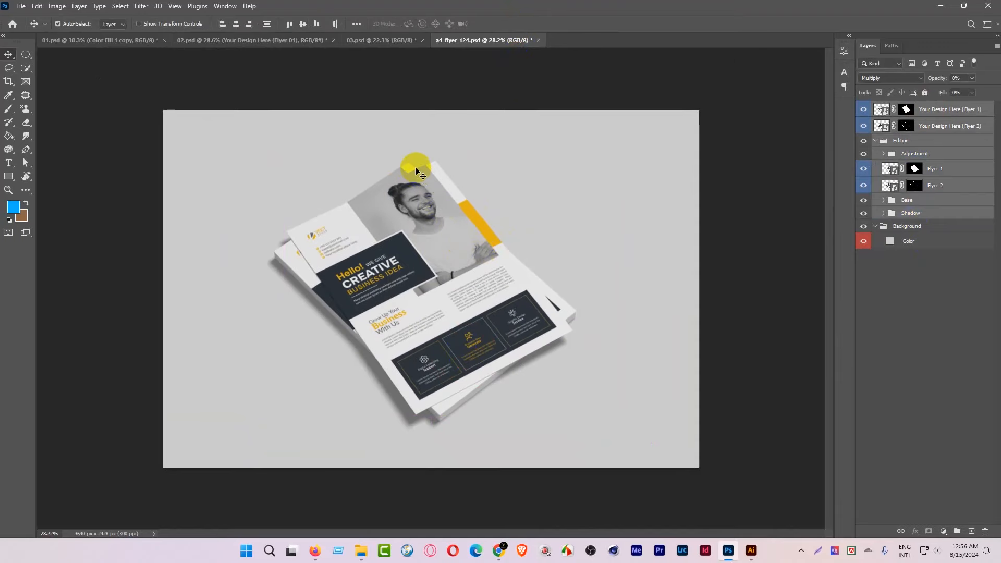
Save the mockup as a Photoshop file named 04 in the Ready Design folder inside Flyer
{"action": "key", "text": "ctrl+shift+s"}
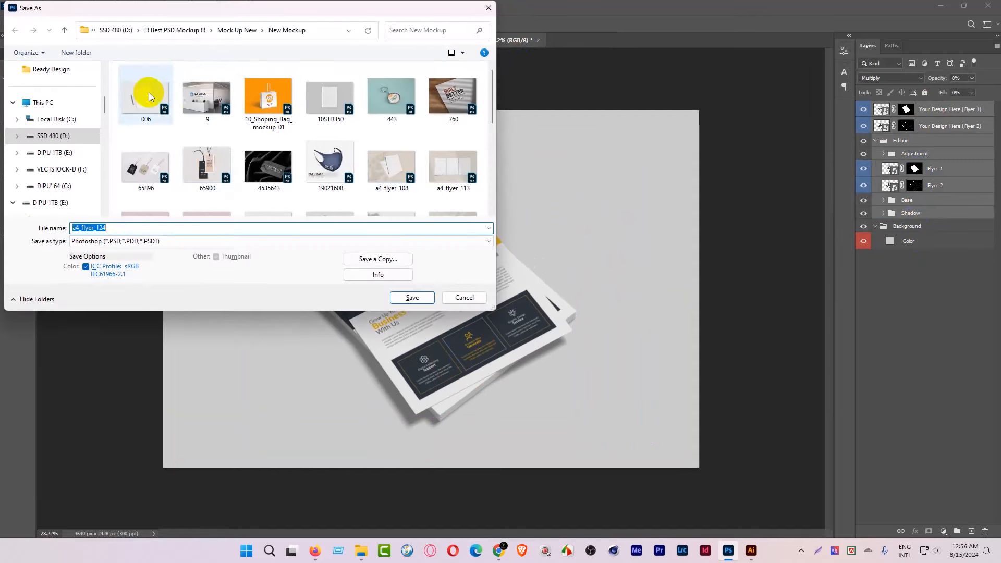
{"action": "left_click", "coordinate": [219, 29]}
{"action": "left_click", "coordinate": [186, 30]}
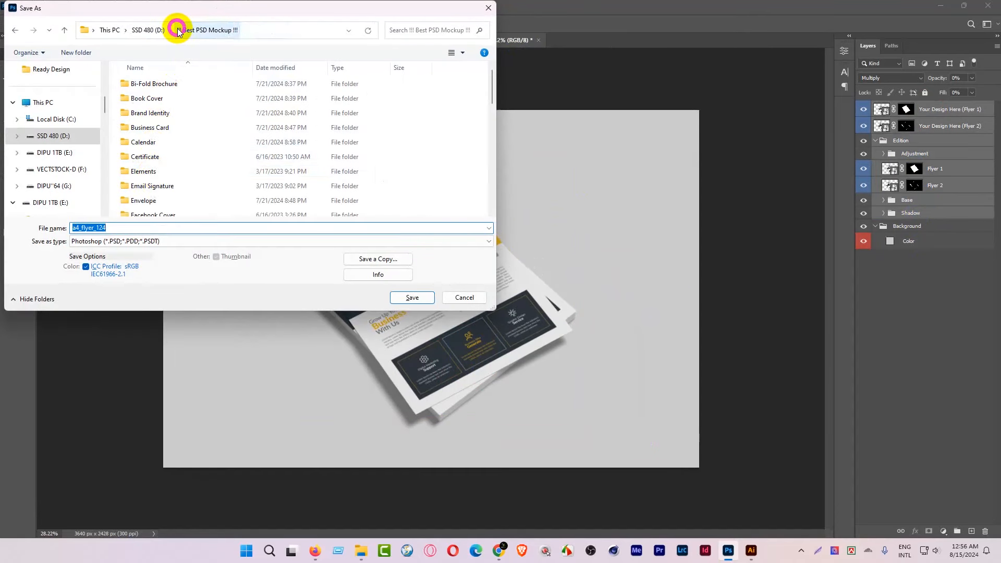
{"action": "scroll", "coordinate": [151, 161], "scroll_direction": "down", "scroll_amount": 4}
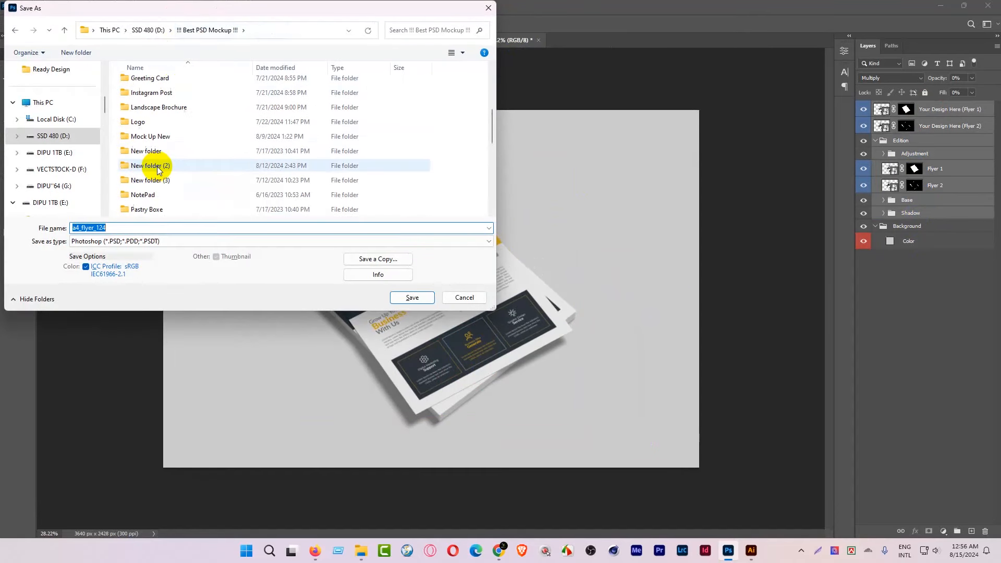
{"action": "scroll", "coordinate": [150, 157], "scroll_direction": "up", "scroll_amount": 2}
{"action": "double_click", "coordinate": [152, 113]}
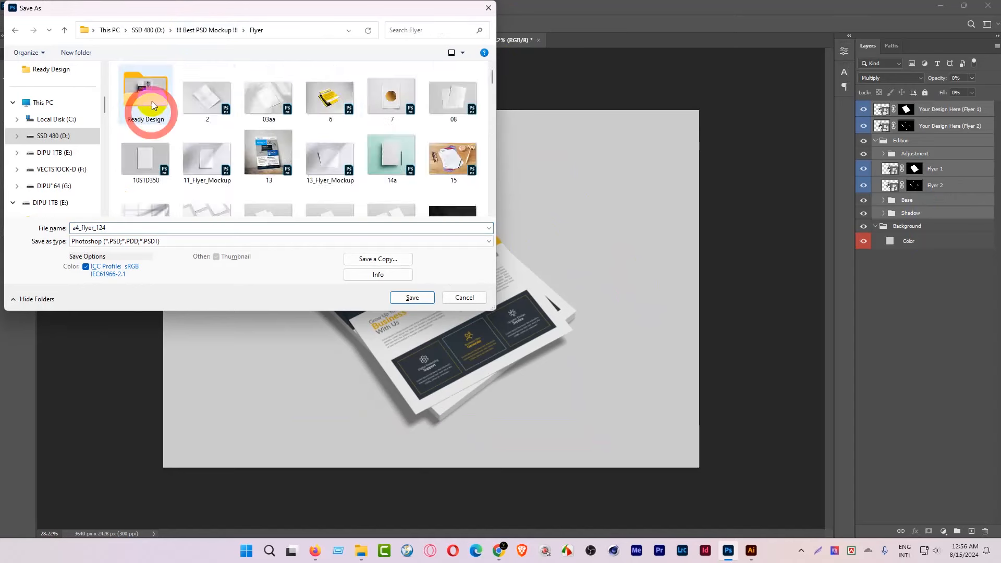
{"action": "double_click", "coordinate": [152, 100]}
{"action": "double_click", "coordinate": [215, 228]}
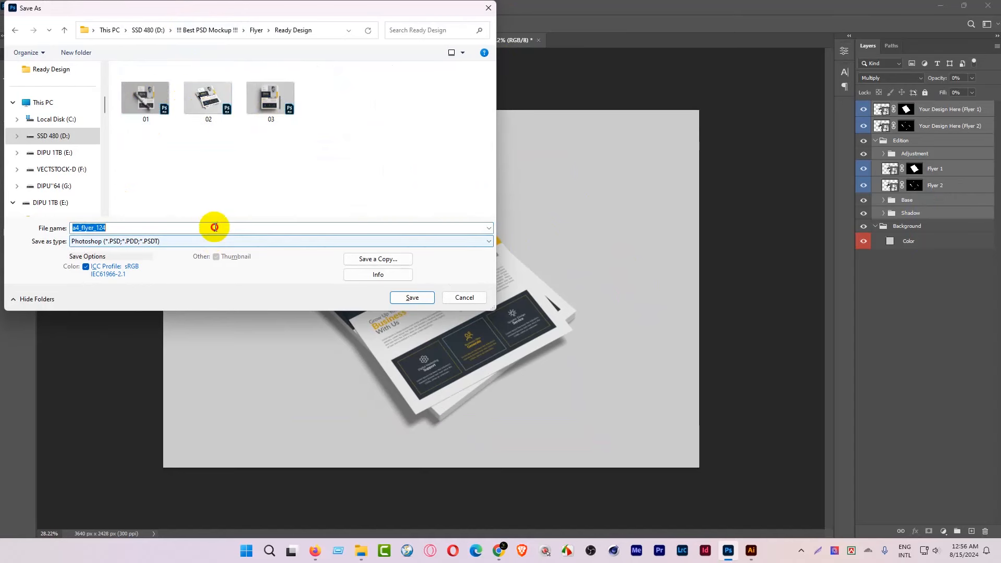
{"action": "type", "text": "04"}
{"action": "left_click", "coordinate": [427, 298]}
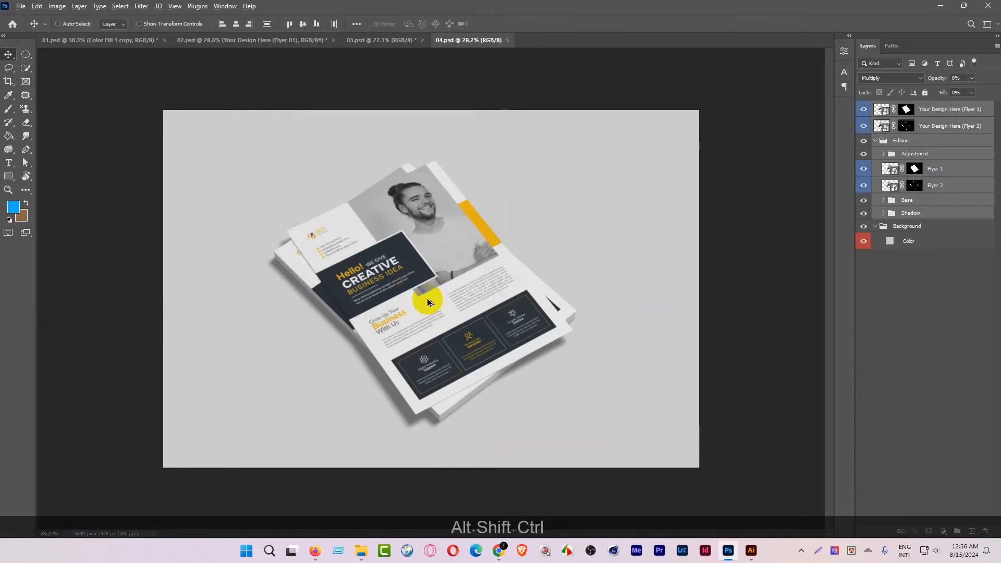
Export the mockup with Save for Web as a maximum-quality JPEG named 04 in the Ready Design folder
{"action": "key", "text": "ctrl+alt+shift+s"}
{"action": "left_click", "coordinate": [599, 430]}
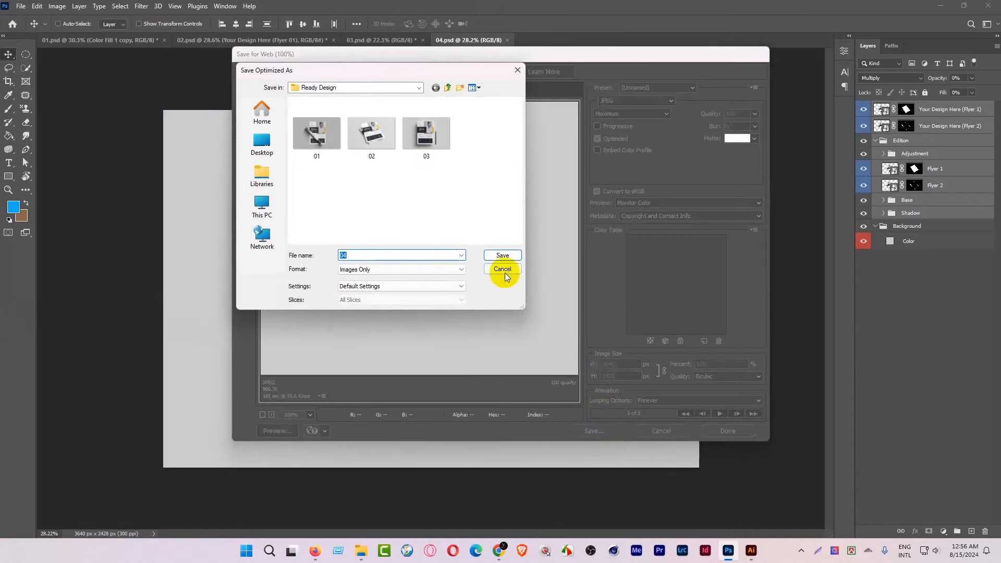
{"action": "left_click", "coordinate": [503, 255]}
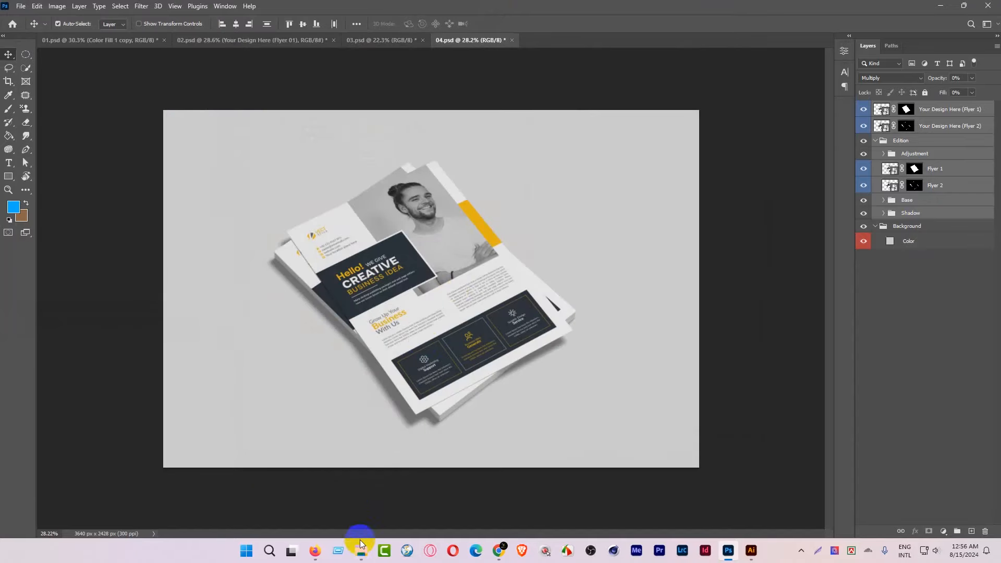
Switch to File Explorer and open the Ready Design folder inside !!! Best PSD Mockup !!! > Flyer
{"action": "left_click", "coordinate": [361, 546]}
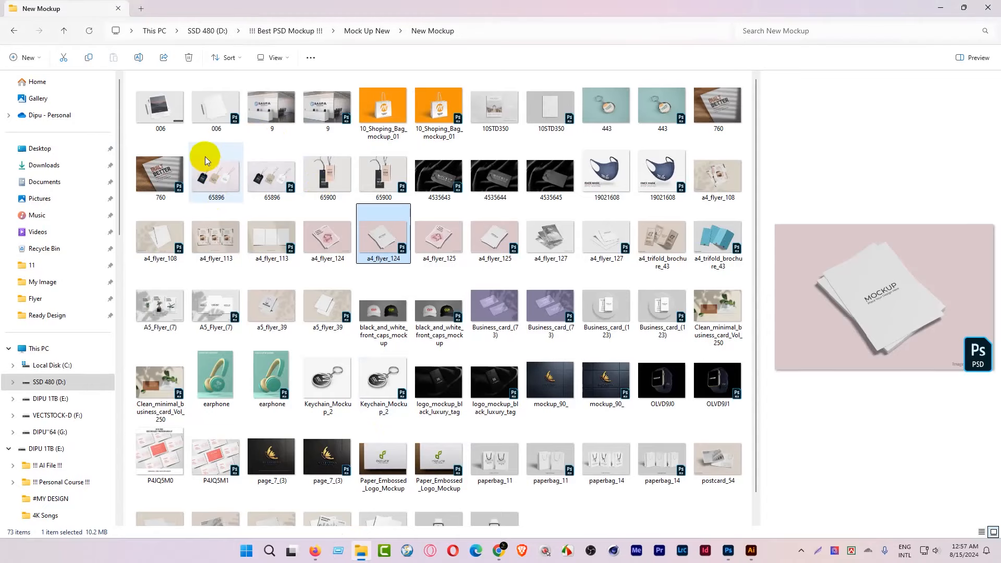
{"action": "left_click", "coordinate": [368, 31]}
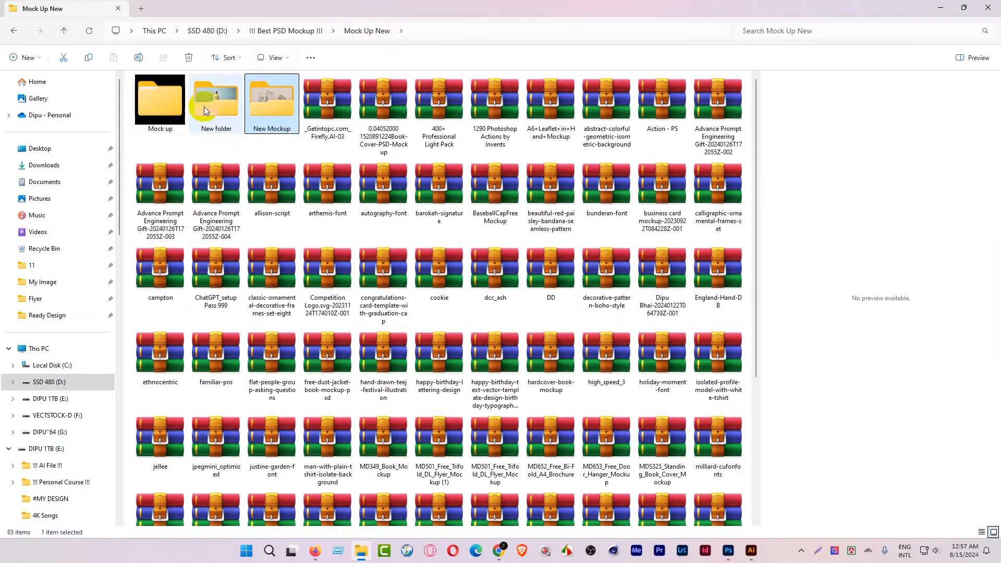
{"action": "left_click", "coordinate": [301, 23]}
{"action": "left_click", "coordinate": [277, 148]}
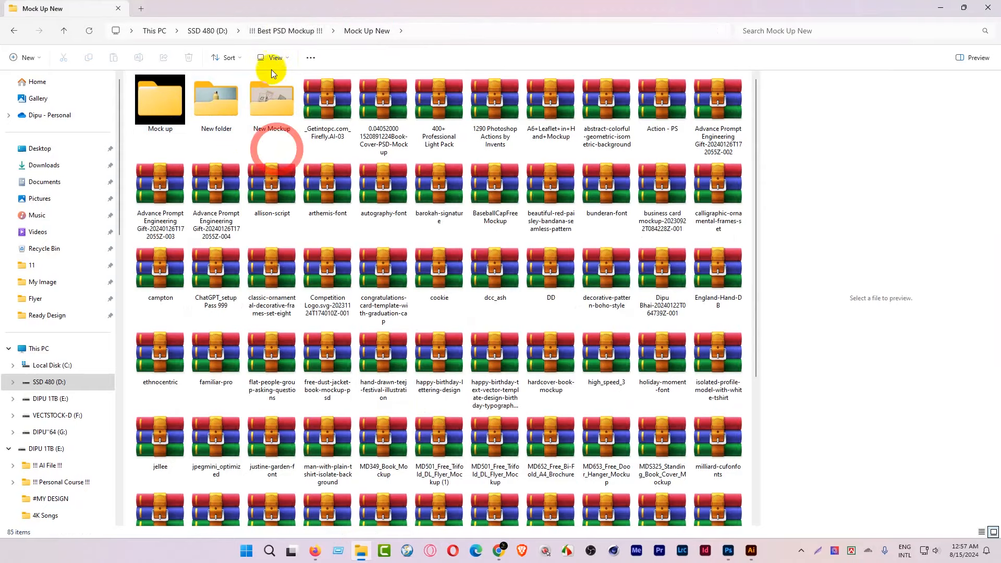
{"action": "left_click", "coordinate": [285, 32]}
{"action": "double_click", "coordinate": [165, 239]}
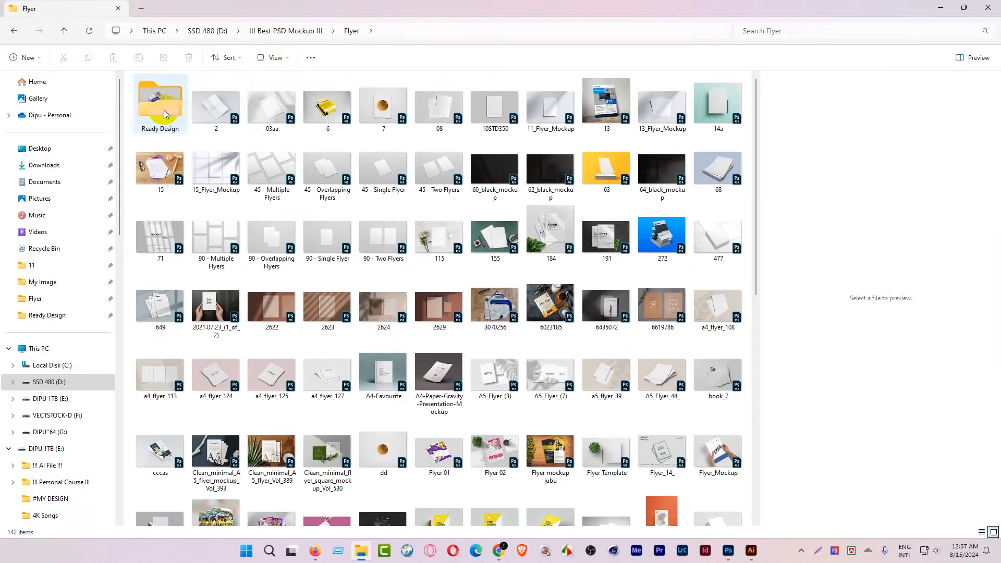
{"action": "double_click", "coordinate": [162, 110]}
Review the exported JPEG mockups 01 to 04 one after another at full size, and close the viewer and the folder window
{"action": "left_click_drag", "start_coordinate": [160, 149], "coordinate": [617, 127]}
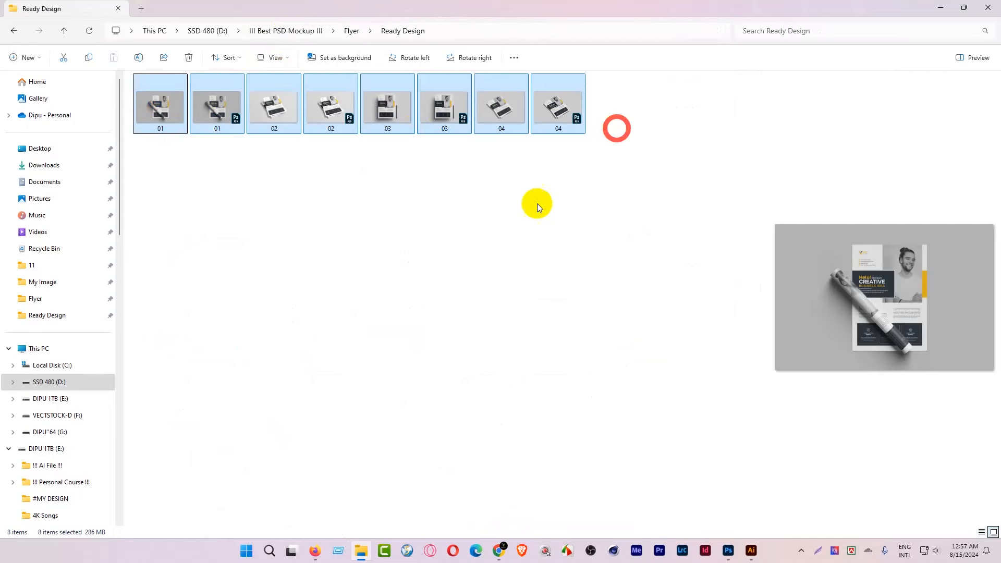
{"action": "left_click", "coordinate": [500, 124]}
{"action": "left_click", "coordinate": [386, 112]}
{"action": "left_click", "coordinate": [274, 112]}
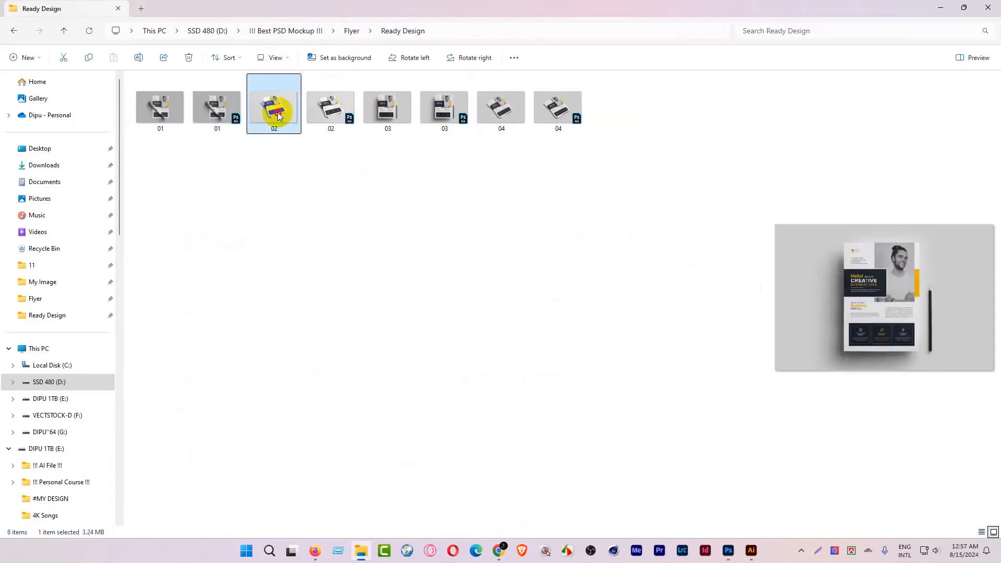
{"action": "left_click", "coordinate": [159, 118]}
{"action": "double_click", "coordinate": [160, 108]}
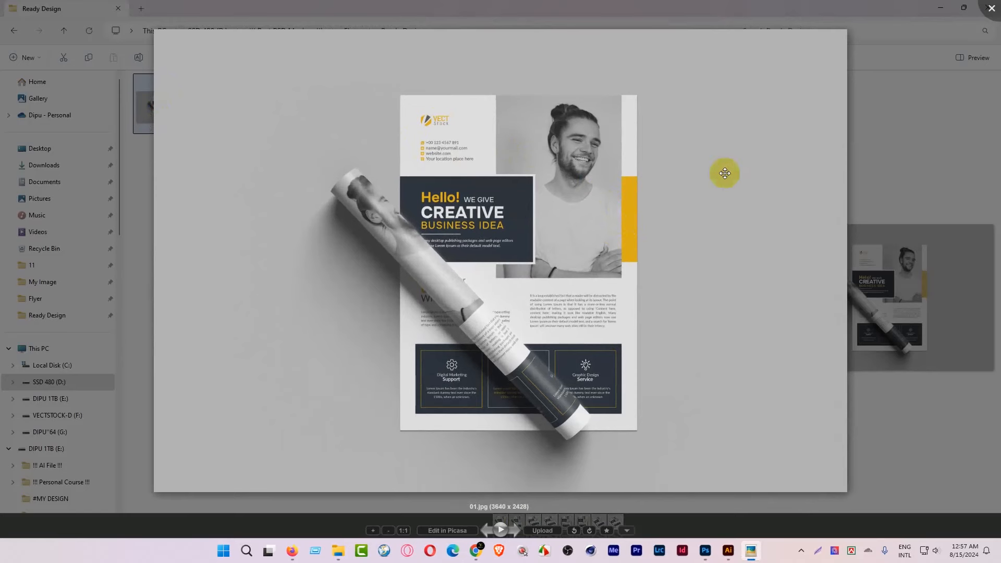
{"action": "left_click", "coordinate": [514, 533]}
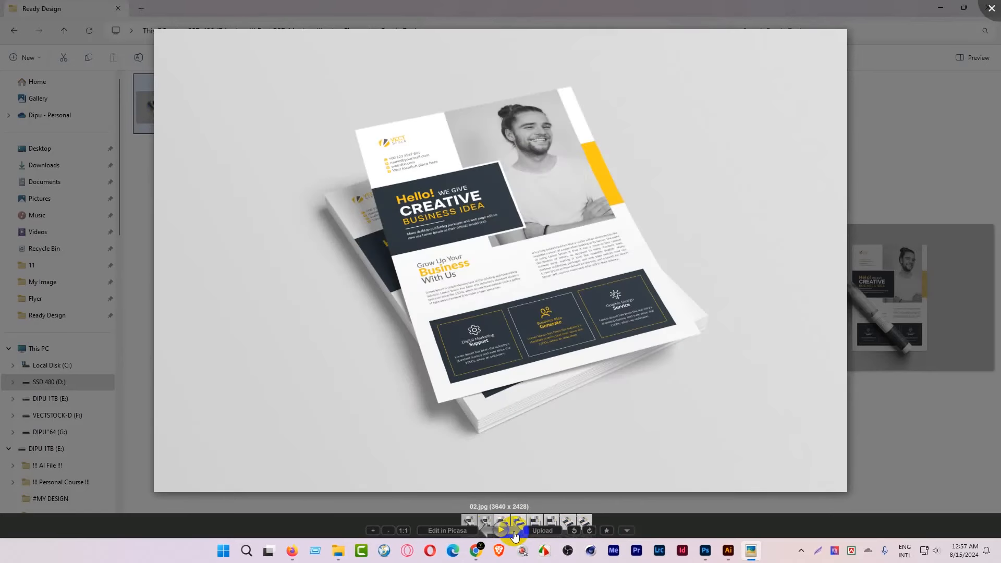
{"action": "left_click", "coordinate": [514, 533]}
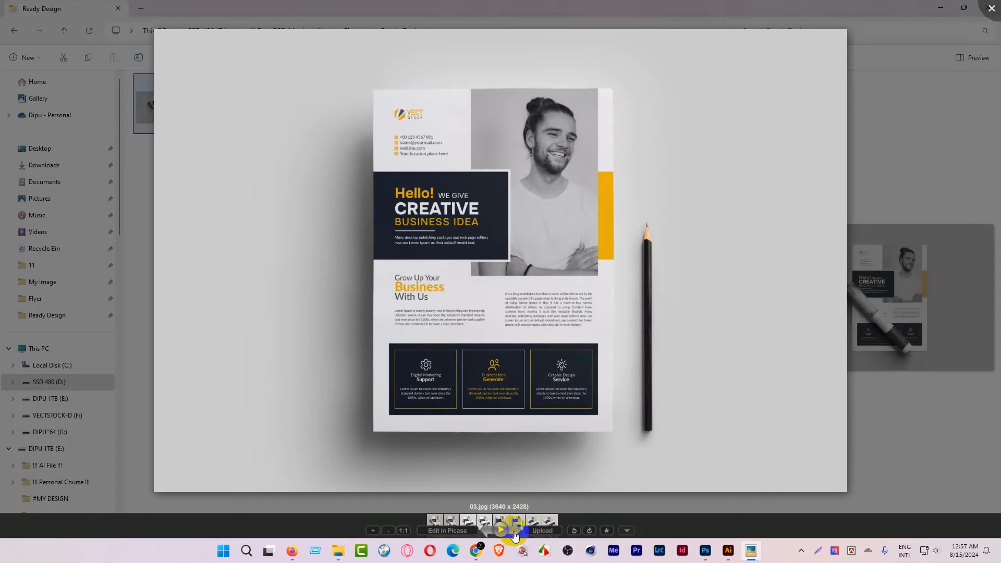
{"action": "left_click", "coordinate": [514, 533]}
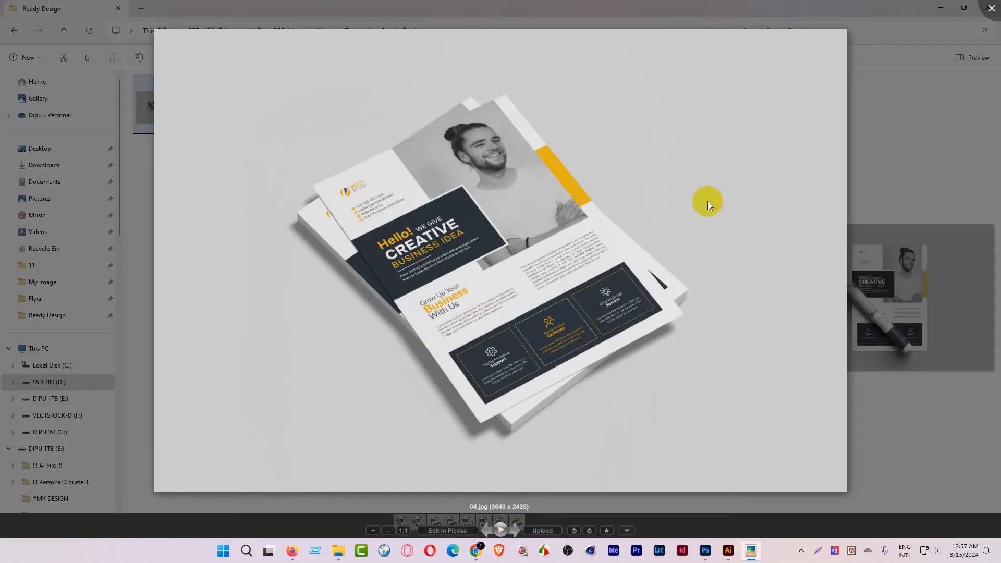
{"action": "left_click", "coordinate": [992, 8]}
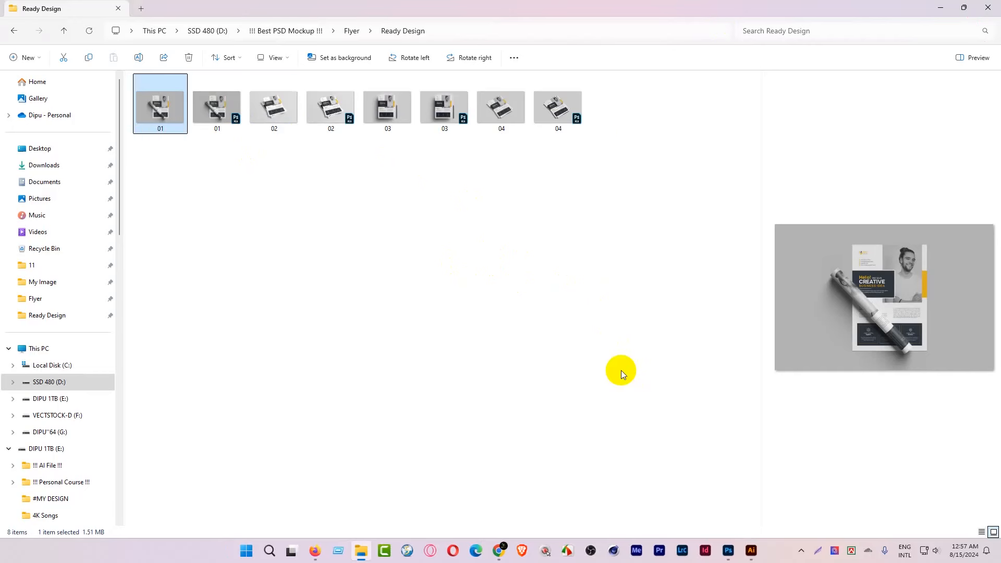
{"action": "left_click", "coordinate": [940, 8]}
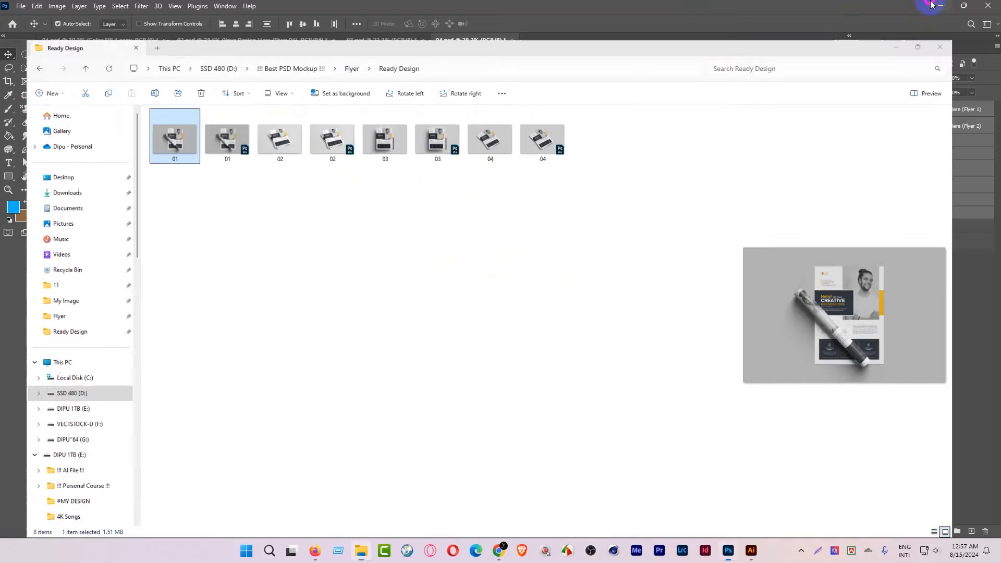
Switch to Chrome and examine the Behance cover image size and how flyers are presented in the author's Freepik listing
{"action": "left_click", "coordinate": [492, 552]}
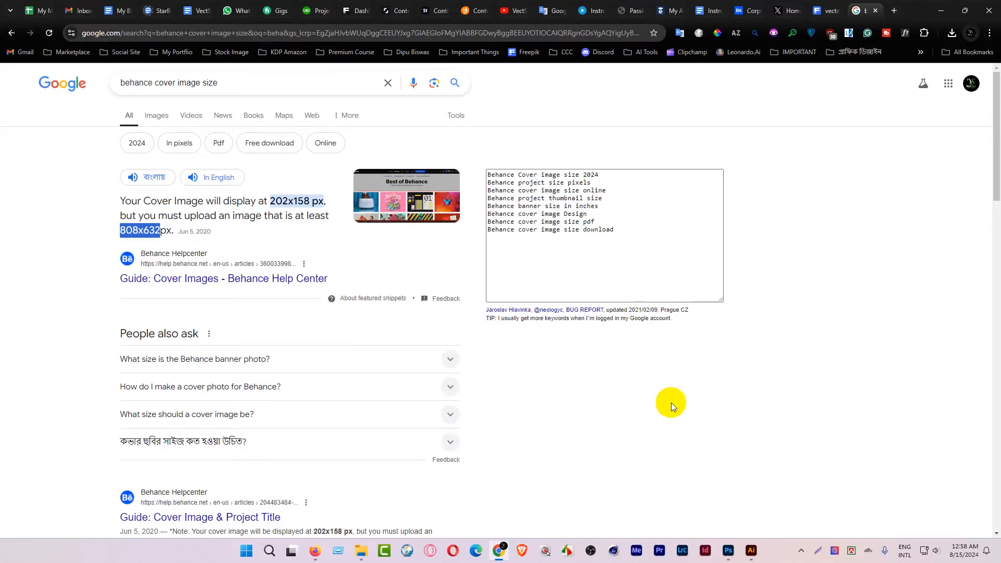
{"action": "left_click", "coordinate": [728, 548]}
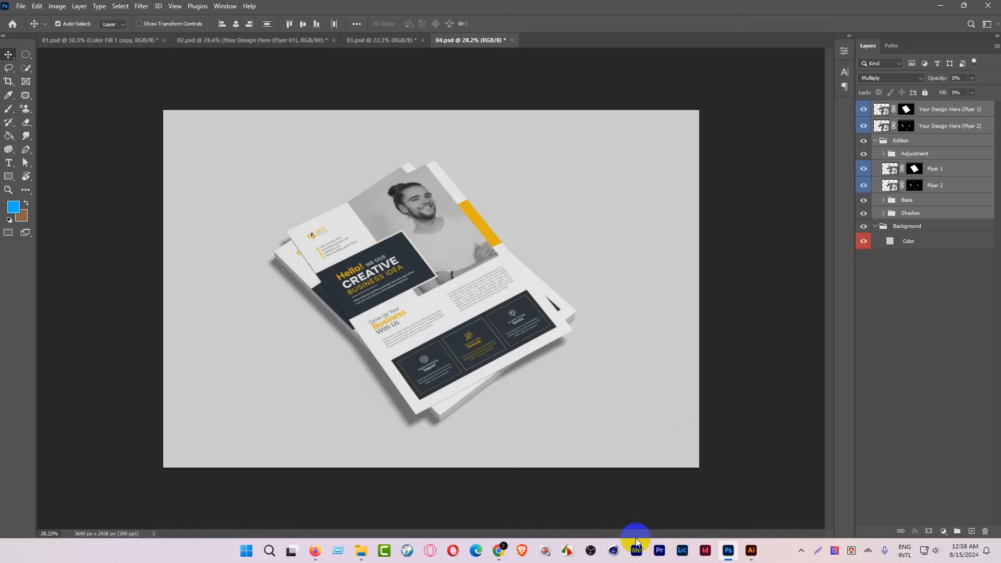
{"action": "left_click", "coordinate": [499, 550]}
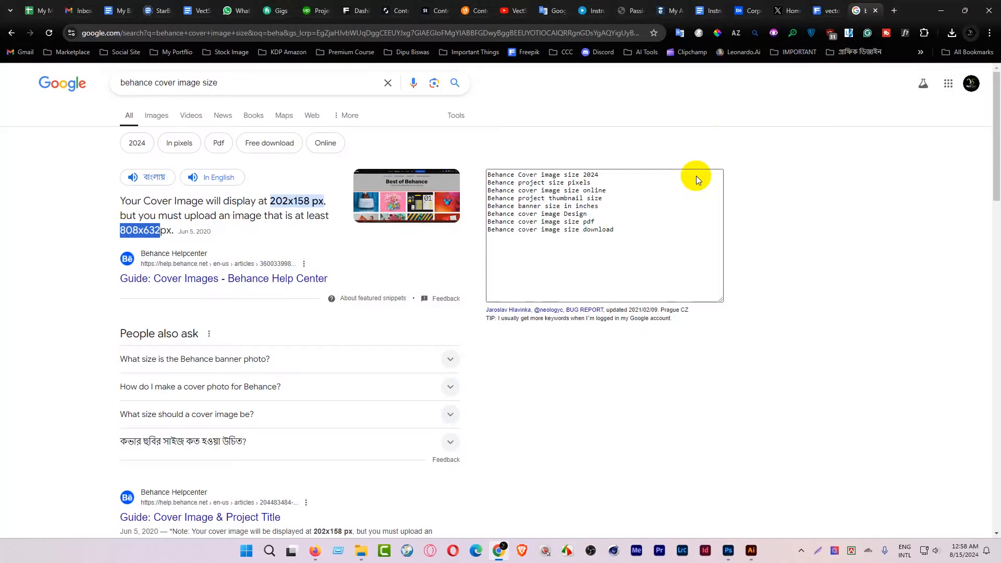
{"action": "left_click", "coordinate": [822, 10]}
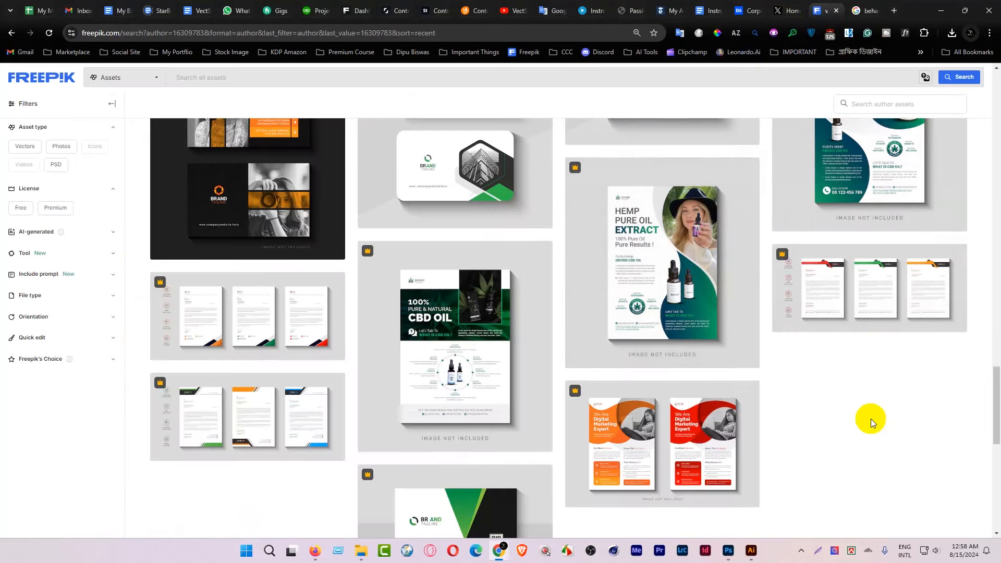
{"action": "scroll", "coordinate": [871, 419], "scroll_direction": "up", "scroll_amount": 1}
{"action": "scroll", "coordinate": [870, 418], "scroll_direction": "down", "scroll_amount": 1}
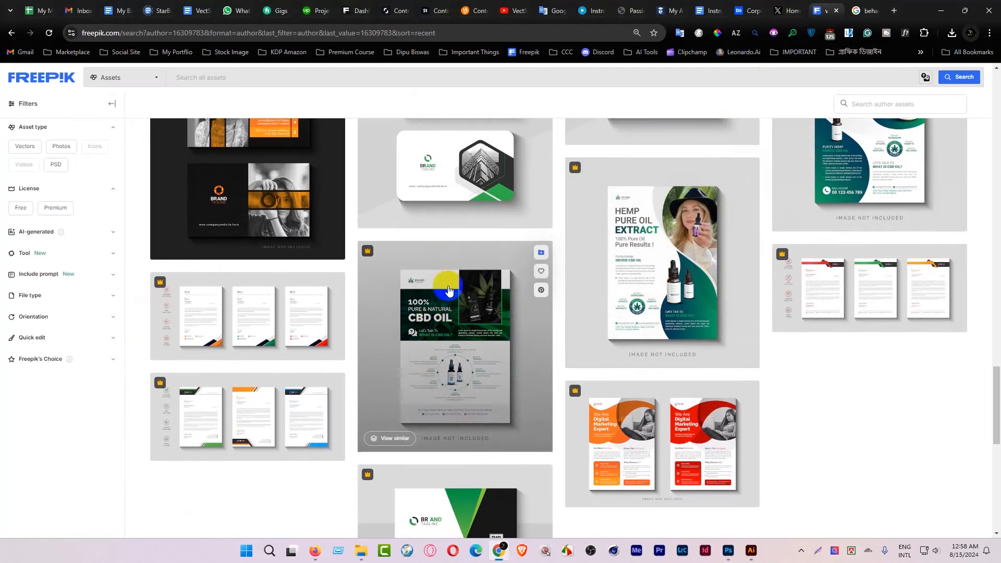
{"action": "scroll", "coordinate": [485, 373], "scroll_direction": "down", "scroll_amount": 2}
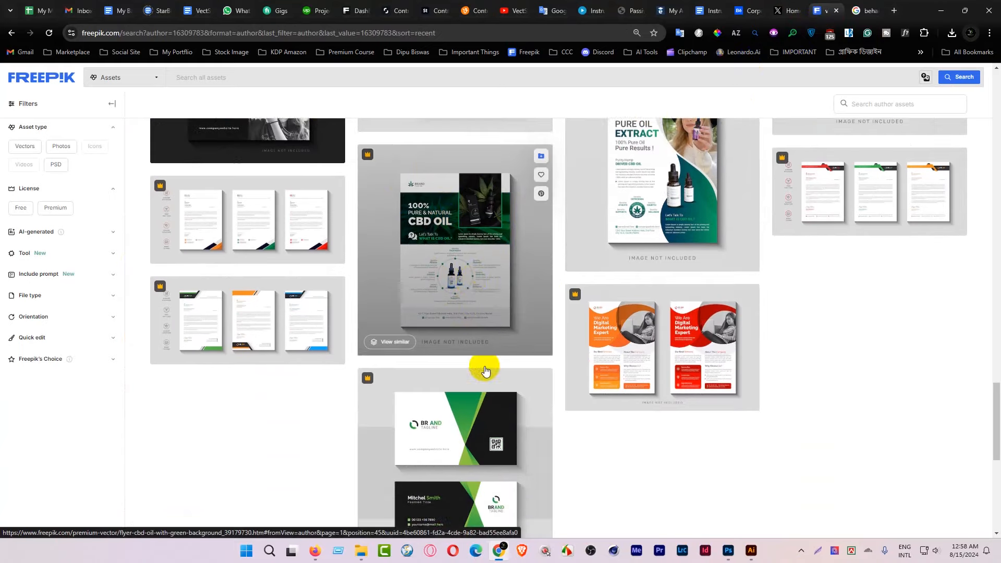
{"action": "scroll", "coordinate": [678, 302], "scroll_direction": "down", "scroll_amount": 1}
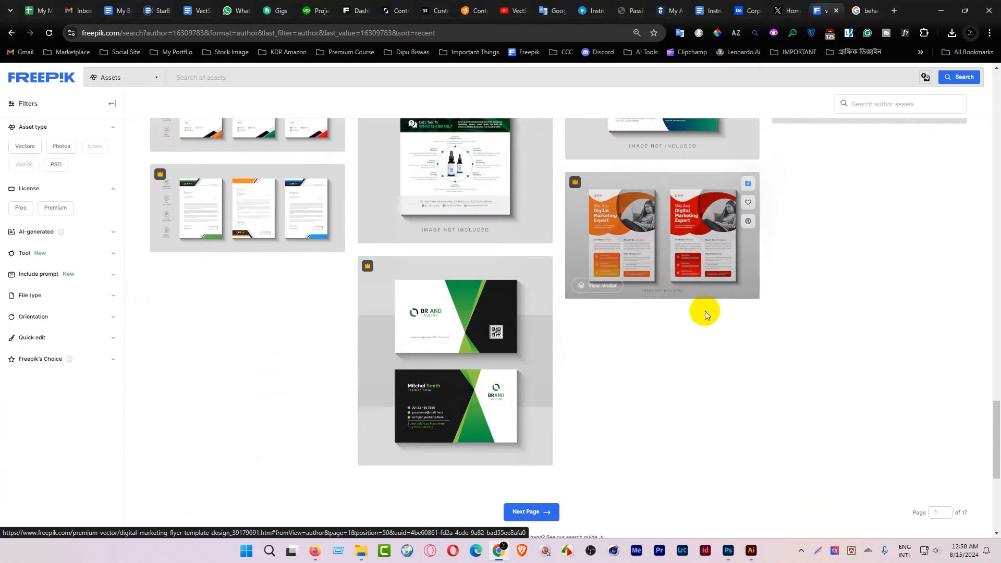
{"action": "scroll", "coordinate": [705, 314], "scroll_direction": "up", "scroll_amount": 1}
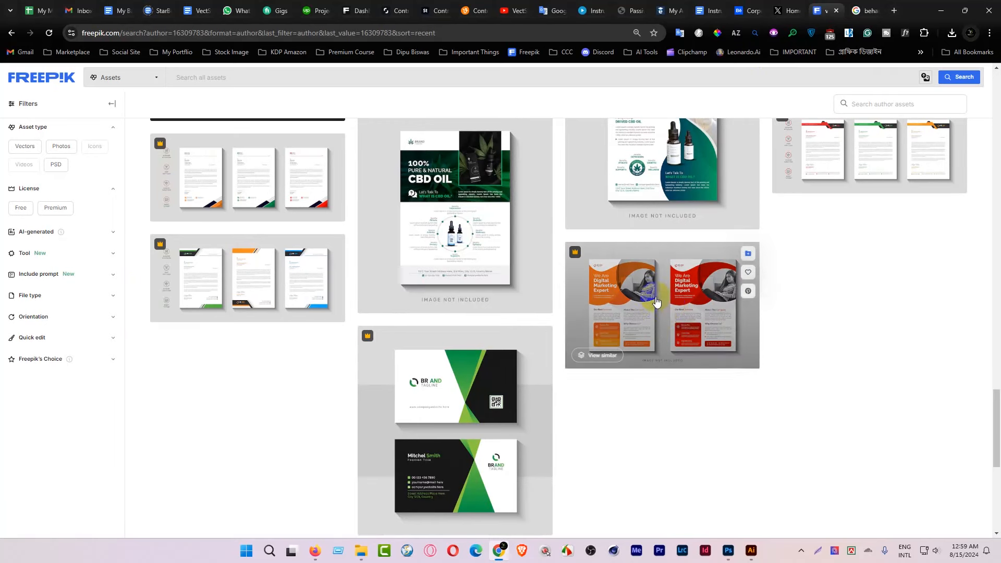
Switch to Illustrator and create a new RGB document from the Common web preset, 1366 x 768 px
{"action": "left_click", "coordinate": [752, 551]}
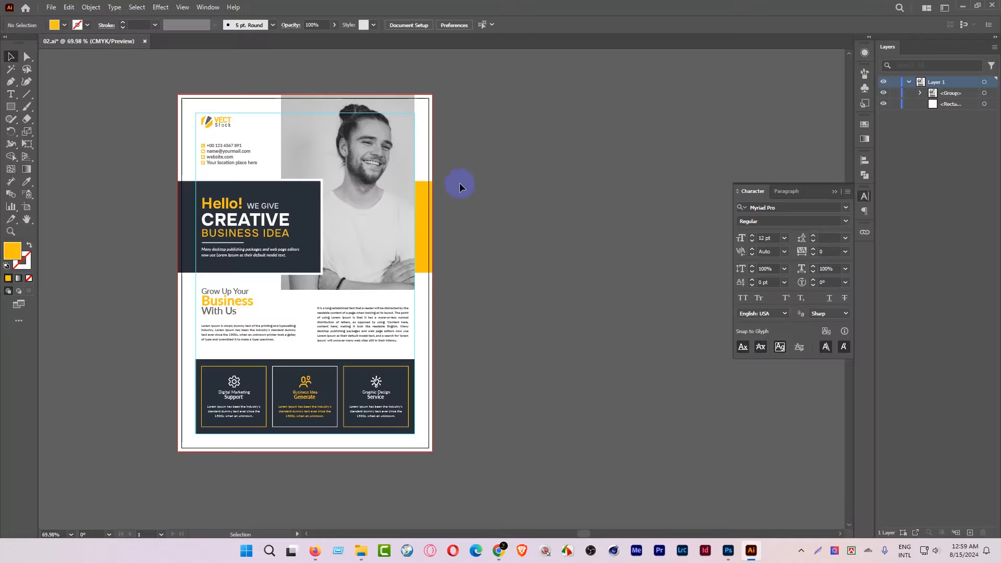
{"action": "left_click_drag", "start_coordinate": [451, 182], "coordinate": [386, 178]}
{"action": "left_click_drag", "start_coordinate": [479, 228], "coordinate": [370, 211]}
{"action": "left_click", "coordinate": [264, 208]}
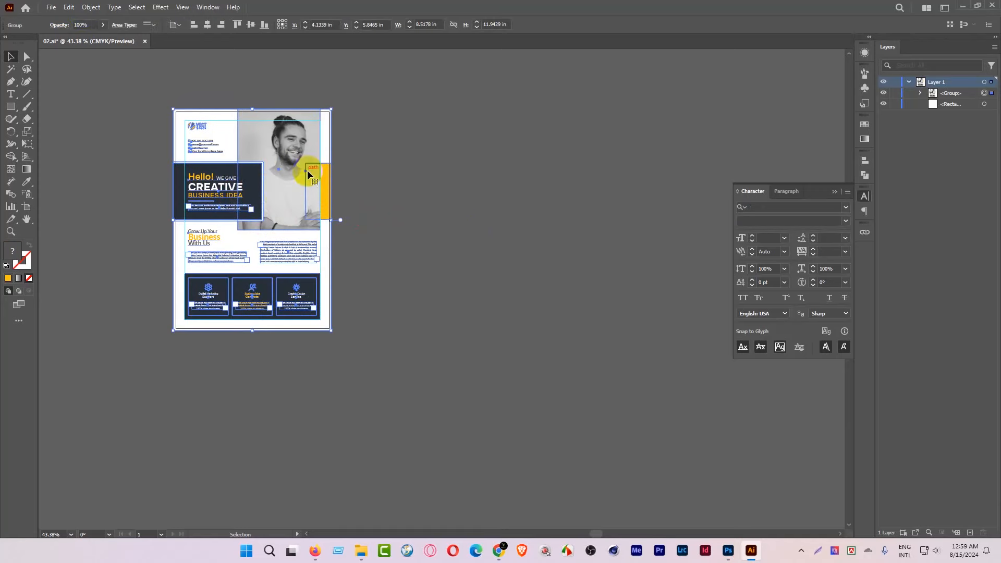
{"action": "left_click", "coordinate": [69, 8]}
{"action": "left_click", "coordinate": [51, 8]}
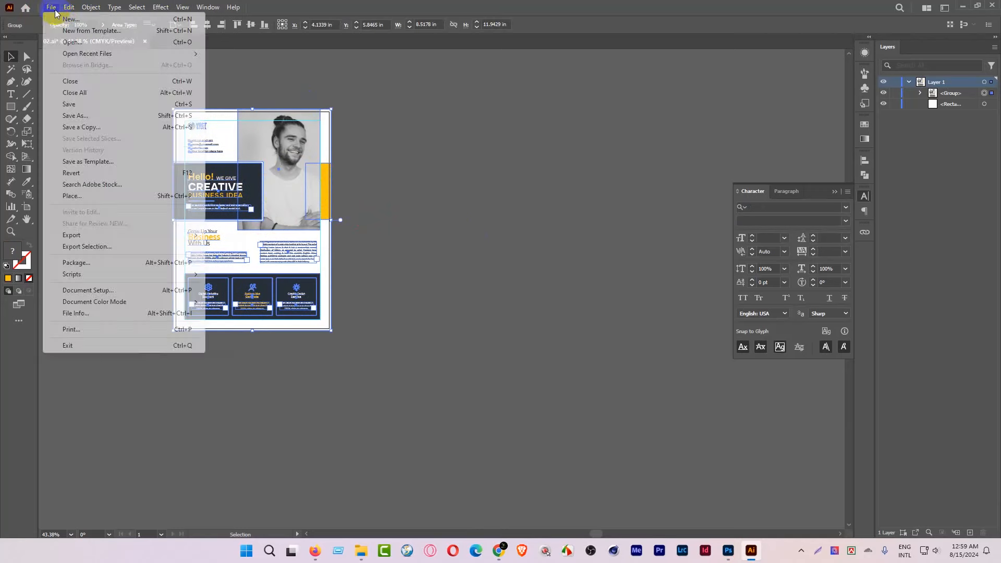
{"action": "left_click", "coordinate": [61, 20]}
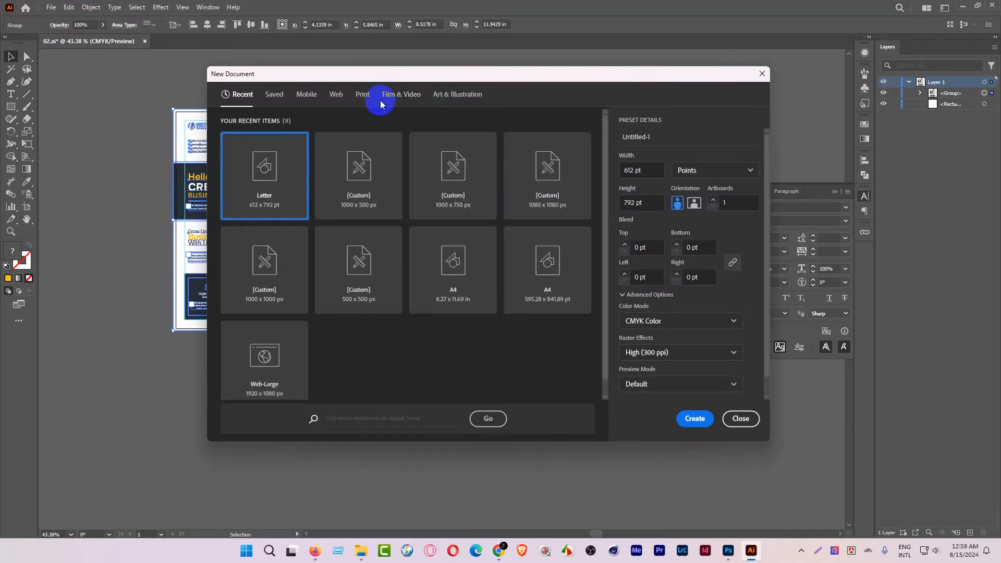
{"action": "left_click", "coordinate": [337, 96]}
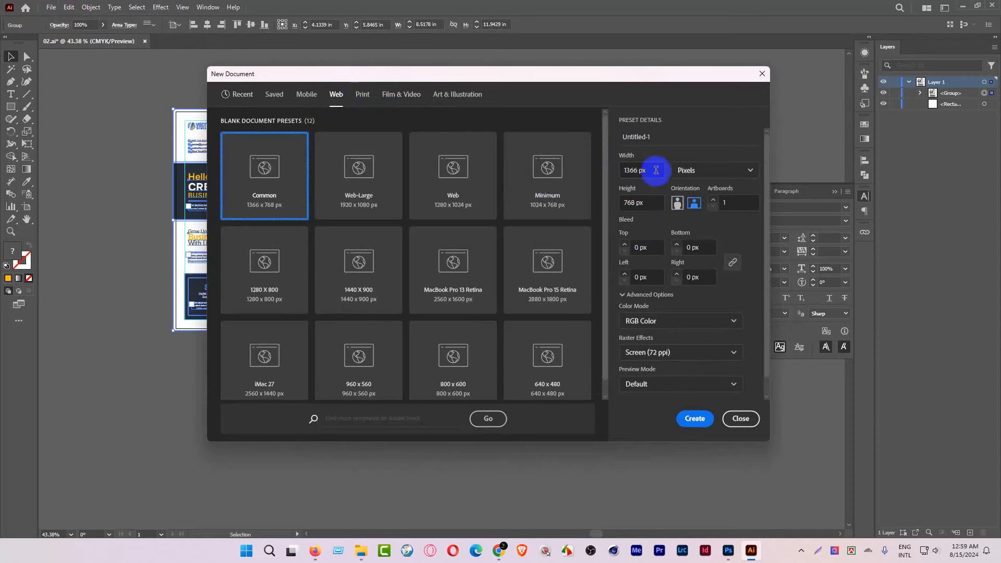
{"action": "left_click", "coordinate": [695, 418]}
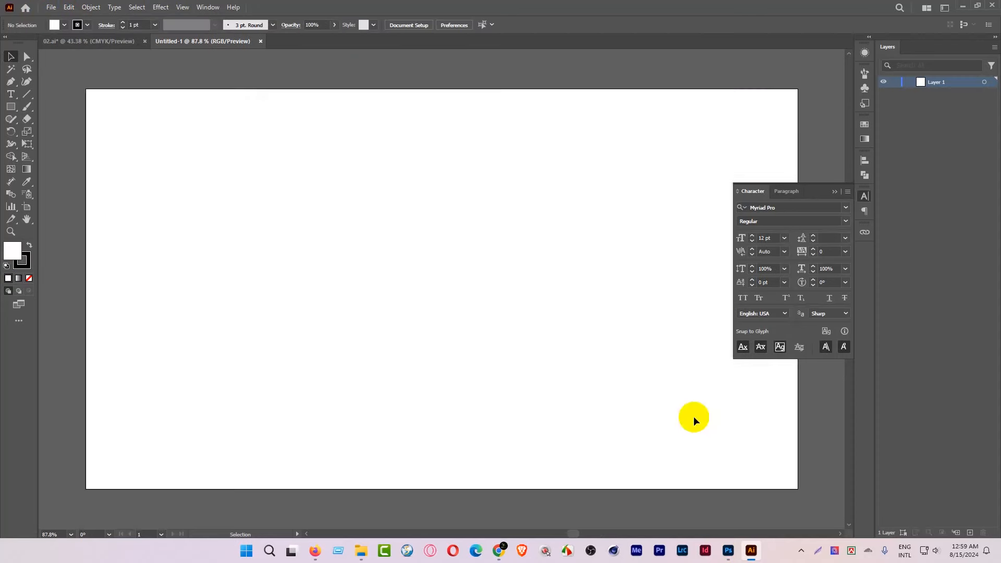
Extend the new artboard upward to a height of about 1052 px and return to the 02.ai document
{"action": "left_click_drag", "start_coordinate": [359, 203], "coordinate": [257, 183]}
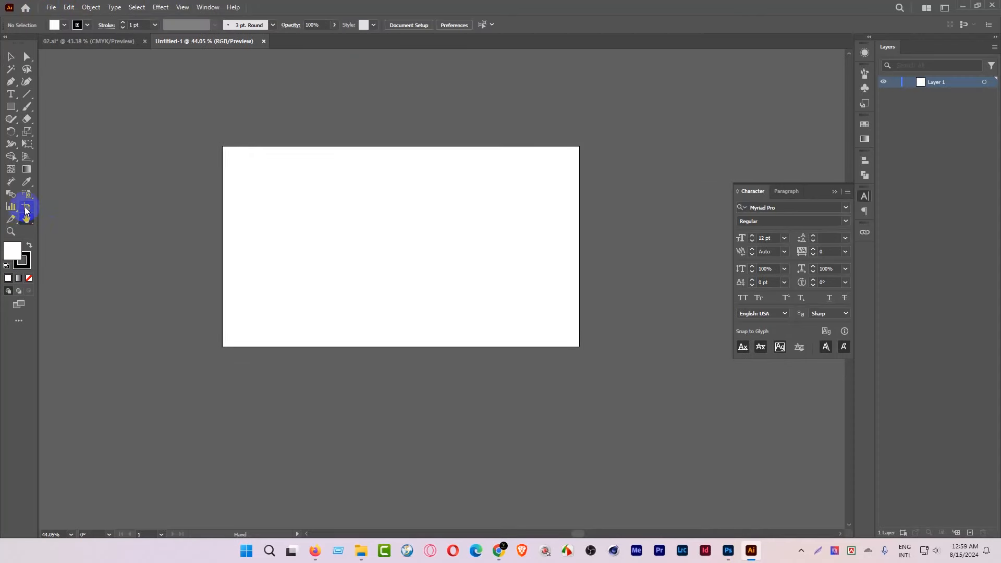
{"action": "left_click", "coordinate": [26, 207]}
{"action": "left_click_drag", "start_coordinate": [401, 147], "coordinate": [403, 72]}
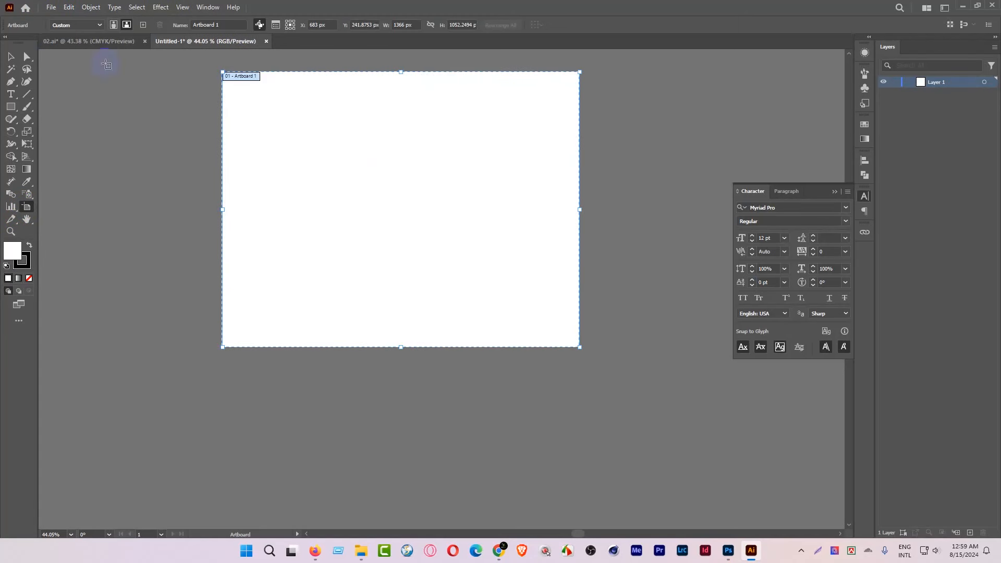
{"action": "left_click", "coordinate": [10, 56]}
{"action": "left_click", "coordinate": [101, 42]}
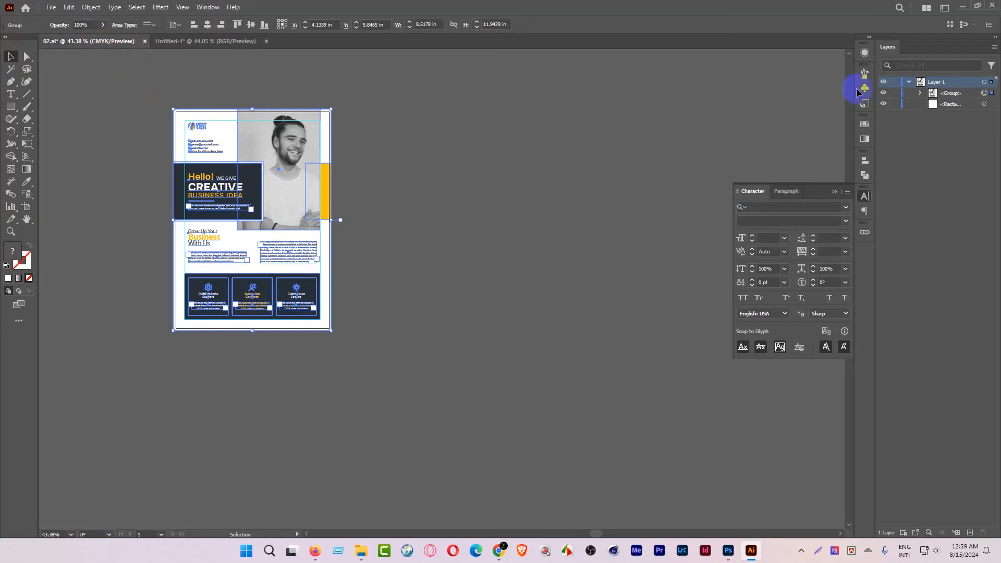
{"action": "double_click", "coordinate": [223, 137]}
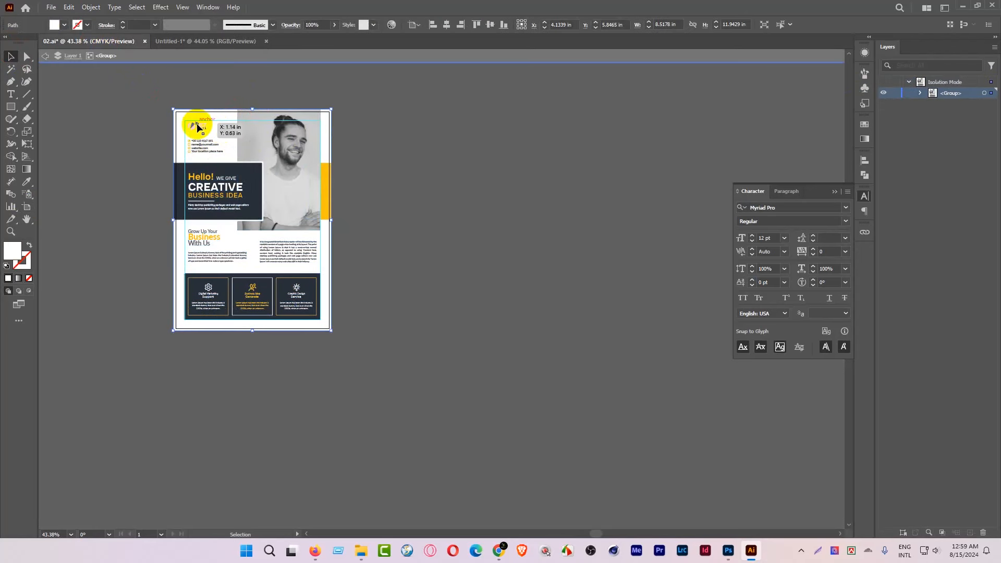
{"action": "left_click", "coordinate": [222, 129]}
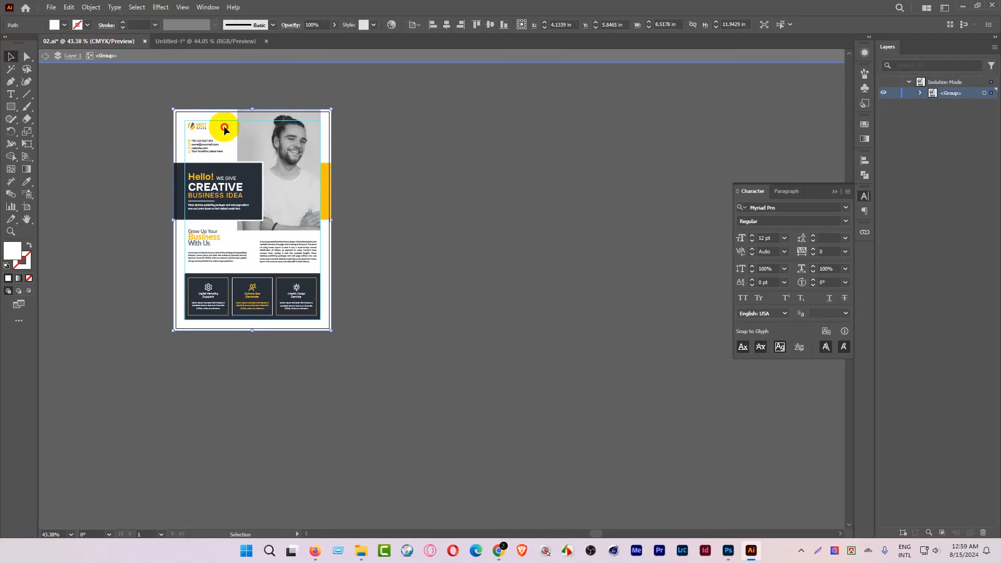
{"action": "left_click_drag", "start_coordinate": [222, 130], "coordinate": [436, 168]}
{"action": "left_click", "coordinate": [110, 46]}
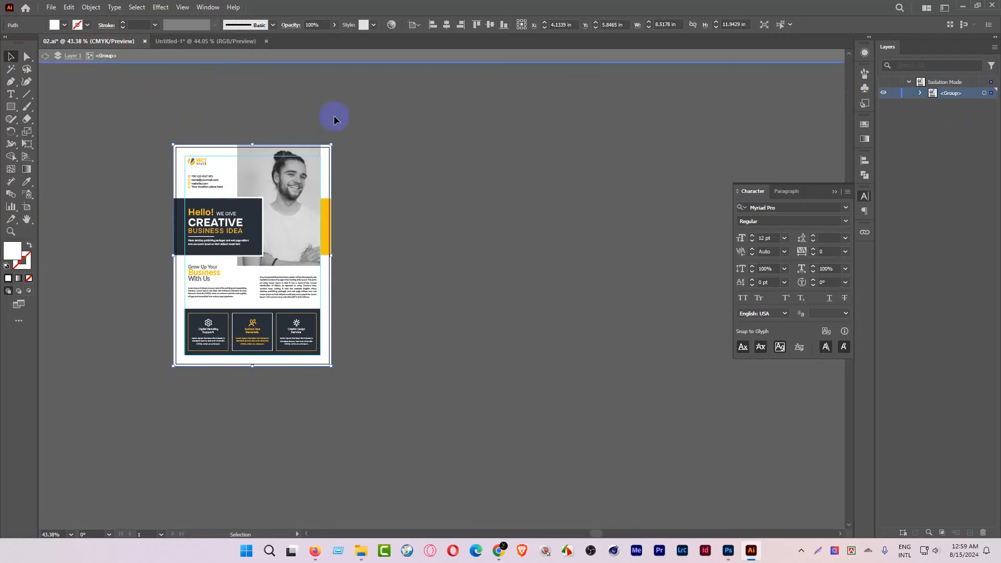
{"action": "left_click", "coordinate": [398, 123]}
Move the whole flyer group off its artboard to the empty canvas just beside it
{"action": "left_click", "coordinate": [269, 199]}
{"action": "left_click_drag", "start_coordinate": [269, 200], "coordinate": [458, 204]}
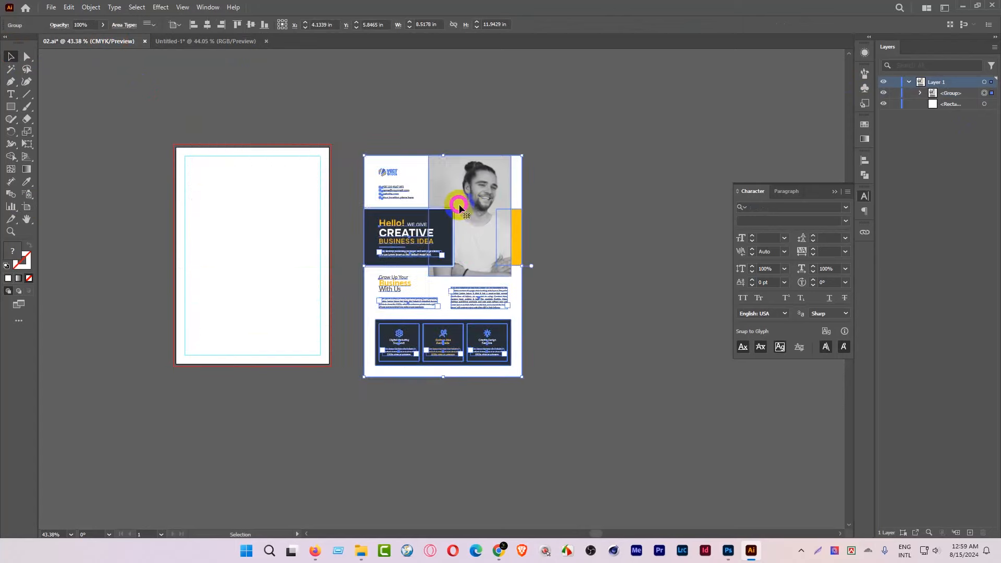
Undo the flyer group's move in 02.ai and, in the untitled document, move the white flyer-size rectangle onto the canvas beside the artboard
{"action": "key", "text": "ctrl+z"}
{"action": "left_click", "coordinate": [509, 156]}
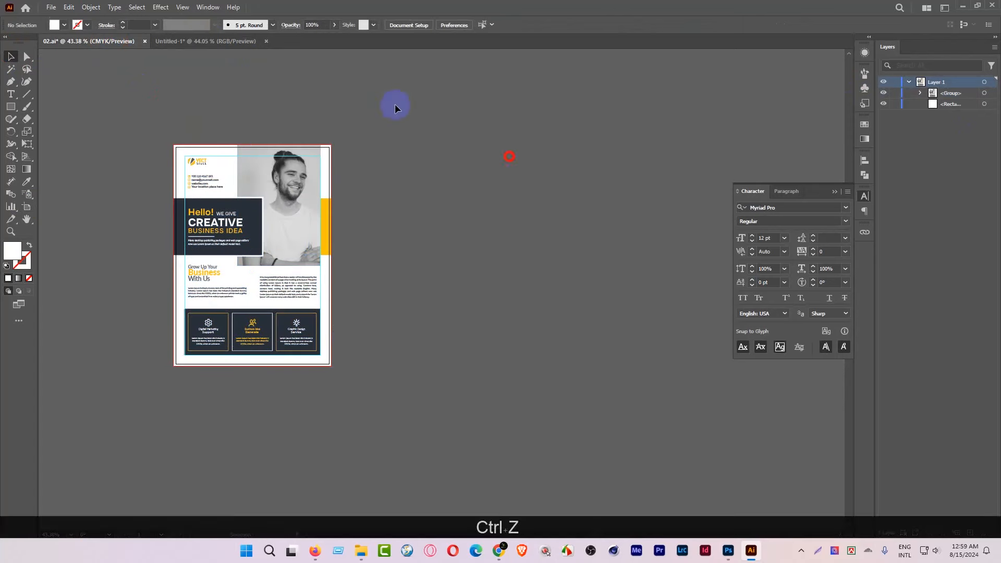
{"action": "left_click", "coordinate": [211, 42]}
{"action": "left_click_drag", "start_coordinate": [404, 216], "coordinate": [322, 205]}
{"action": "left_click_drag", "start_coordinate": [392, 220], "coordinate": [591, 231]}
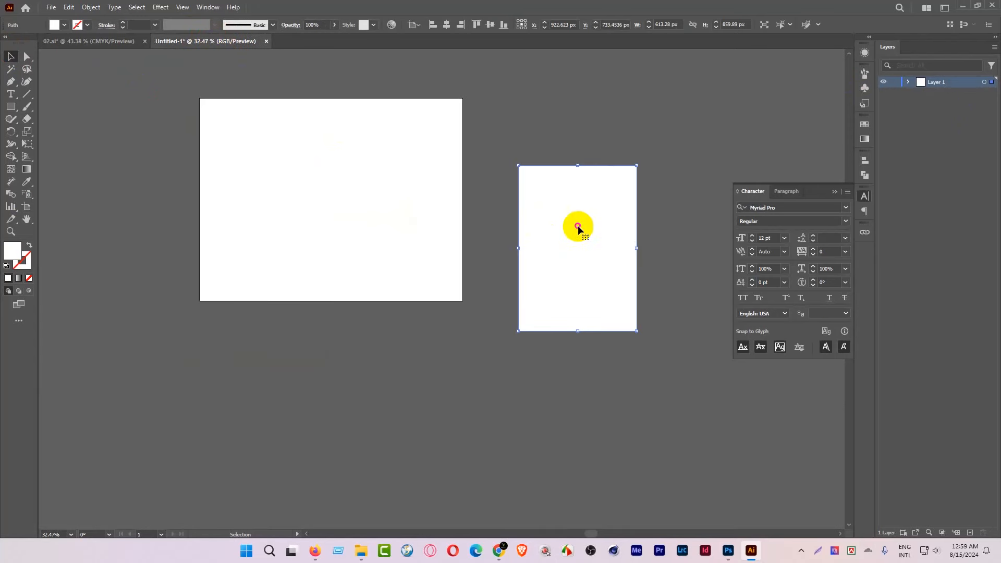
Draw a rectangle covering the whole 1366 x 1052 px artboard and fill it with grey #CCCCCC
{"action": "left_click", "coordinate": [11, 106]}
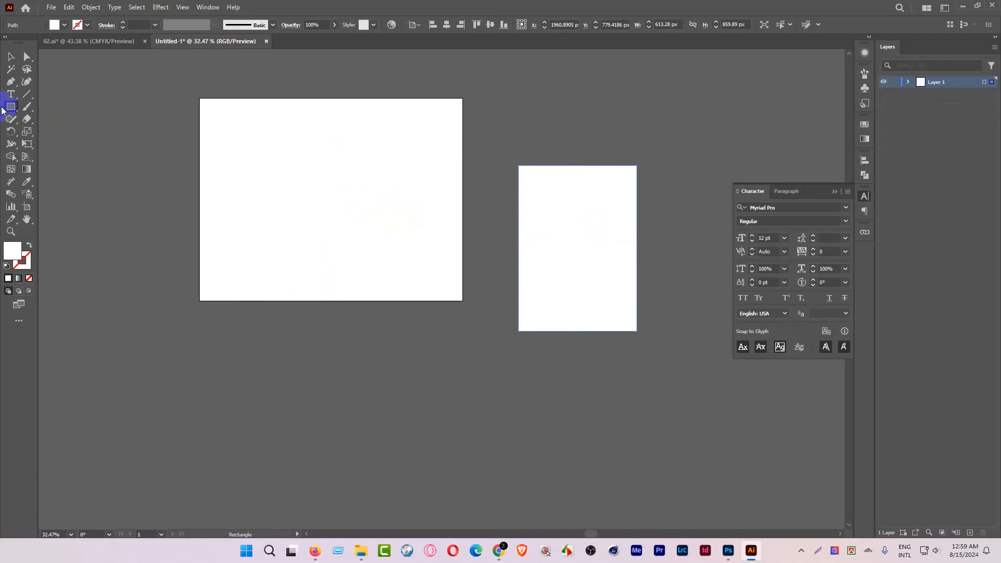
{"action": "left_click_drag", "start_coordinate": [200, 96], "coordinate": [462, 302]}
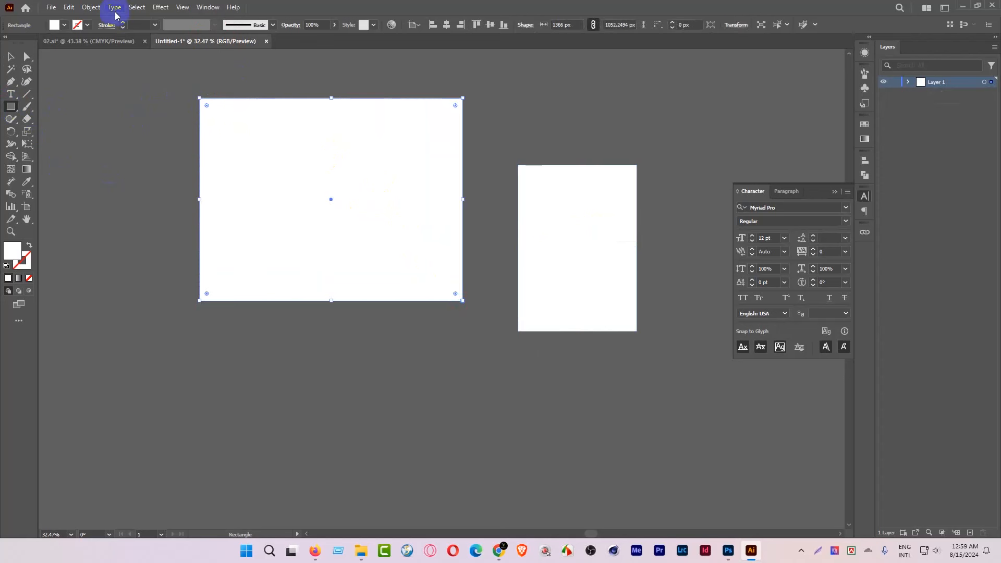
{"action": "left_click", "coordinate": [64, 25]}
{"action": "left_click", "coordinate": [79, 73]}
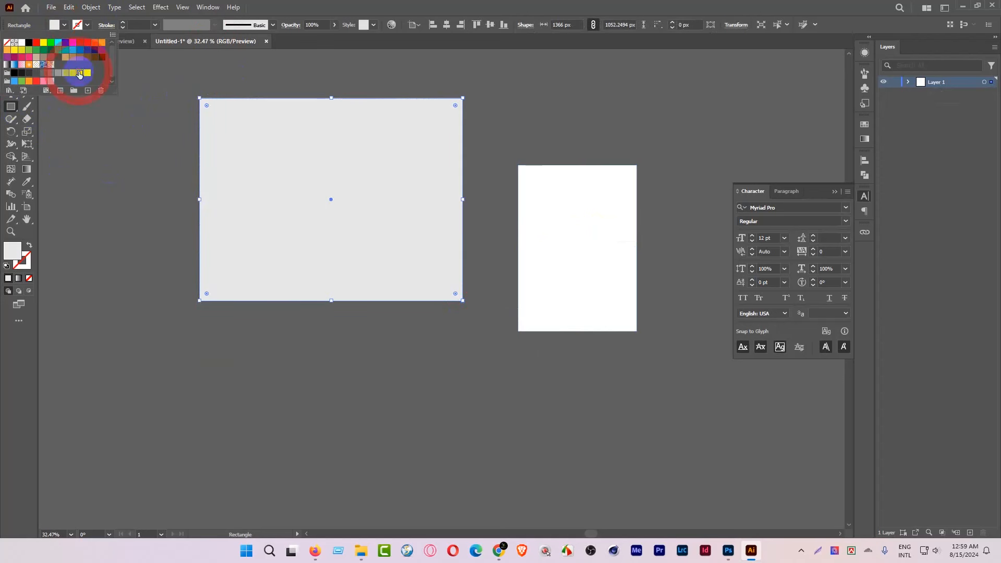
{"action": "double_click", "coordinate": [12, 251]}
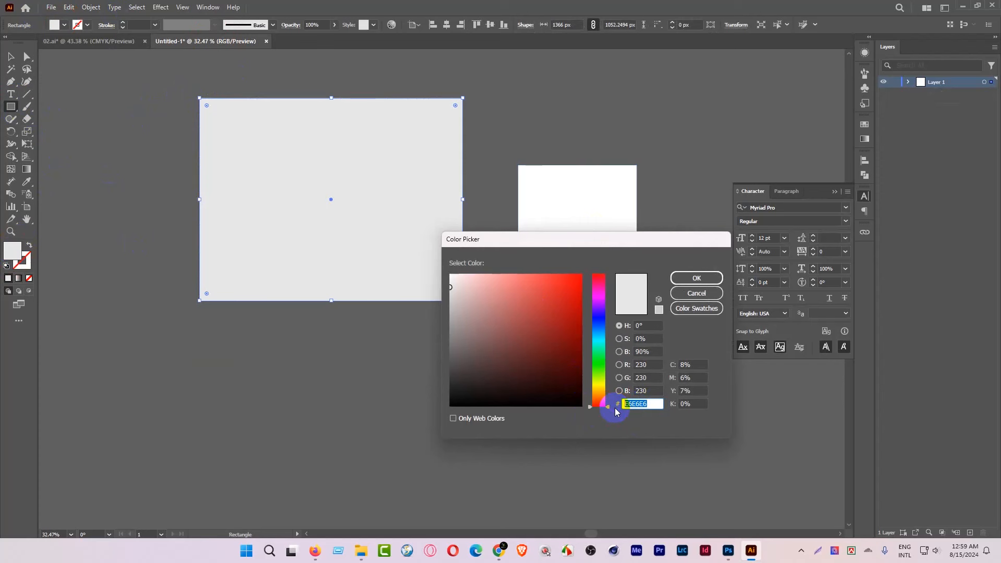
{"action": "type", "text": "cccccc"}
{"action": "left_click", "coordinate": [695, 279]}
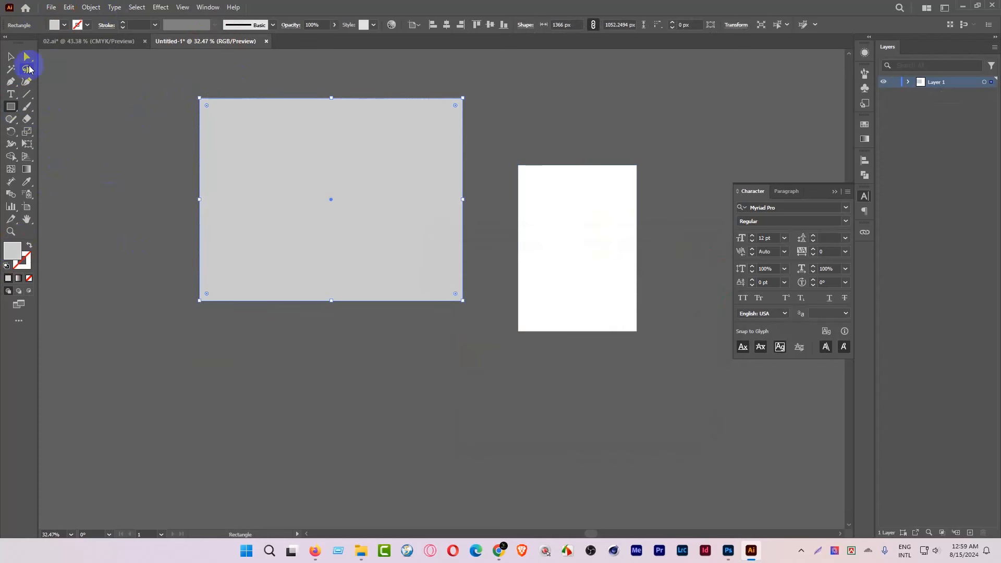
{"action": "left_click", "coordinate": [11, 56]}
{"action": "left_click", "coordinate": [223, 89]}
Move the white flyer rectangle onto the grey background and bring it to the front
{"action": "scroll", "coordinate": [229, 88], "scroll_direction": "up", "scroll_amount": 1}
{"action": "left_click", "coordinate": [628, 268]}
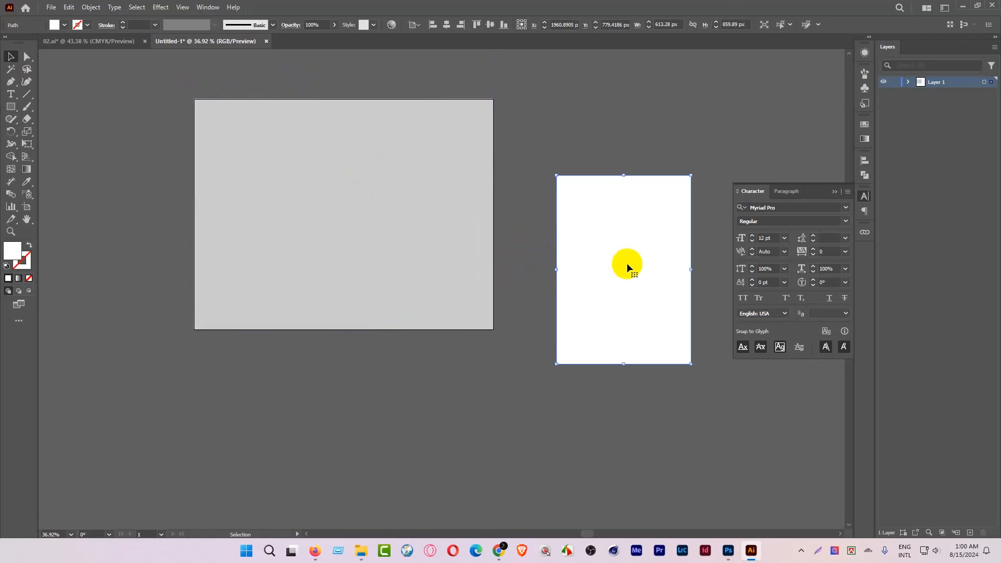
{"action": "left_click_drag", "start_coordinate": [628, 267], "coordinate": [369, 209]}
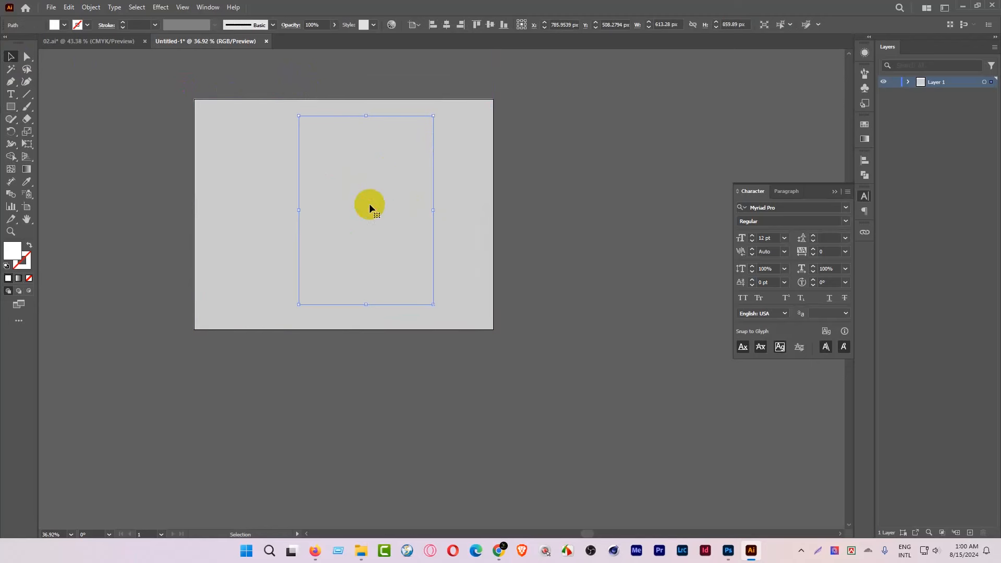
{"action": "right_click", "coordinate": [370, 209]}
{"action": "mouse_move", "coordinate": [440, 484]}
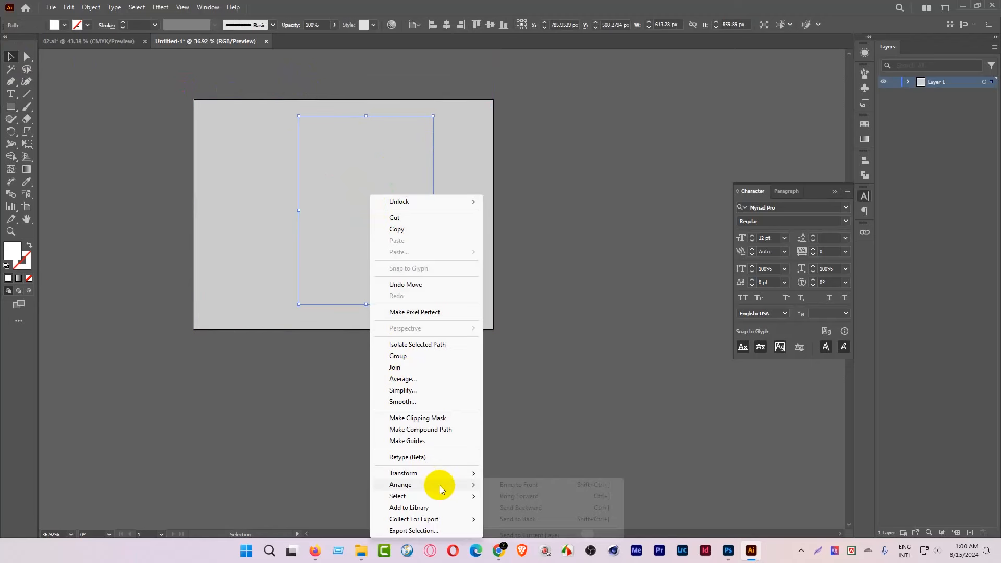
{"action": "left_click", "coordinate": [516, 485]}
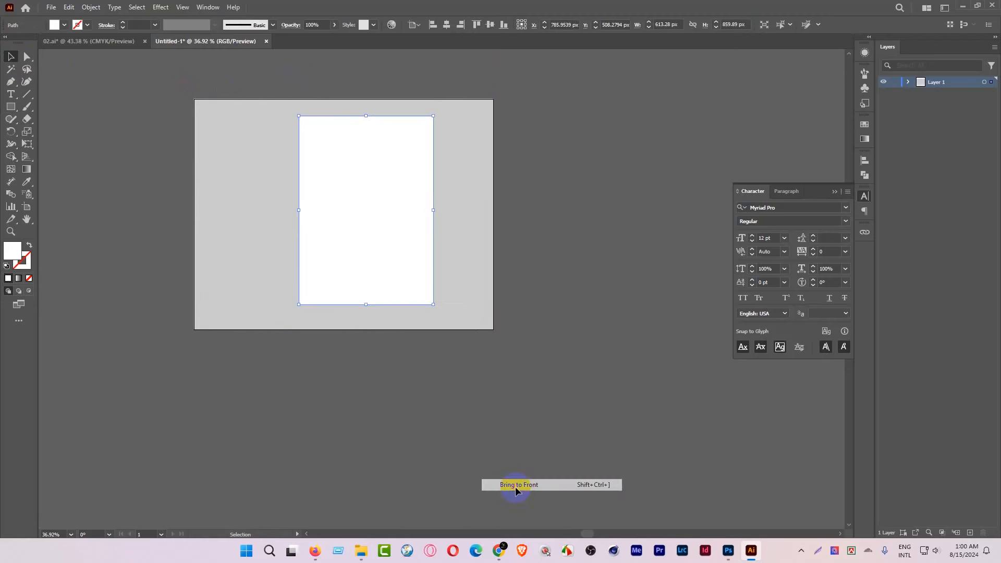
Centre the white rectangle horizontally and vertically on the artboard and scale it down proportionally from its centre to about 596 x 836 px
{"action": "left_click", "coordinate": [447, 25]}
{"action": "left_click", "coordinate": [489, 26]}
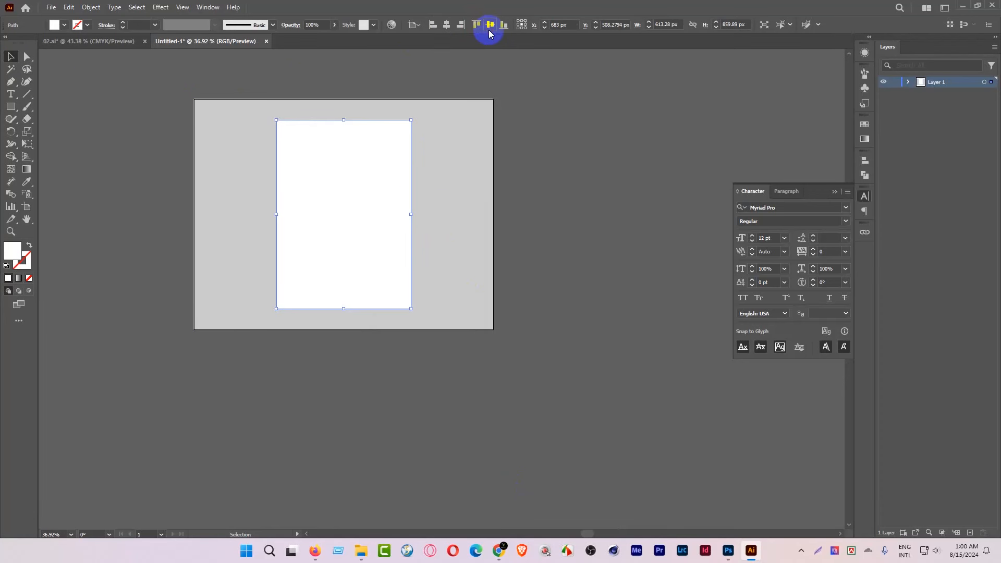
{"action": "key", "text": "ctrl+space"}
{"action": "mouse_move", "coordinate": [337, 118]}
{"action": "left_mouse_down"}
{"action": "mouse_move", "coordinate": [382, 137]}
{"action": "mouse_move", "coordinate": [344, 145]}
{"action": "mouse_move", "coordinate": [339, 159]}
{"action": "mouse_move", "coordinate": [344, 117]}
{"action": "mouse_move", "coordinate": [347, 125]}
{"action": "left_mouse_up"}
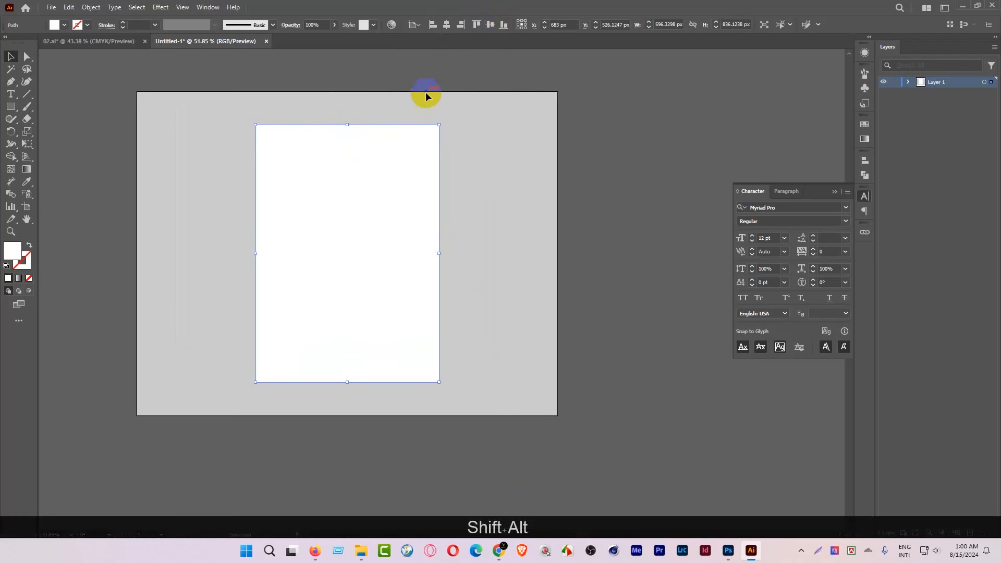
{"action": "left_click", "coordinate": [426, 95]}
{"action": "key", "text": "ctrl+space"}
{"action": "left_click_drag", "start_coordinate": [356, 181], "coordinate": [362, 190]}
{"action": "left_click", "coordinate": [344, 332], "text": "ctrl"}
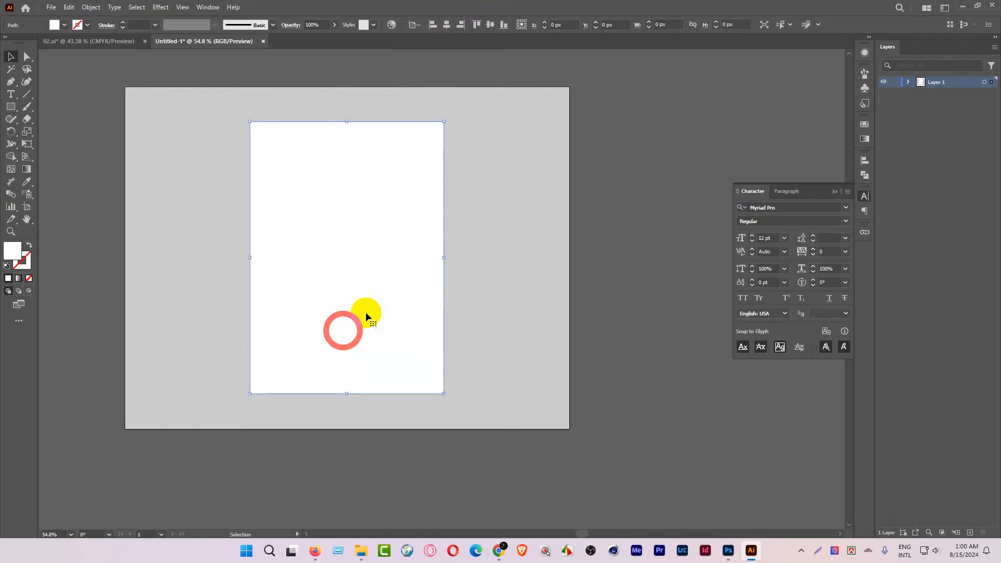
{"action": "key", "text": "ctrl+space"}
{"action": "left_click_drag", "start_coordinate": [377, 308], "coordinate": [381, 342]}
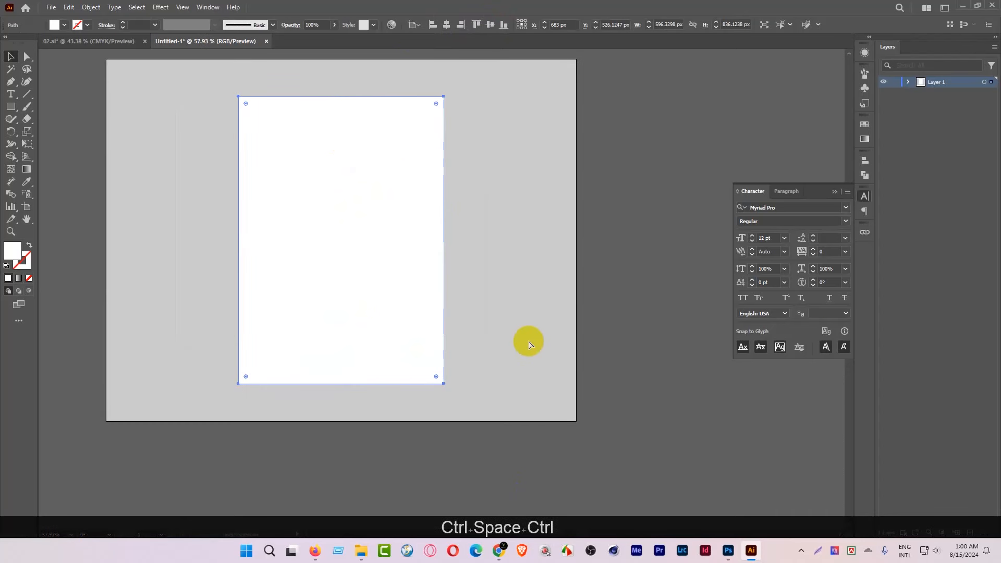
Paste a copy of the white rectangle behind it and enlarge it from the top-left corner to about 642 x 883 px
{"action": "key", "text": "ctrl+c"}
{"action": "key", "text": "ctrl+b"}
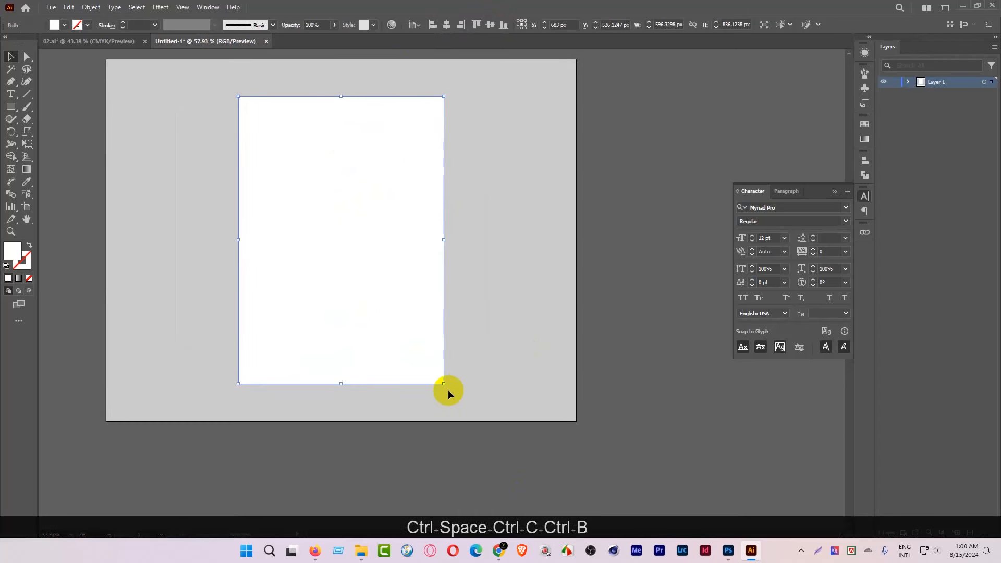
{"action": "left_click_drag", "start_coordinate": [445, 386], "coordinate": [460, 401]}
{"action": "left_click", "coordinate": [543, 433]}
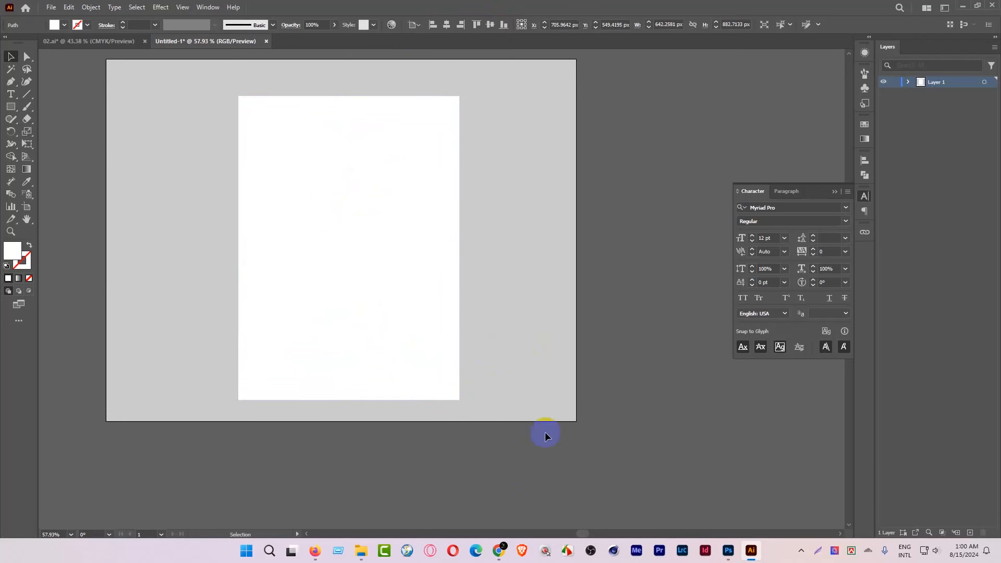
Duplicate the smaller white rectangle in place at the front and hide the duplicate
{"action": "left_click", "coordinate": [367, 288]}
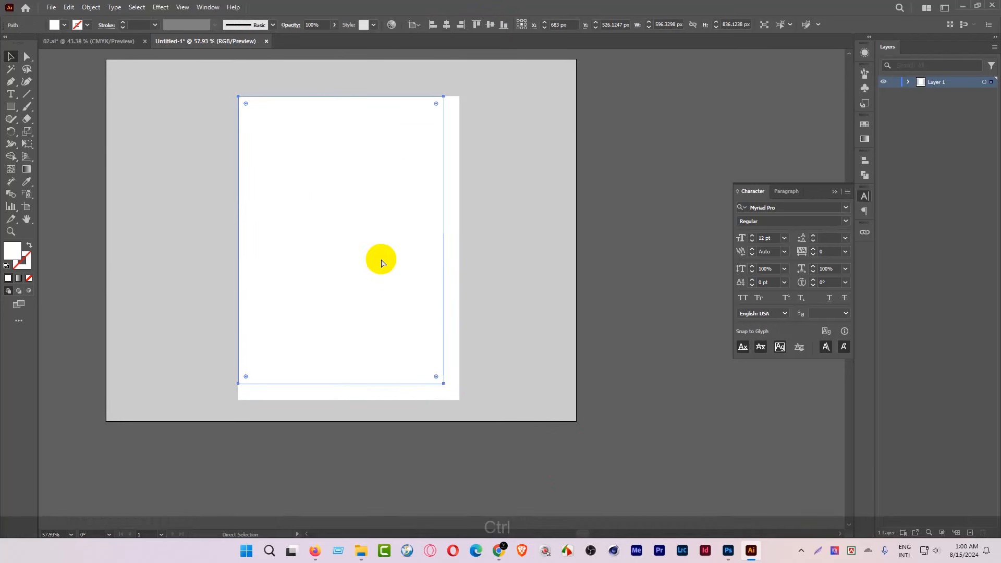
{"action": "key", "text": "ctrl+c"}
{"action": "key", "text": "ctrl+f"}
{"action": "key", "text": "ctrl"}
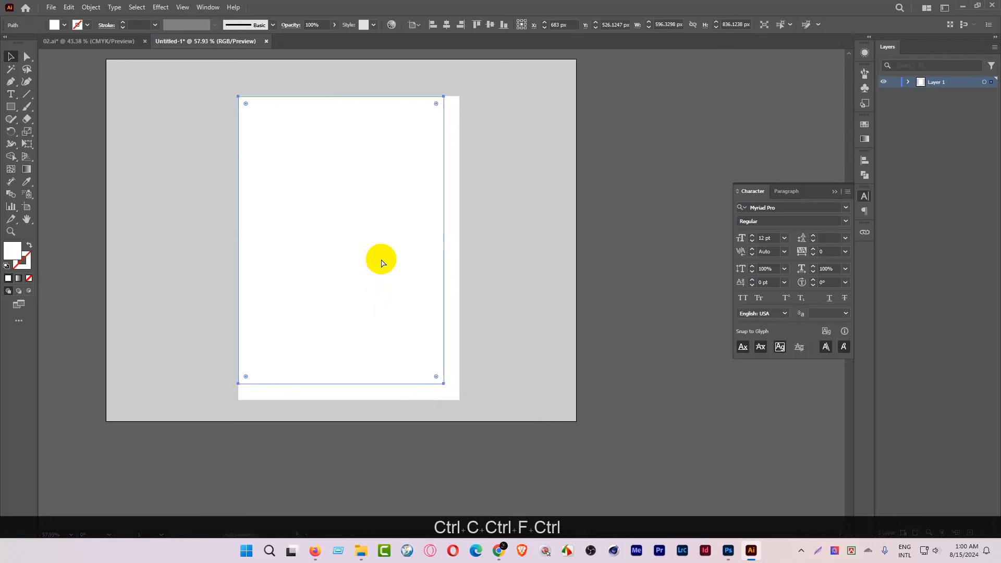
{"action": "key", "text": "ctrl+3"}
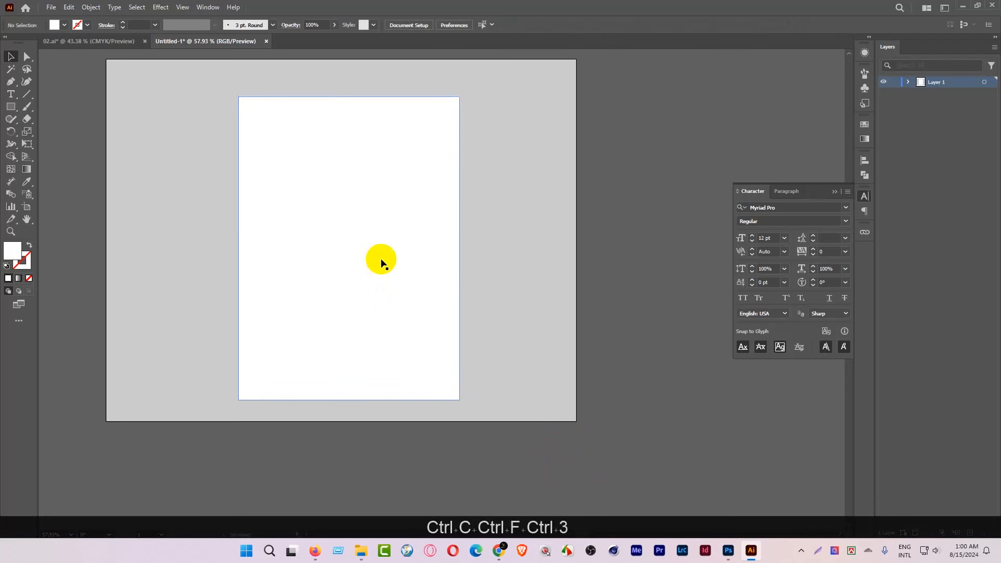
{"action": "left_click", "coordinate": [380, 258]}
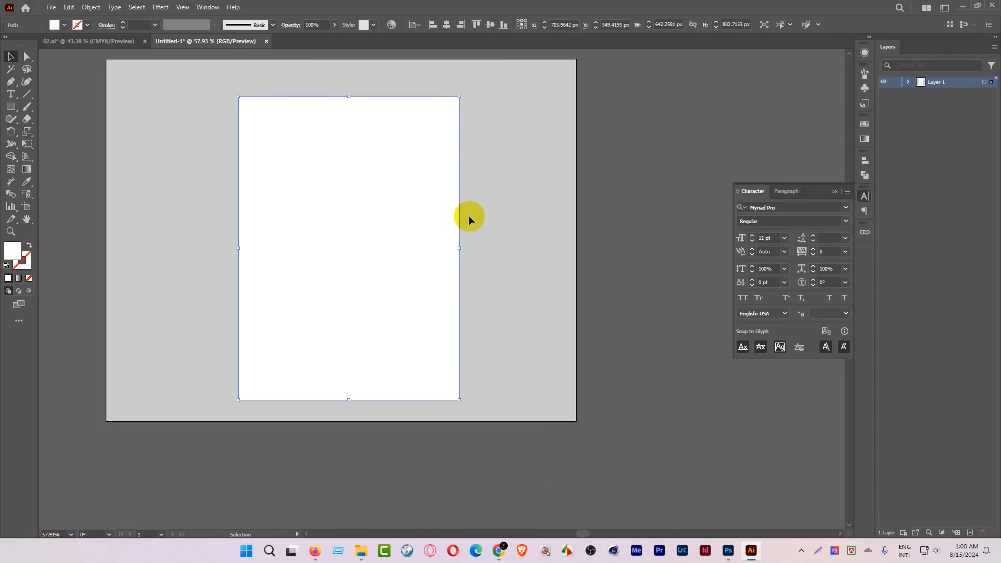
Undo the hiding, duplication and enlargement of the white rectangles, as well as a trial move of the remaining one
{"action": "key", "text": "ctrl"}
{"action": "key", "text": "ctrl+z"}
{"action": "key", "text": "ctrl+z"}
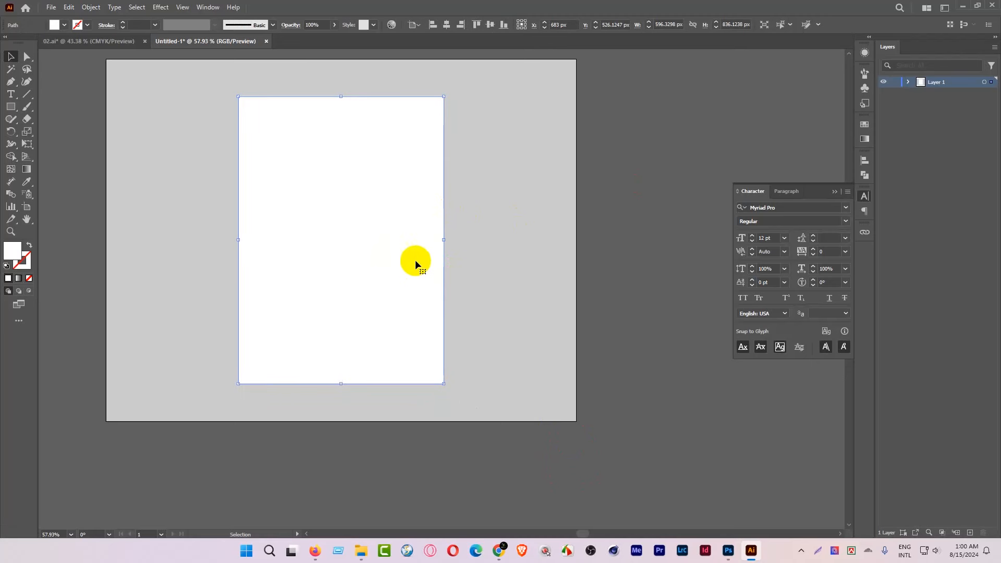
{"action": "left_click_drag", "start_coordinate": [416, 260], "coordinate": [527, 221]}
{"action": "key", "text": "ctrl+z"}
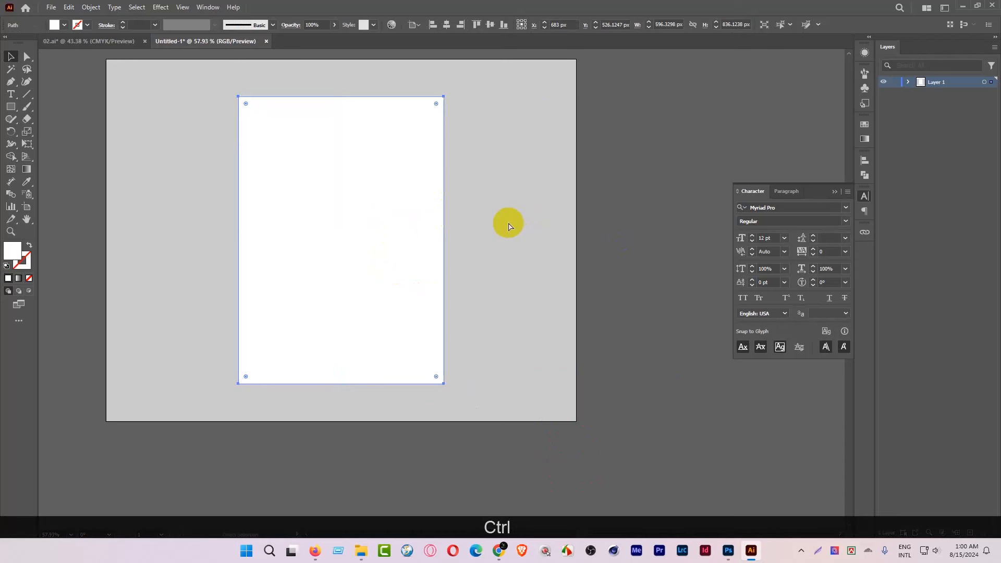
Paste a copy of the white rectangle behind it and extend its lower-right corner to about 657 x 896 px
{"action": "key", "text": "ctrl+c"}
{"action": "key", "text": "ctrl+b"}
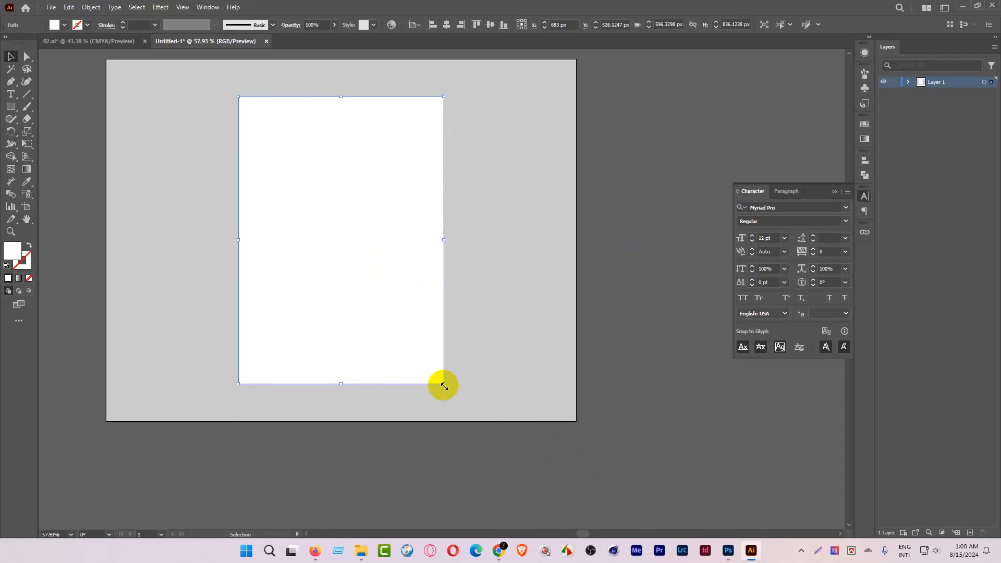
{"action": "left_click_drag", "start_coordinate": [443, 385], "coordinate": [464, 405]}
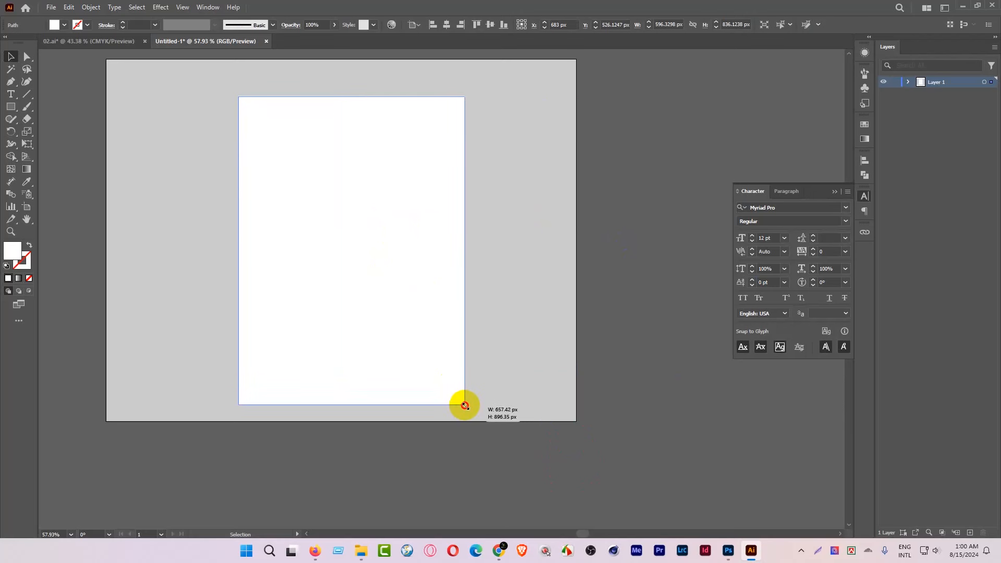
Copy the smaller white rectangle in place in front of itself and hide the front copy
{"action": "left_click", "coordinate": [389, 324]}
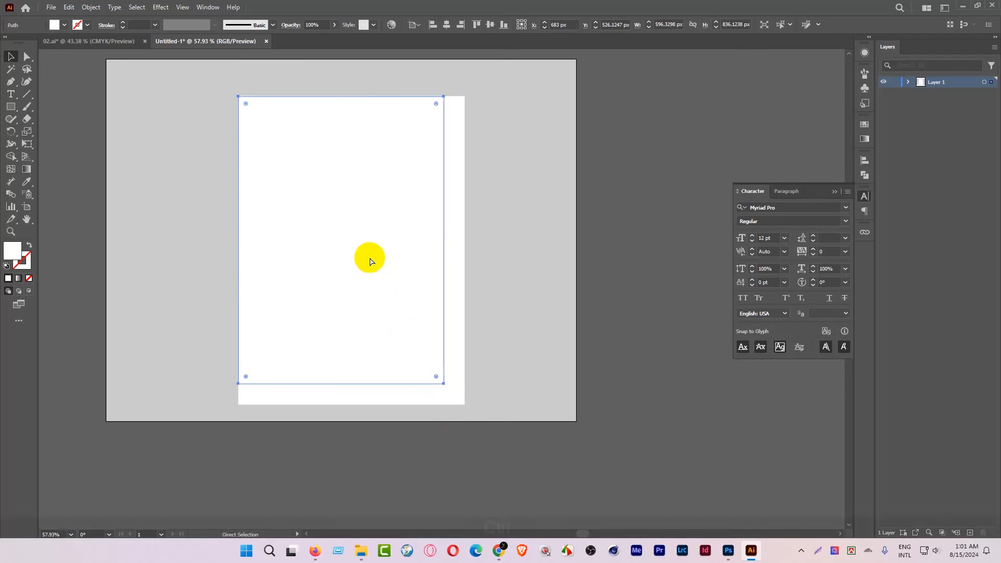
{"action": "key", "text": "ctrl+c"}
{"action": "key", "text": "ctrl+f"}
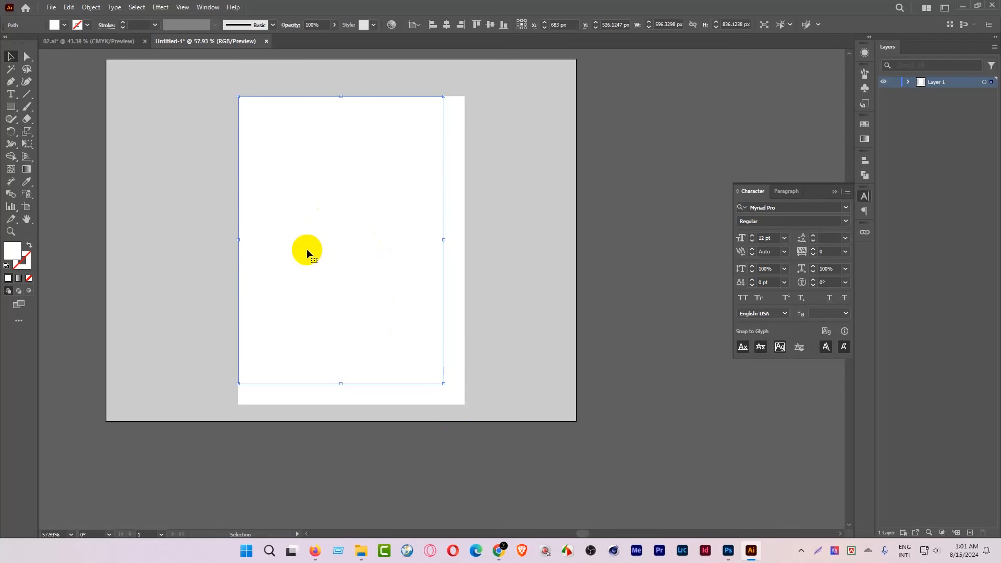
{"action": "key", "text": "ctrl+3"}
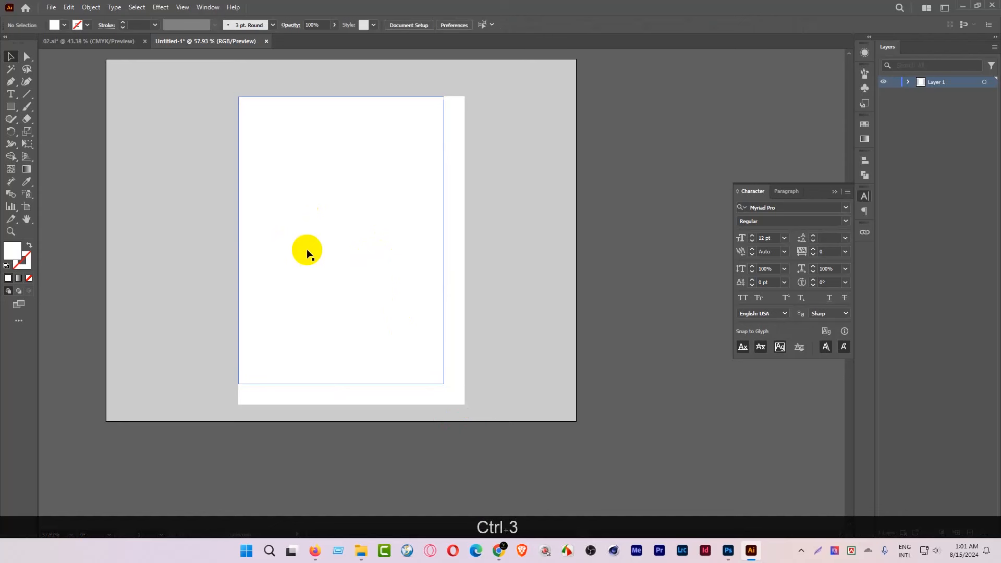
Fill the remaining smaller rectangle with black
{"action": "left_click", "coordinate": [308, 254]}
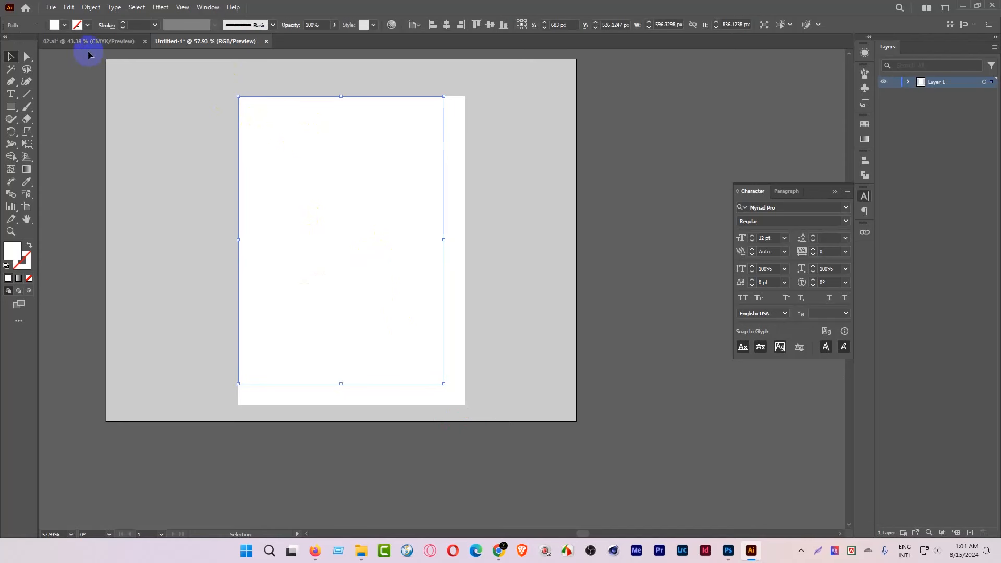
{"action": "left_click", "coordinate": [64, 24]}
{"action": "left_click", "coordinate": [31, 44]}
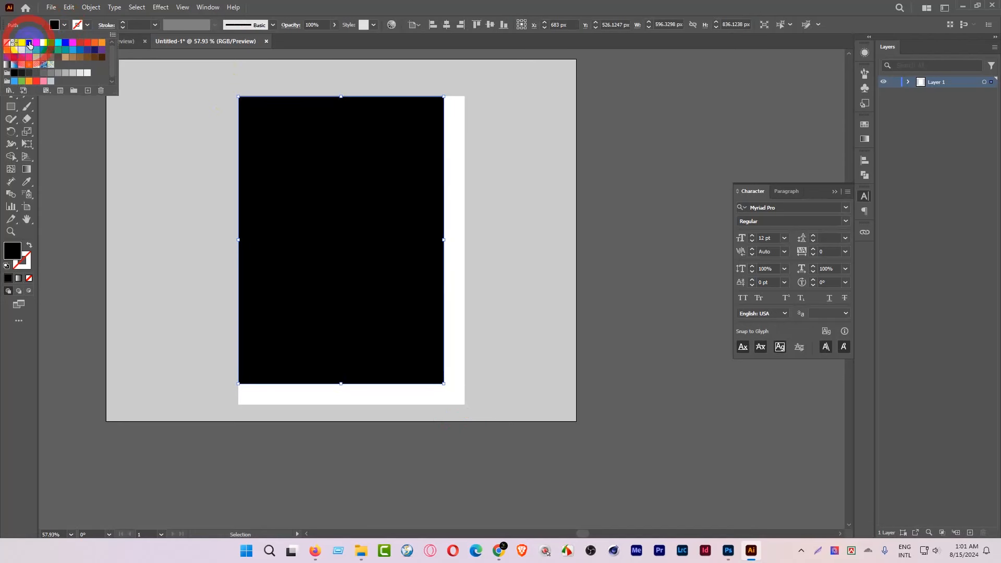
Select the black rectangle together with the larger white one and make a blend between them
{"action": "left_click", "coordinate": [456, 194]}
{"action": "left_click_drag", "start_coordinate": [525, 149], "coordinate": [350, 225]}
{"action": "left_click", "coordinate": [91, 7]}
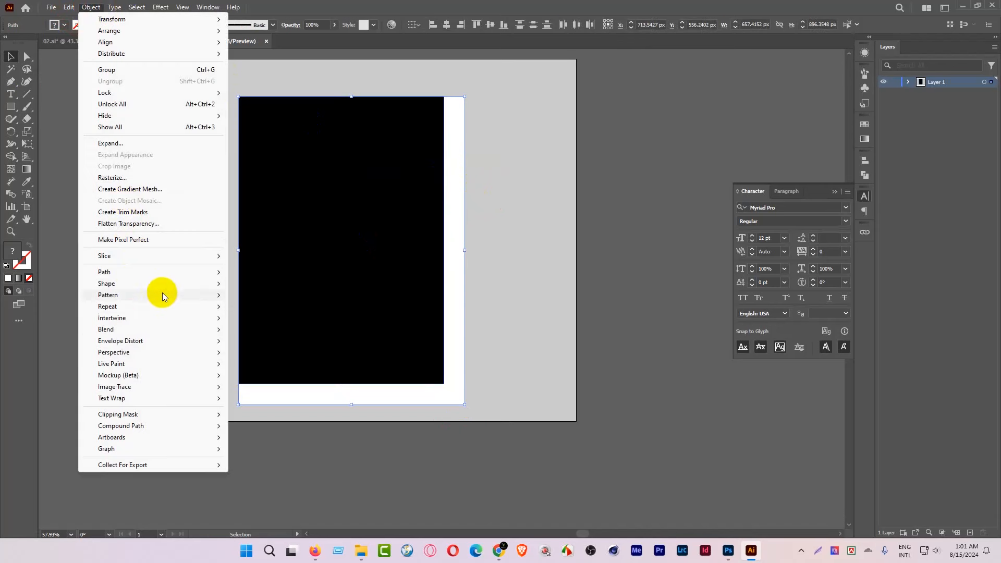
{"action": "mouse_move", "coordinate": [177, 326]}
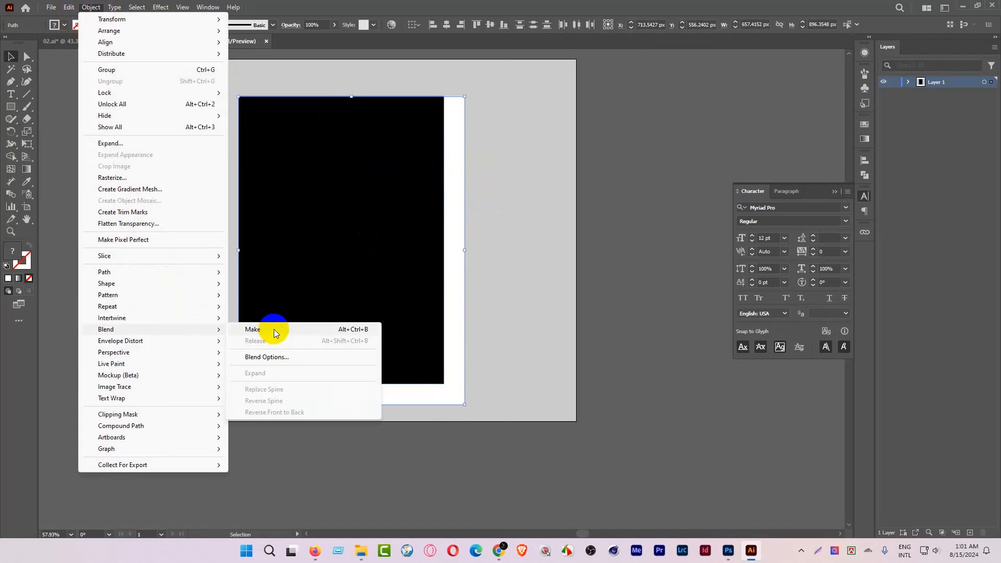
{"action": "left_click", "coordinate": [261, 330]}
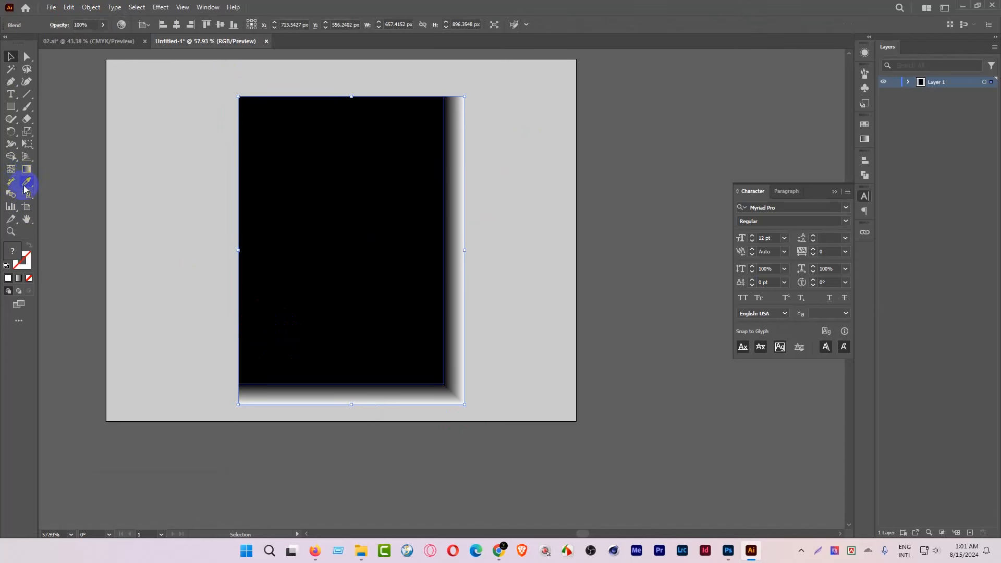
Set the blend's spacing to Specified Steps with 30 steps and reveal the hidden white rectangle
{"action": "double_click", "coordinate": [8, 195]}
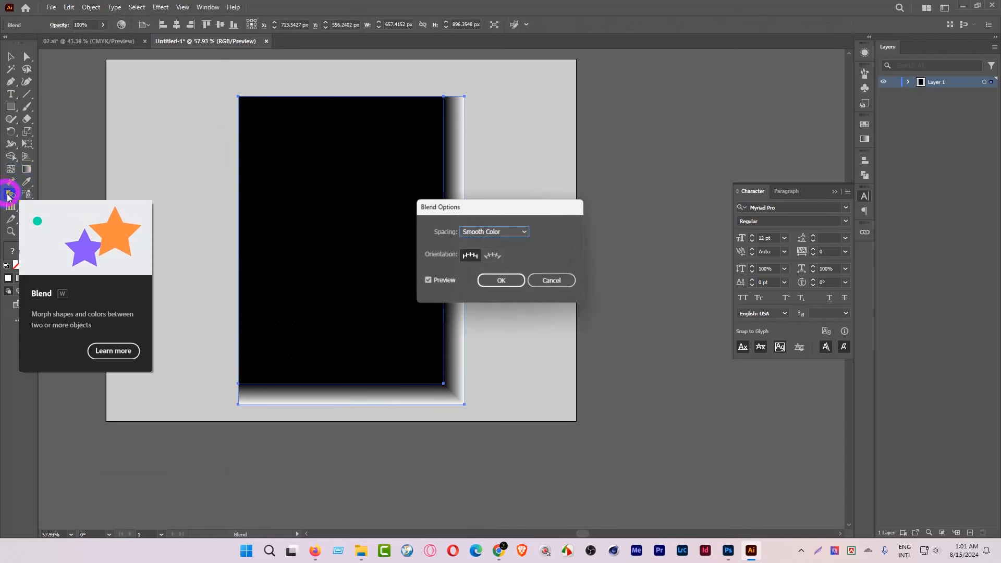
{"action": "left_click", "coordinate": [492, 231]}
{"action": "left_click", "coordinate": [500, 255]}
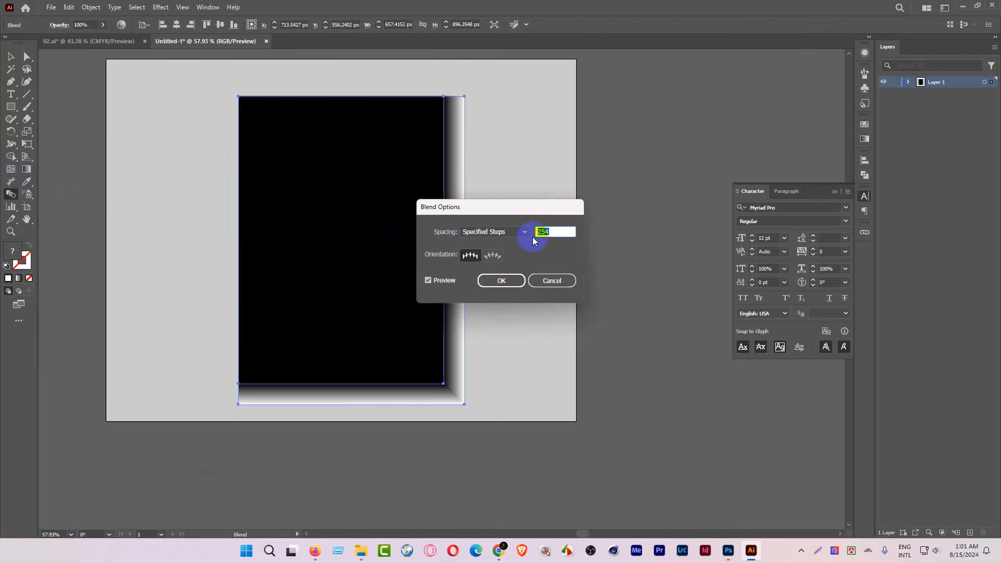
{"action": "left_click", "coordinate": [500, 280]}
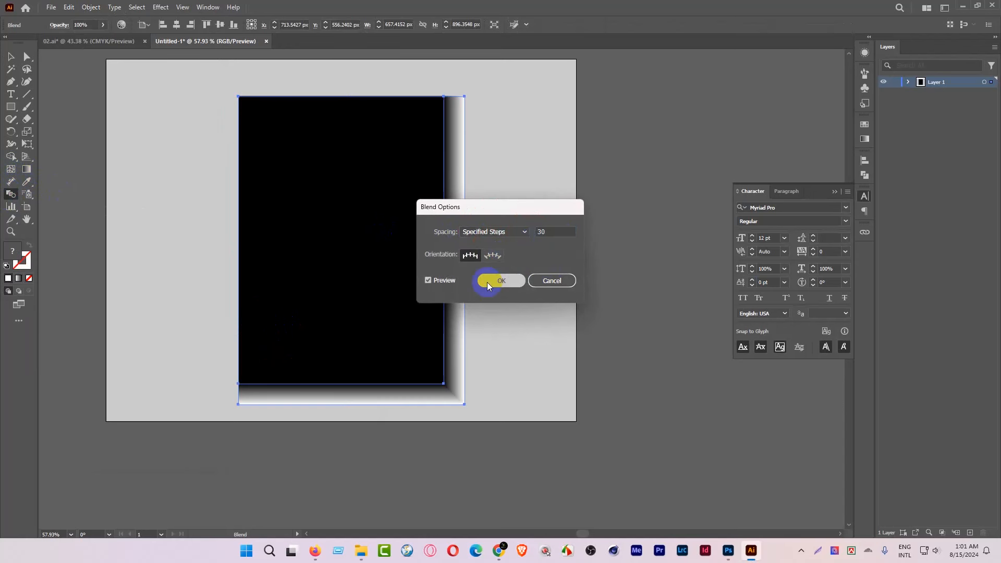
{"action": "left_click", "coordinate": [11, 56]}
{"action": "left_click", "coordinate": [86, 81]}
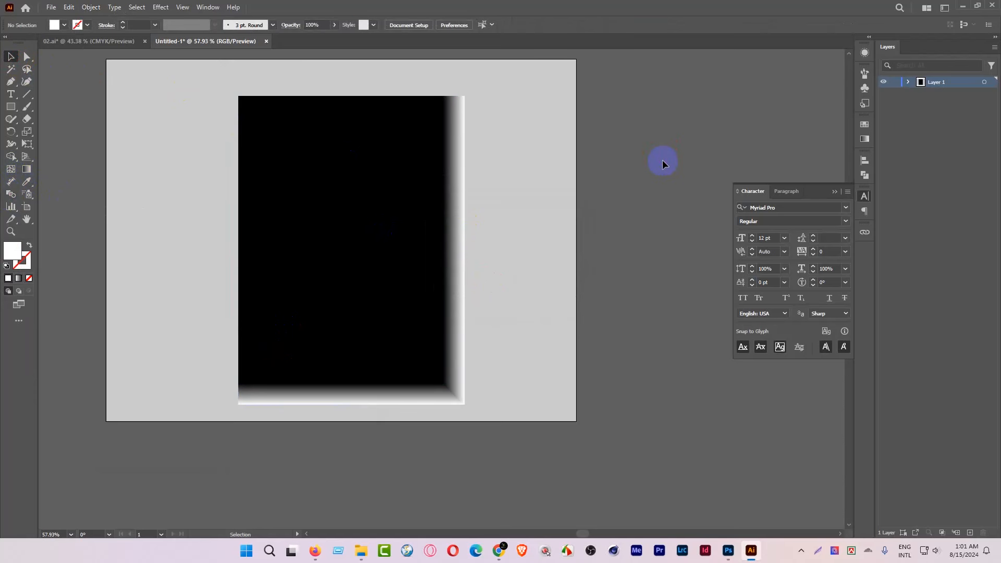
{"action": "key", "text": "ctrl+alt+3"}
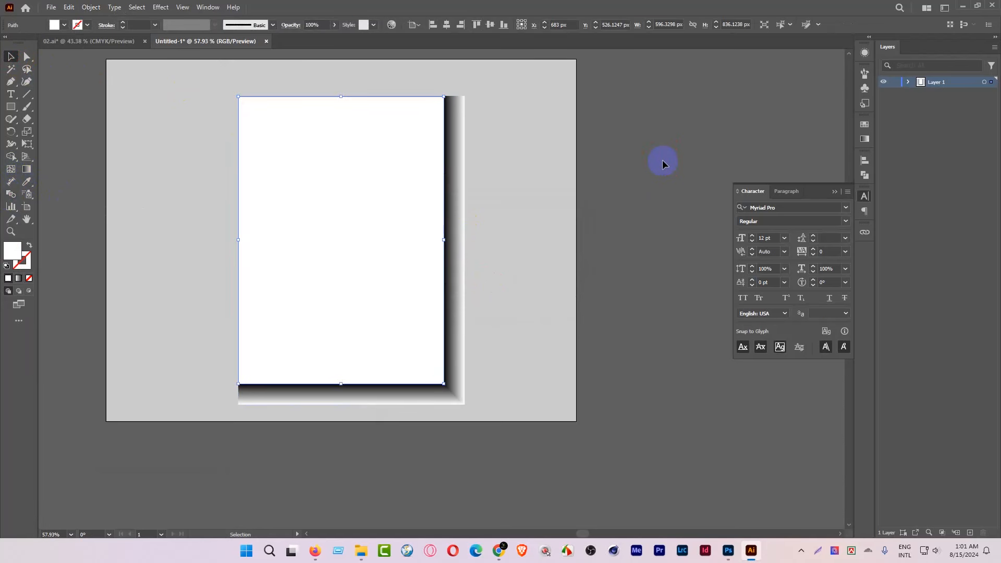
{"action": "left_click", "coordinate": [662, 160]}
Set the blending mode of the black-to-white blend behind the white rectangle to Multiply
{"action": "left_click", "coordinate": [461, 120]}
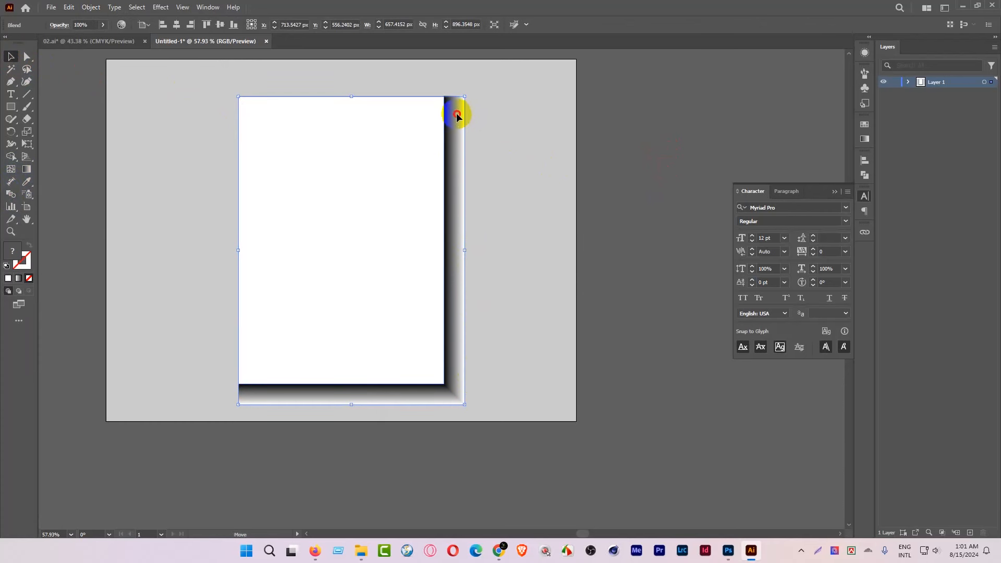
{"action": "left_click_drag", "start_coordinate": [459, 110], "coordinate": [695, 113]}
{"action": "key", "text": "ctrl+z"}
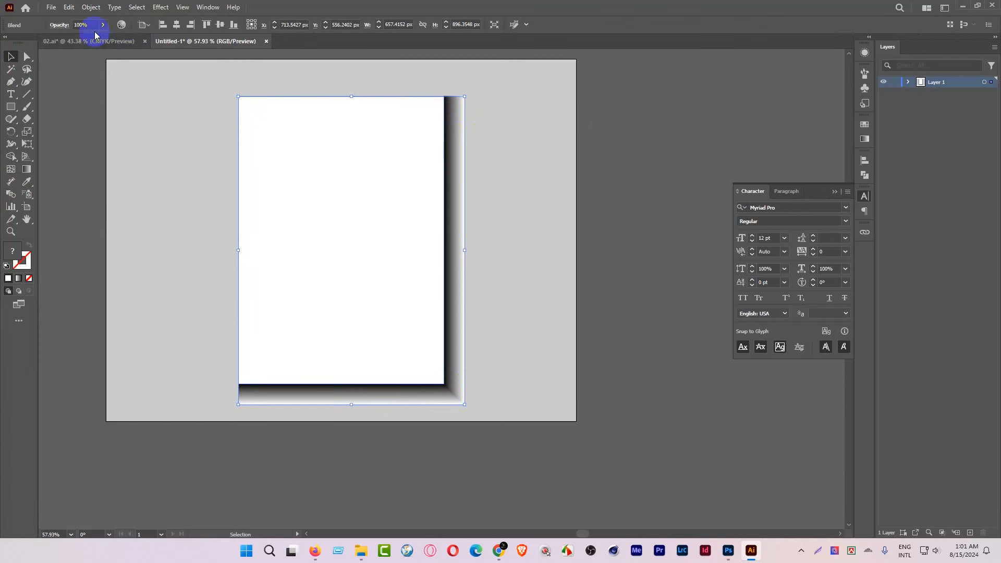
{"action": "left_click", "coordinate": [60, 24]}
{"action": "left_click", "coordinate": [35, 46]}
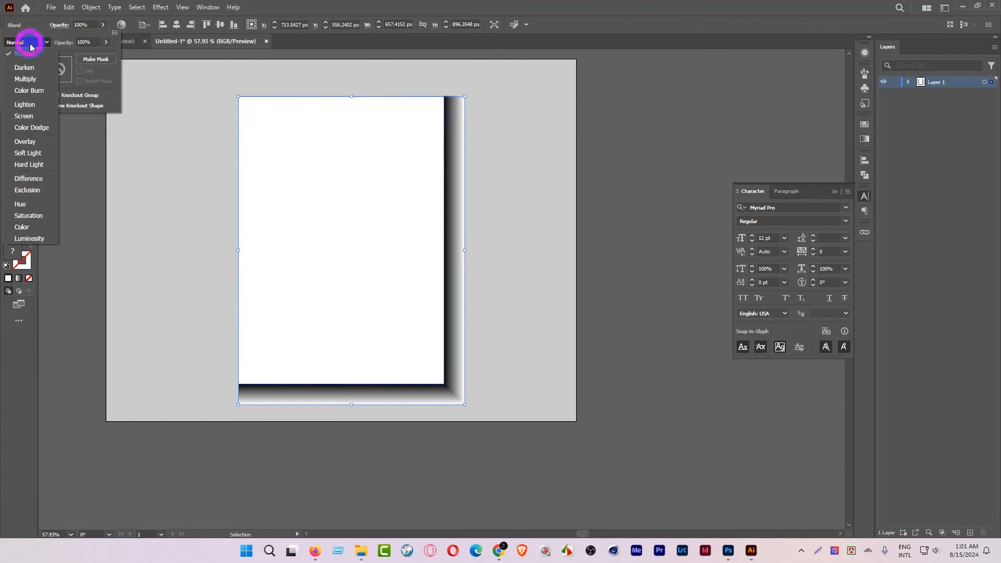
{"action": "left_click", "coordinate": [28, 80]}
{"action": "left_click", "coordinate": [555, 160]}
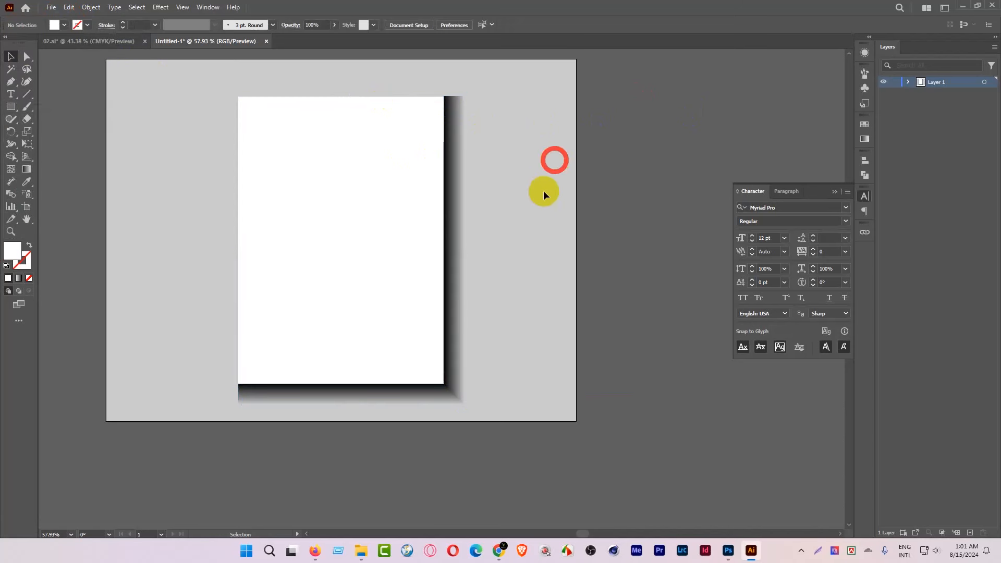
Isolate the blend and set the opacity of its larger white rectangle to 0%
{"action": "left_click", "coordinate": [461, 174]}
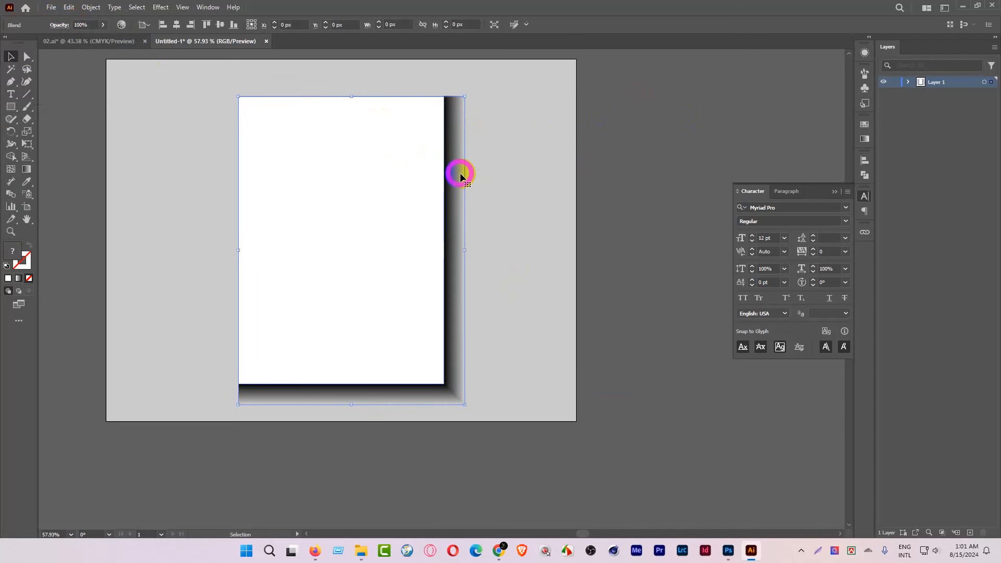
{"action": "double_click", "coordinate": [460, 184]}
{"action": "left_click", "coordinate": [398, 182]}
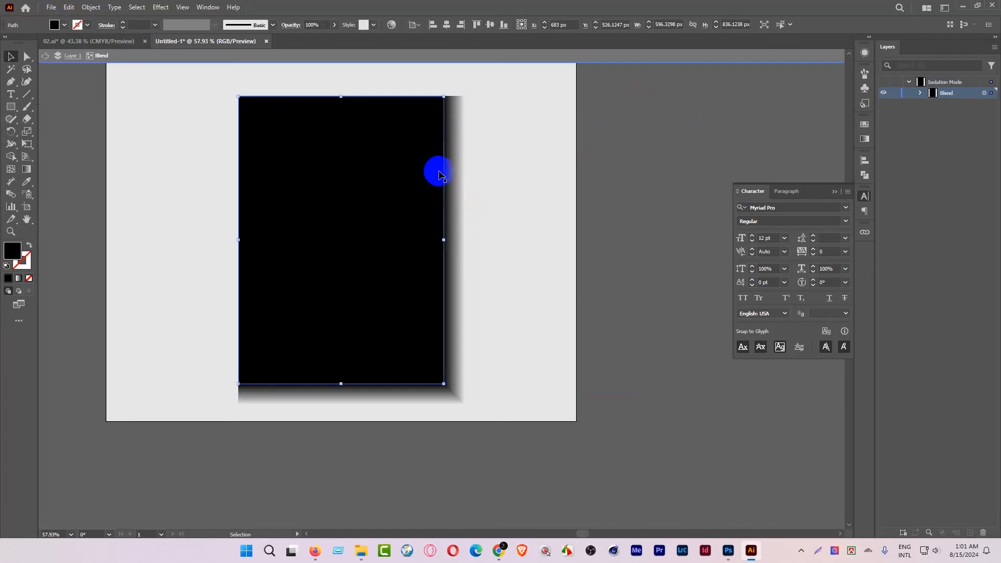
{"action": "left_click", "coordinate": [466, 170]}
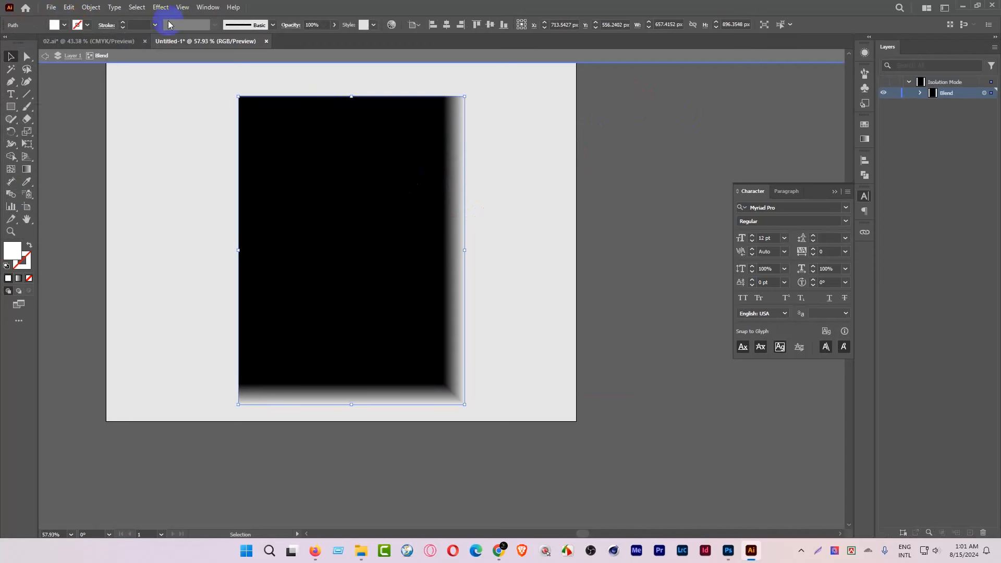
{"action": "left_click", "coordinate": [335, 25]}
{"action": "left_click_drag", "start_coordinate": [331, 40], "coordinate": [279, 36]}
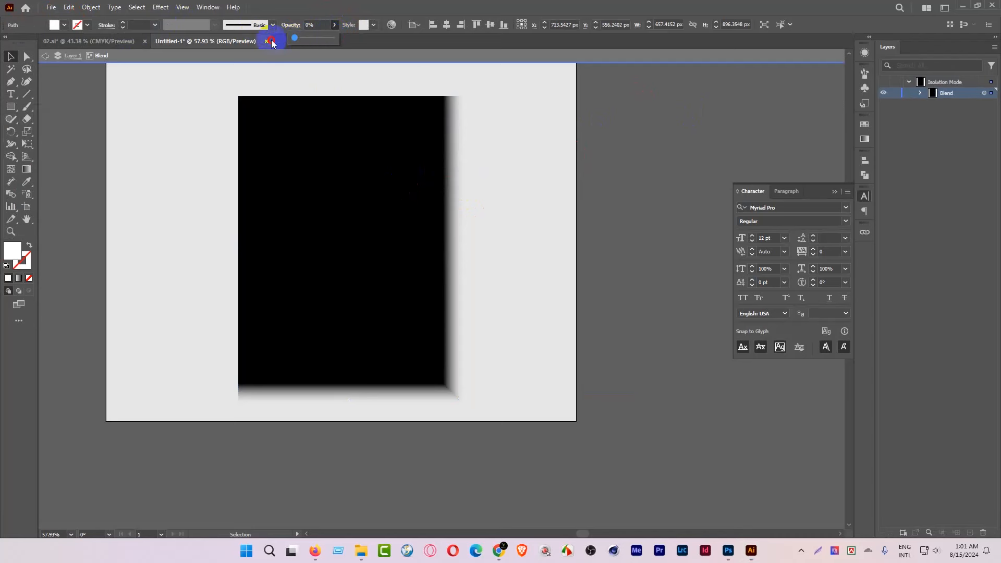
{"action": "double_click", "coordinate": [670, 170]}
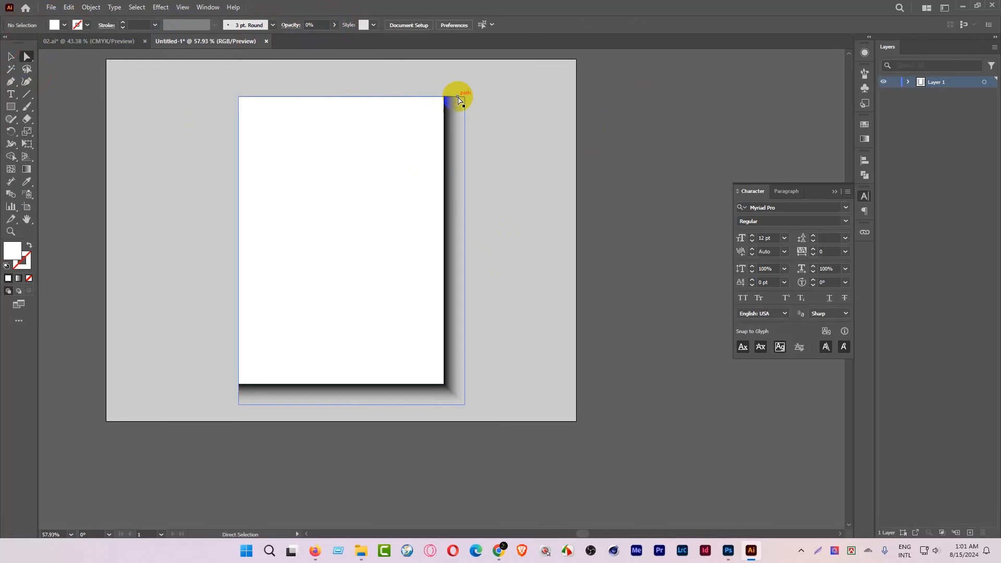
Shape the shadow by moving the outer rectangle's upper-right corner down and its lower-left corner inward to the right
{"action": "left_click_drag", "start_coordinate": [465, 97], "coordinate": [464, 115]}
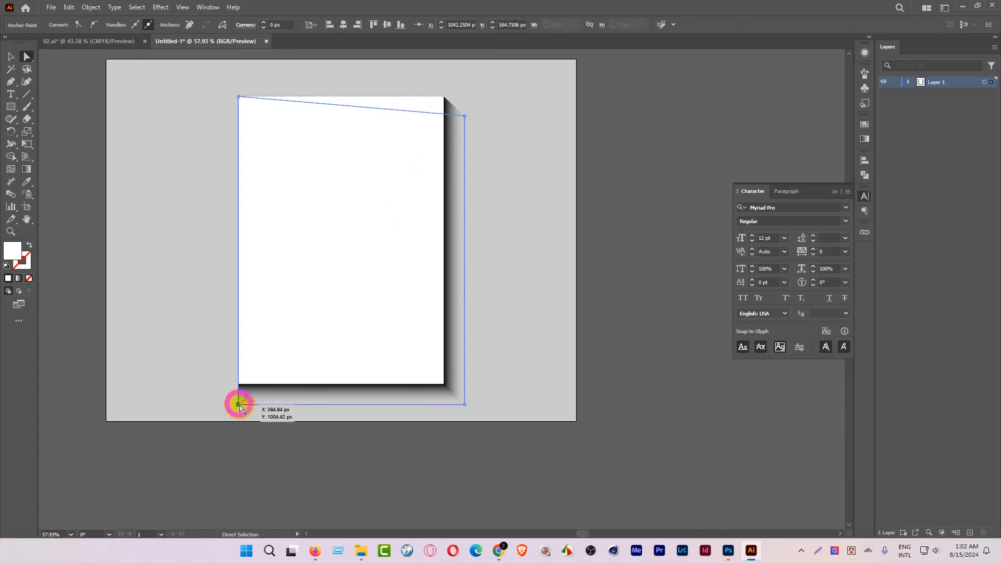
{"action": "left_click_drag", "start_coordinate": [240, 406], "coordinate": [257, 406]}
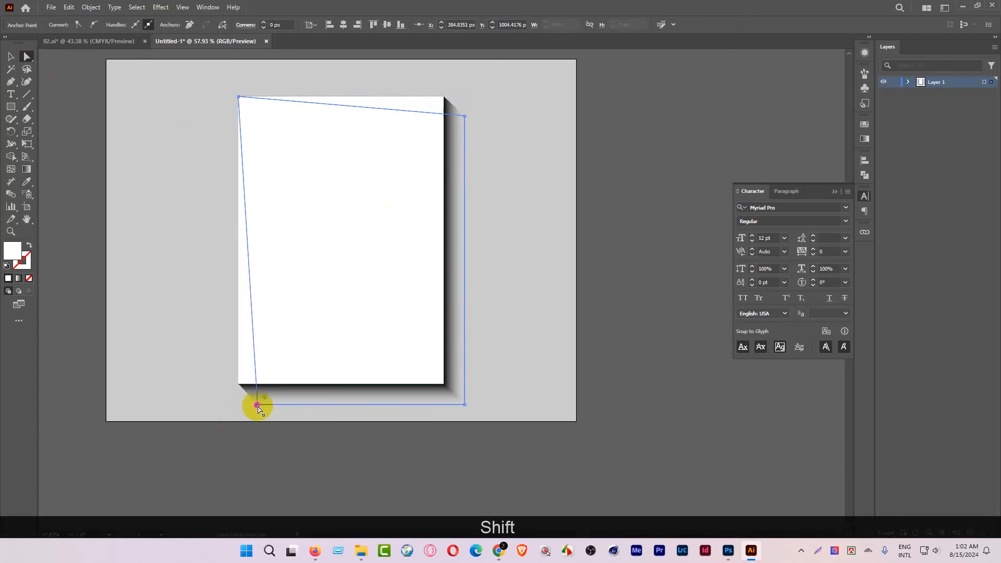
{"action": "left_click", "coordinate": [10, 55]}
{"action": "left_click", "coordinate": [115, 73]}
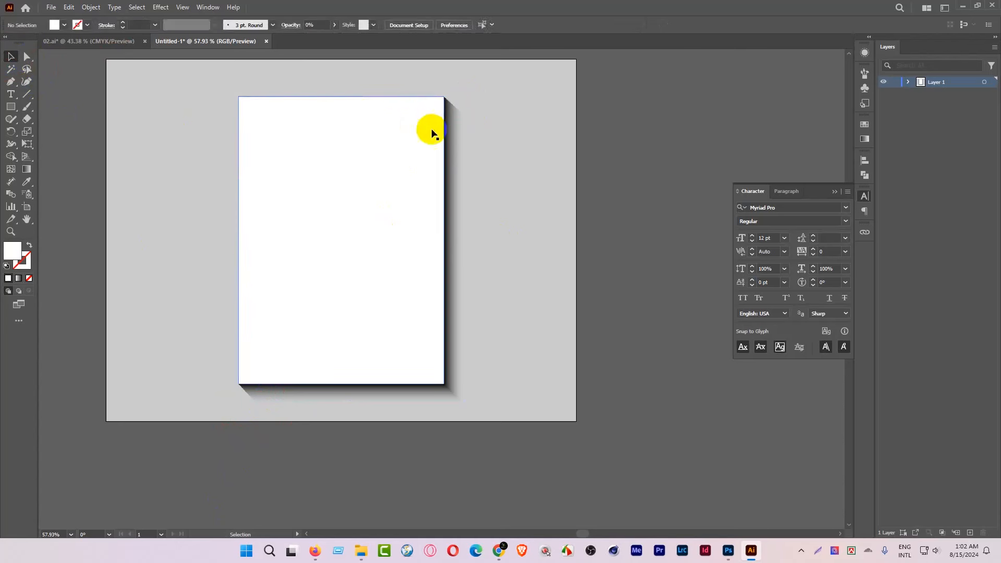
Lower the opacity of the whole shadow blend to soften it
{"action": "left_click", "coordinate": [458, 134]}
{"action": "left_click", "coordinate": [103, 26]}
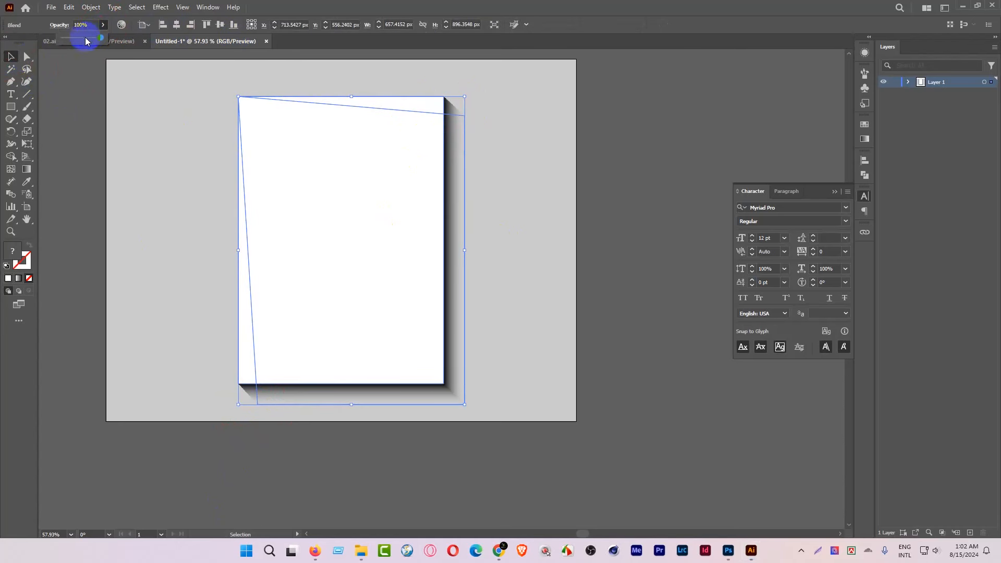
{"action": "left_click", "coordinate": [111, 217]}
{"action": "left_click_drag", "start_coordinate": [364, 219], "coordinate": [331, 243]}
Copy the flyer design from 02.ai into the presentation document and centre it horizontally and vertically on the white rectangle
{"action": "left_click", "coordinate": [118, 48]}
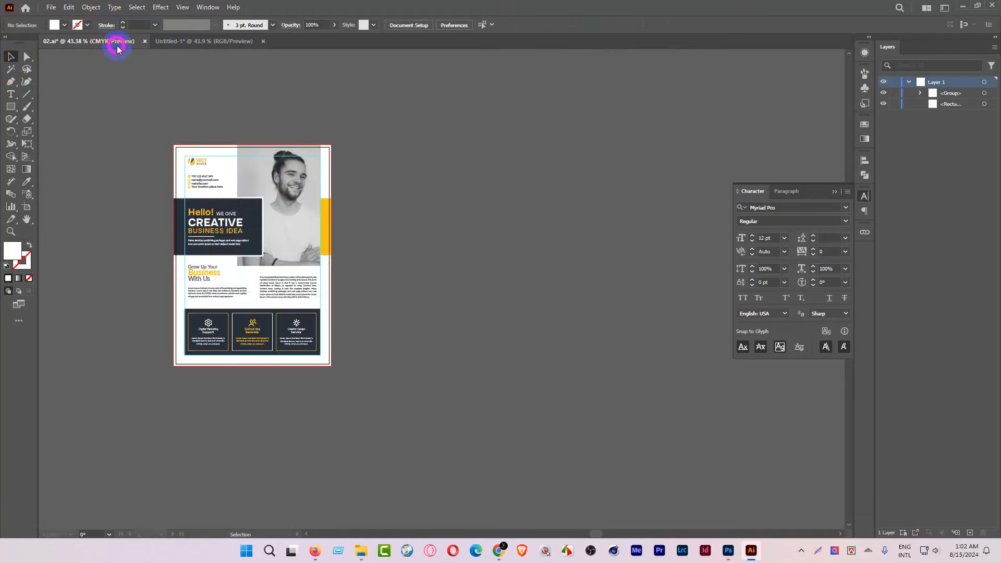
{"action": "left_click_drag", "start_coordinate": [248, 167], "coordinate": [331, 161]}
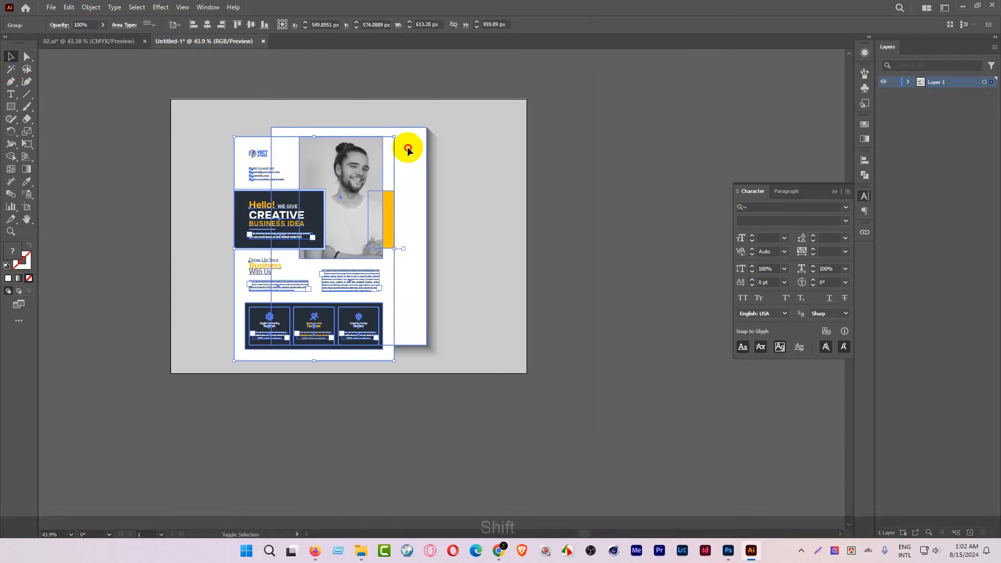
{"action": "left_click", "coordinate": [409, 198], "text": "shift"}
{"action": "left_click", "coordinate": [270, 24]}
{"action": "left_click", "coordinate": [226, 25]}
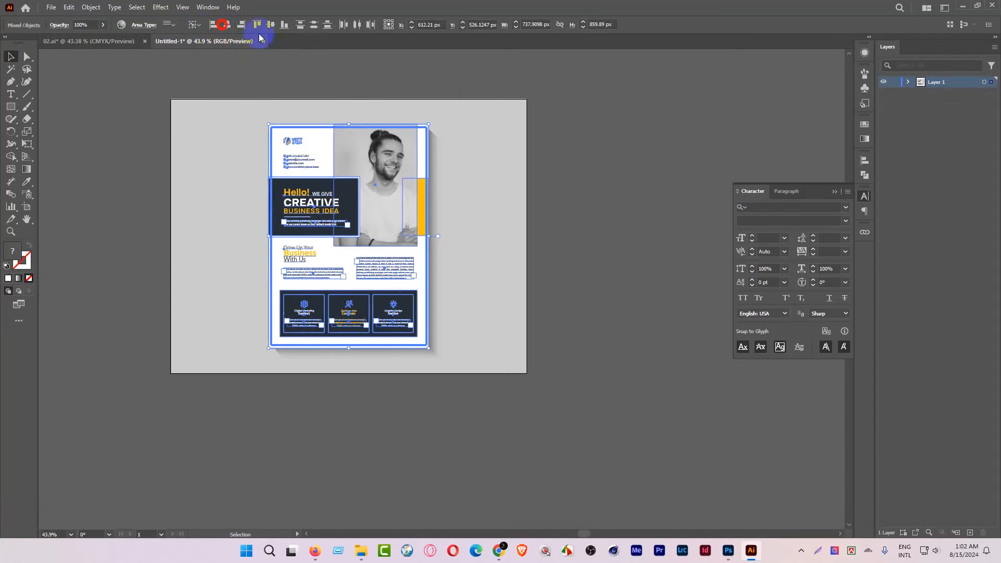
{"action": "left_click", "coordinate": [546, 106]}
Resize the flyer design to fit the white rectangle's corners exactly, about 596 x 836 px
{"action": "left_click_drag", "start_coordinate": [433, 143], "coordinate": [467, 173]}
{"action": "left_click", "coordinate": [409, 221]}
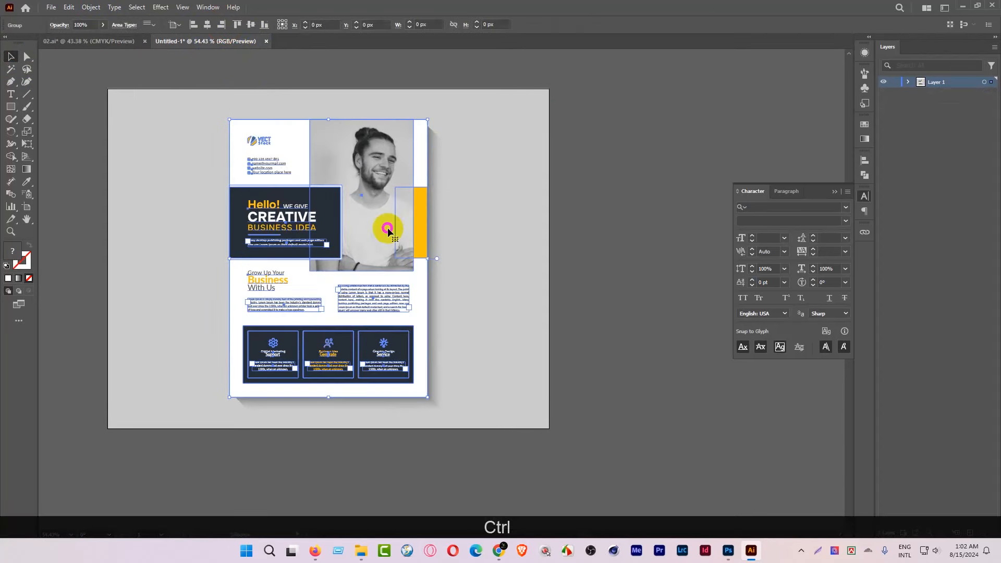
{"action": "left_click_drag", "start_coordinate": [230, 120], "coordinate": [443, 219]}
{"action": "left_click_drag", "start_coordinate": [307, 193], "coordinate": [291, 167]}
{"action": "left_click_drag", "start_coordinate": [398, 174], "coordinate": [199, 156]}
{"action": "left_click_drag", "start_coordinate": [490, 289], "coordinate": [329, 140]}
{"action": "left_click_drag", "start_coordinate": [460, 387], "coordinate": [628, 425]}
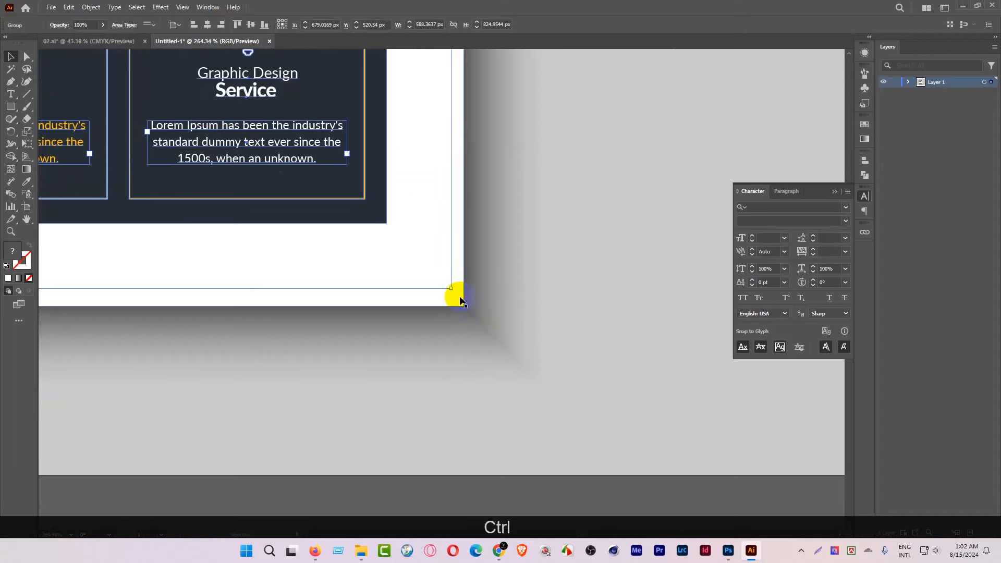
{"action": "left_click_drag", "start_coordinate": [451, 289], "coordinate": [232, 263]}
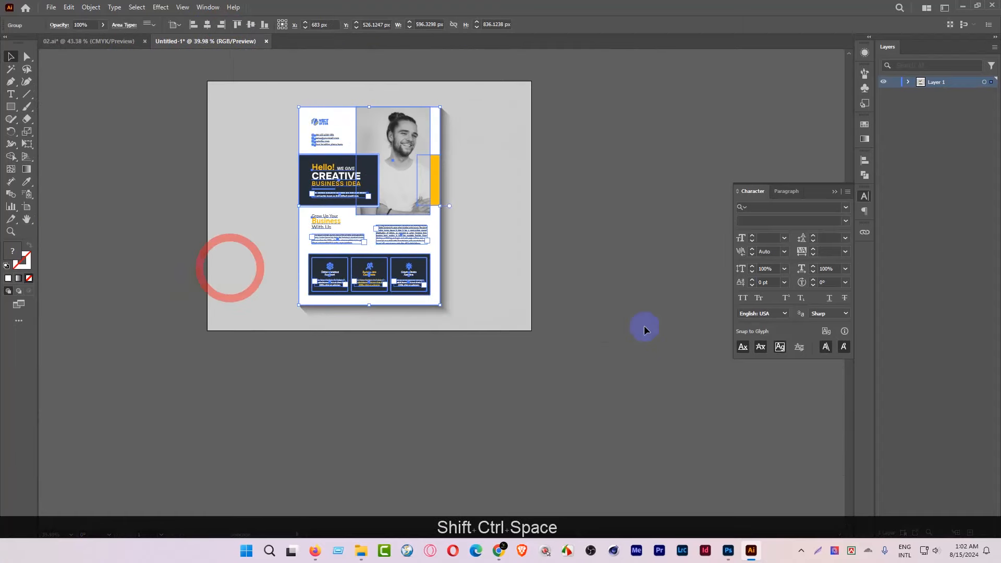
{"action": "left_click", "coordinate": [671, 302]}
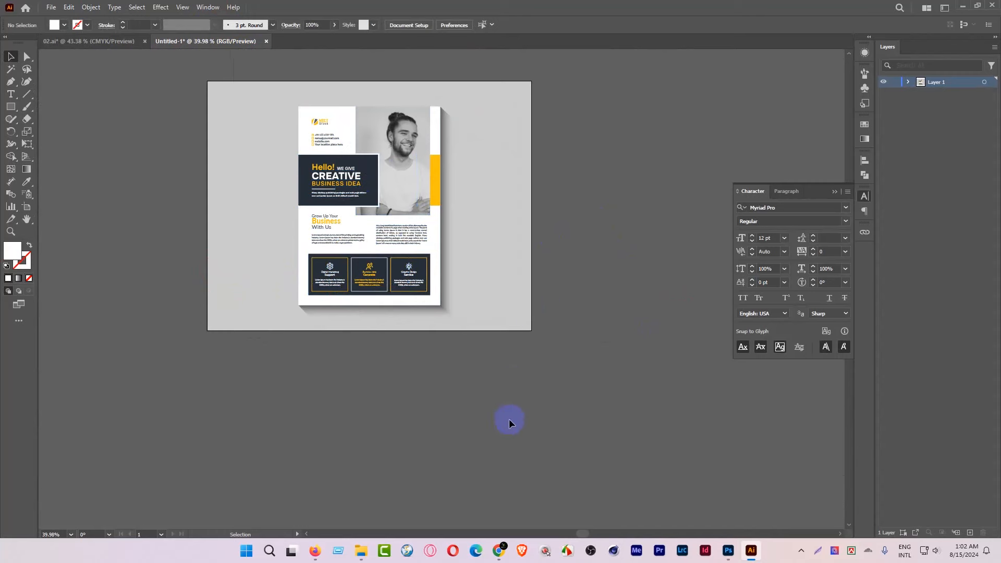
Switch between Chrome and Illustrator to compare the finished flyer presentation with the flyer previews in the Freepik portfolio
{"action": "left_click", "coordinate": [496, 557]}
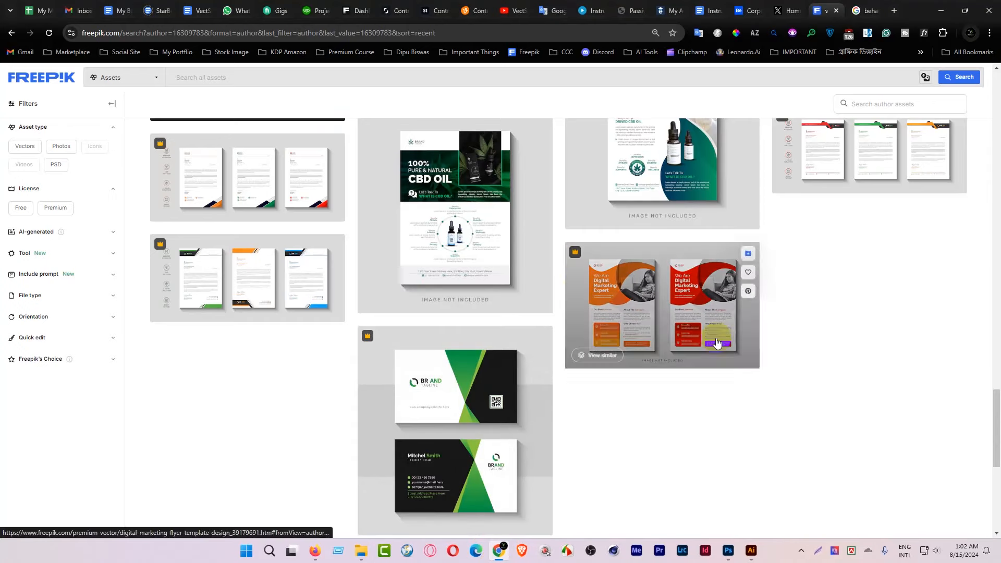
{"action": "scroll", "coordinate": [730, 385], "scroll_direction": "up", "scroll_amount": 1}
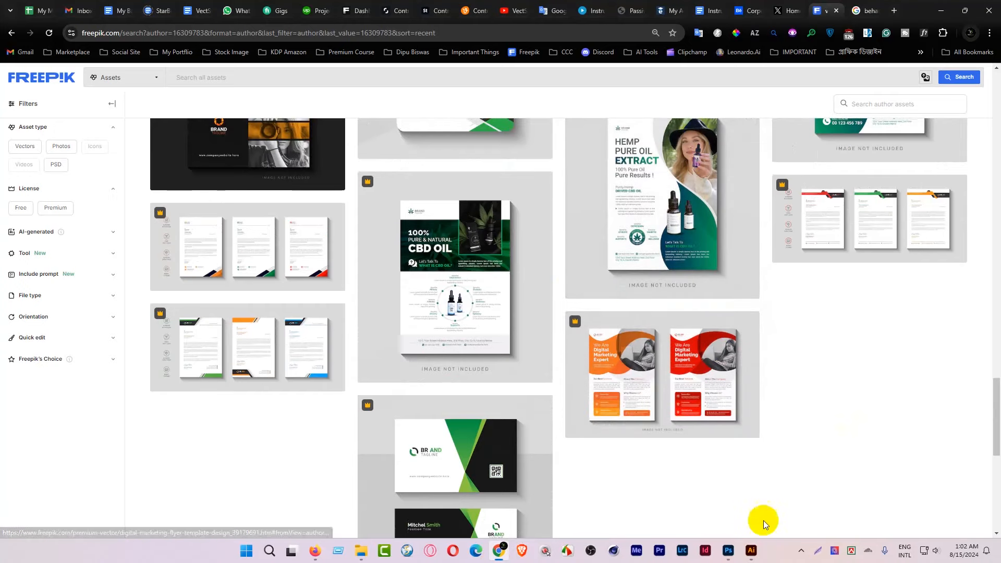
{"action": "left_click", "coordinate": [751, 550]}
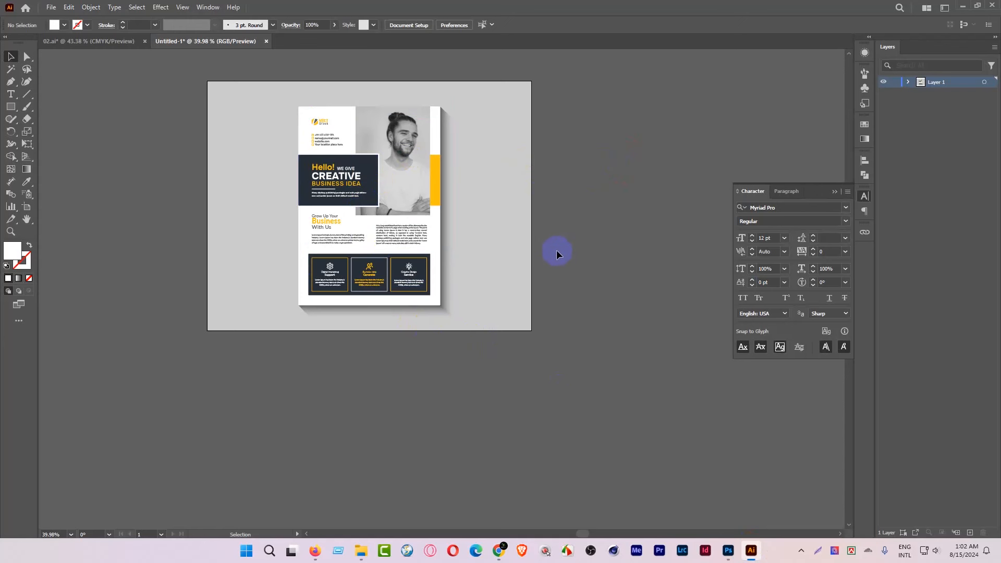
{"action": "left_click", "coordinate": [499, 550]}
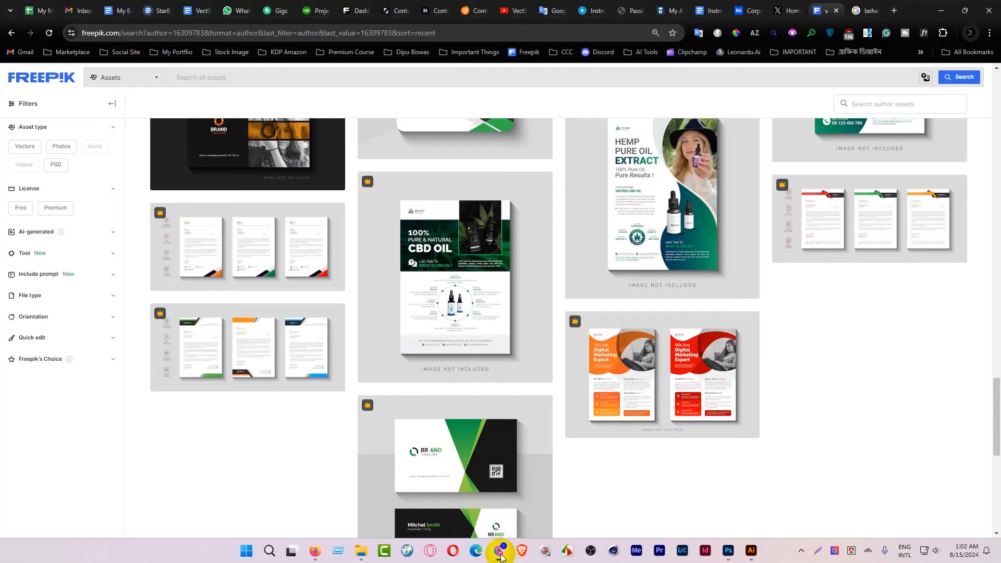
Look at the 04.psd mockup in Photoshop and preview images 01, 02 and 04 in File Explorer's Ready Design folder
{"action": "left_click", "coordinate": [732, 560]}
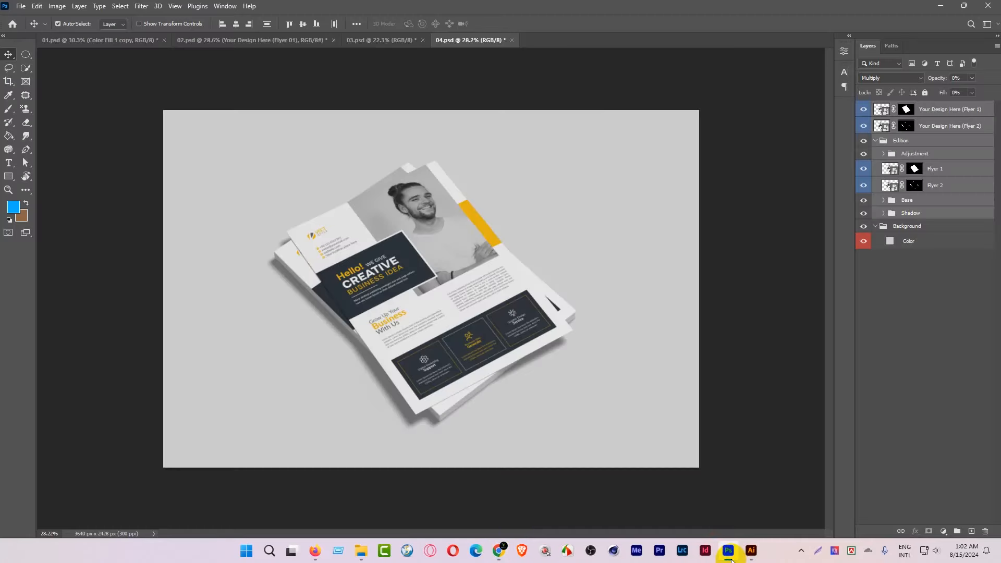
{"action": "left_click", "coordinate": [362, 551]}
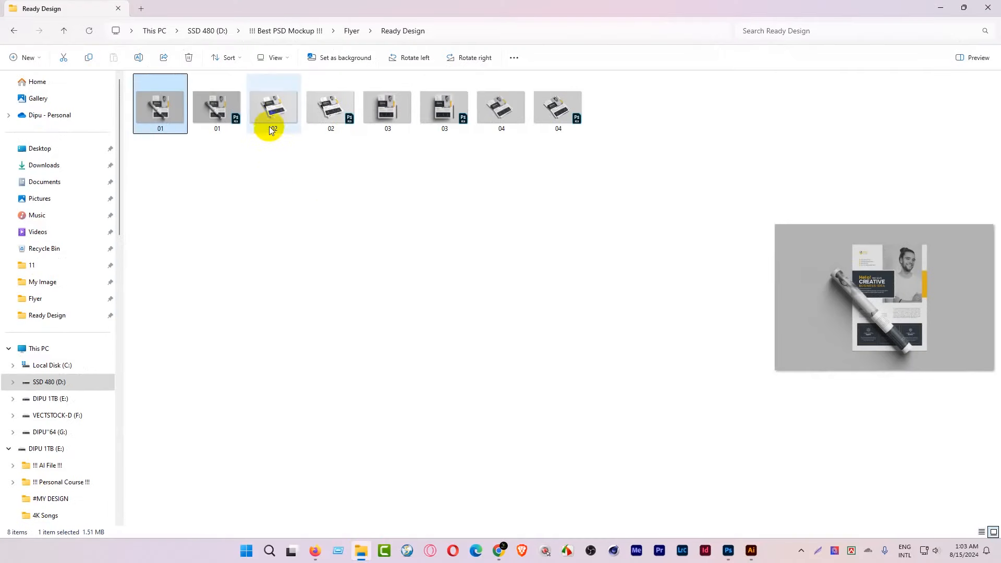
{"action": "left_click", "coordinate": [271, 121]}
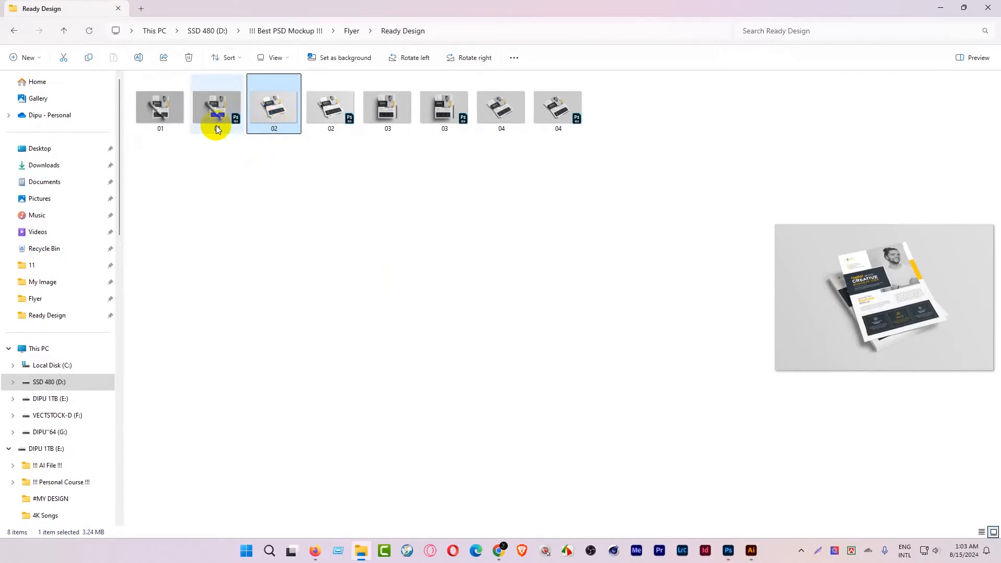
{"action": "left_click", "coordinate": [156, 107]}
{"action": "left_click", "coordinate": [271, 111]}
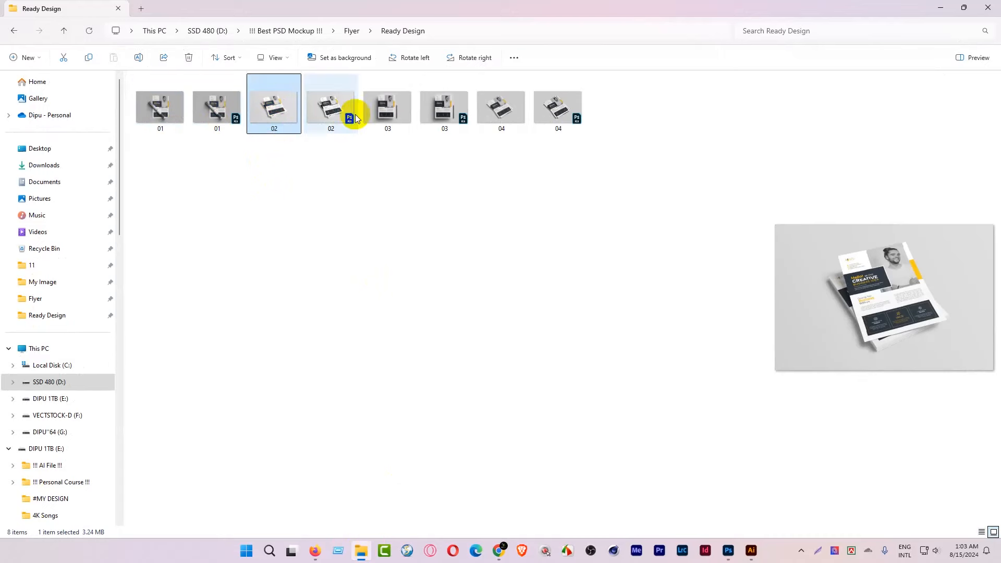
{"action": "left_click", "coordinate": [502, 100]}
{"action": "left_click", "coordinate": [512, 261]}
Switch to Chrome and browse the projects on the Vect Stock Behance profile
{"action": "key", "text": "alt+Tab"}
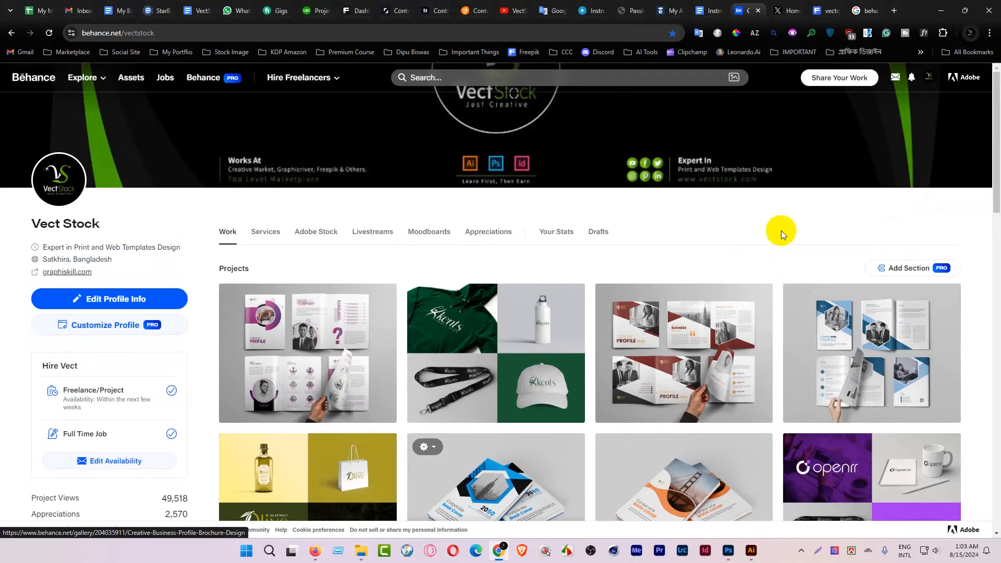
{"action": "scroll", "coordinate": [699, 248], "scroll_direction": "down", "scroll_amount": 3}
{"action": "scroll", "coordinate": [697, 250], "scroll_direction": "down", "scroll_amount": 2}
{"action": "scroll", "coordinate": [421, 333], "scroll_direction": "up", "scroll_amount": 5}
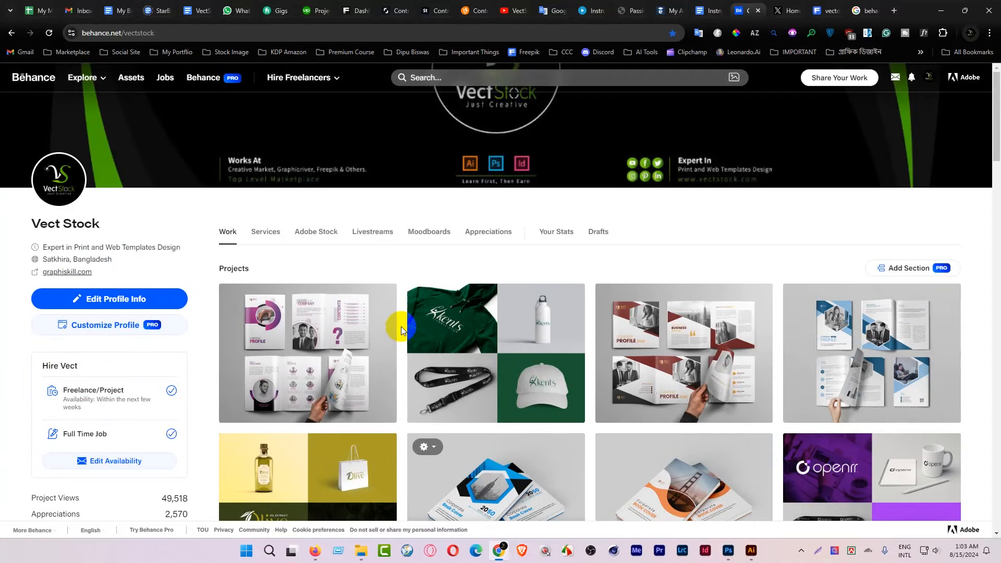
Look through the brochure, catalog and logo project covers further down the Vect Stock Behance profile
{"action": "left_click", "coordinate": [801, 297]}
{"action": "scroll", "coordinate": [807, 391], "scroll_direction": "down", "scroll_amount": 1}
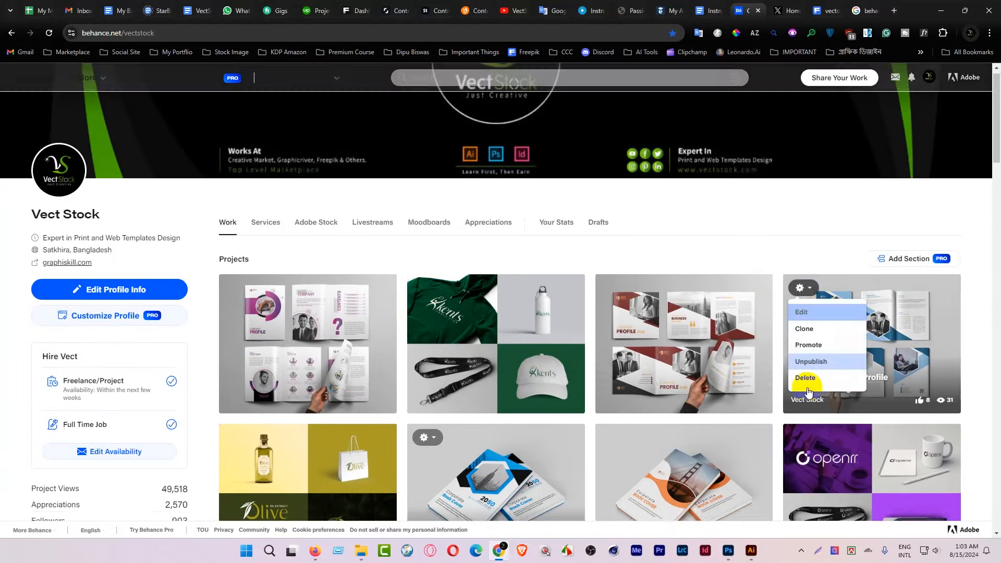
{"action": "scroll", "coordinate": [781, 391], "scroll_direction": "down", "scroll_amount": 9}
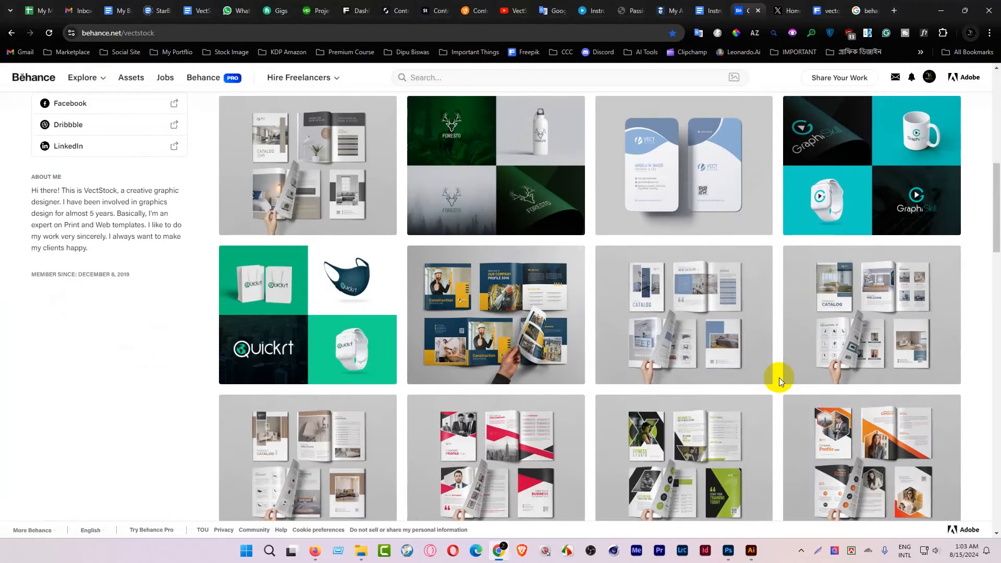
{"action": "scroll", "coordinate": [779, 378], "scroll_direction": "up", "scroll_amount": 8}
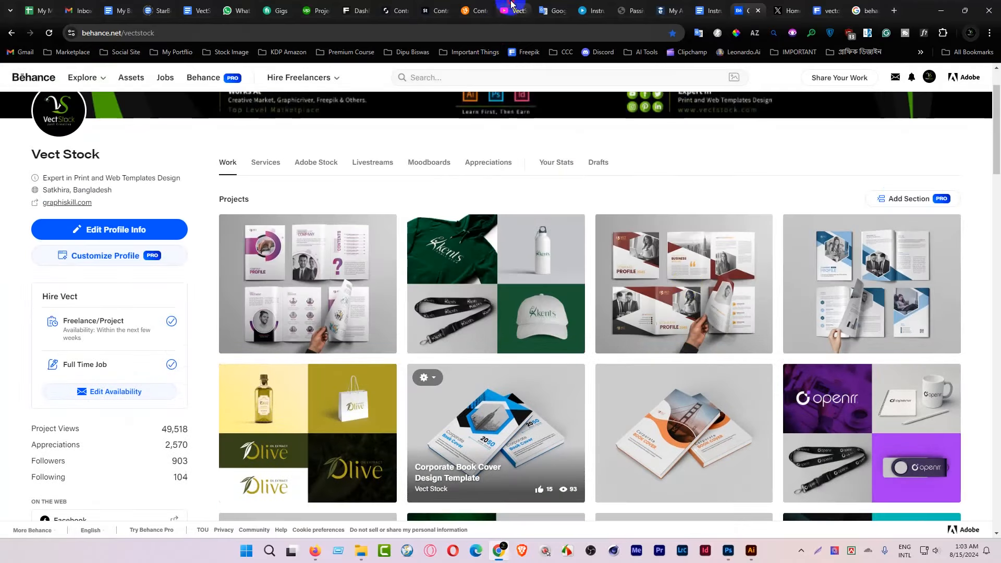
Open the Portfolio Tips & Tricks playlist from the VectStock YouTube channel and pause its first video
{"action": "left_click", "coordinate": [511, 6]}
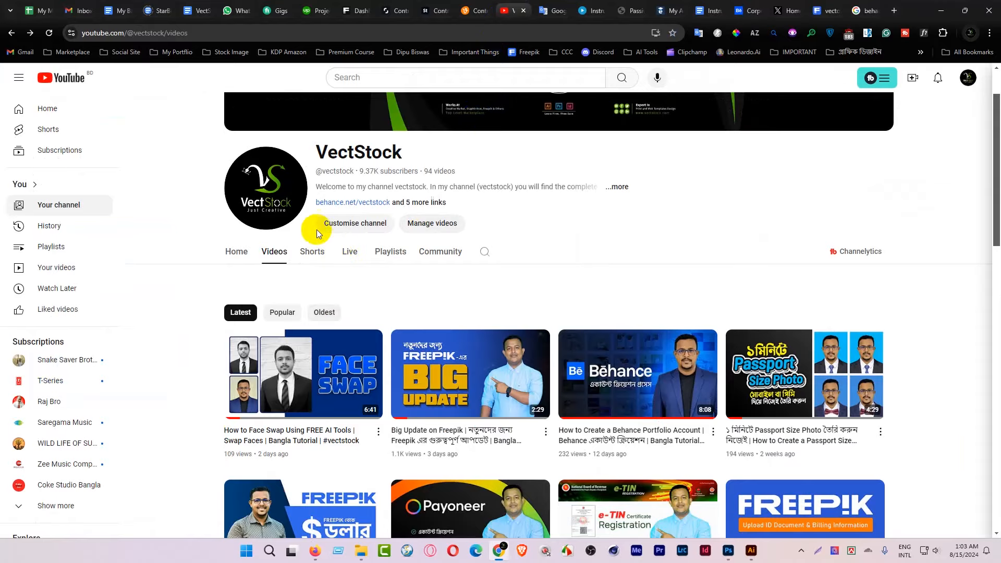
{"action": "scroll", "coordinate": [317, 230], "scroll_direction": "up", "scroll_amount": 2}
{"action": "left_click", "coordinate": [391, 322]}
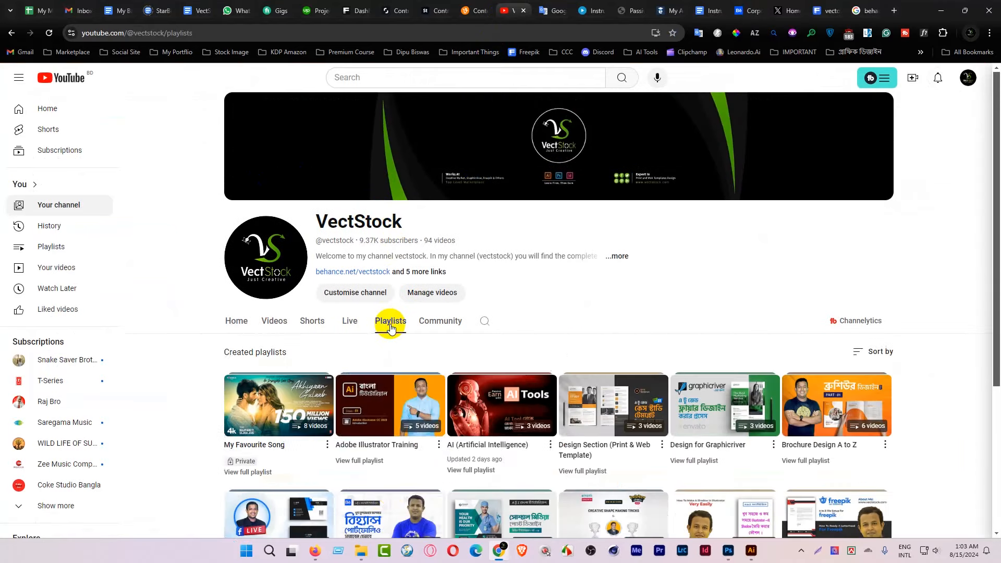
{"action": "scroll", "coordinate": [392, 331], "scroll_direction": "down", "scroll_amount": 4}
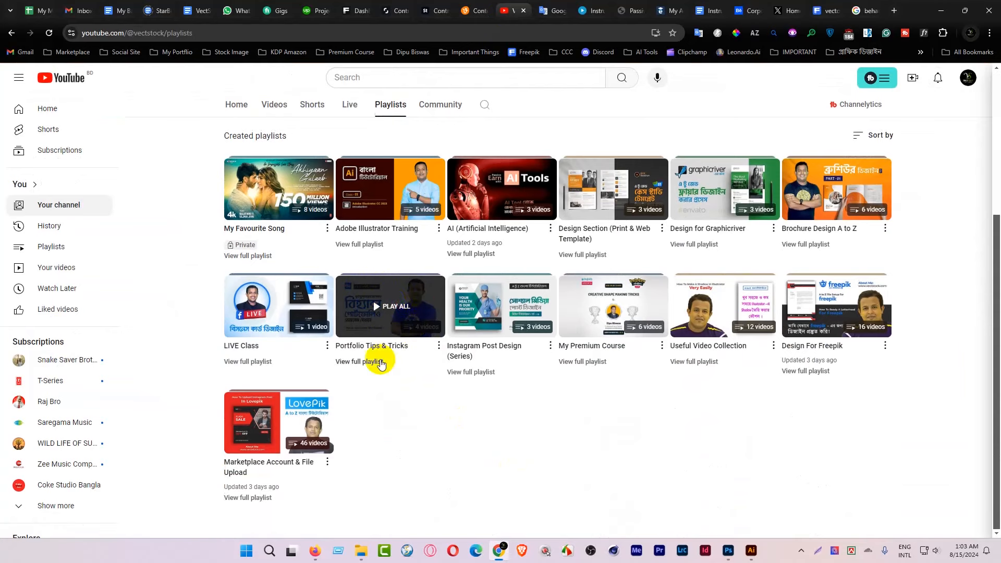
{"action": "left_click", "coordinate": [416, 303]}
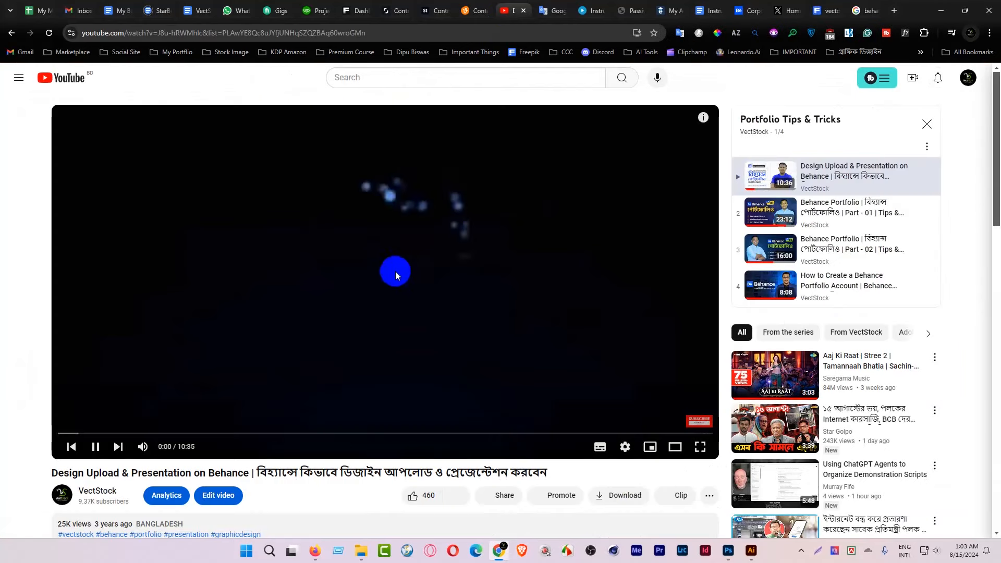
{"action": "left_click", "coordinate": [384, 270]}
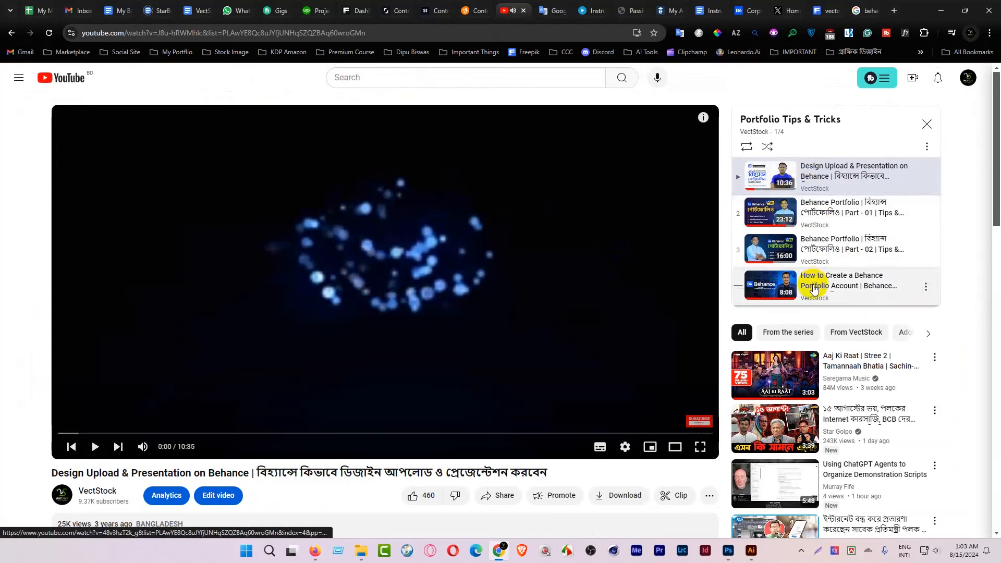